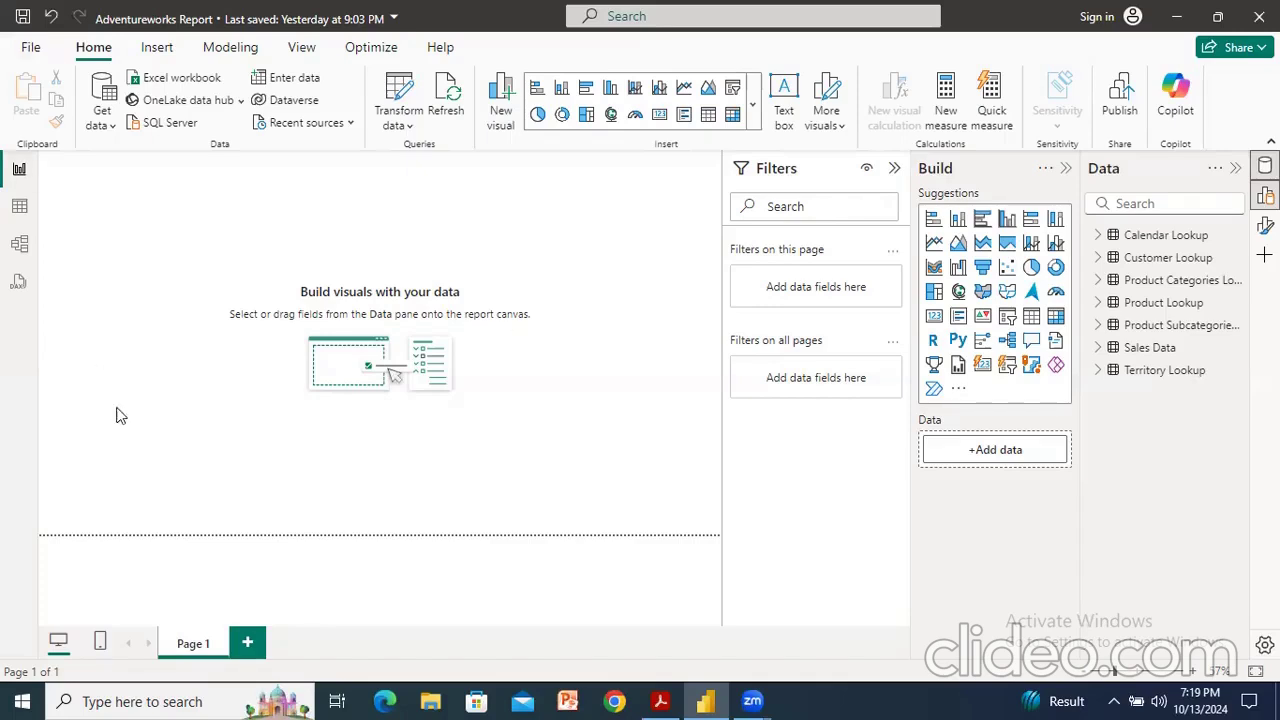
Open the model view and look over all the lookup tables and the Sales Data table.
left_click(19, 246)
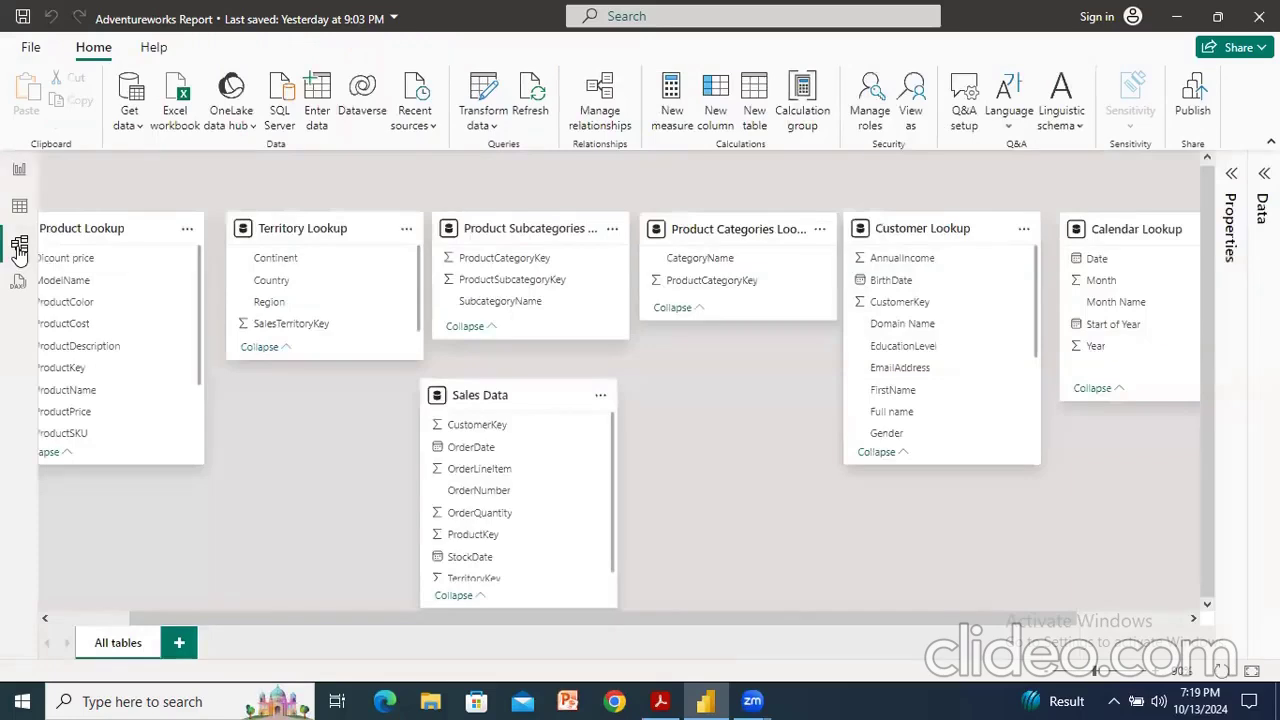
left_click_drag(357, 620, 268, 628)
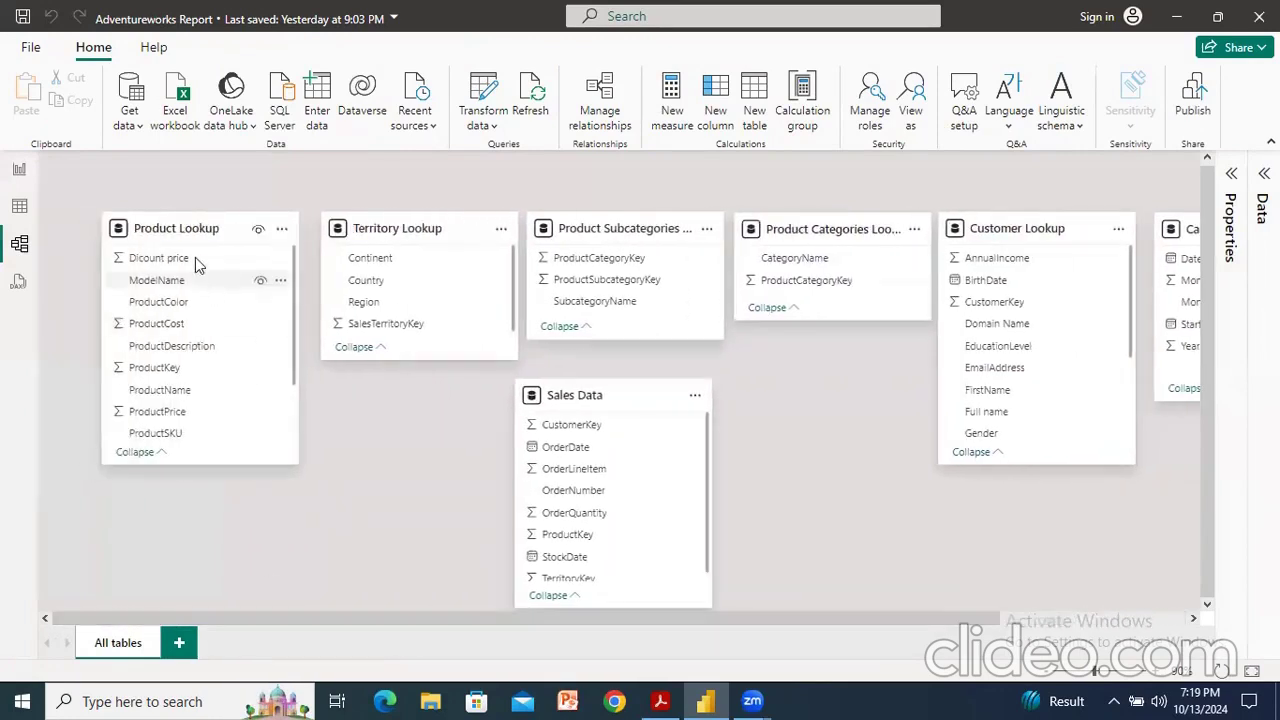
mouse_move(170, 230)
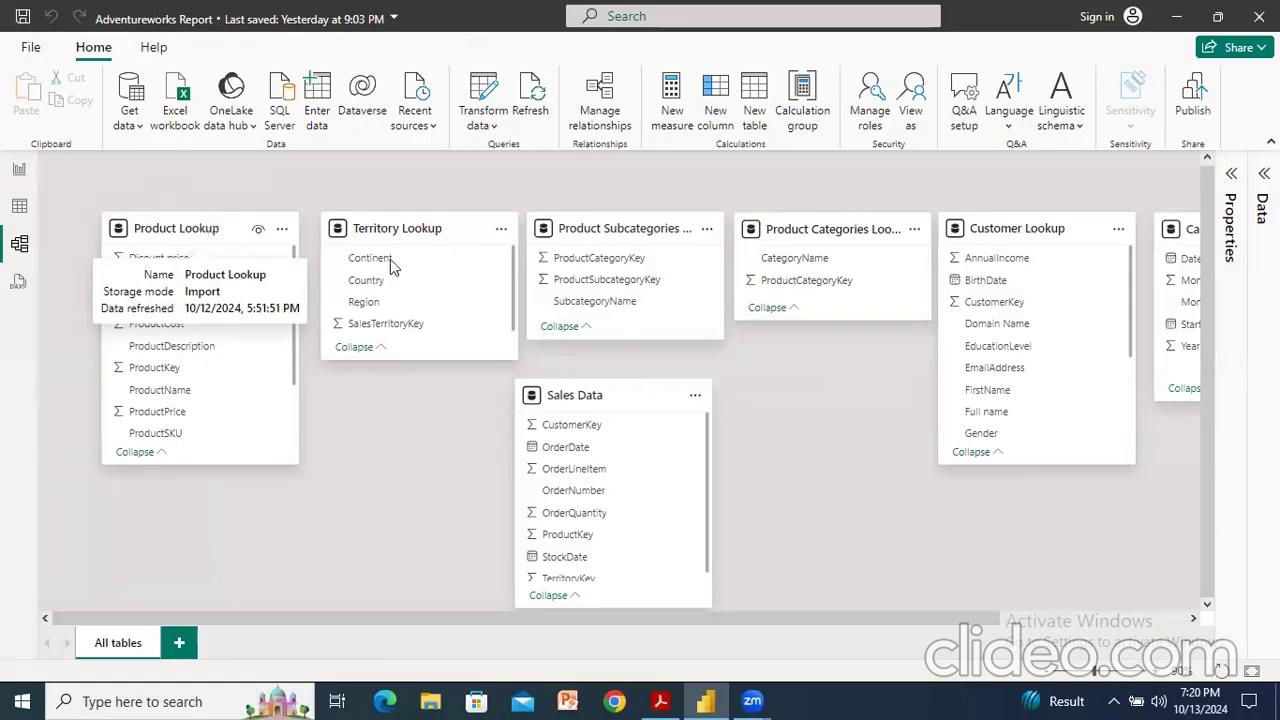
scroll(800, 627, "right", 3)
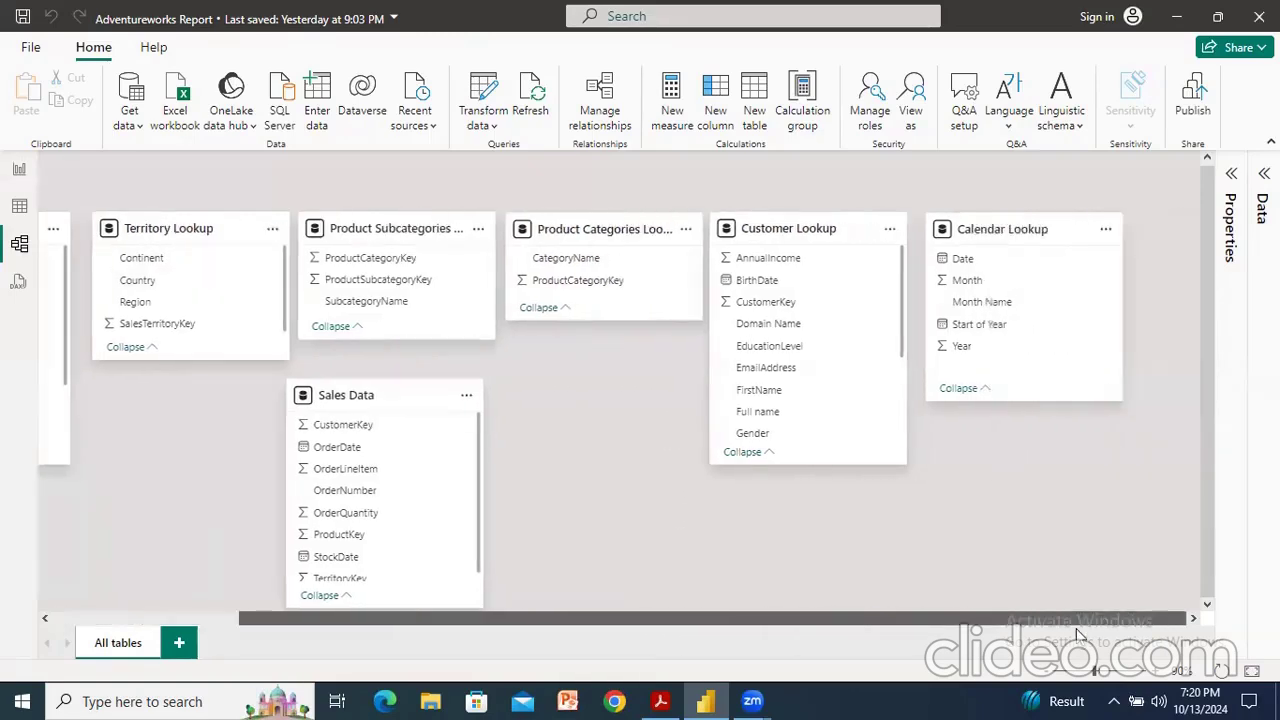
scroll(793, 628, "left", 3)
scroll(705, 627, "right", 3)
scroll(1001, 610, "left", 3)
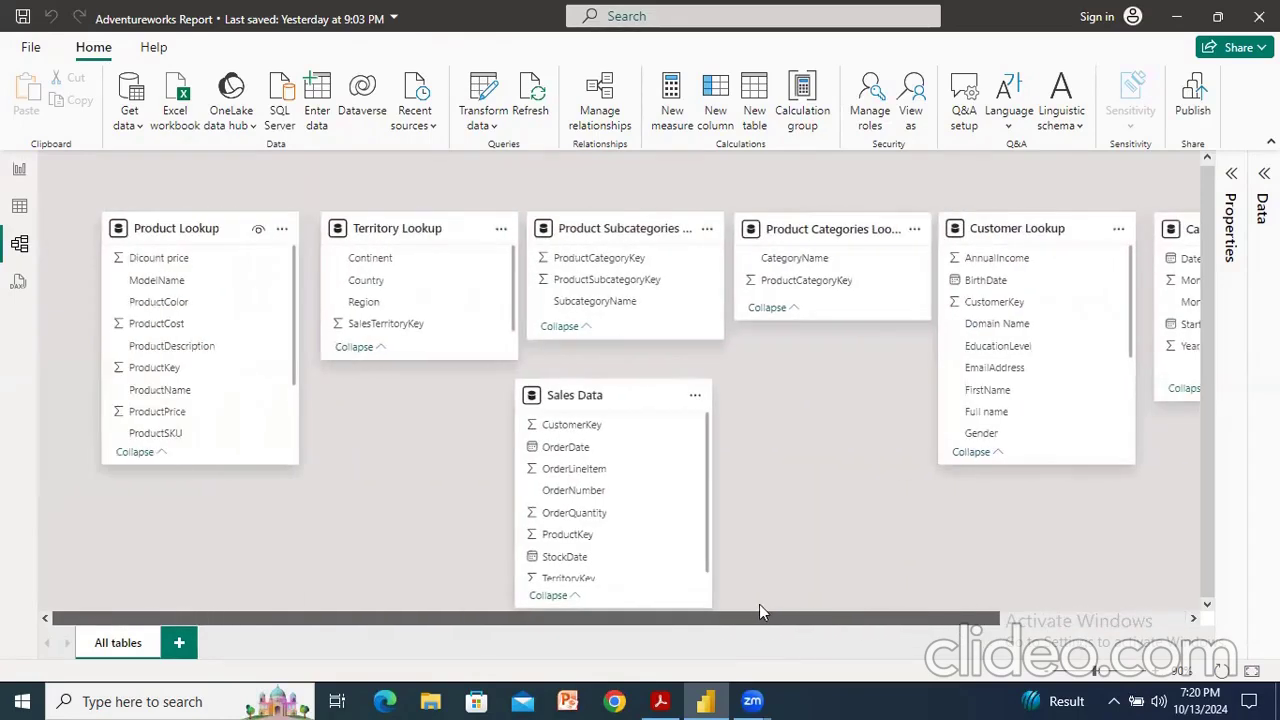
scroll(832, 612, "right", 2)
scroll(819, 612, "left", 2)
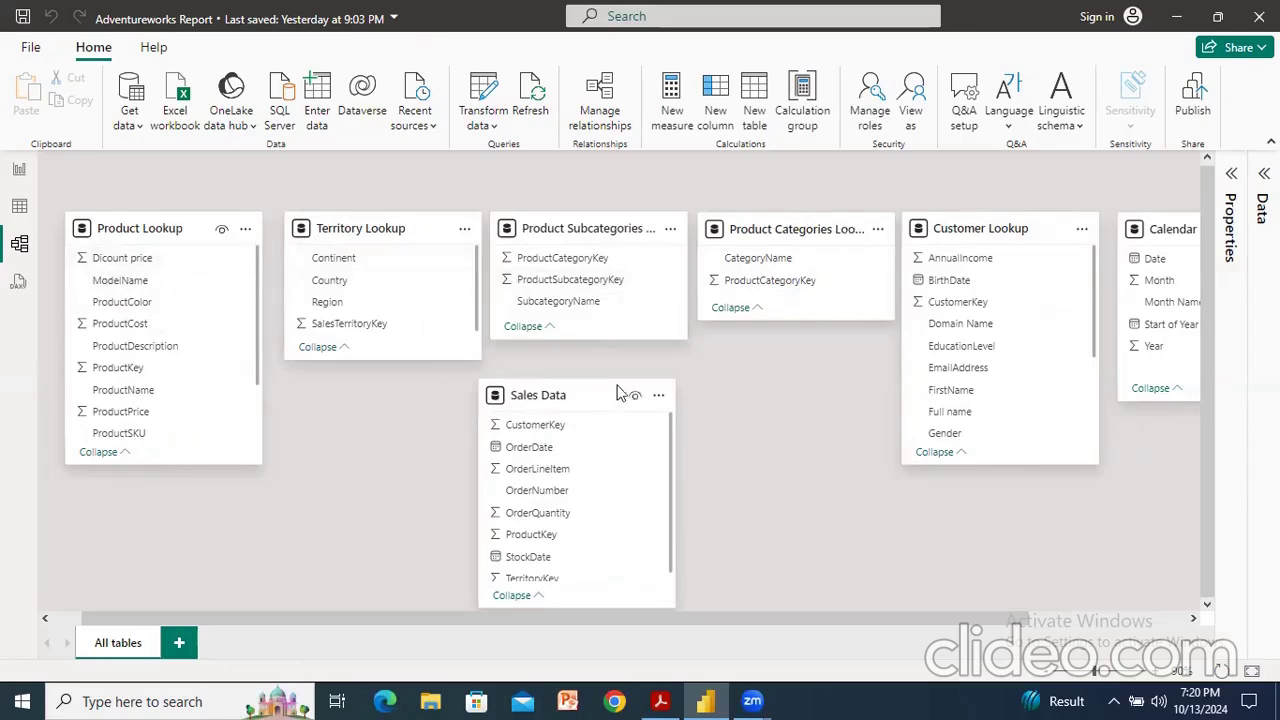
Move the Sales Data table up beneath Product Subcategories Lookup and briefly lengthen it to examine all its fields.
left_click_drag(577, 627, 545, 630)
left_click_drag(597, 399, 622, 372)
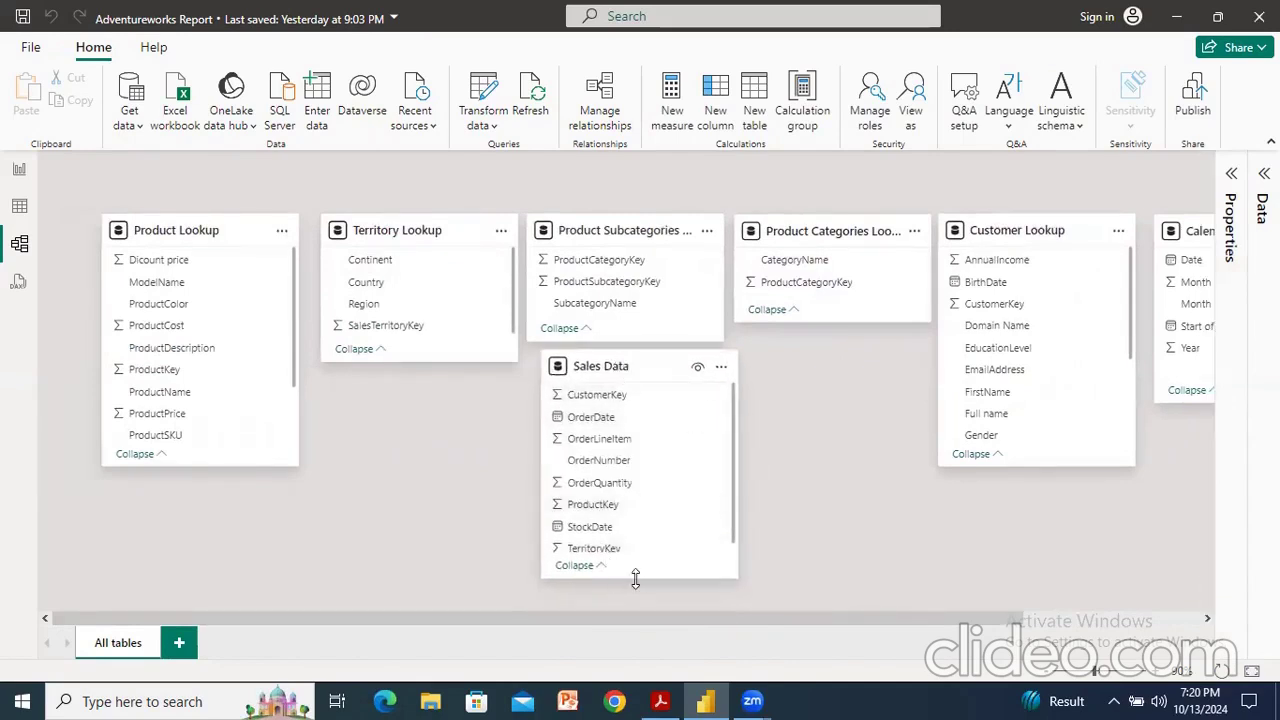
left_click_drag(638, 578, 634, 610)
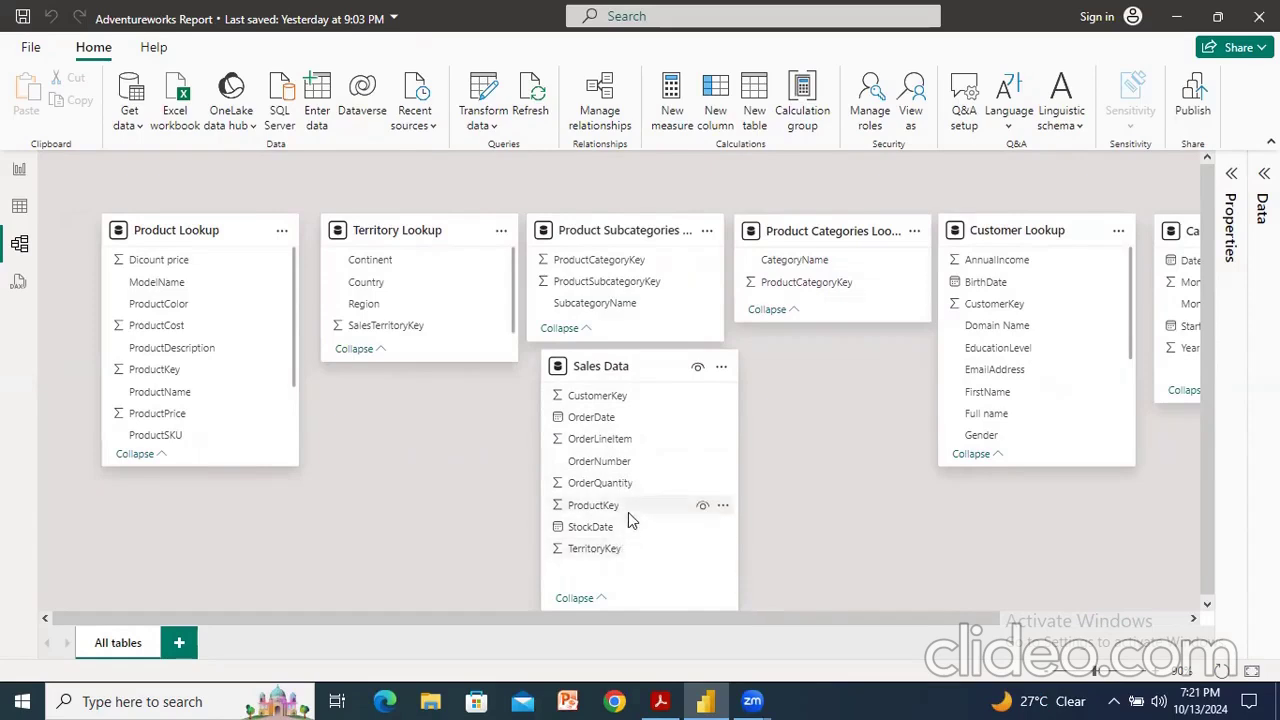
left_click_drag(618, 608, 618, 580)
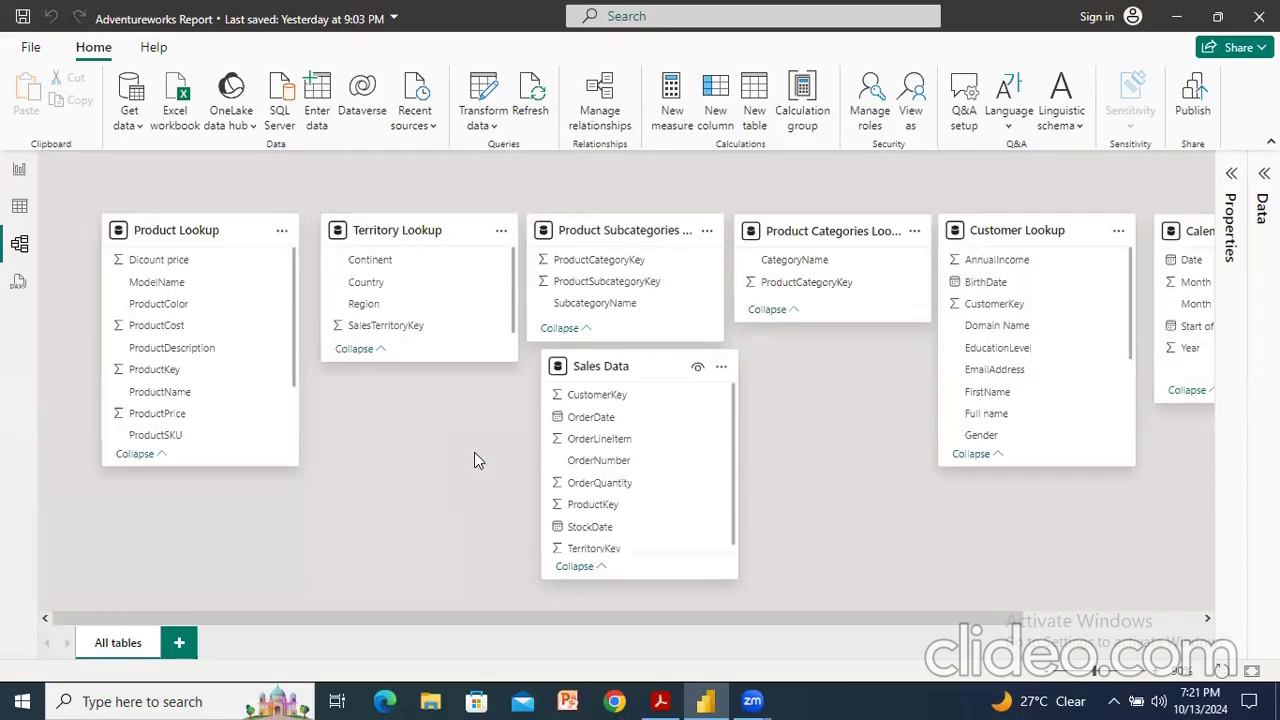
Switch to a blank Notepad document and write "Fact" and "Dimension" on two separate lines.
left_click(155, 699)
left_click(161, 247)
type("Fact")
key("Return")
type("Dimension")
key("Return")
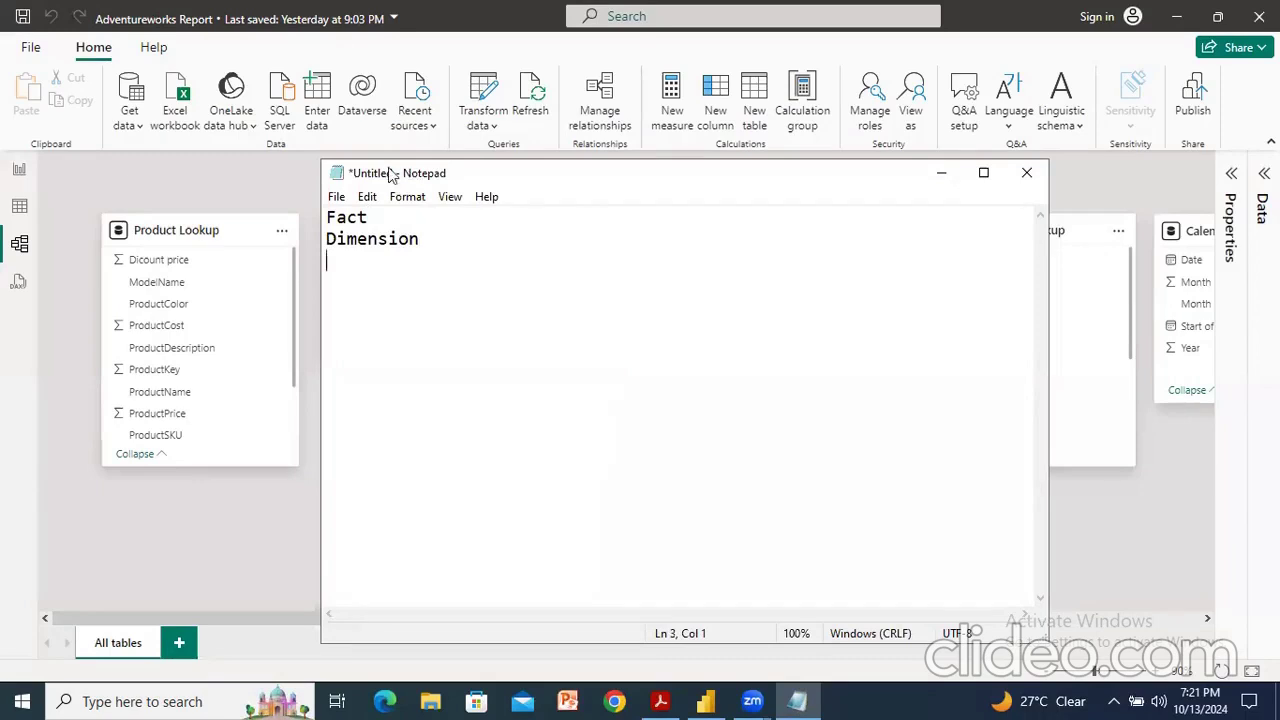
Append "(data)" to the Fact line and "(lookup)" to the Dimension line.
left_click(404, 217)
type("(data)")
left_click(429, 243)
type("(")
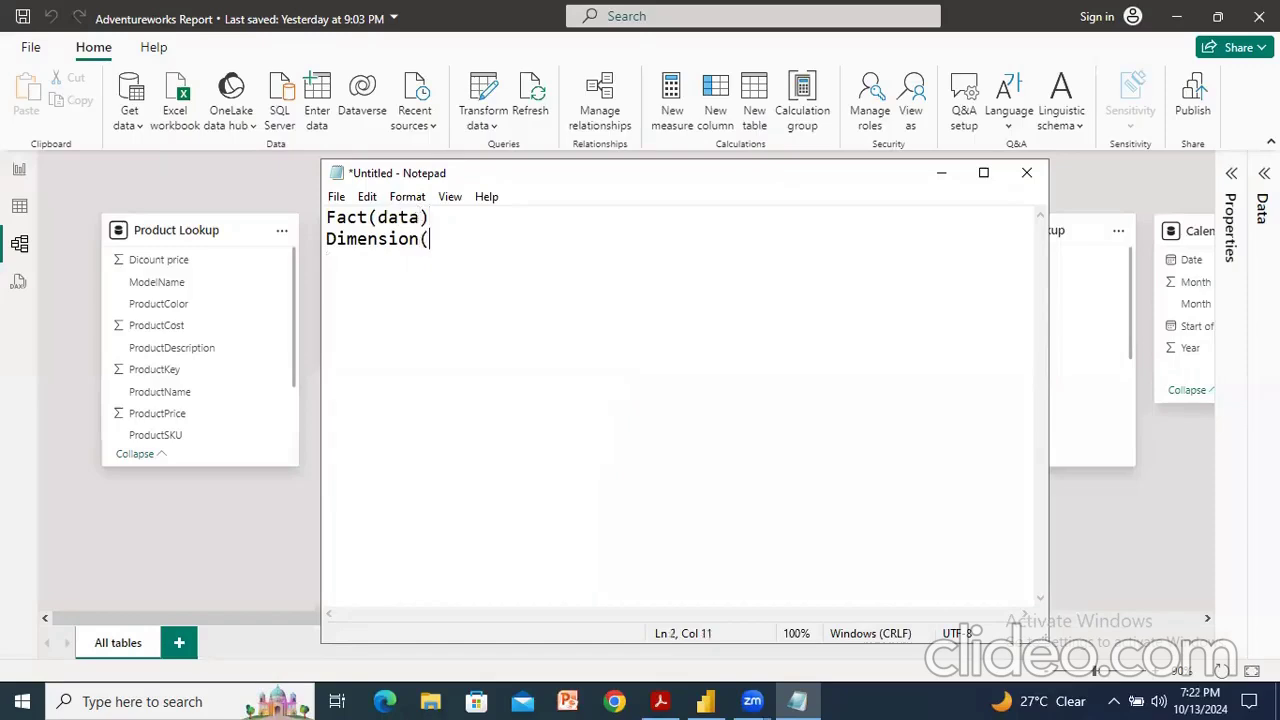
type("lookup)")
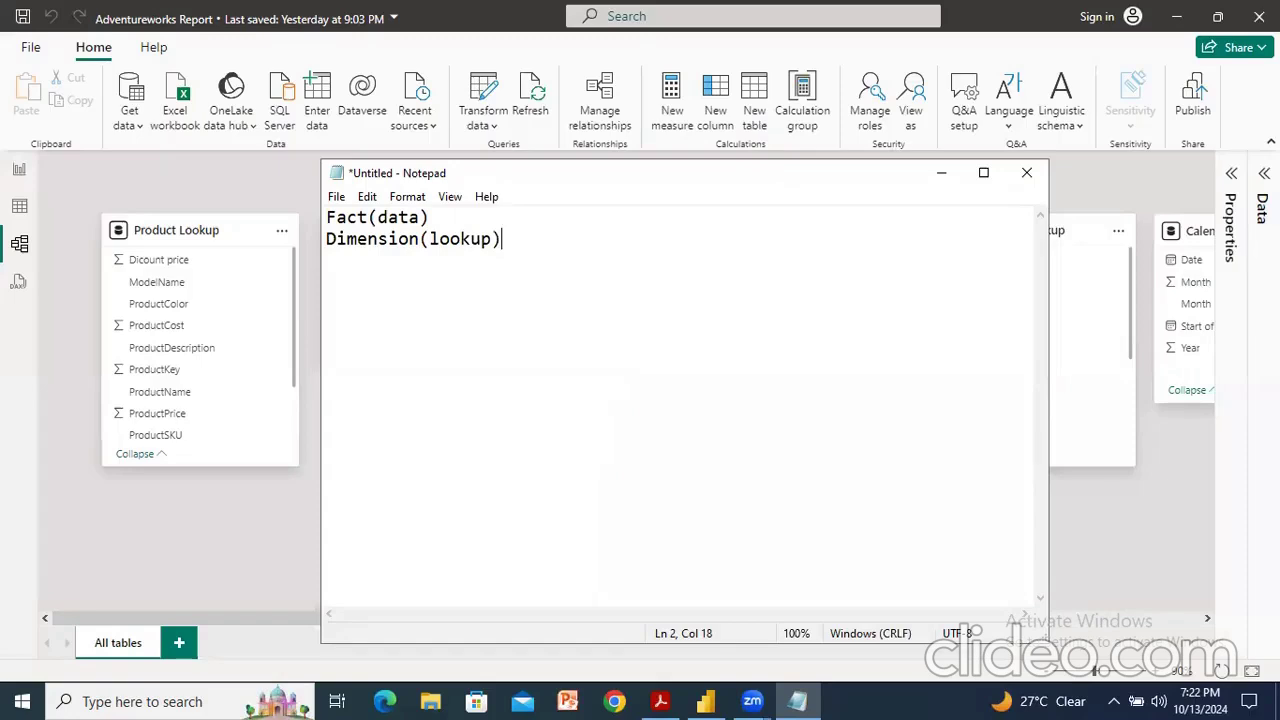
Add "--numerical value" to the Fact line and "--descriptive attributes" to the Dimension line.
left_click(450, 217)
type("--numerical value")
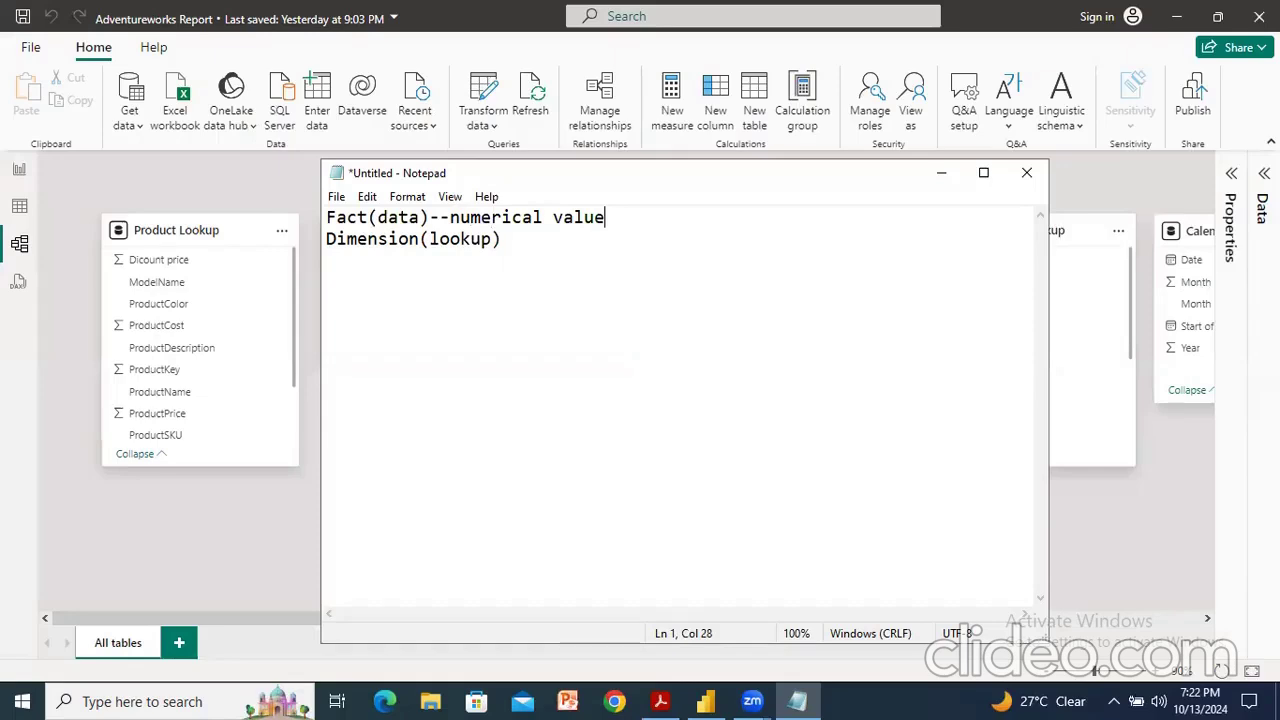
left_click(508, 241)
type("--descripti")
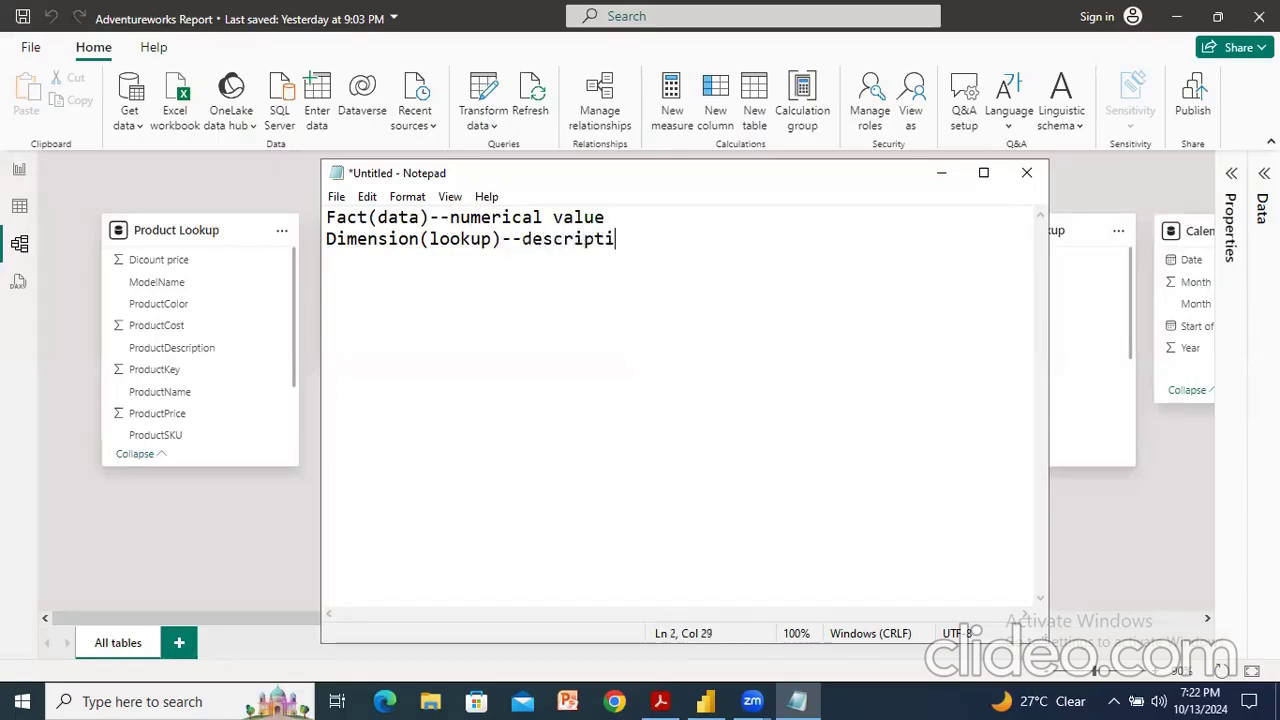
type("ve attributes")
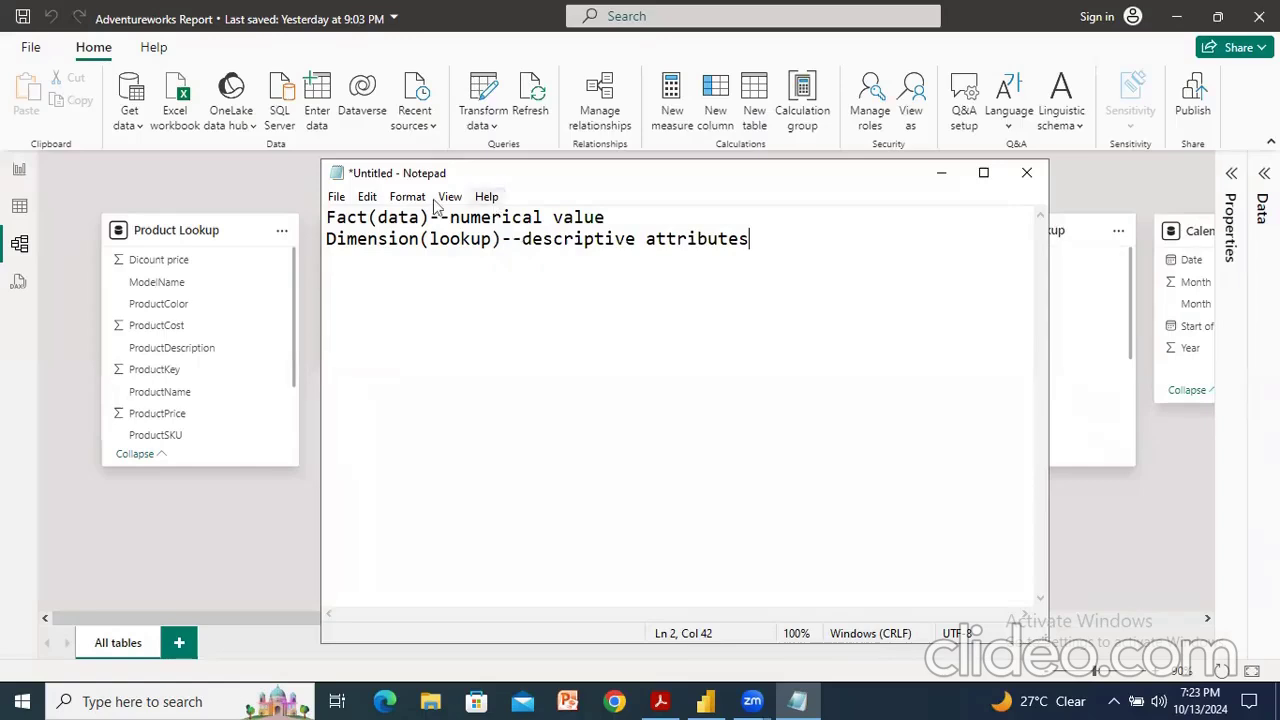
Return to the Power BI model and place the Sales Data table centrally below the row of lookup tables.
left_click(240, 180)
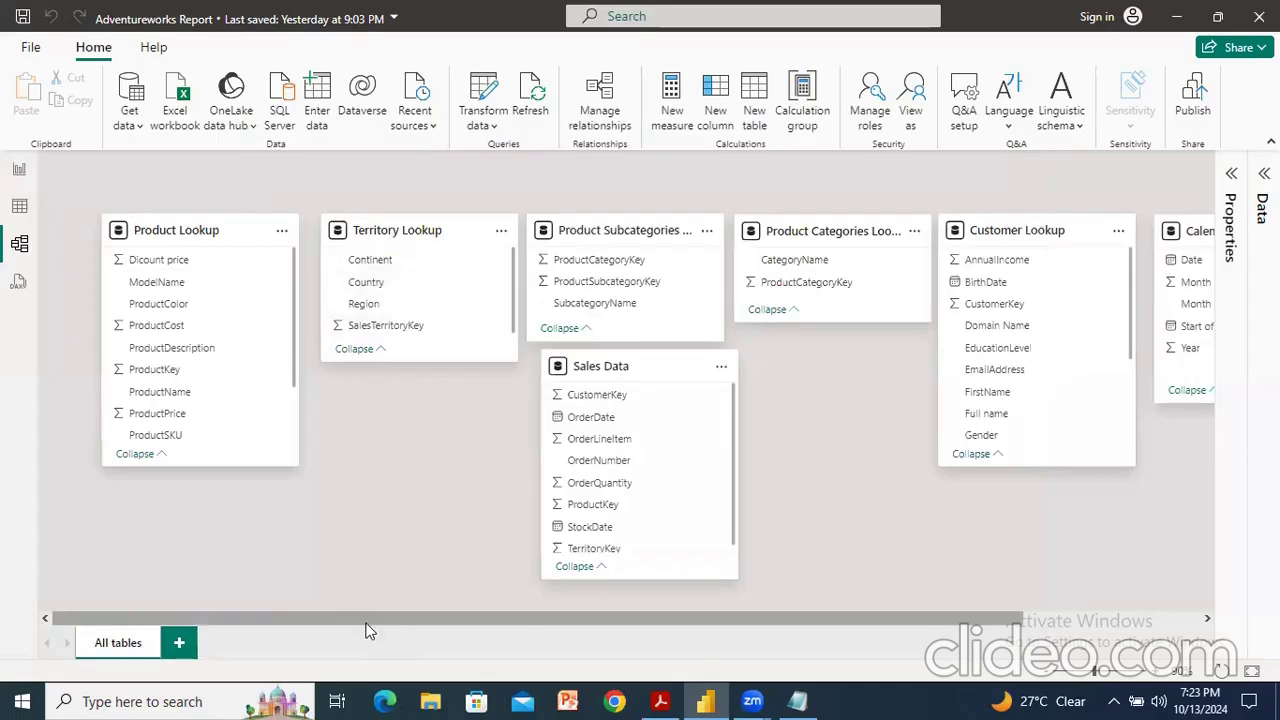
left_click(1045, 672)
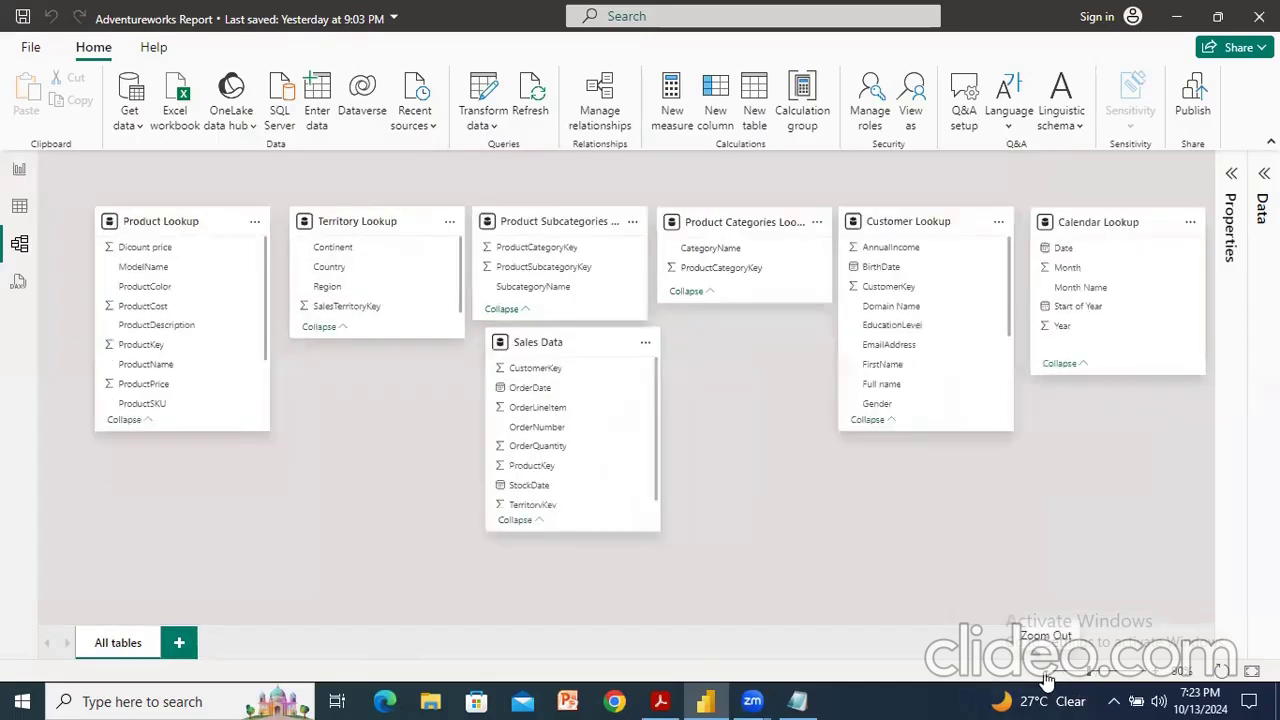
left_click_drag(562, 351, 620, 366)
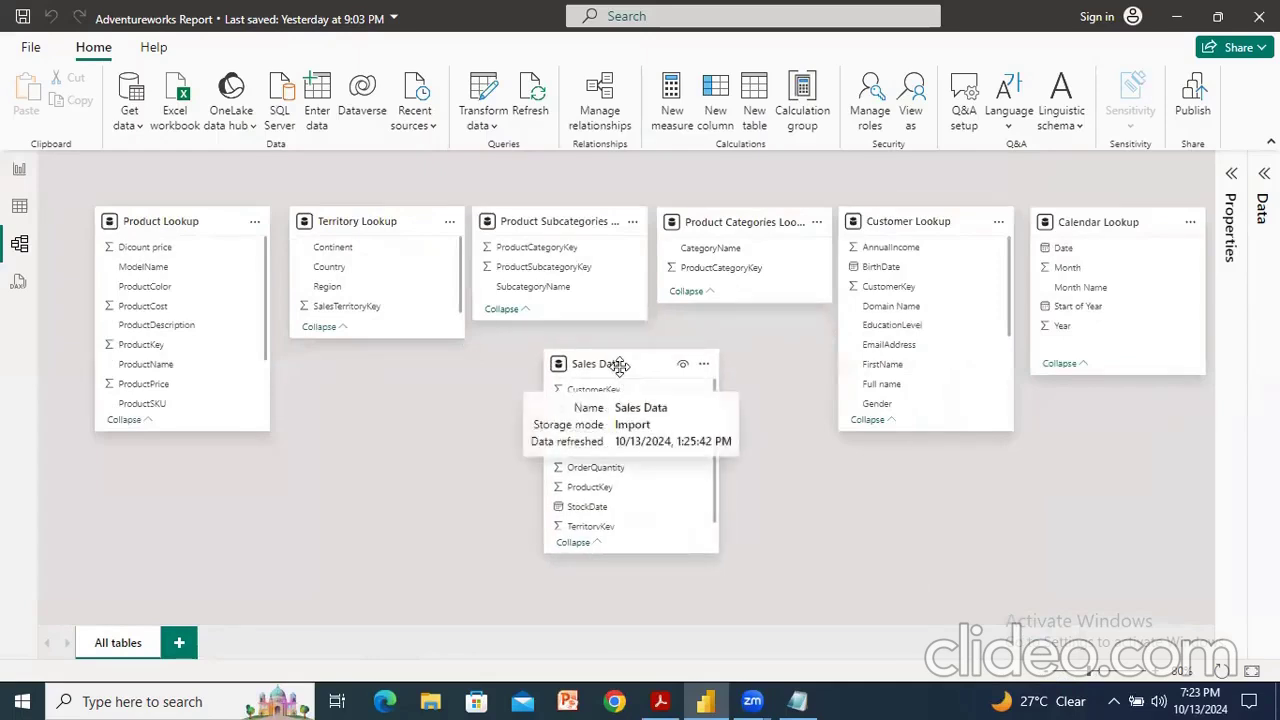
Lengthen the Product Lookup and Territory Lookup tables in the diagram to show all their fields.
mouse_move(150, 221)
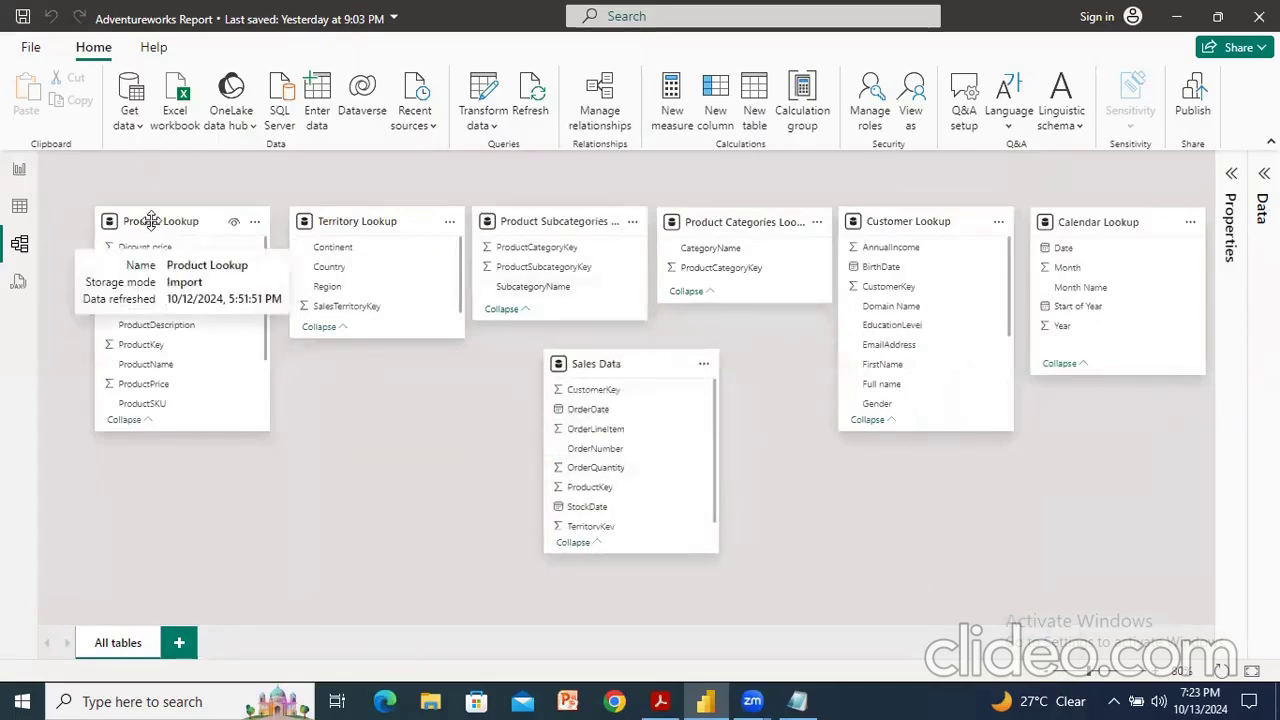
left_click_drag(150, 221, 135, 255)
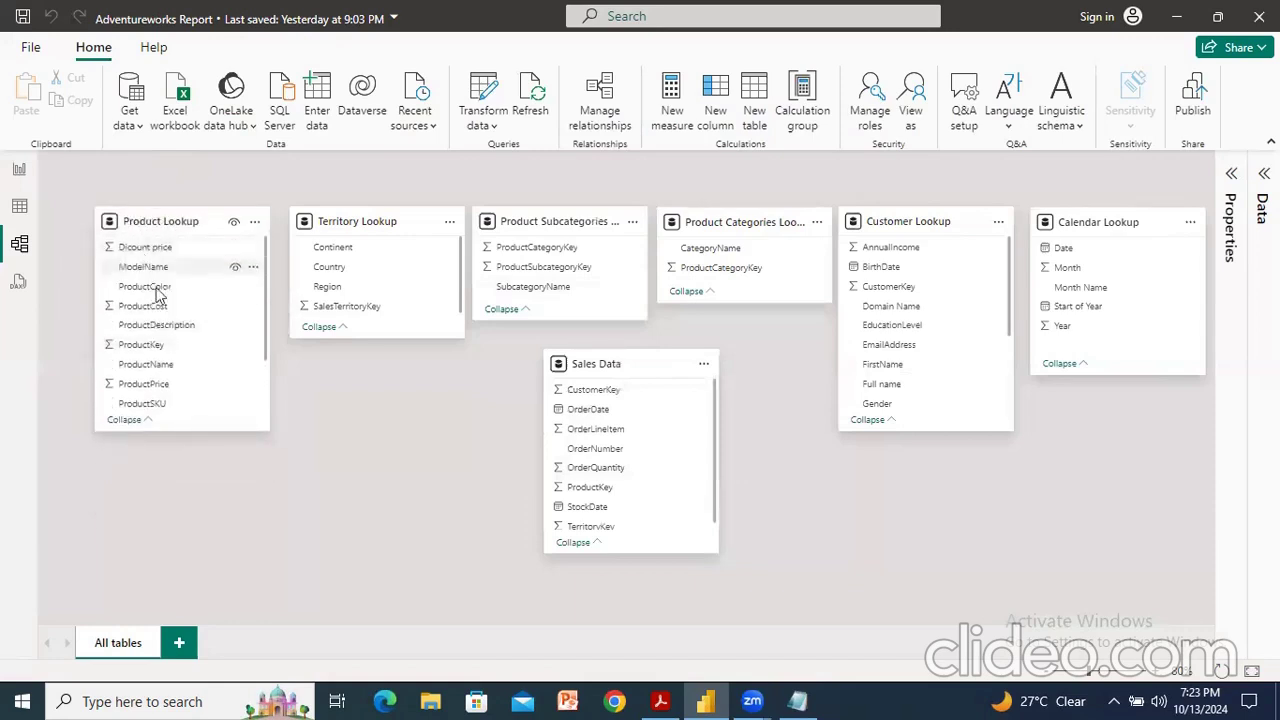
left_click_drag(190, 431, 186, 506)
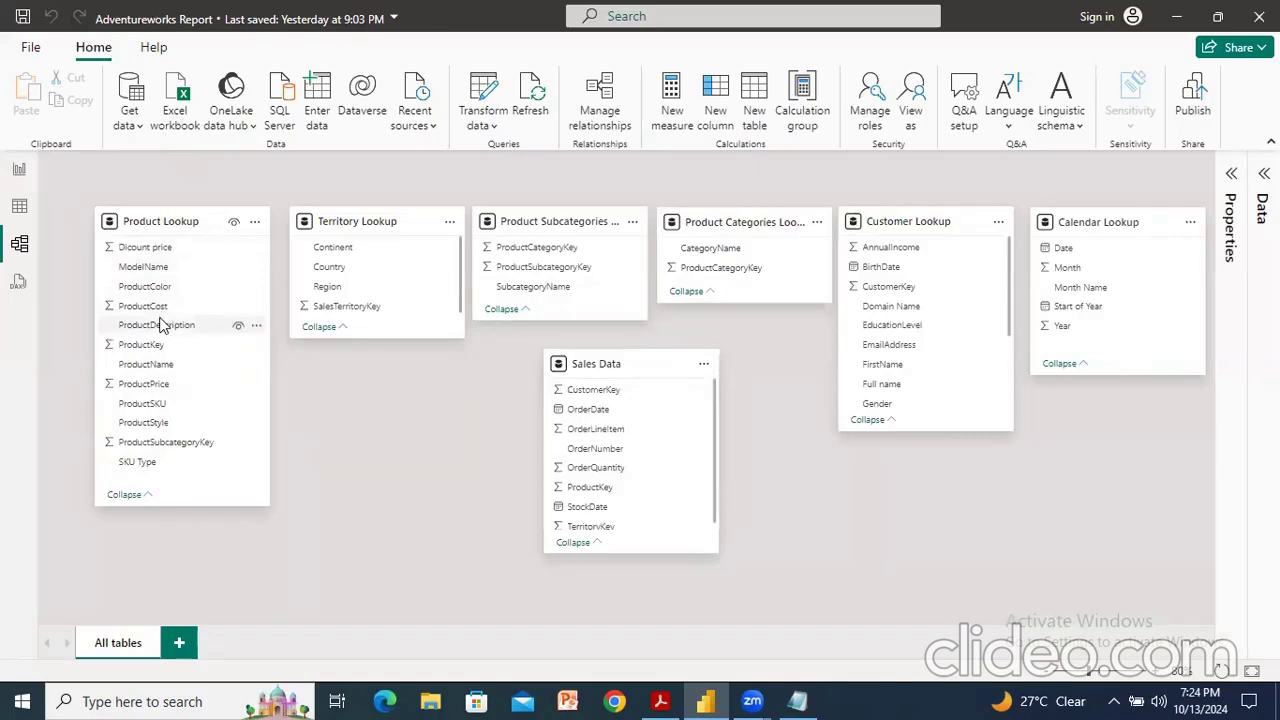
mouse_move(371, 338)
left_mouse_down()
mouse_move(346, 446)
mouse_move(355, 341)
left_mouse_up()
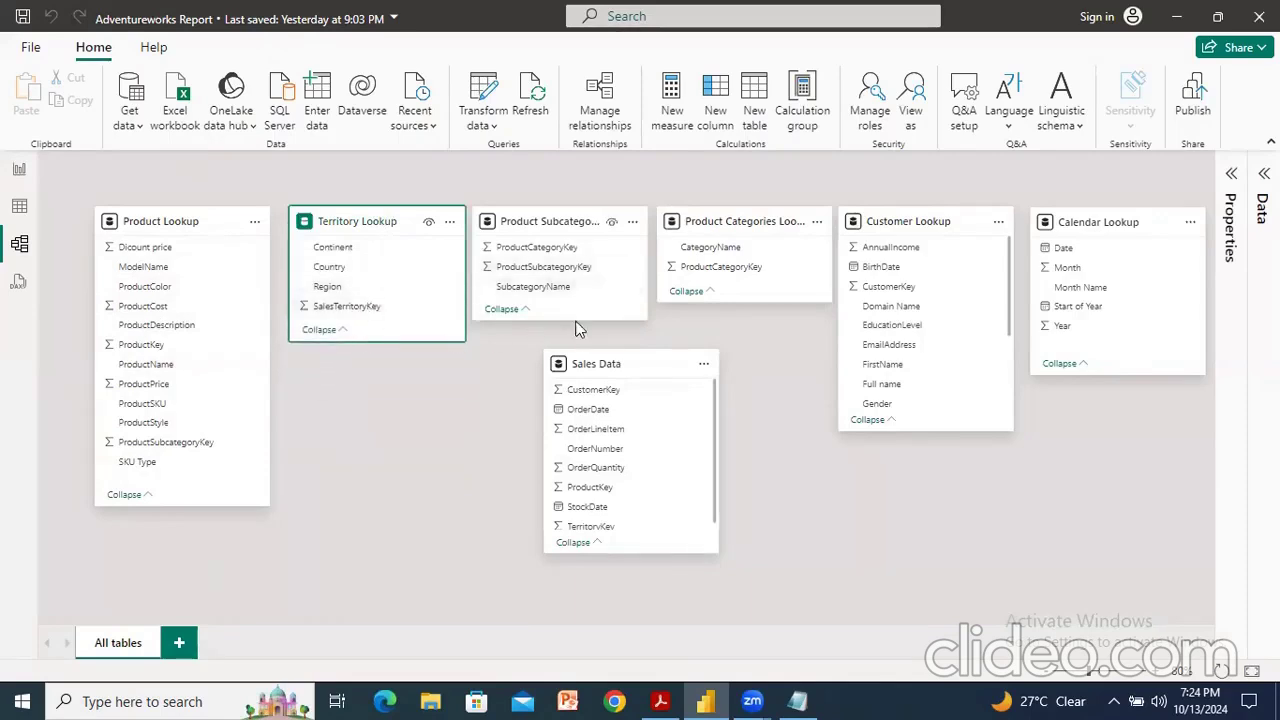
Lengthen the Product Subcategories, Product Categories and Customer Lookup tables, and shorten Calendar Lookup to fit its fields.
mouse_move(560, 246)
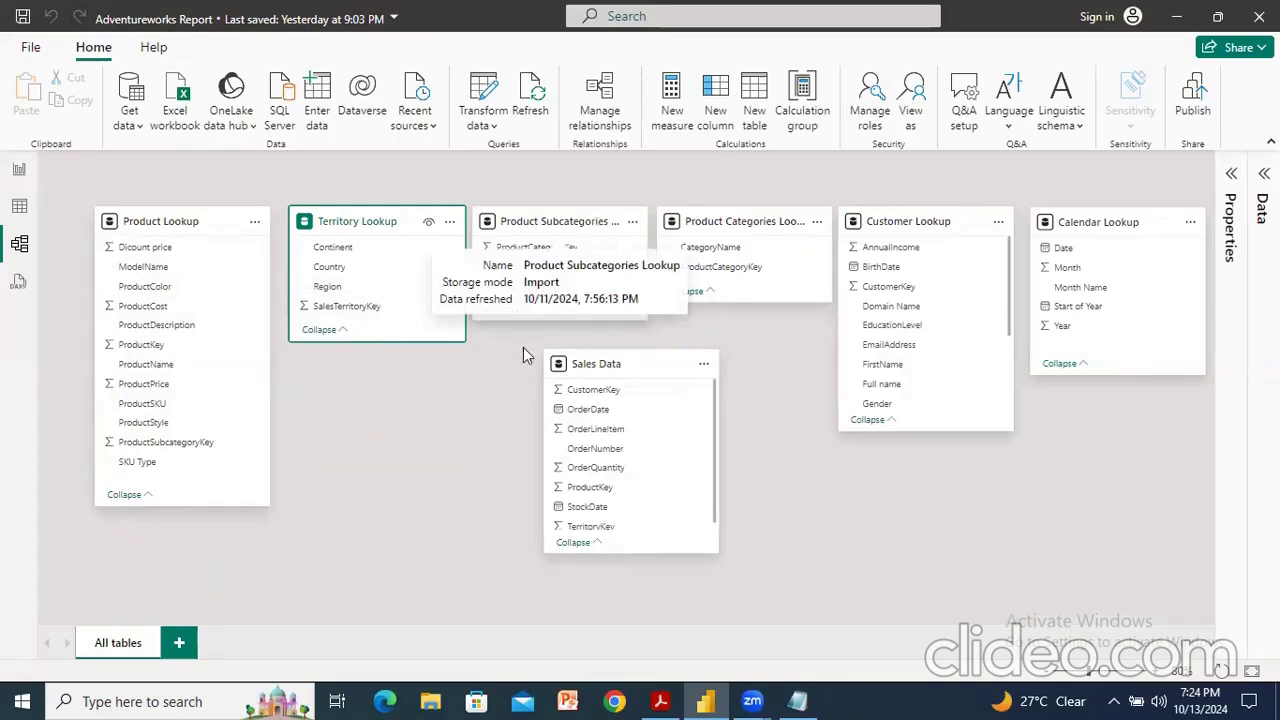
mouse_move(515, 318)
left_mouse_down()
mouse_move(491, 405)
mouse_move(505, 318)
mouse_move(516, 320)
left_mouse_up()
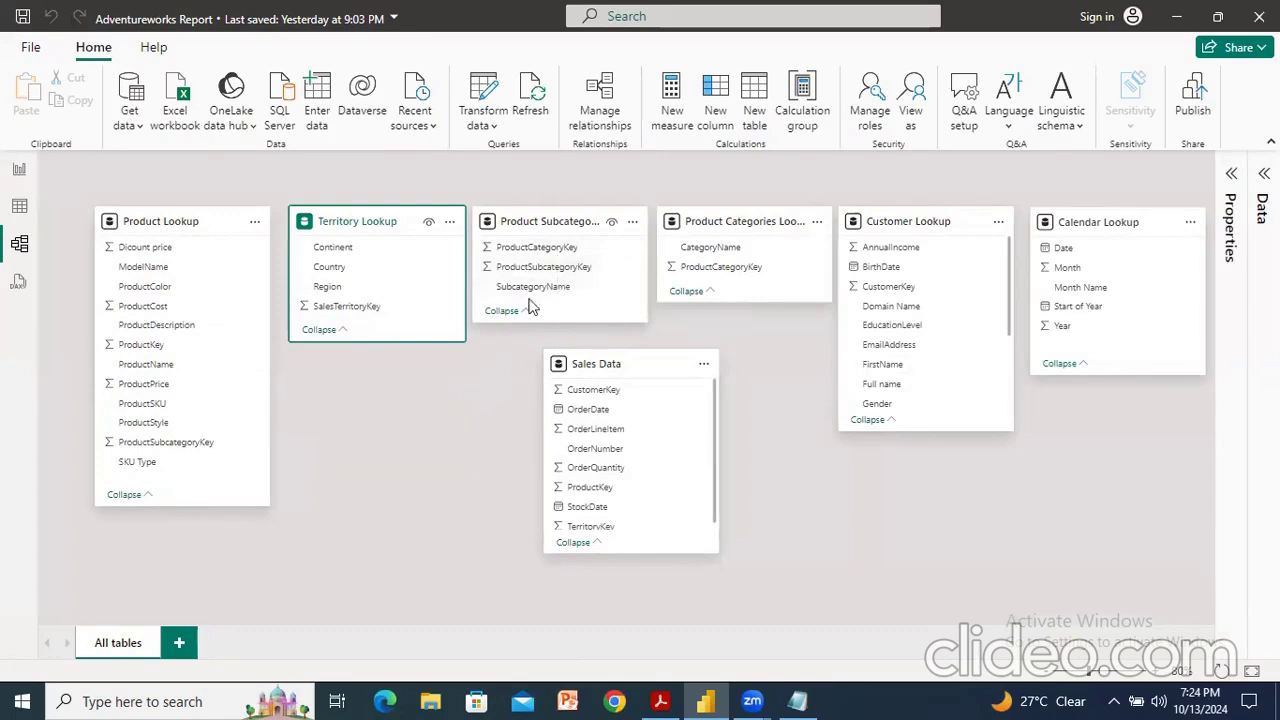
mouse_move(748, 301)
left_mouse_down()
mouse_move(748, 332)
mouse_move(746, 307)
left_mouse_up()
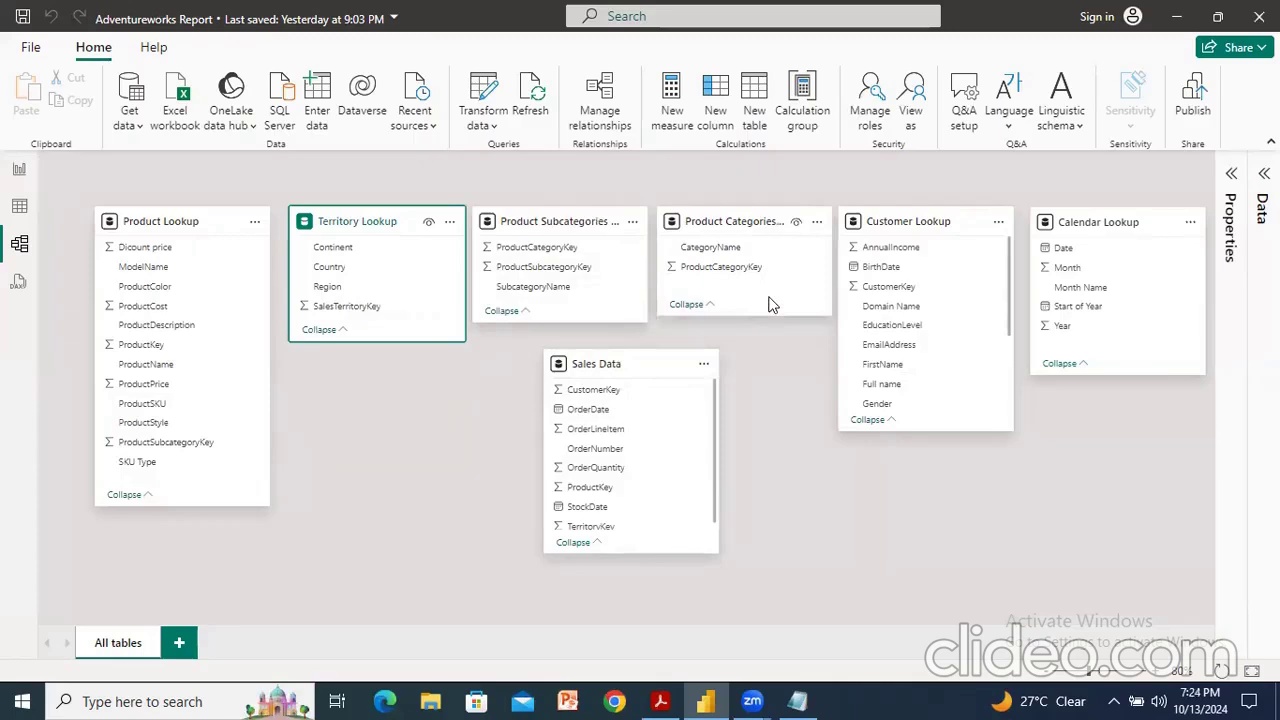
left_click_drag(926, 432, 935, 549)
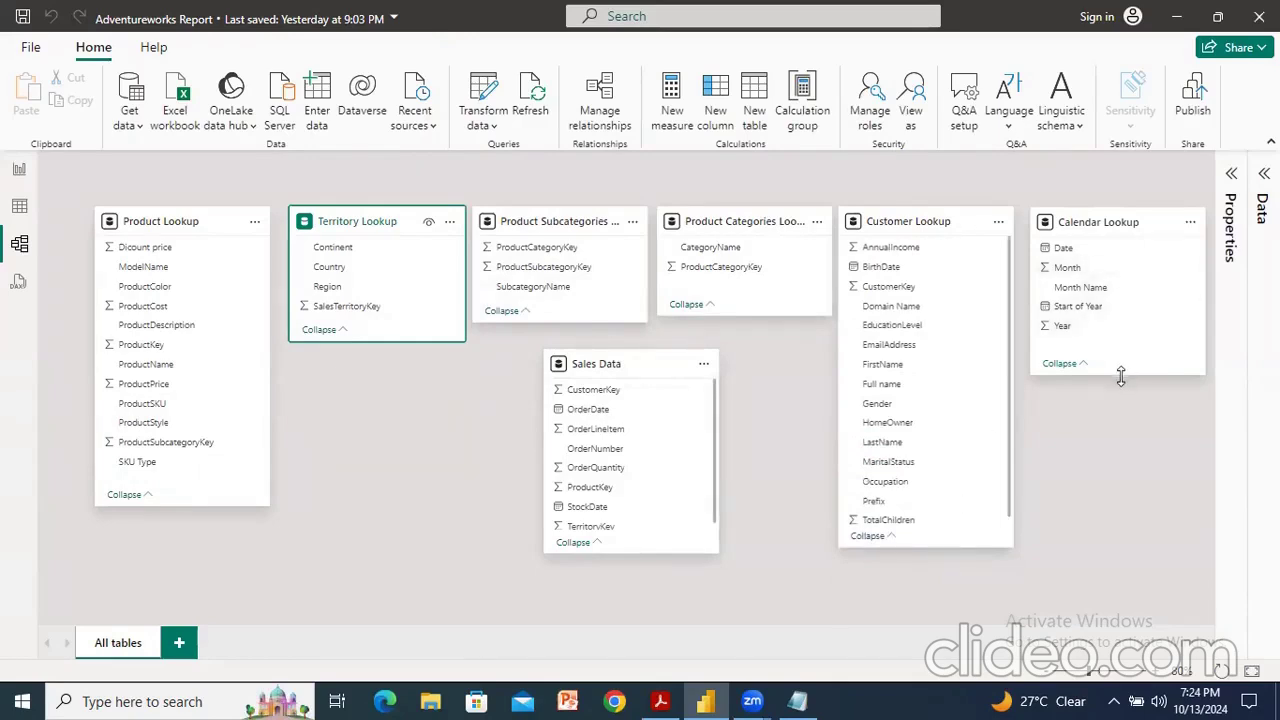
left_click_drag(1121, 375, 1120, 358)
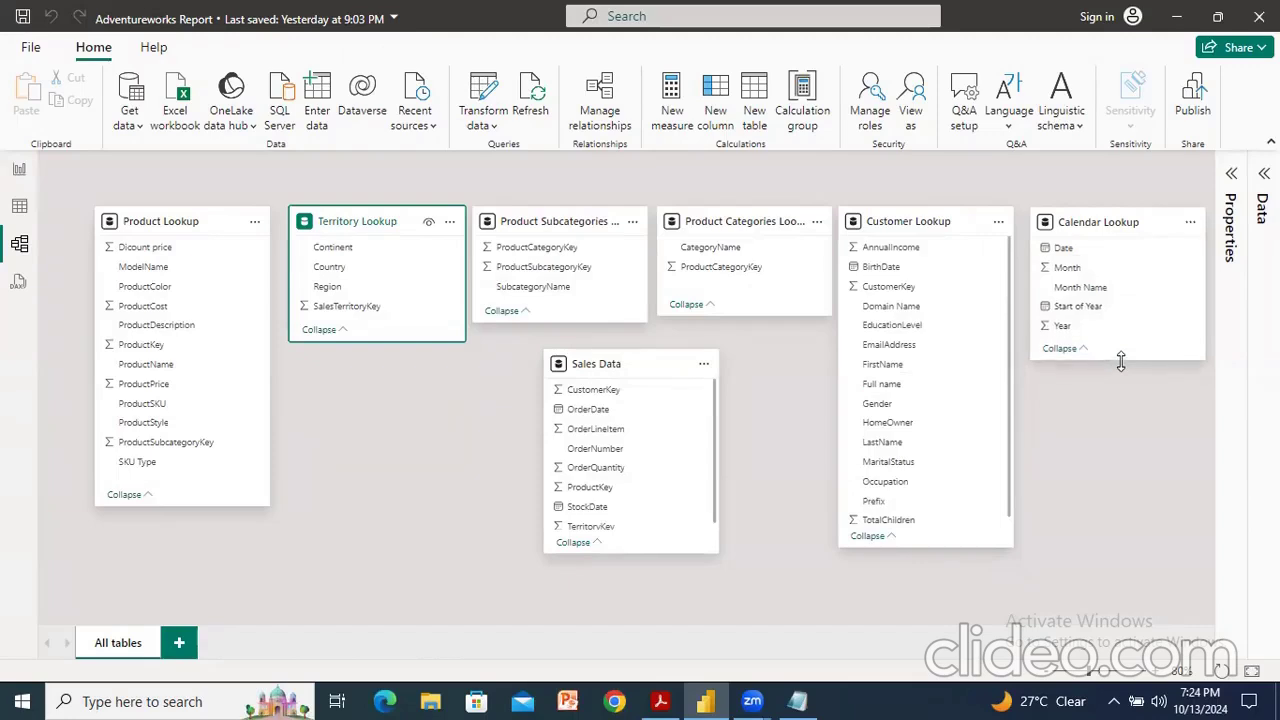
left_click(1075, 428)
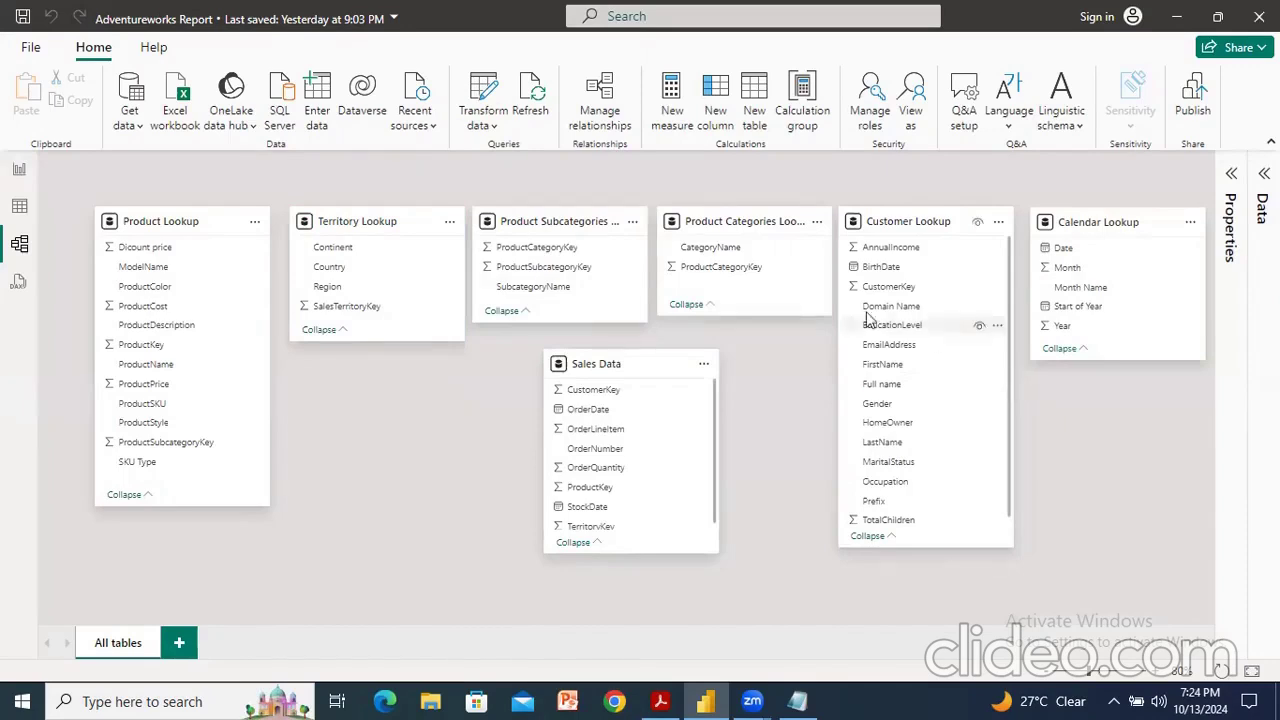
Insert a matrix visual on the report's Page 1 and enlarge it.
left_click(17, 170)
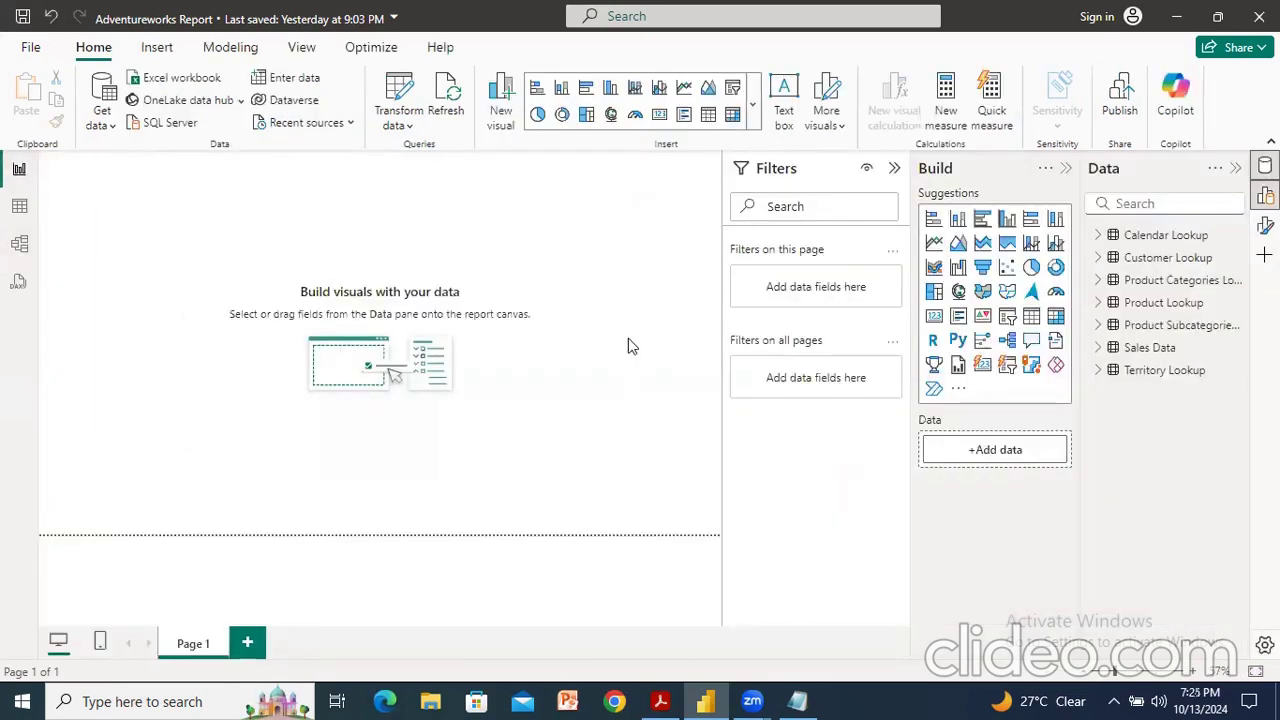
left_click(733, 115)
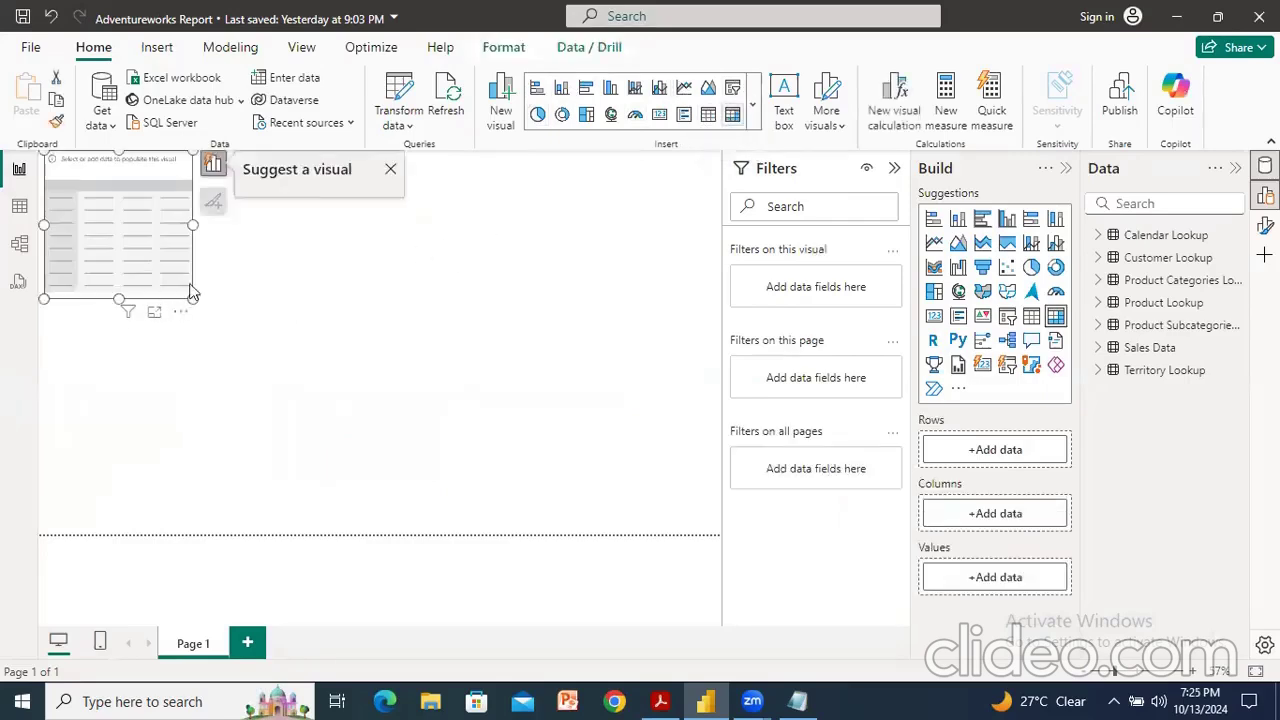
left_click_drag(193, 296, 300, 446)
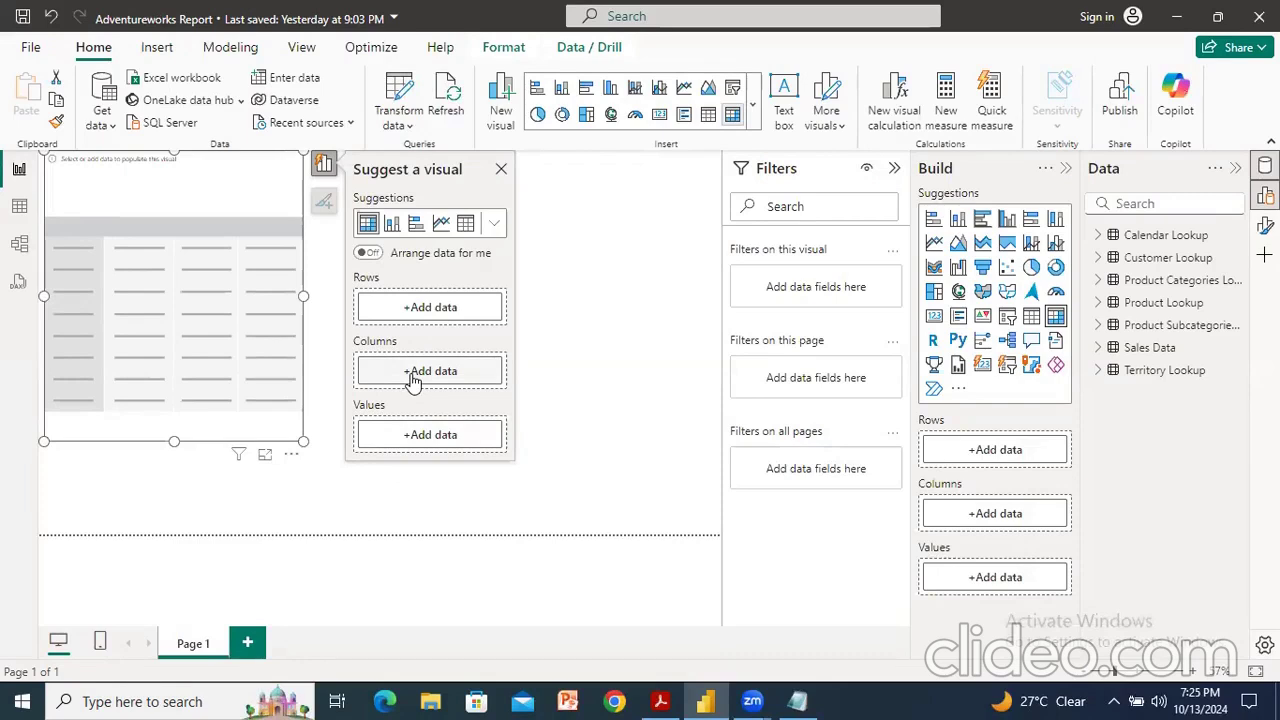
Add ProductName from Product Lookup to the rows of the matrix.
left_click(428, 310)
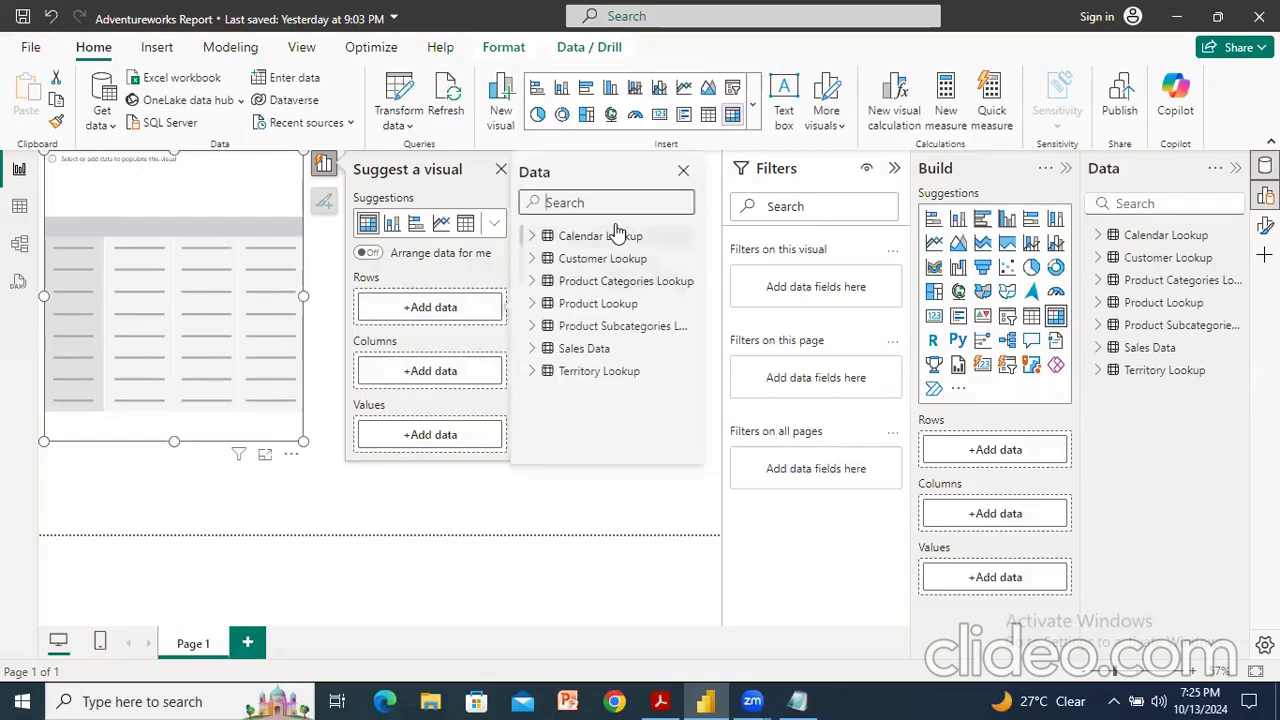
left_click(533, 303)
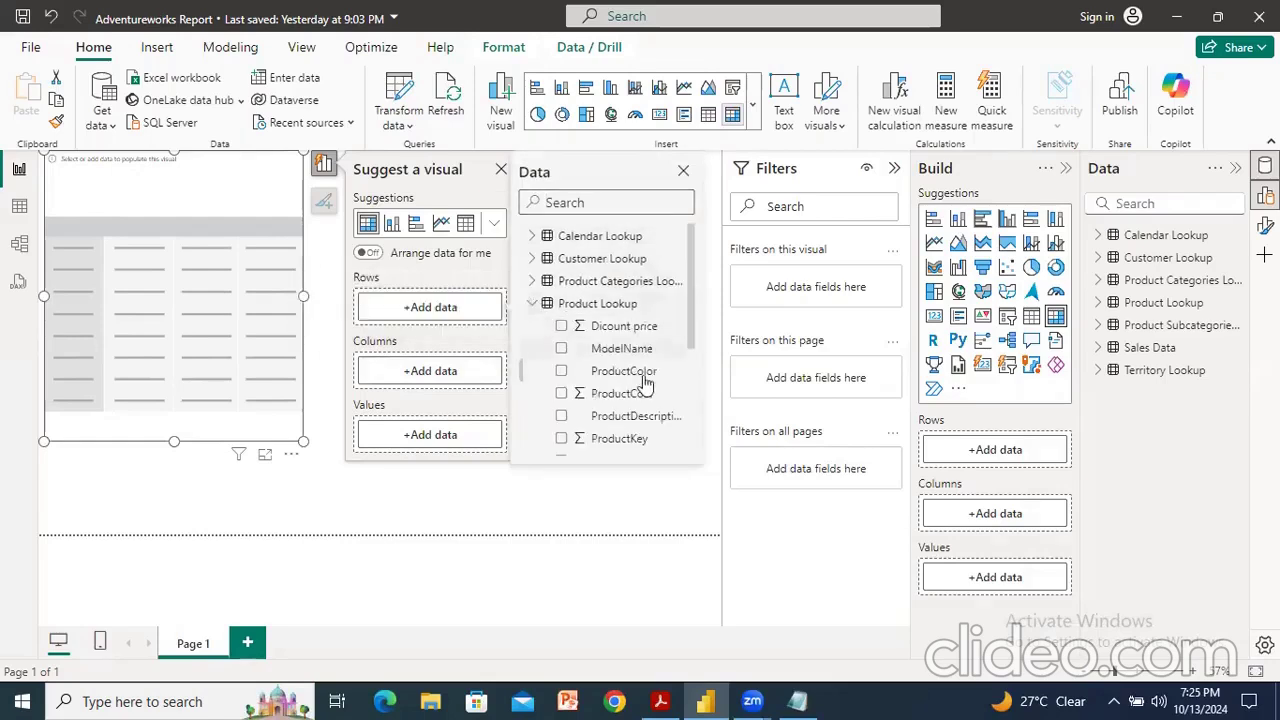
scroll(645, 380, "down", 2)
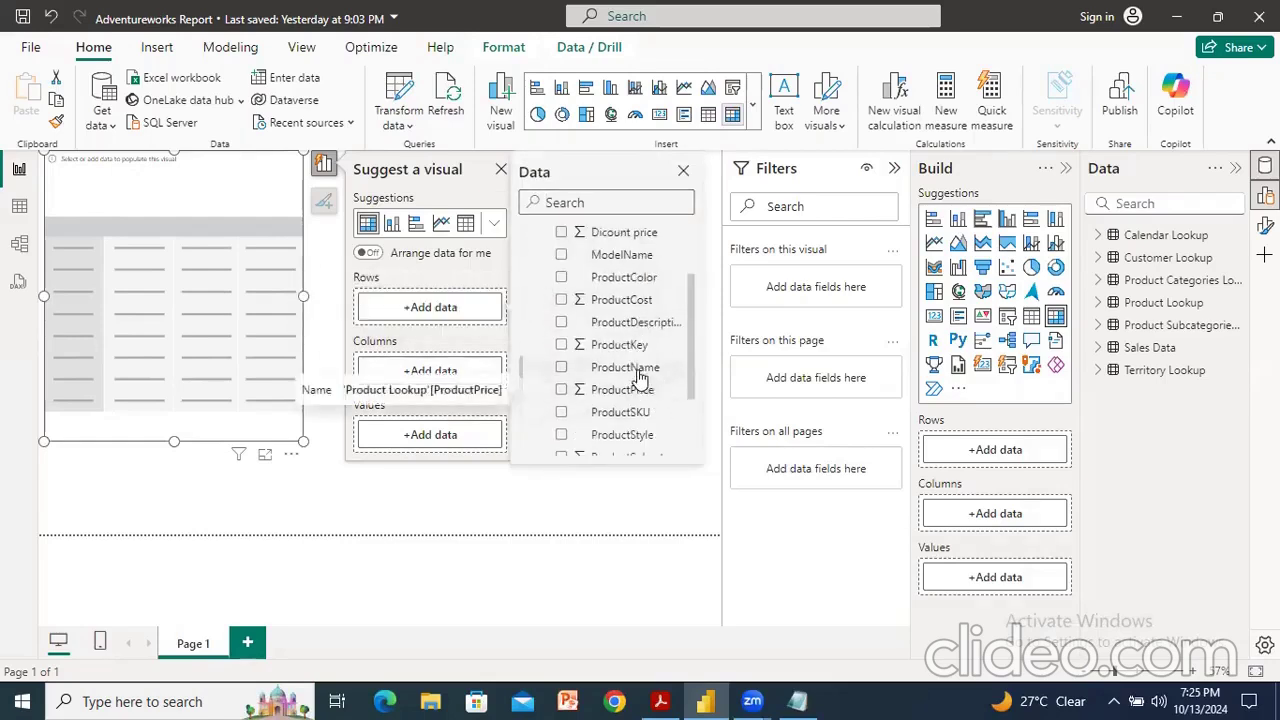
left_click(637, 370)
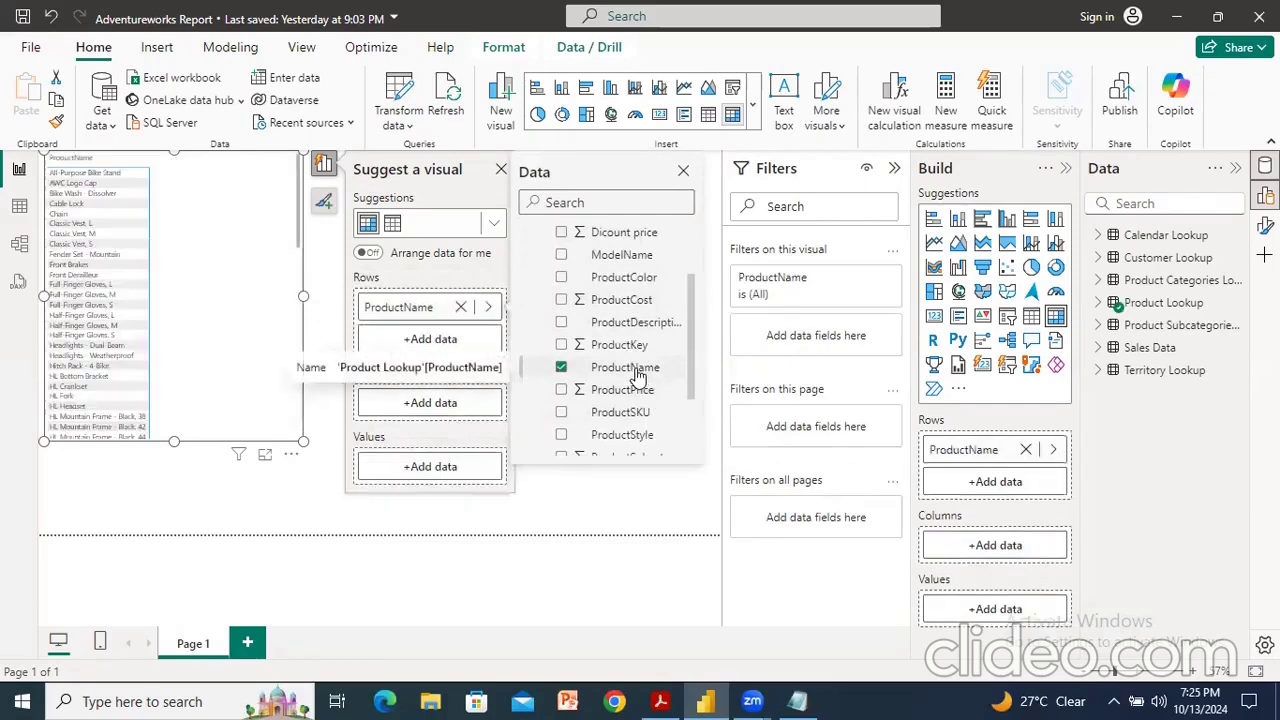
Add OrderQuantity from Sales Data to the values of the matrix and close the visual suggestions.
left_click(434, 466)
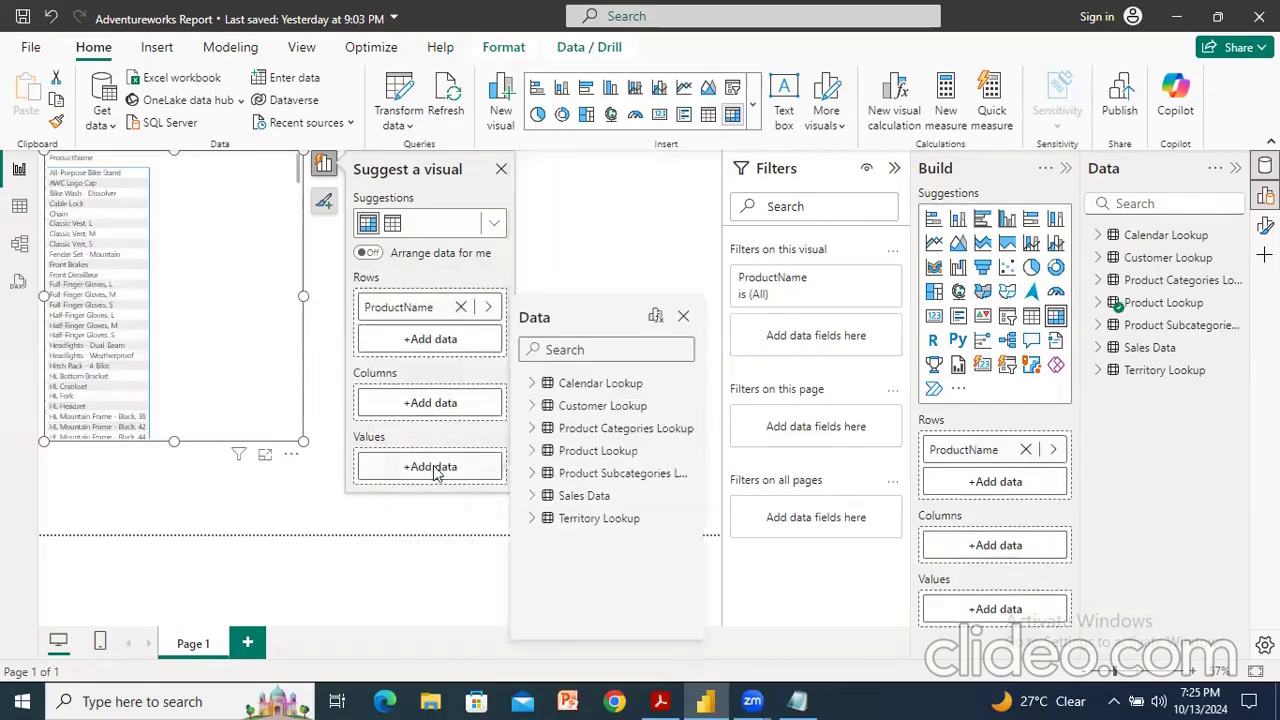
left_click(536, 496)
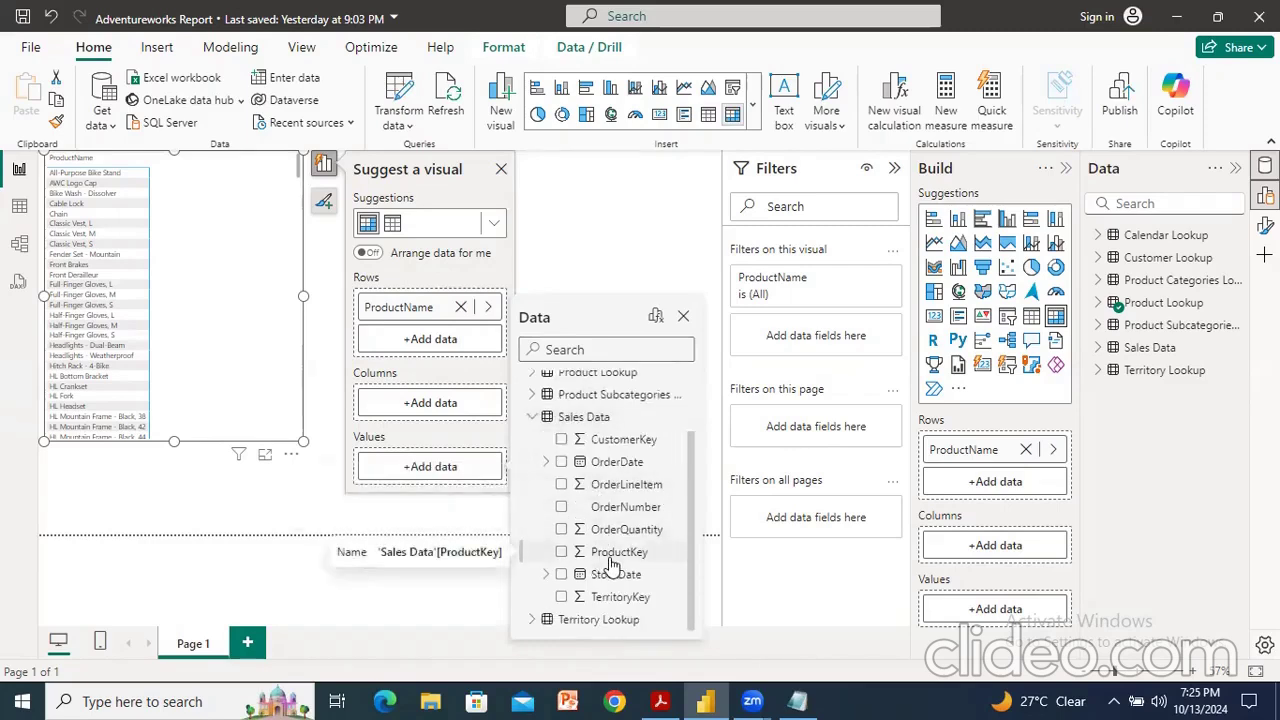
left_click(575, 532)
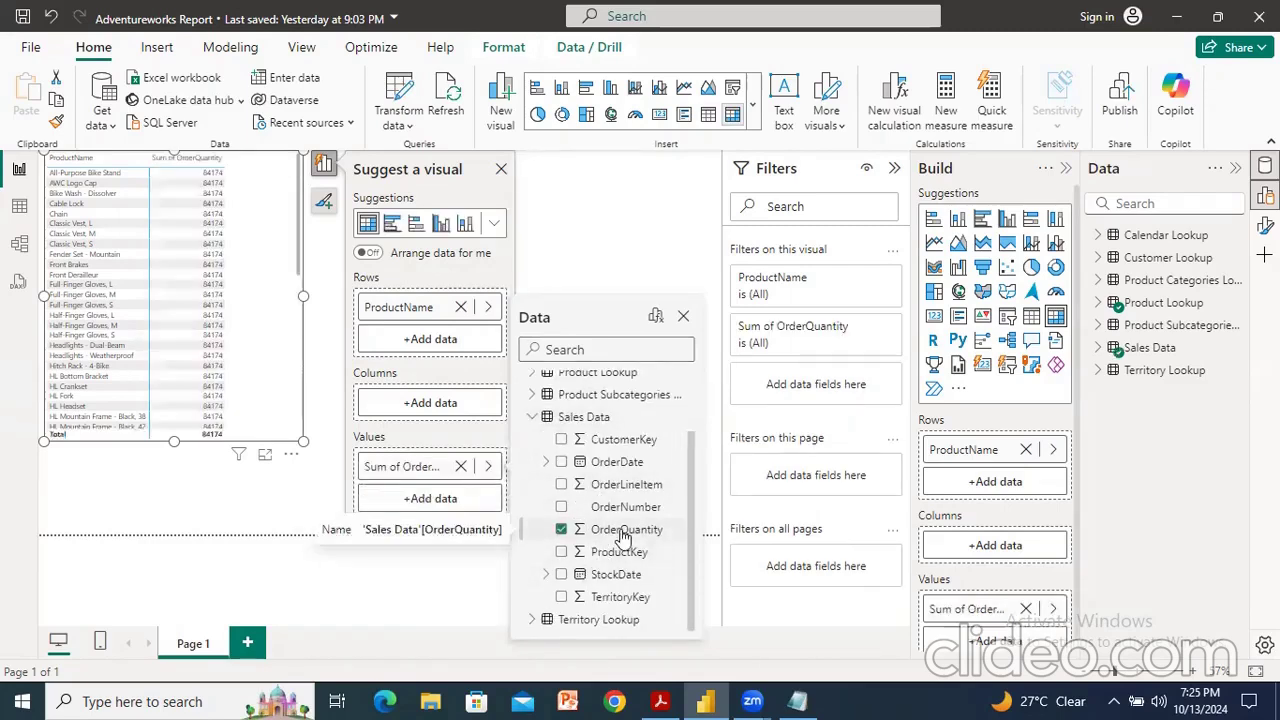
left_click(318, 358)
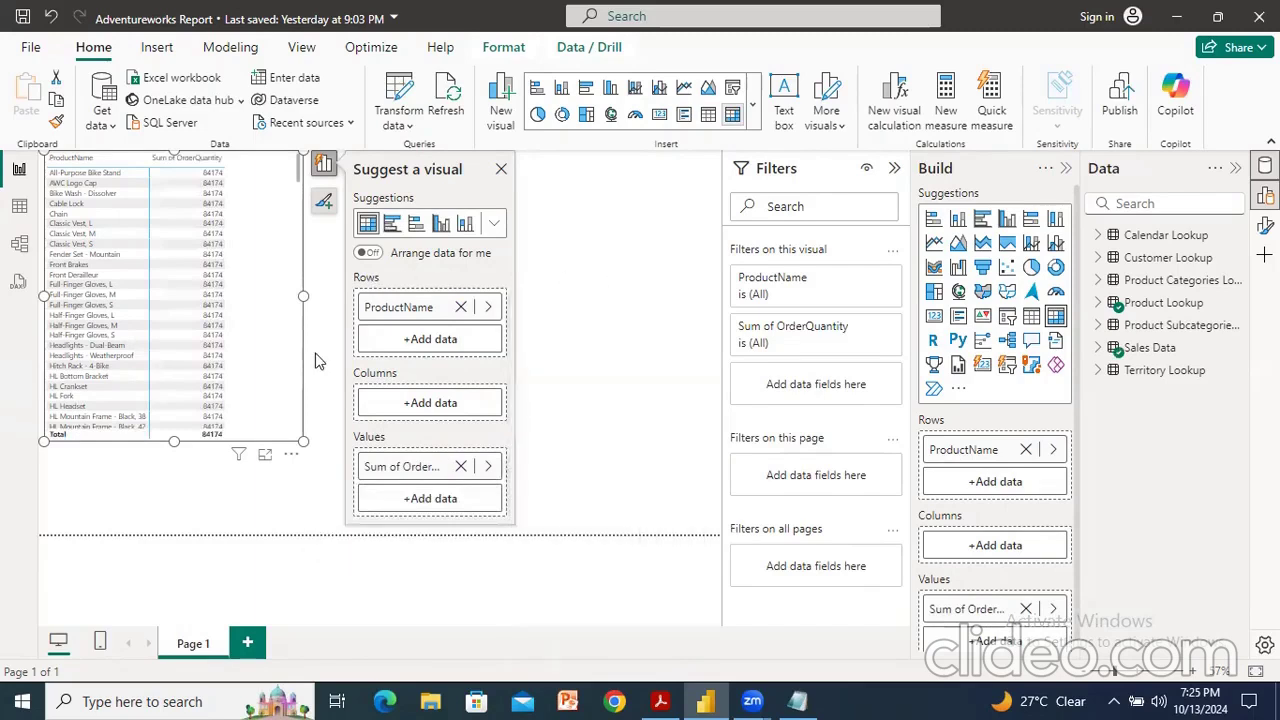
left_click(501, 169)
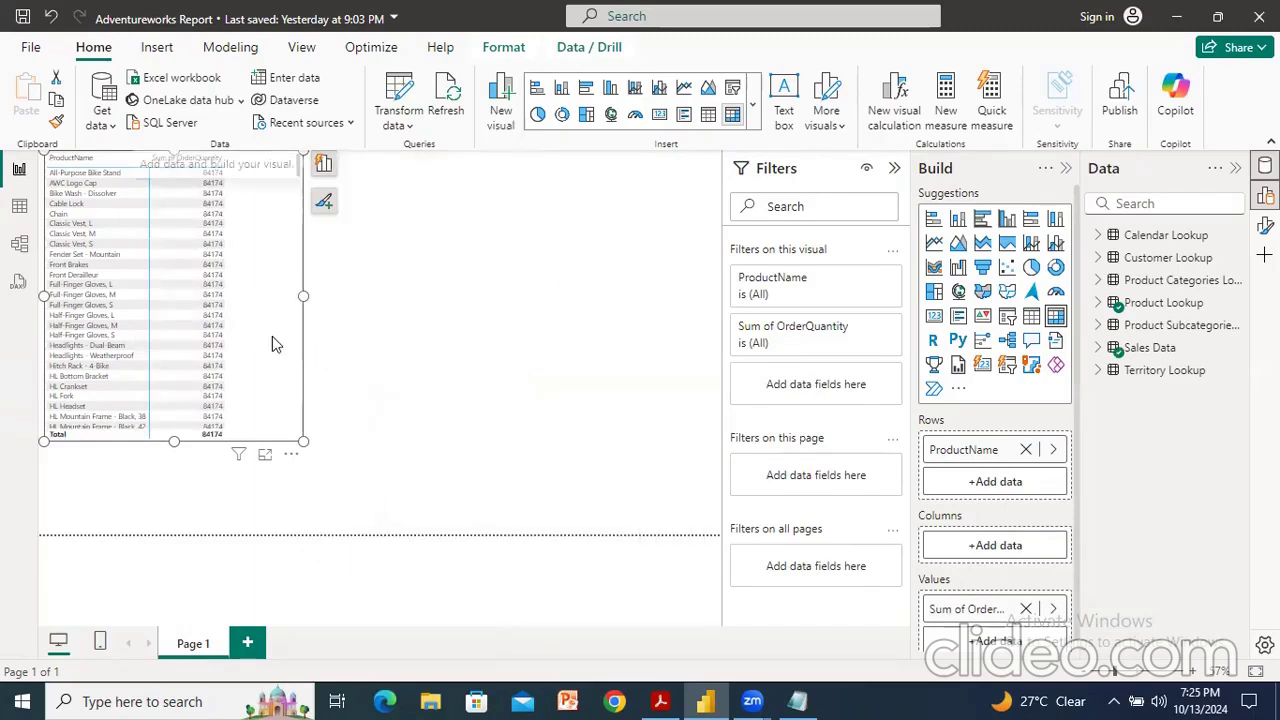
Enlarge the page view and examine the order quantities for all product names in the matrix.
left_click(1197, 673)
left_click(1197, 673)
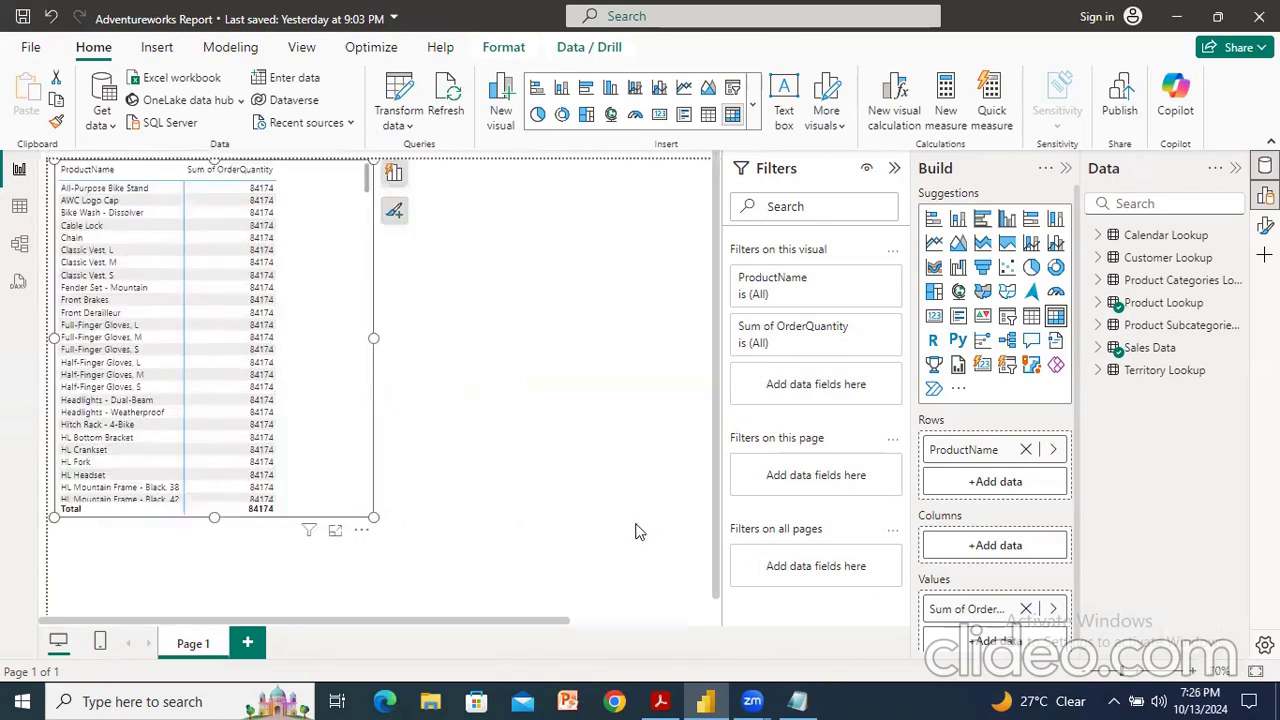
left_click(1193, 673)
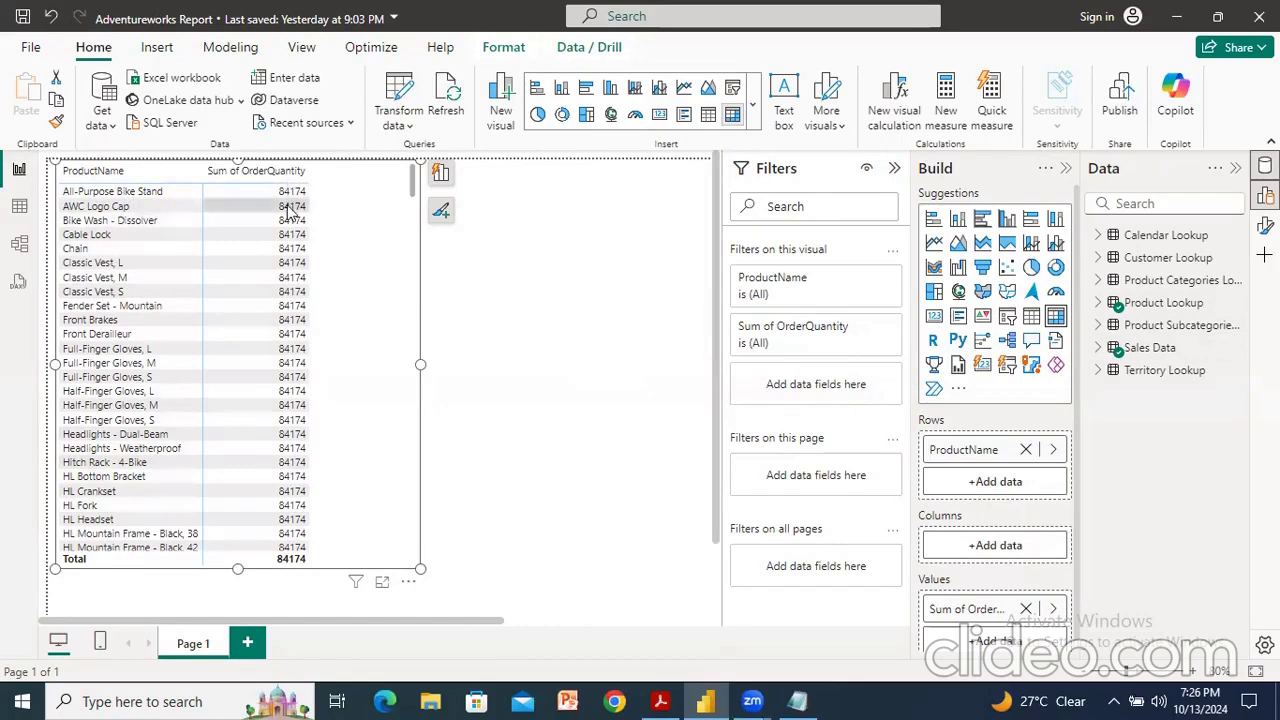
scroll(297, 335, "down", 2)
scroll(297, 335, "down", 20)
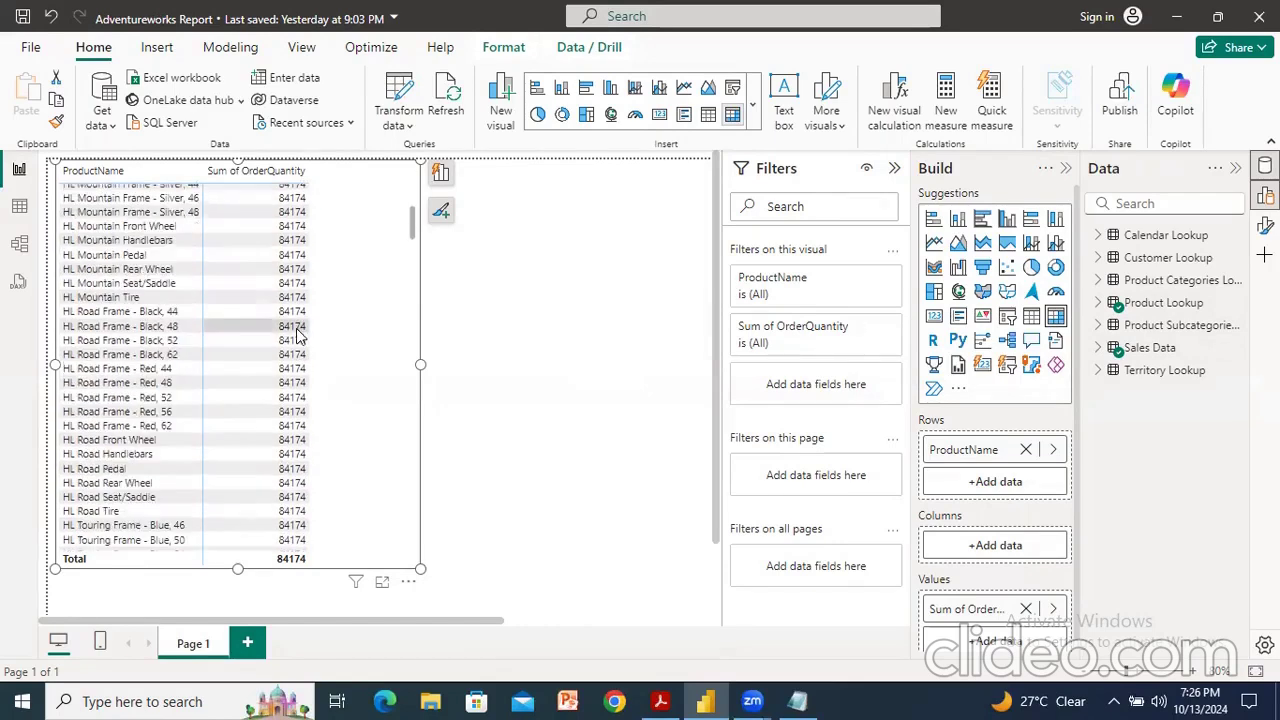
scroll(297, 335, "down", 20)
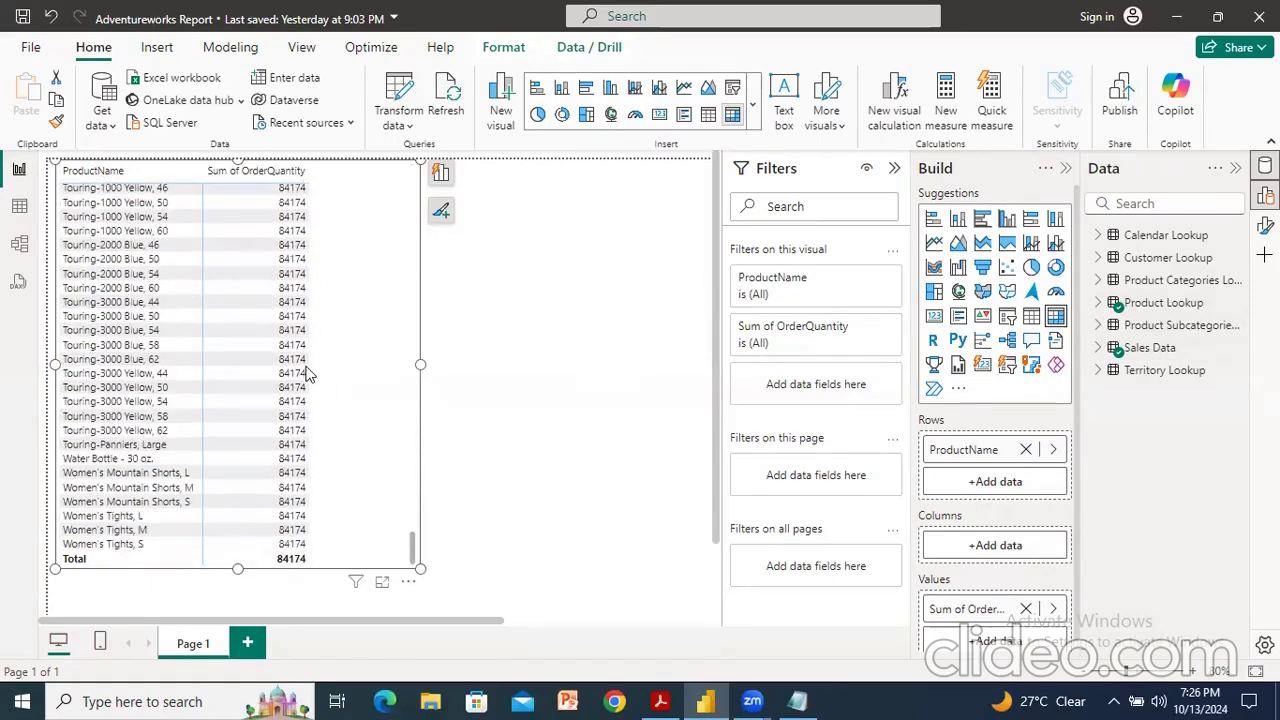
scroll(322, 373, "down", 2)
scroll(271, 371, "up", 15)
scroll(643, 438, "up", 2)
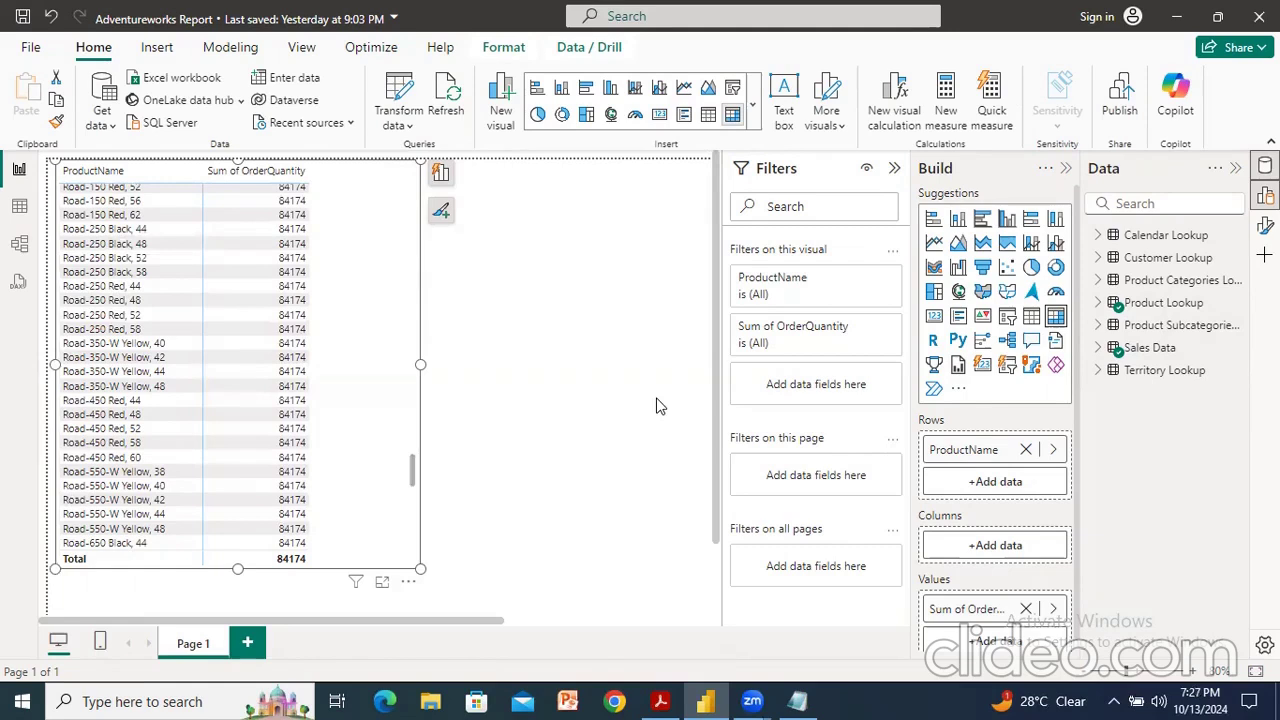
left_click(463, 349)
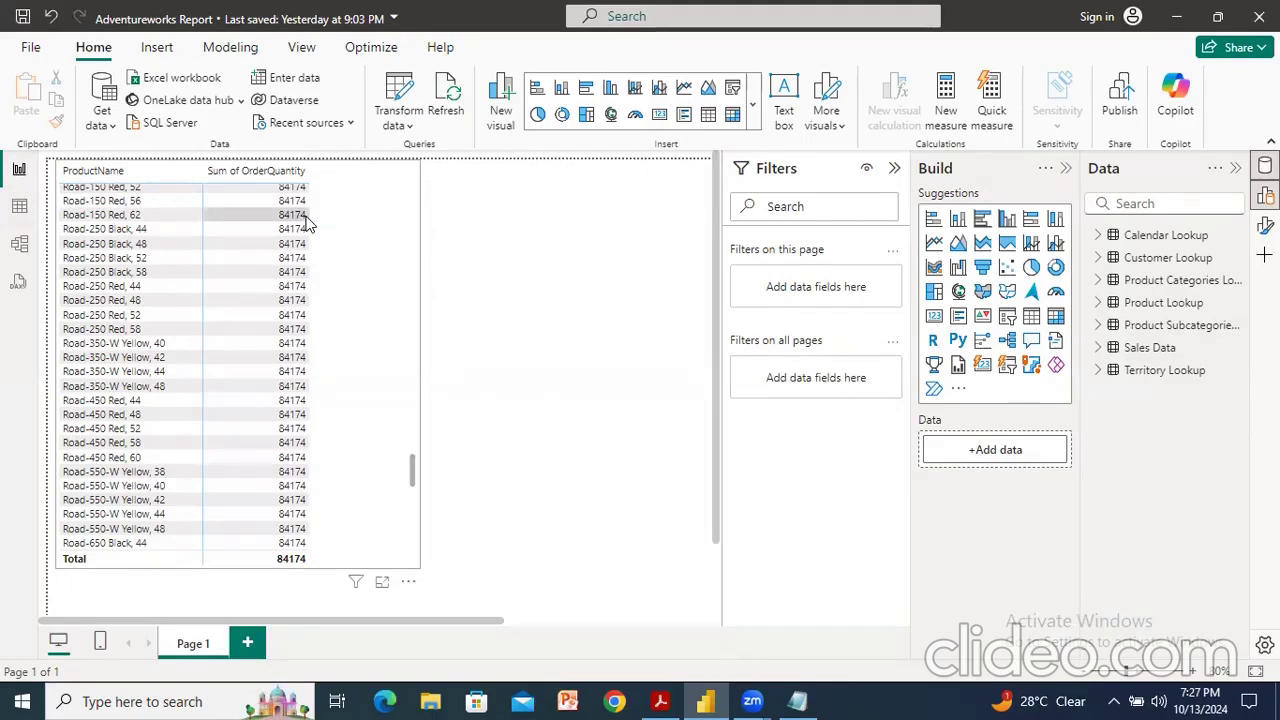
Open the model diagram, and switch to Notepad to add the heading "Database normalization:" below the existing notes.
left_click(18, 246)
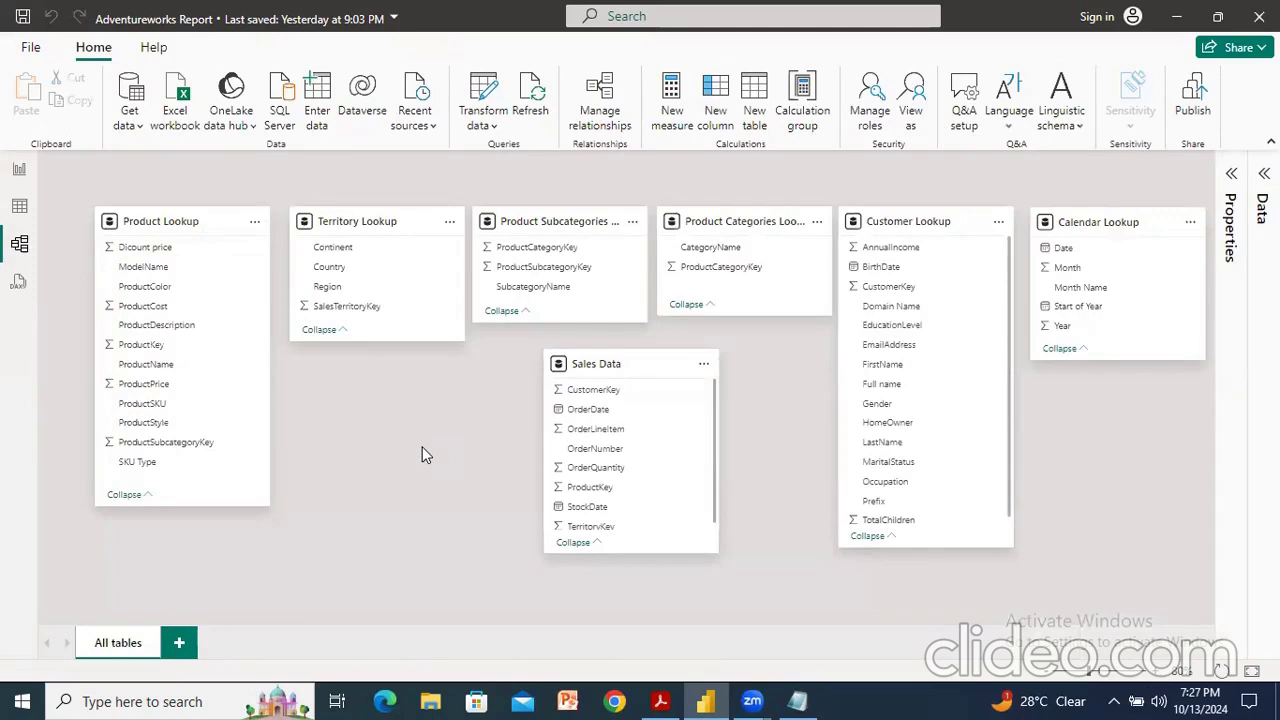
left_click(797, 701)
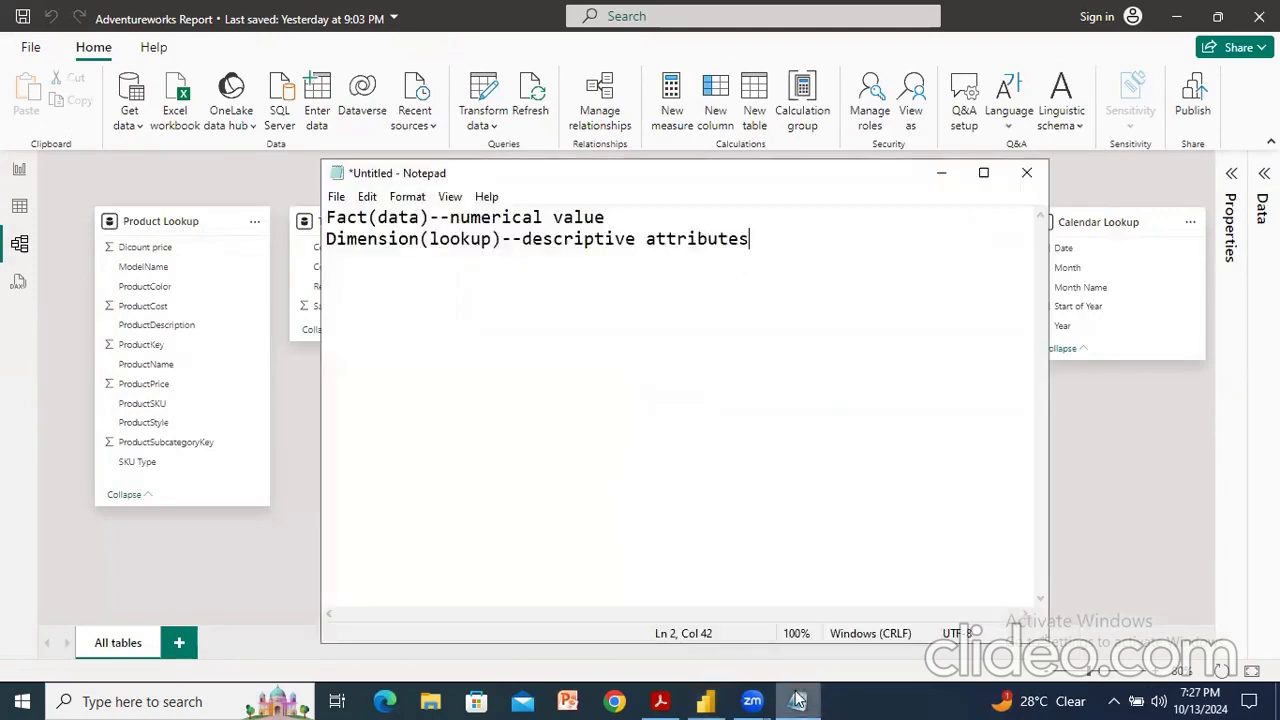
key("Return")
key("Return")
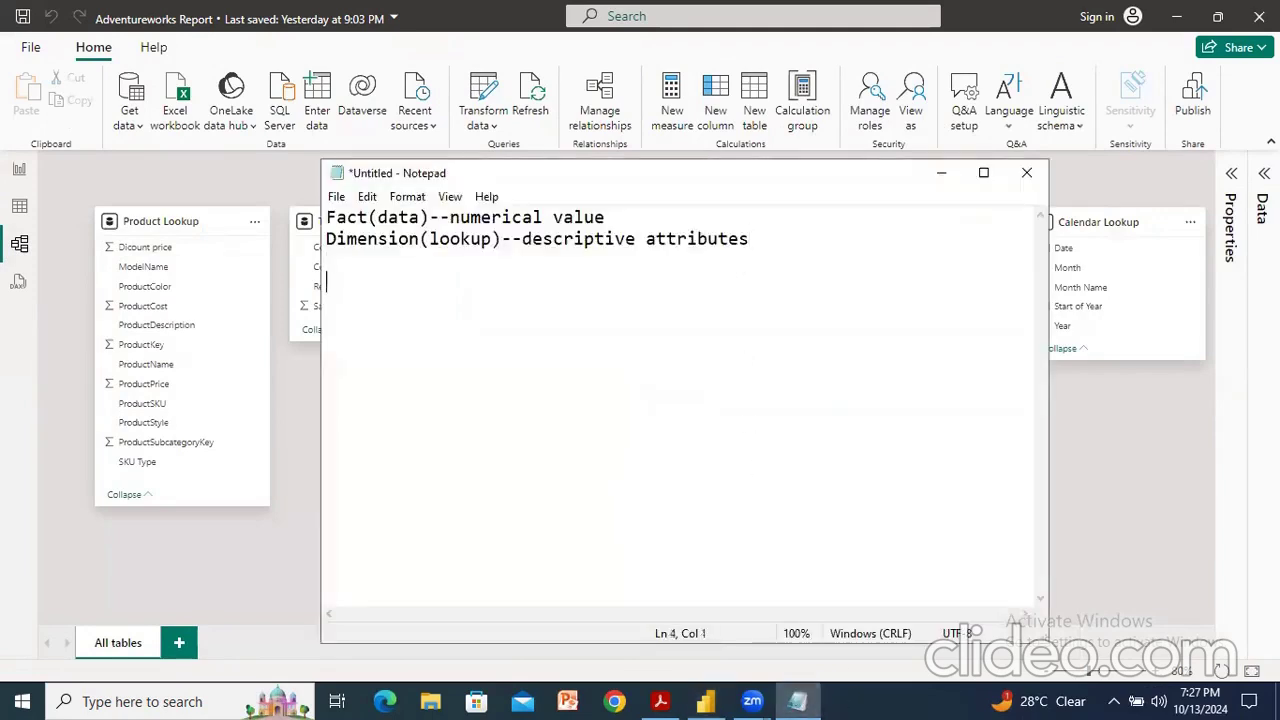
type("Database normali")
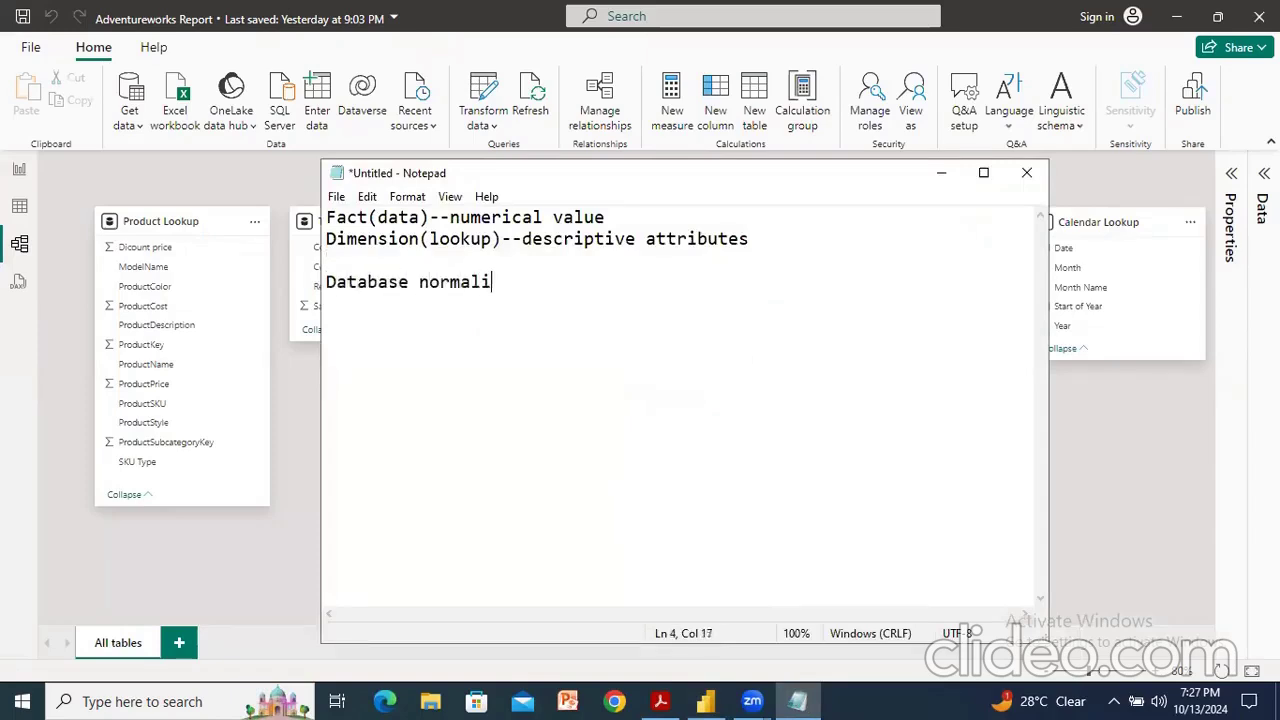
type("zation:")
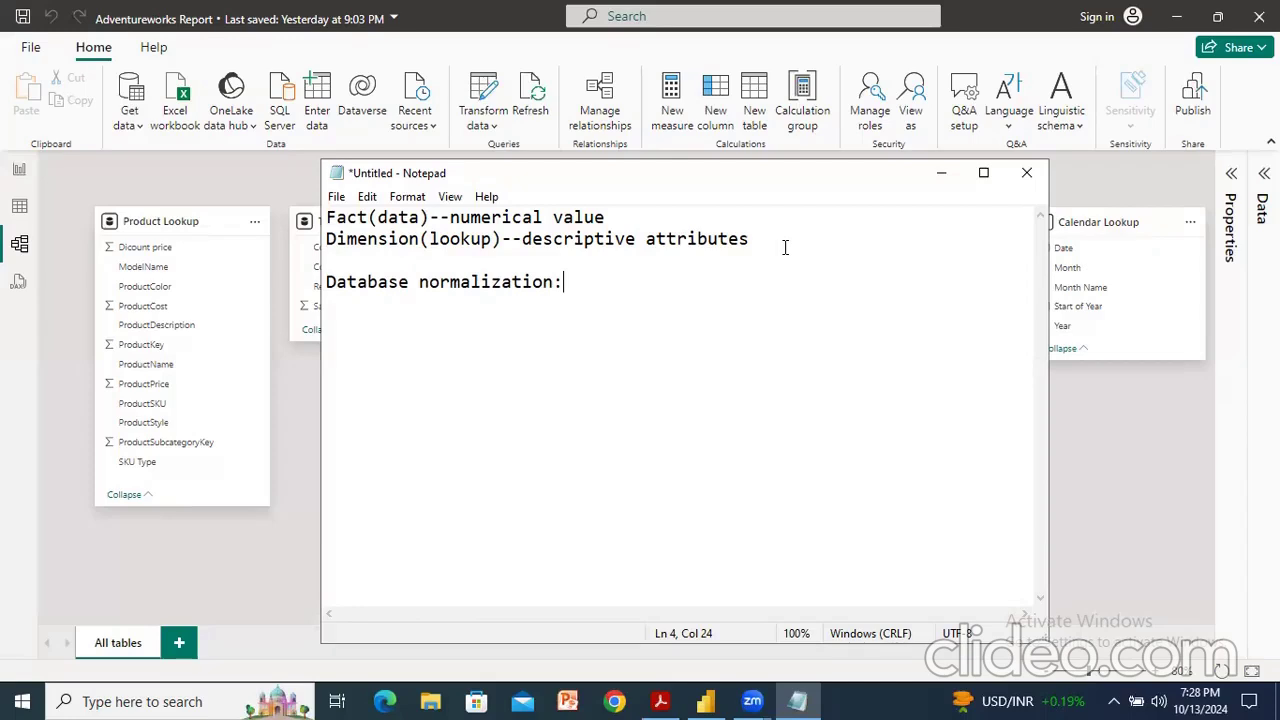
Add the lines "Primary key" and "Foreign key" under the Database normalization heading.
key("Return")
type("Primary key")
key("Return")
type("Foreign key")
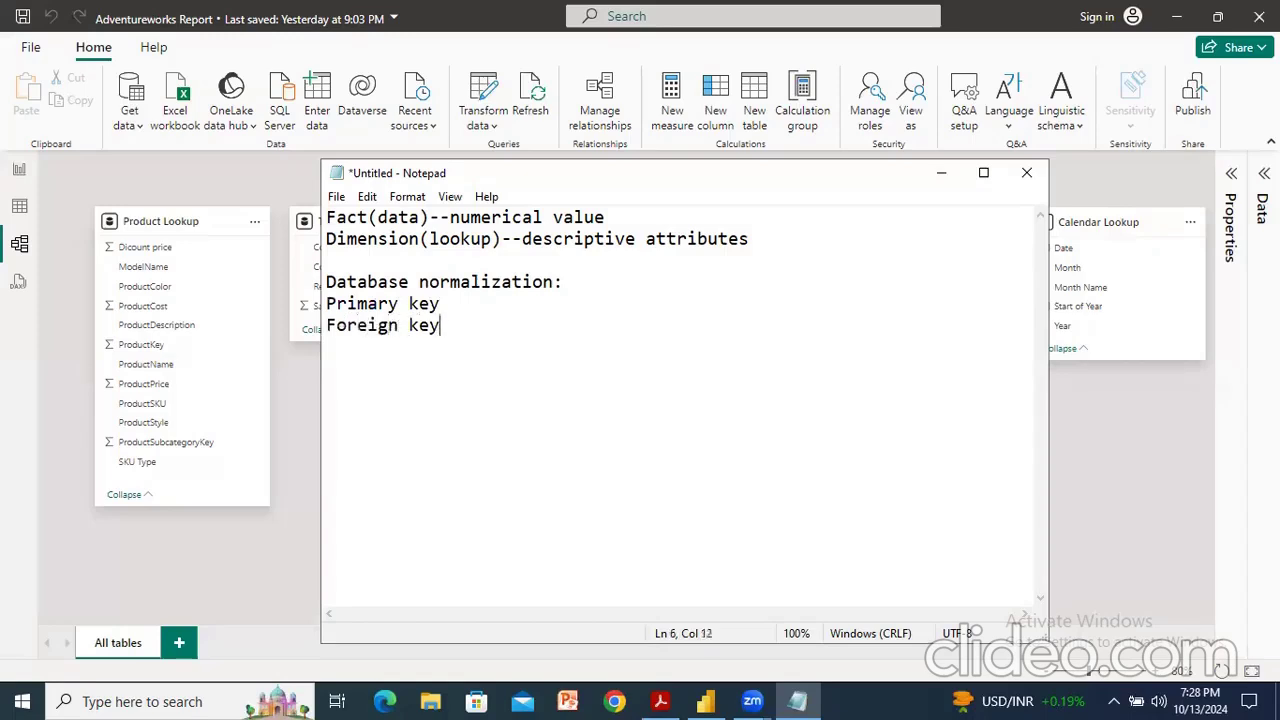
key("Return")
Extend the key notes to "Primary key --Dimension table" and "Foreign key--Fact table", and return to the Power BI diagram.
left_click(473, 303)
type("--")
type("Dimension ta")
type("ble Foreign key")
type("--")
type("Fact table")
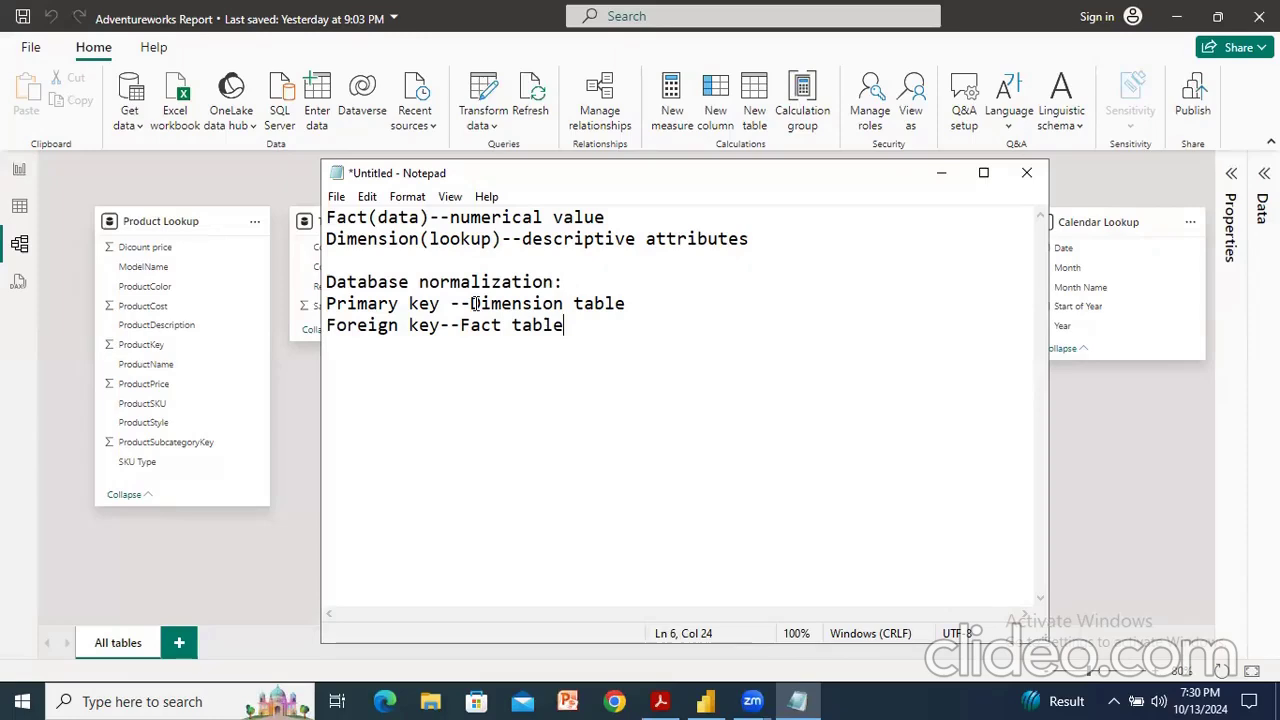
left_click(212, 174)
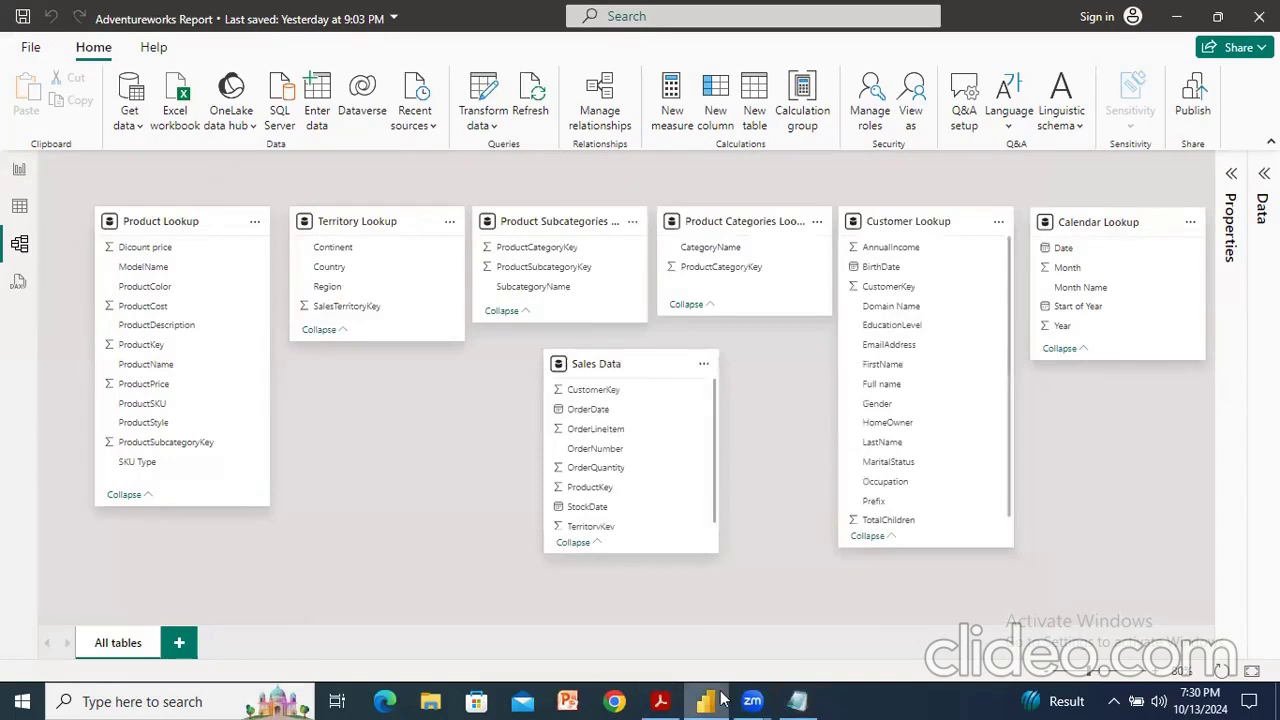
Add the line "Model view" to the Notepad notes after a blank line, and return to the Power BI diagram.
left_click(797, 701)
key("Return")
key("Return")
type("Model view")
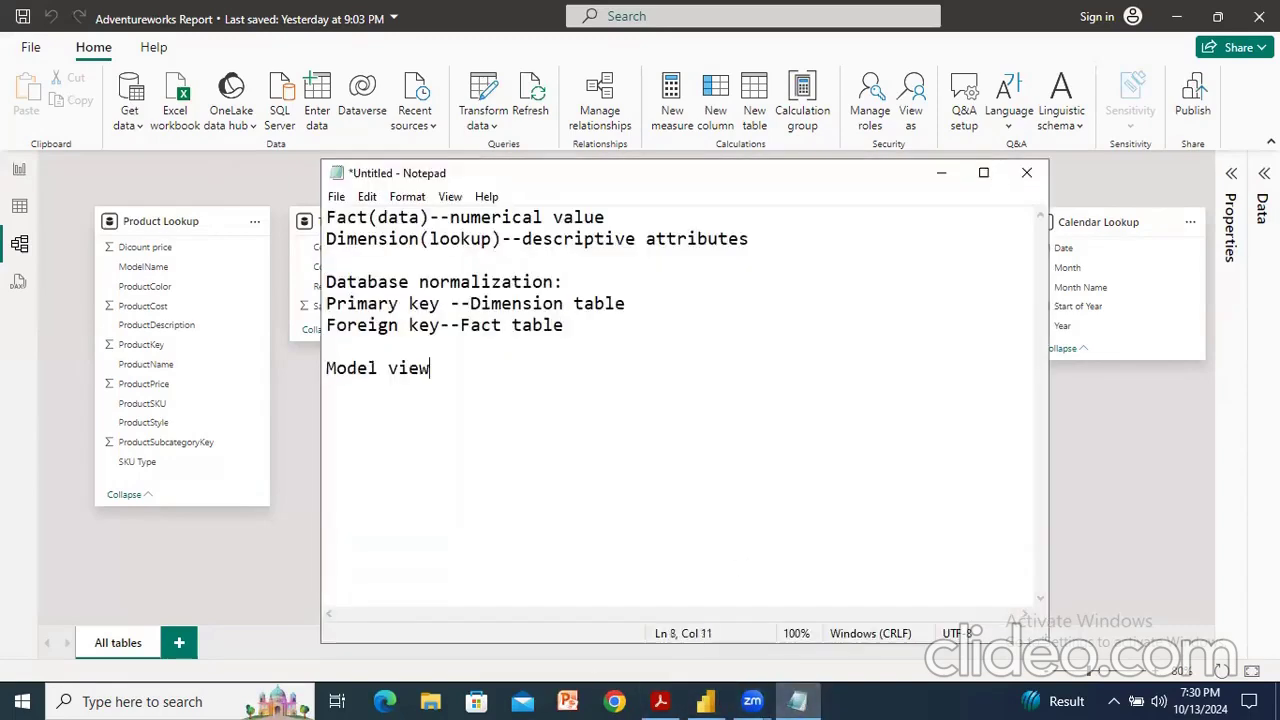
left_click(274, 190)
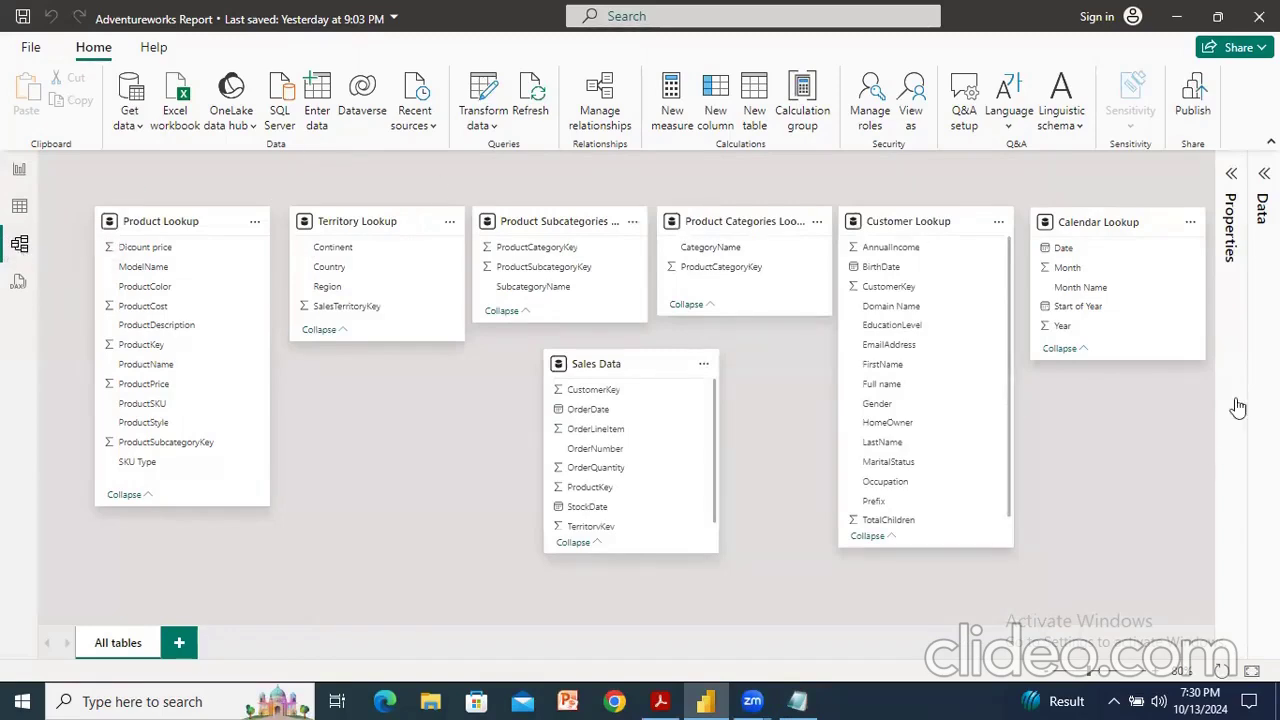
Outline the table diagram area and the command ribbon with red freehand annotations.
mouse_move(358, 206)
mouse_move(82, 192)
left_mouse_down()
mouse_move(76, 478)
mouse_move(378, 570)
mouse_move(888, 601)
left_mouse_up()
mouse_move(992, 598)
left_mouse_down()
mouse_move(1235, 446)
mouse_move(1168, 208)
mouse_move(126, 178)
mouse_move(80, 192)
left_mouse_up()
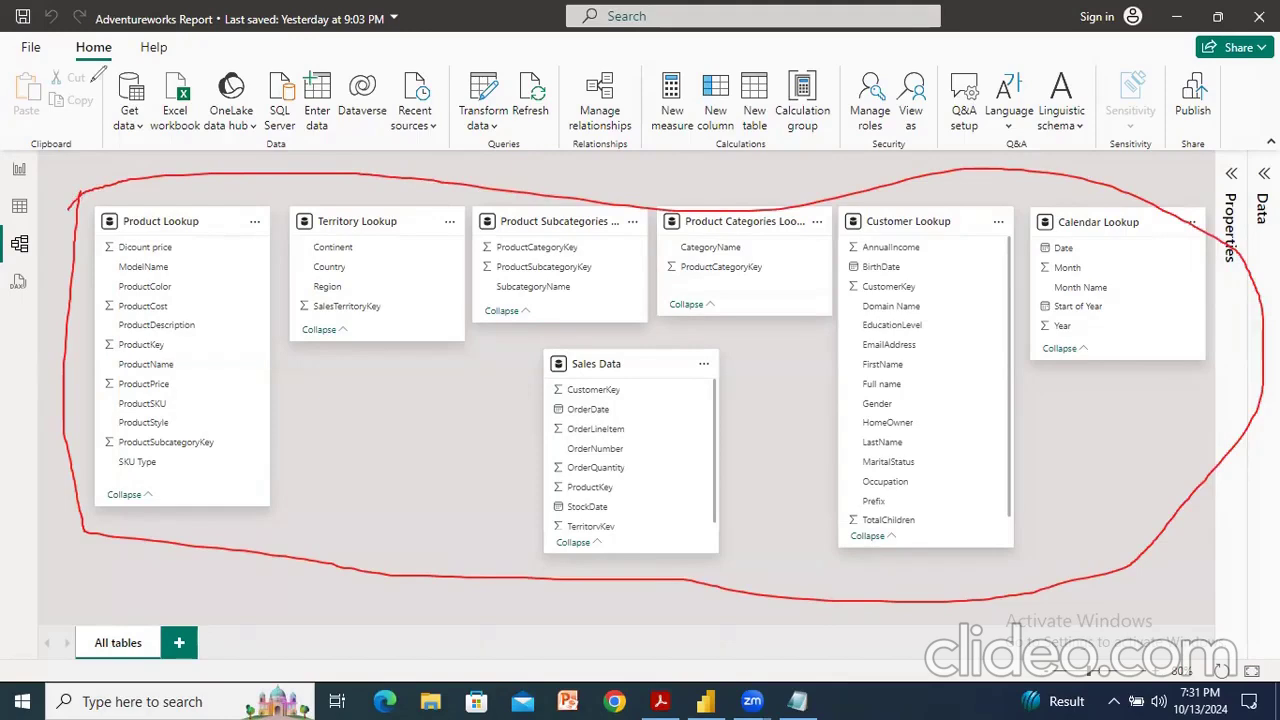
mouse_move(8, 40)
left_mouse_down()
mouse_move(8, 110)
mouse_move(88, 145)
left_mouse_up()
mouse_move(194, 142)
left_mouse_down()
mouse_move(1160, 146)
mouse_move(1188, 48)
mouse_move(815, 45)
left_mouse_up()
mouse_move(715, 32)
left_mouse_down()
mouse_move(215, 35)
mouse_move(30, 22)
mouse_move(10, 40)
left_mouse_up()
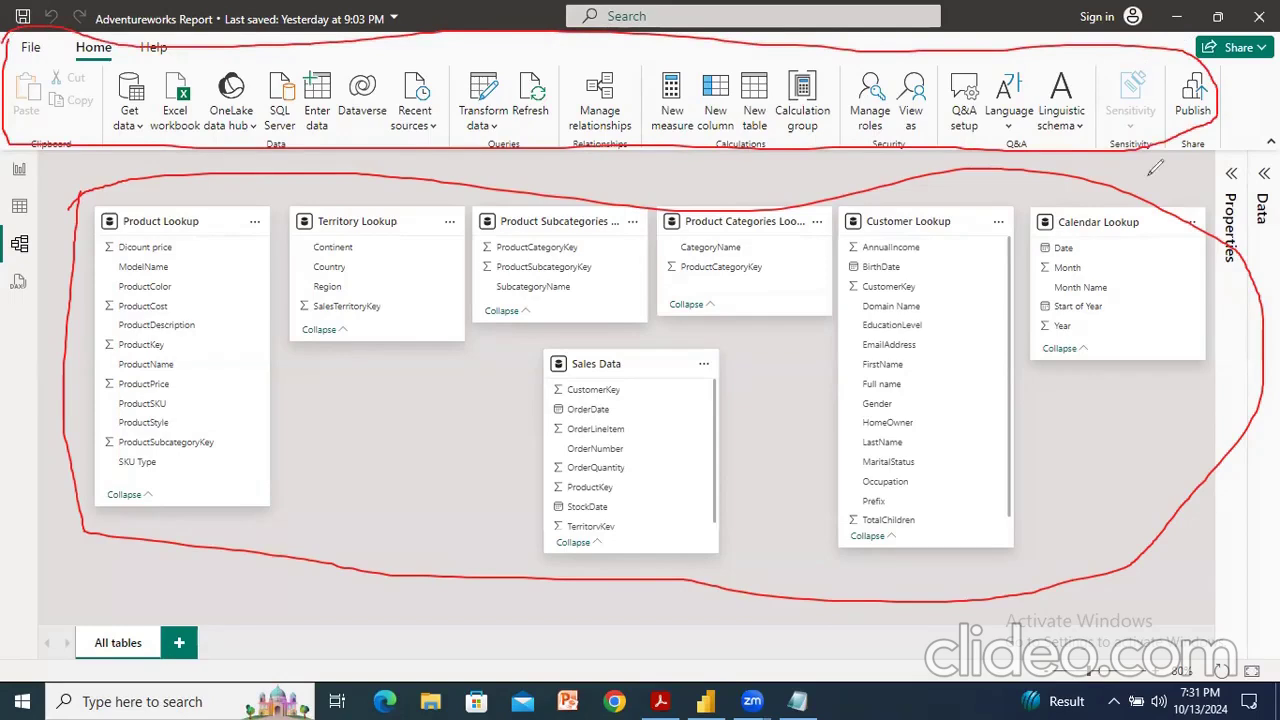
Expand the Properties and Data panes beside the model diagram.
left_click(1231, 215)
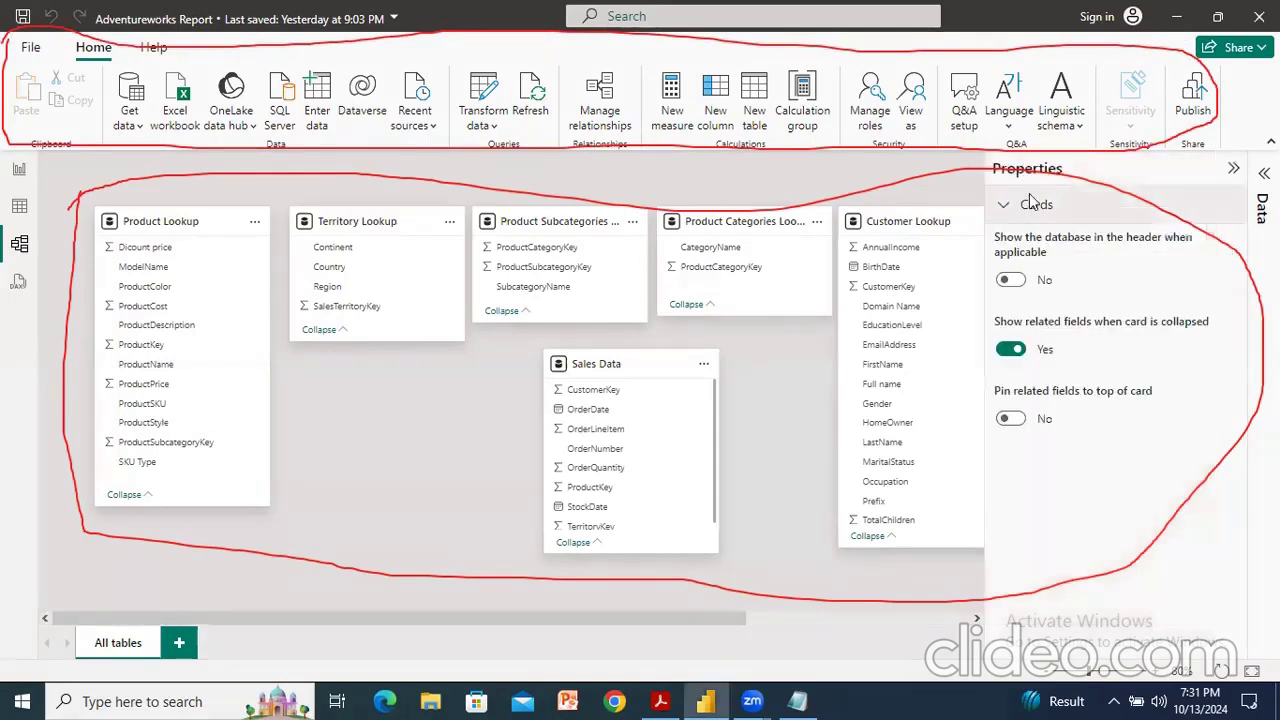
left_click(1261, 210)
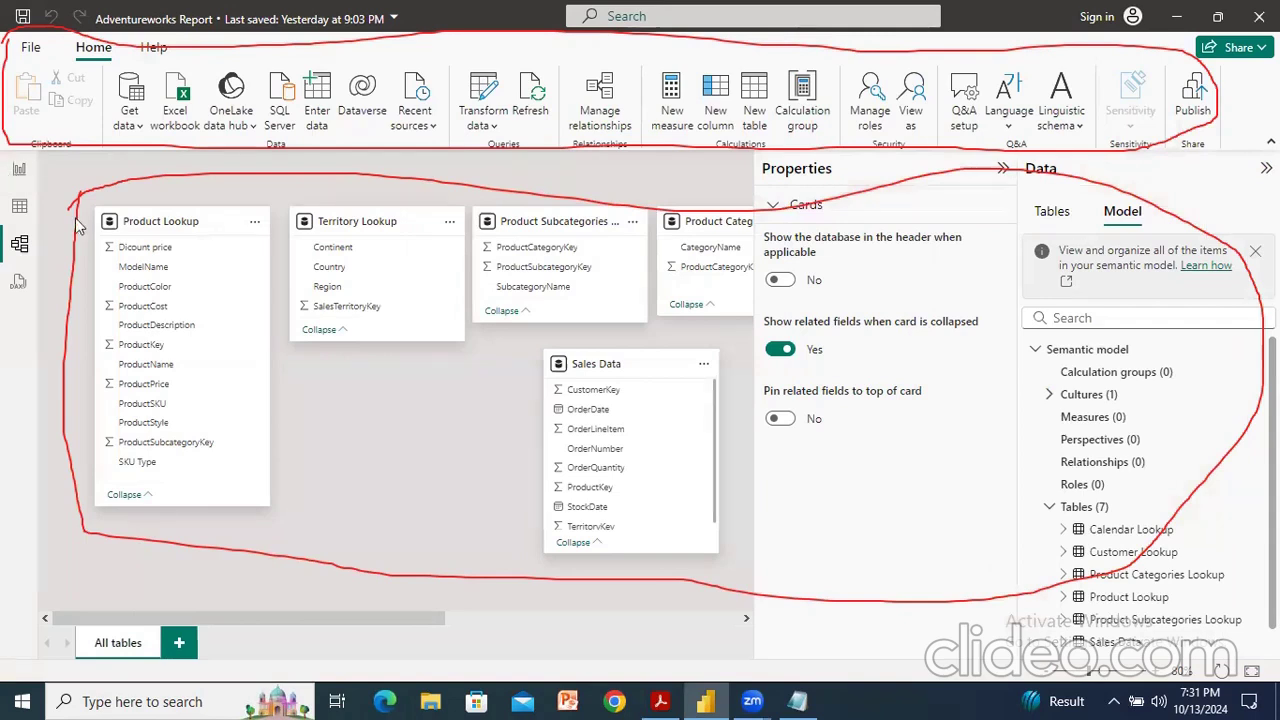
Outline the Properties pane, the Data pane and the zoom slider in red, and clear all annotations.
mouse_move(757, 145)
left_mouse_down()
mouse_move(757, 497)
mouse_move(1028, 485)
mouse_move(1035, 152)
mouse_move(770, 162)
left_mouse_up()
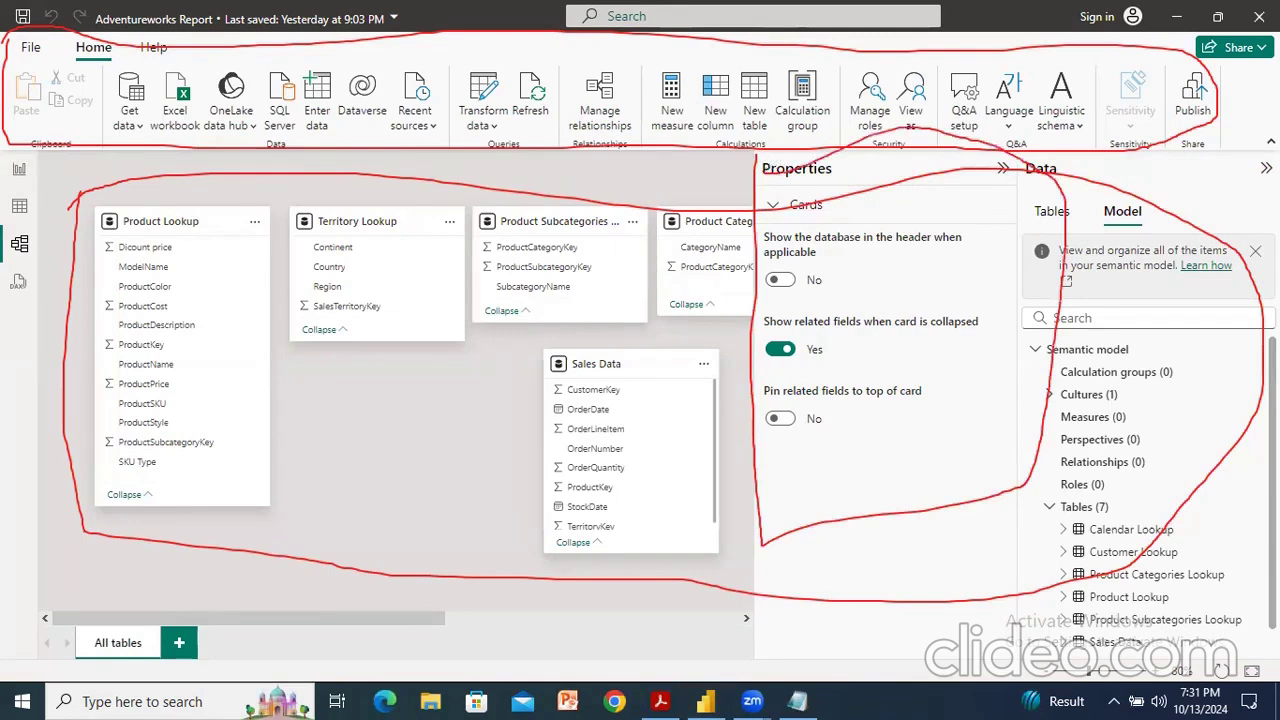
mouse_move(1036, 133)
left_mouse_down()
mouse_move(1068, 524)
mouse_move(1246, 519)
left_mouse_up()
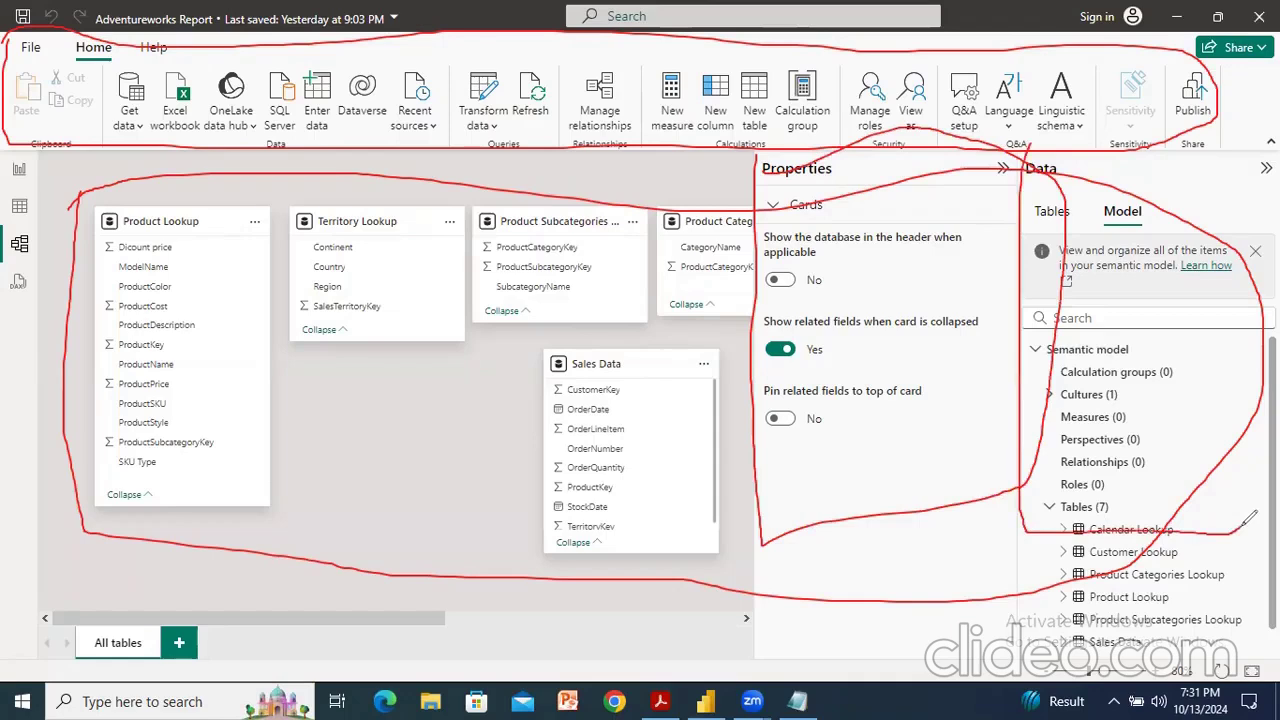
mouse_move(1036, 143)
left_mouse_down()
mouse_move(1244, 143)
mouse_move(1272, 384)
mouse_move(1244, 528)
left_mouse_up()
mouse_move(1040, 630)
left_mouse_down()
mouse_move(1040, 674)
mouse_move(1170, 680)
mouse_move(1135, 640)
mouse_move(1040, 645)
left_mouse_up()
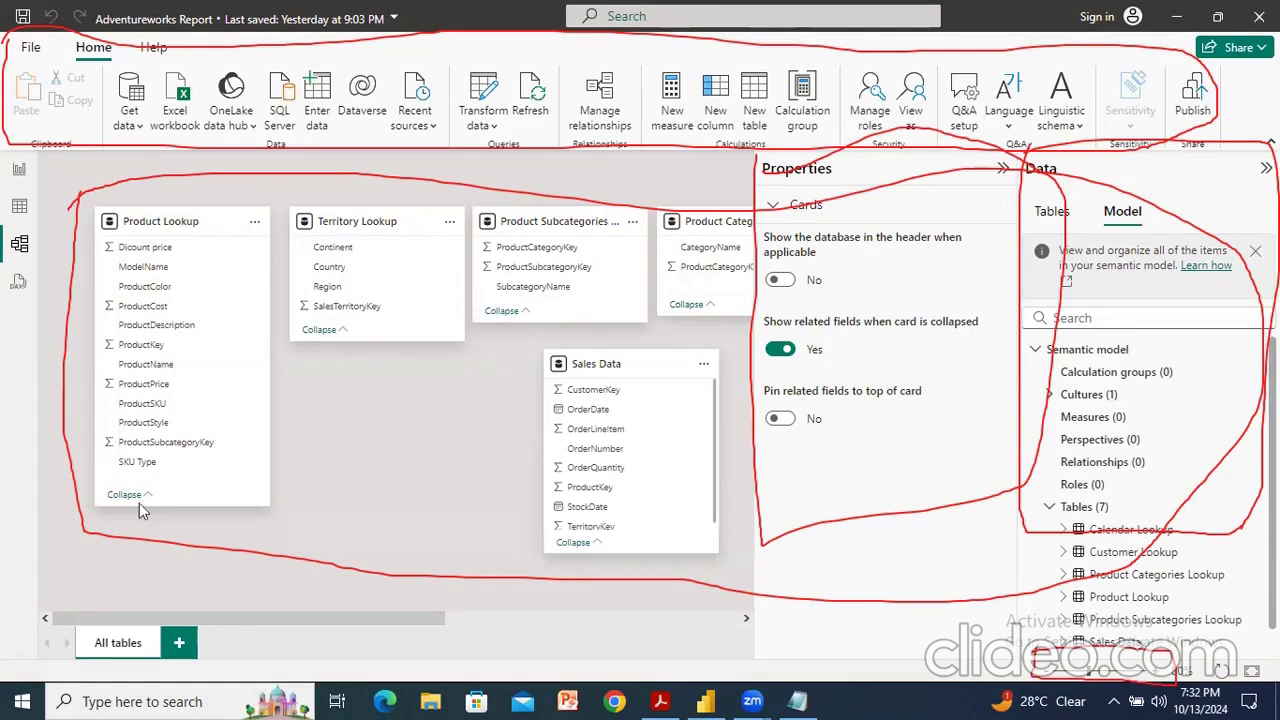
key("e")
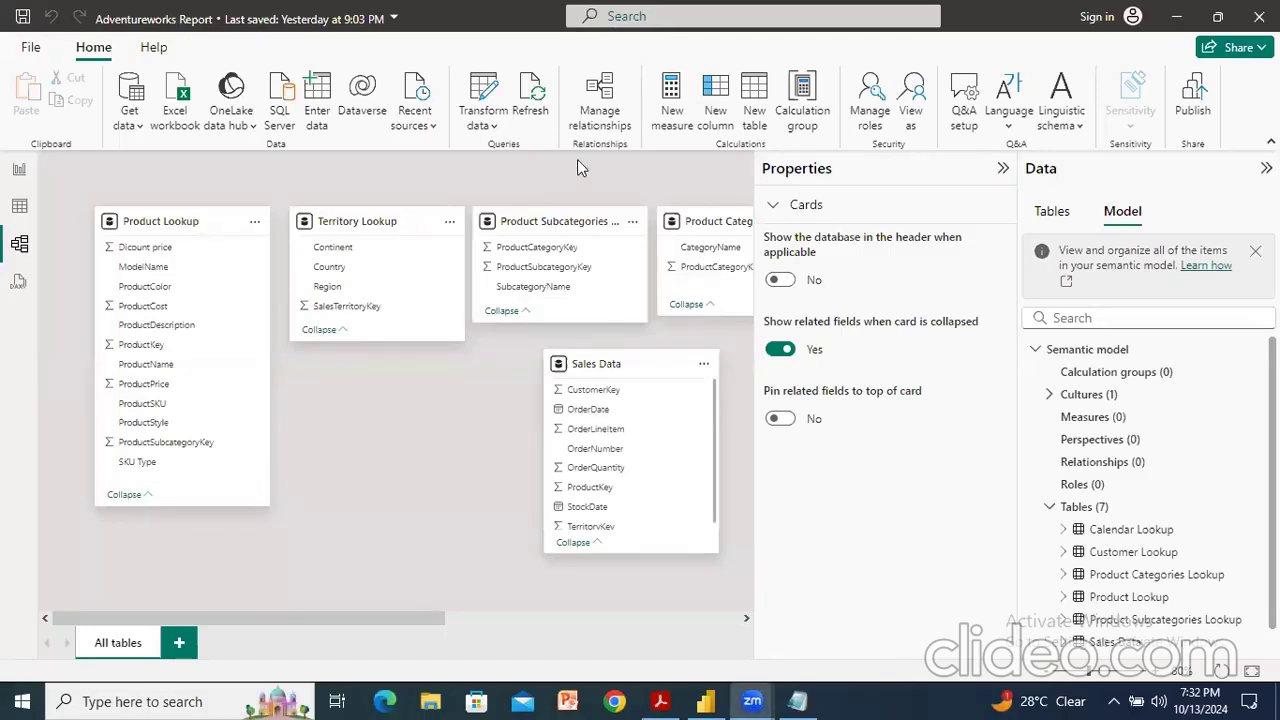
Switch to Notepad and add the line "Creating table relationships" below the Model view note.
left_click(797, 701)
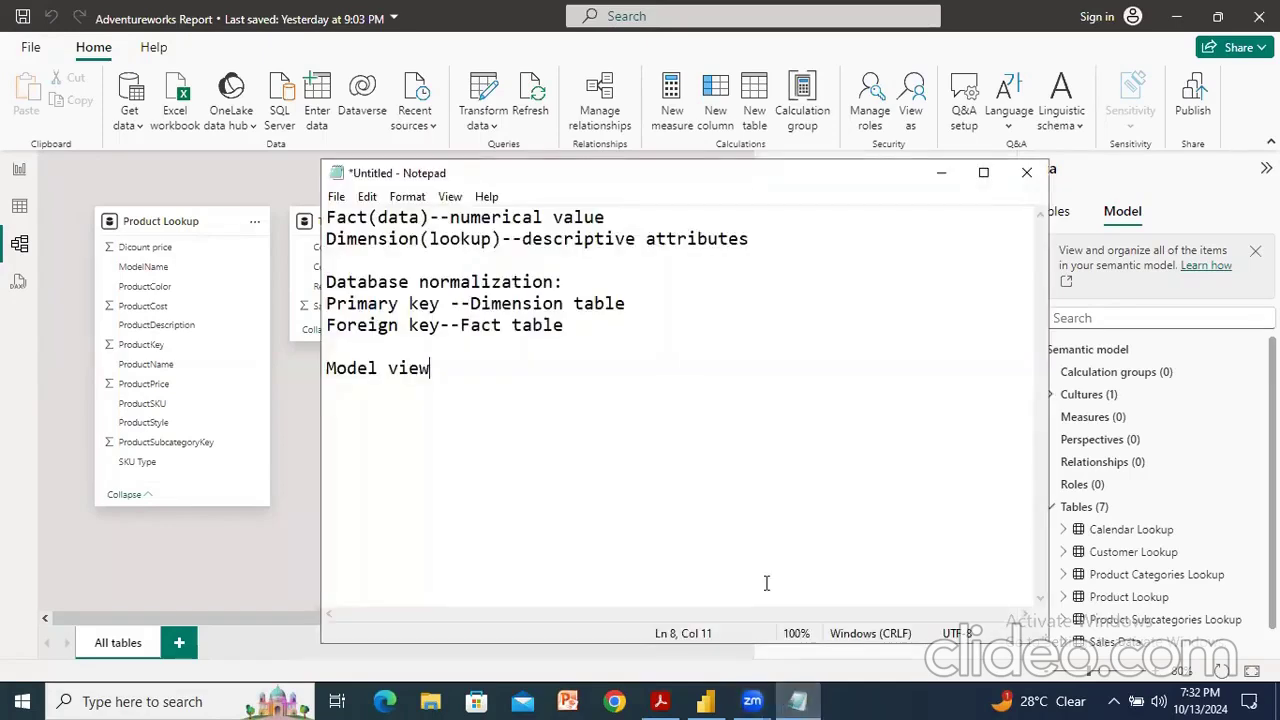
key("Return")
key("Return")
type("Creat")
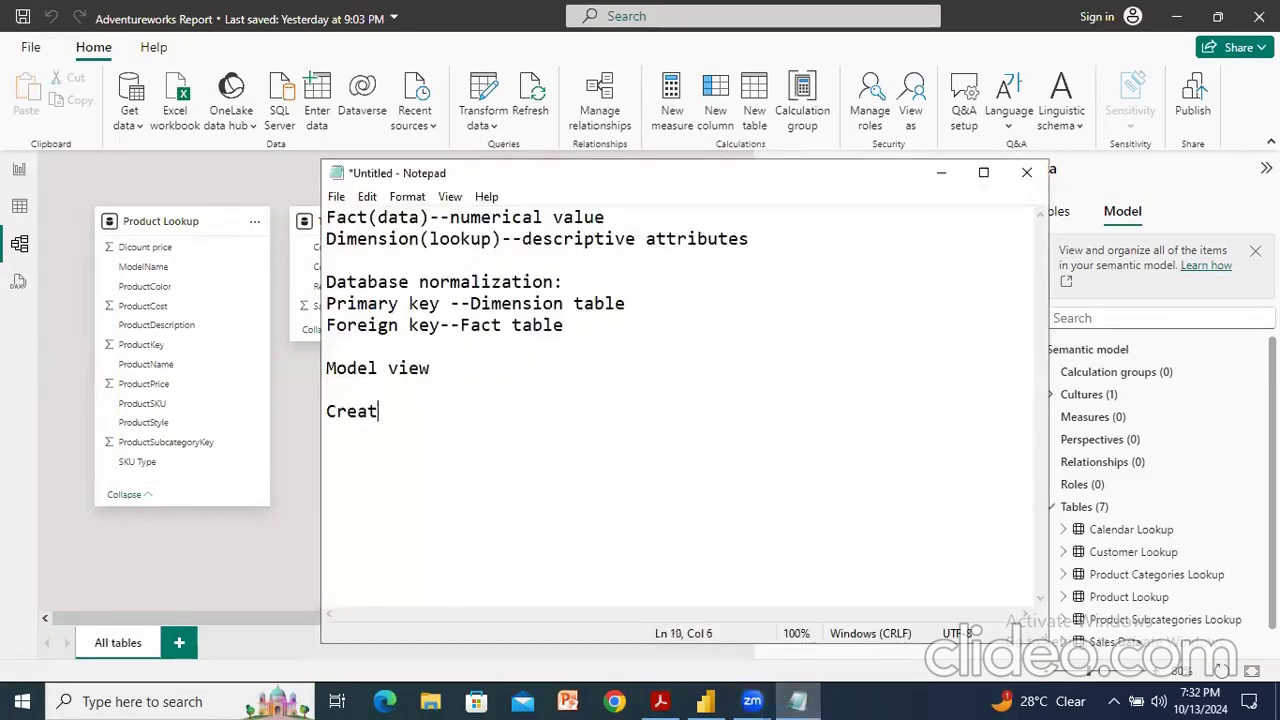
type("ing table rela")
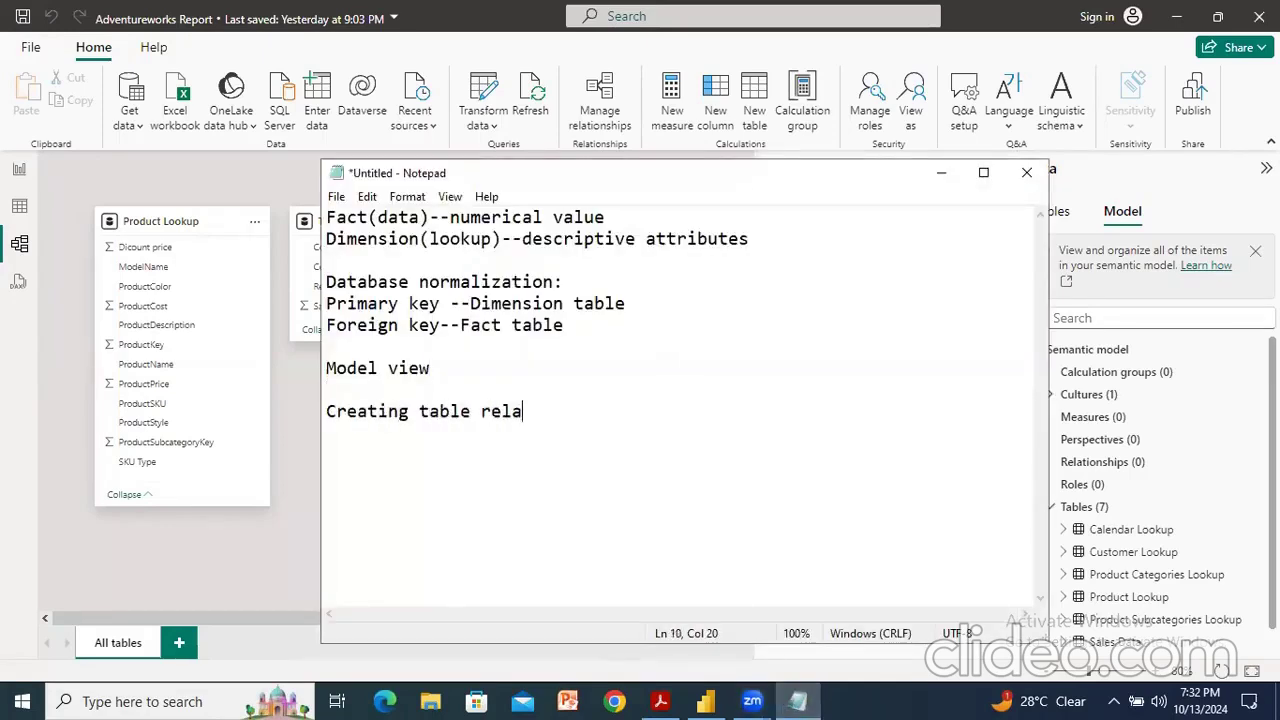
type("tionships")
key("Return")
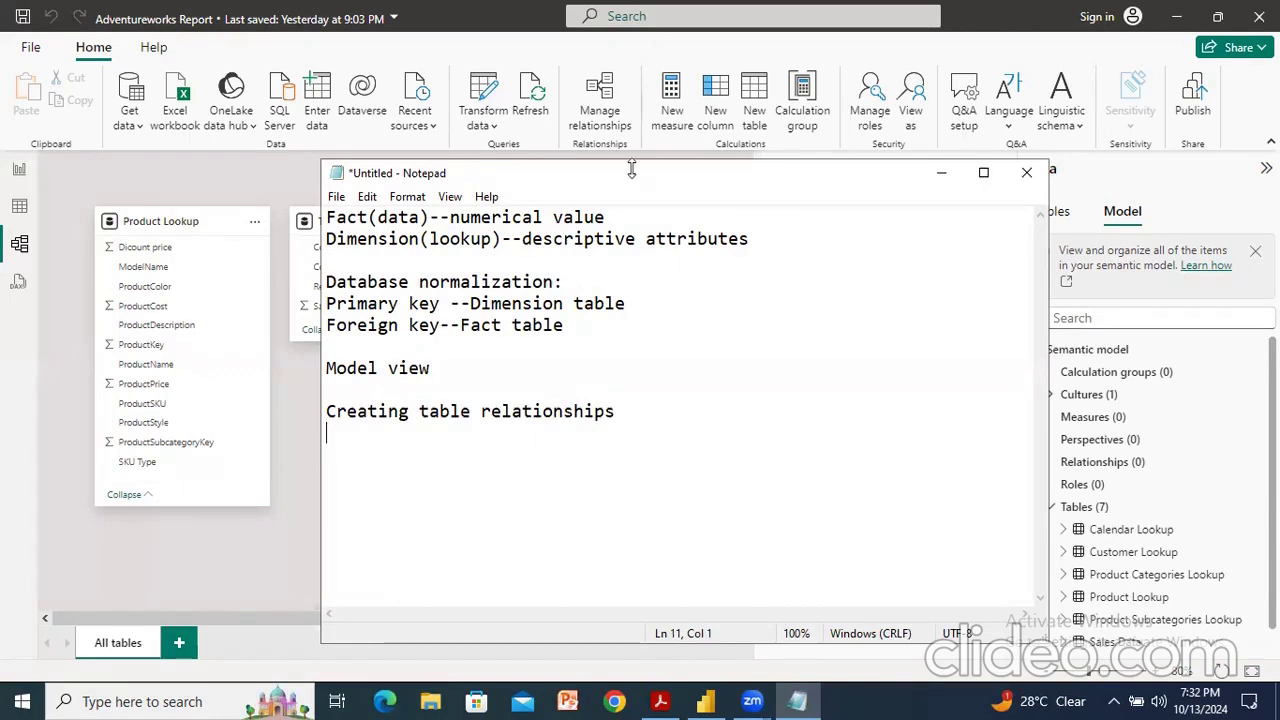
Return to the Power BI model diagram and collapse the Properties and Data panes.
left_click(215, 181)
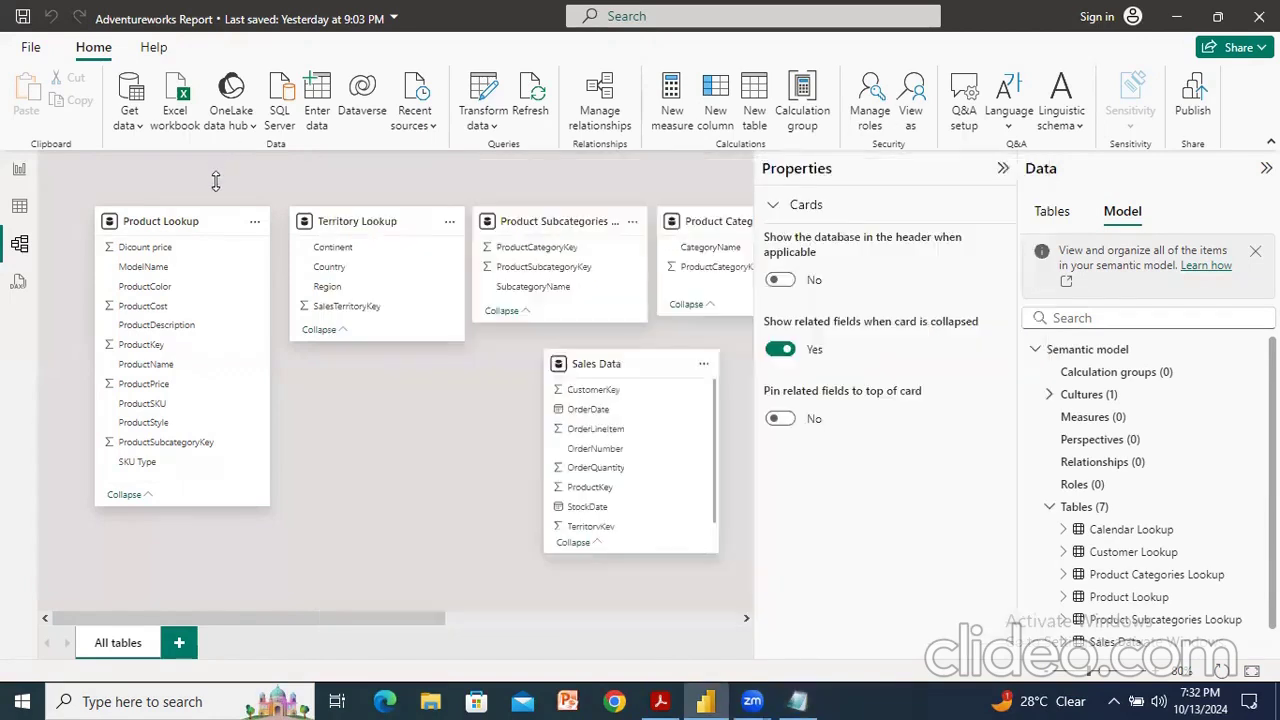
left_click(1003, 169)
left_click(1266, 168)
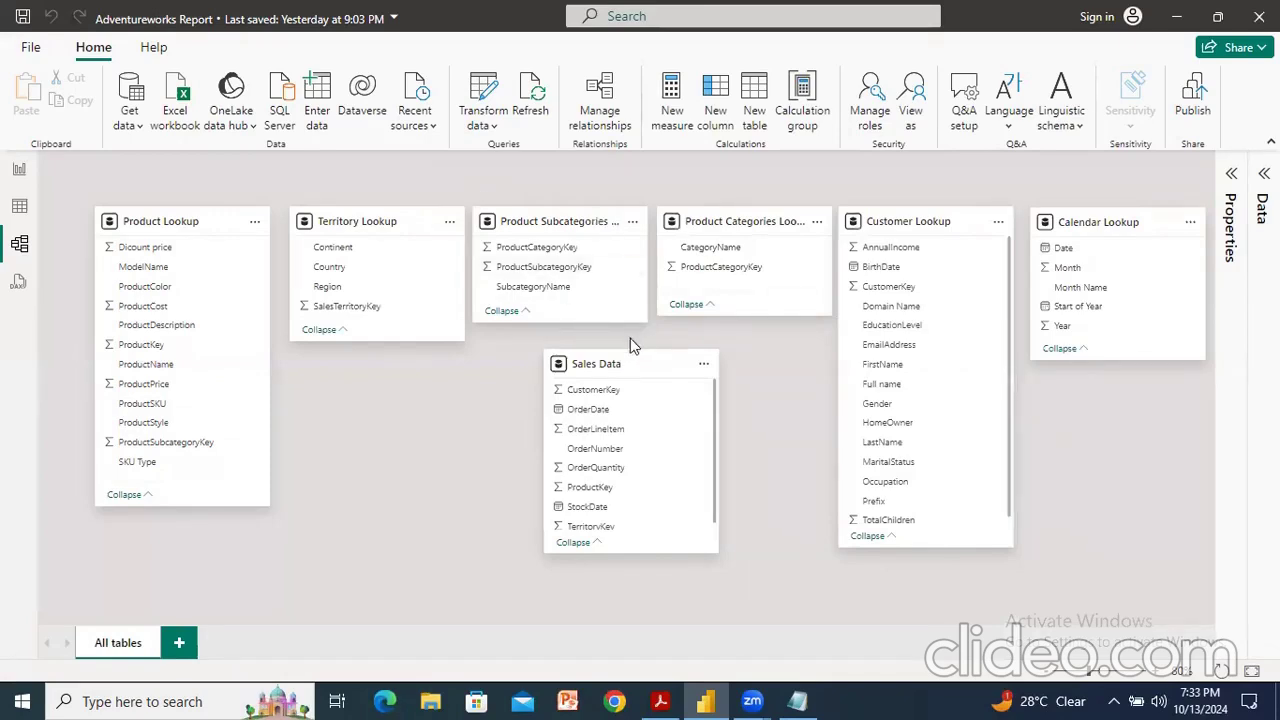
Arrange Territory Lookup, Customer Lookup and Calendar Lookup side by side in the diagram's upper row, clearing Product Lookup and Product Subcategories Lookup from that space.
left_click_drag(630, 364, 626, 369)
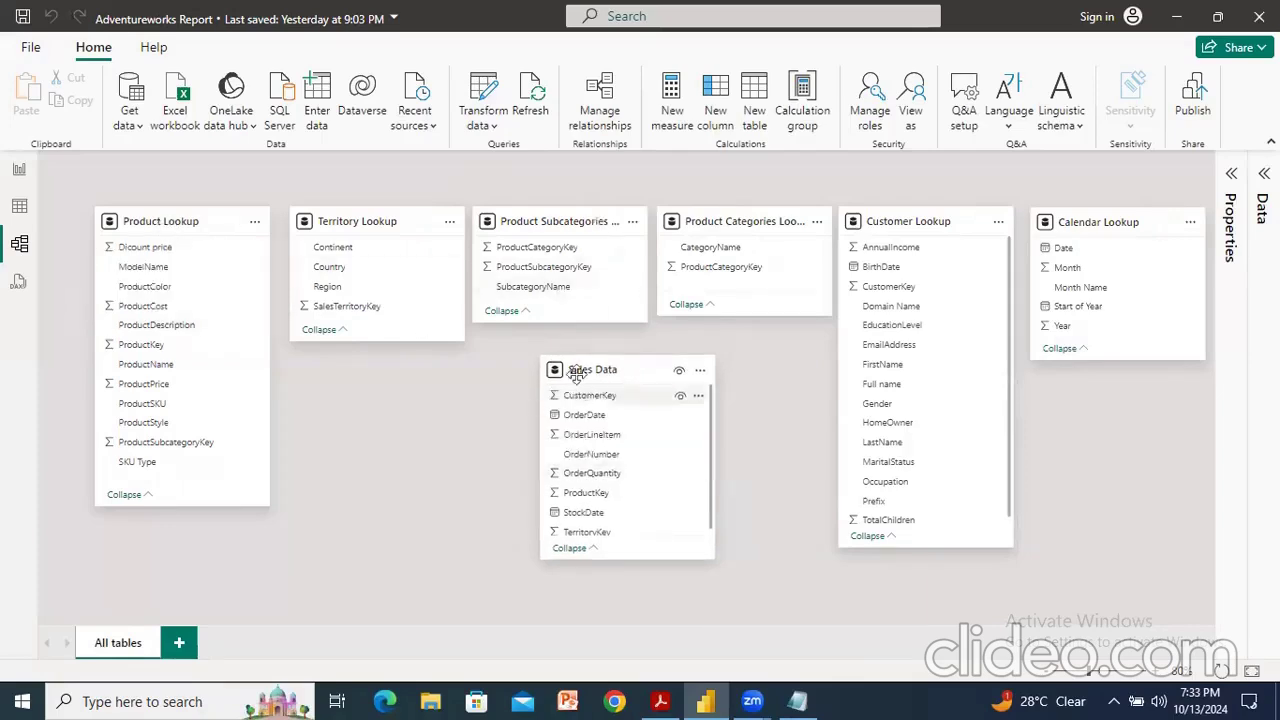
left_click_drag(139, 224, 343, 397)
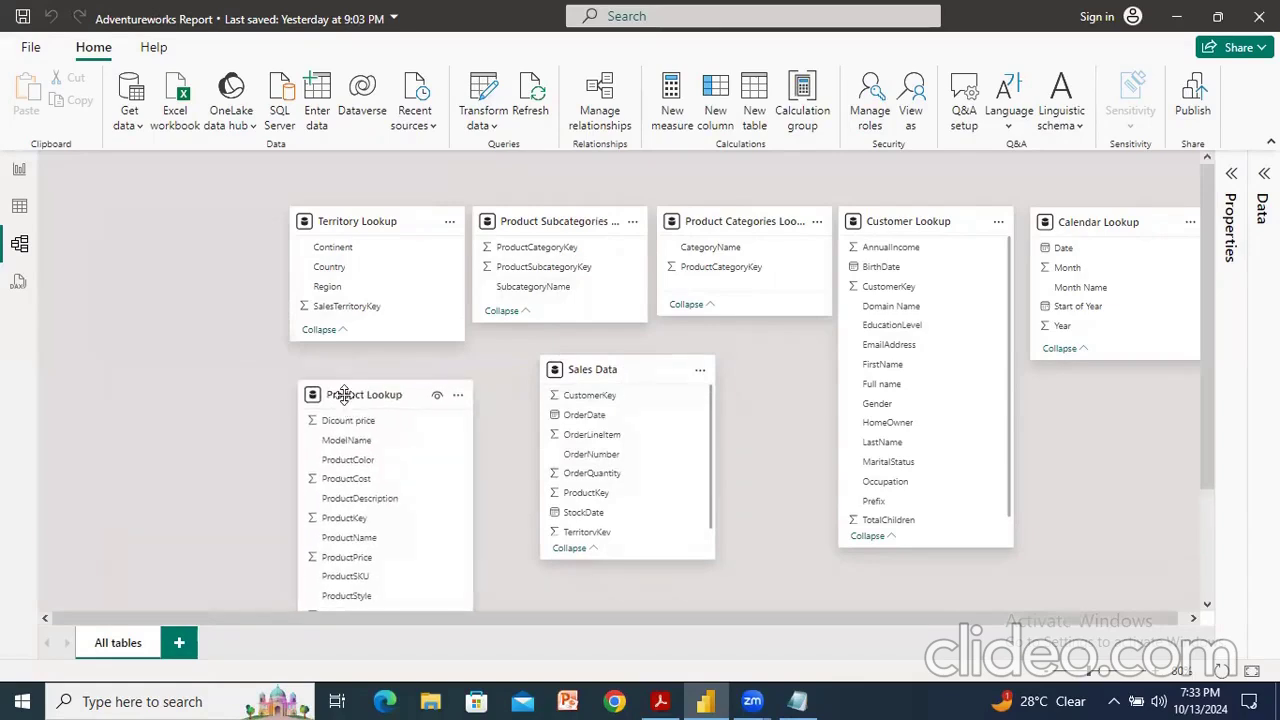
left_click_drag(355, 217, 157, 213)
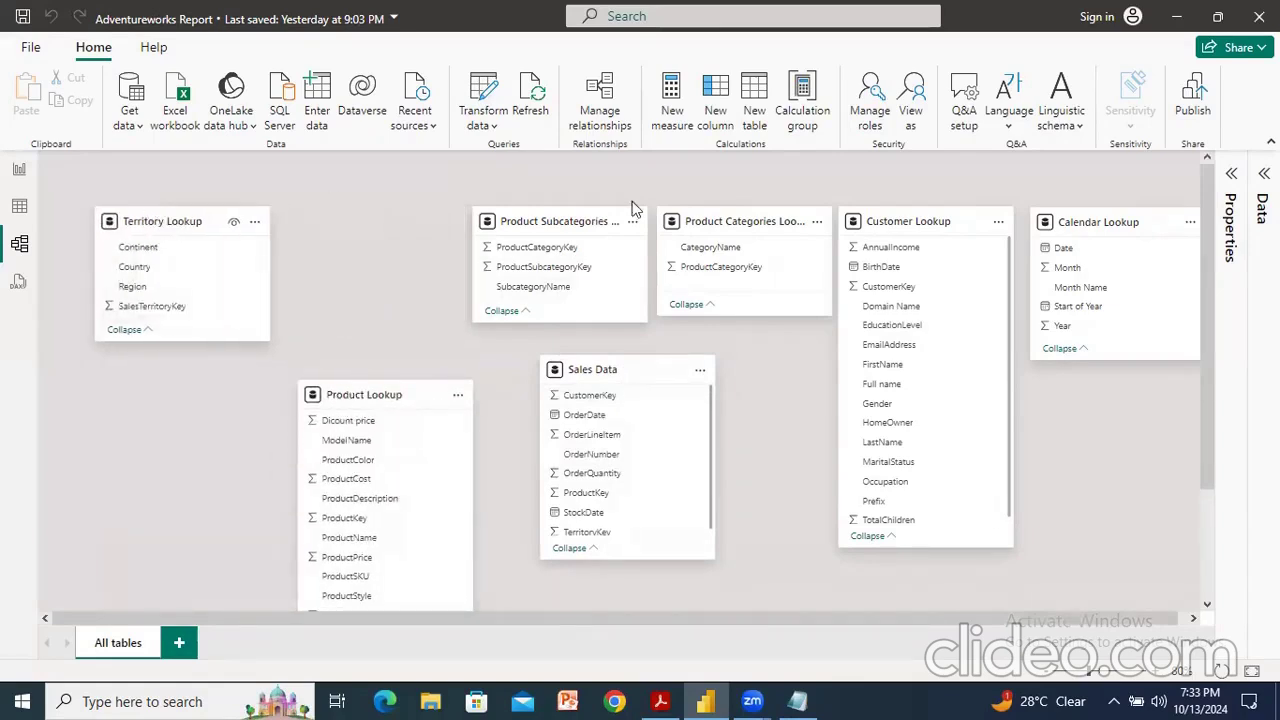
left_click_drag(942, 220, 380, 190)
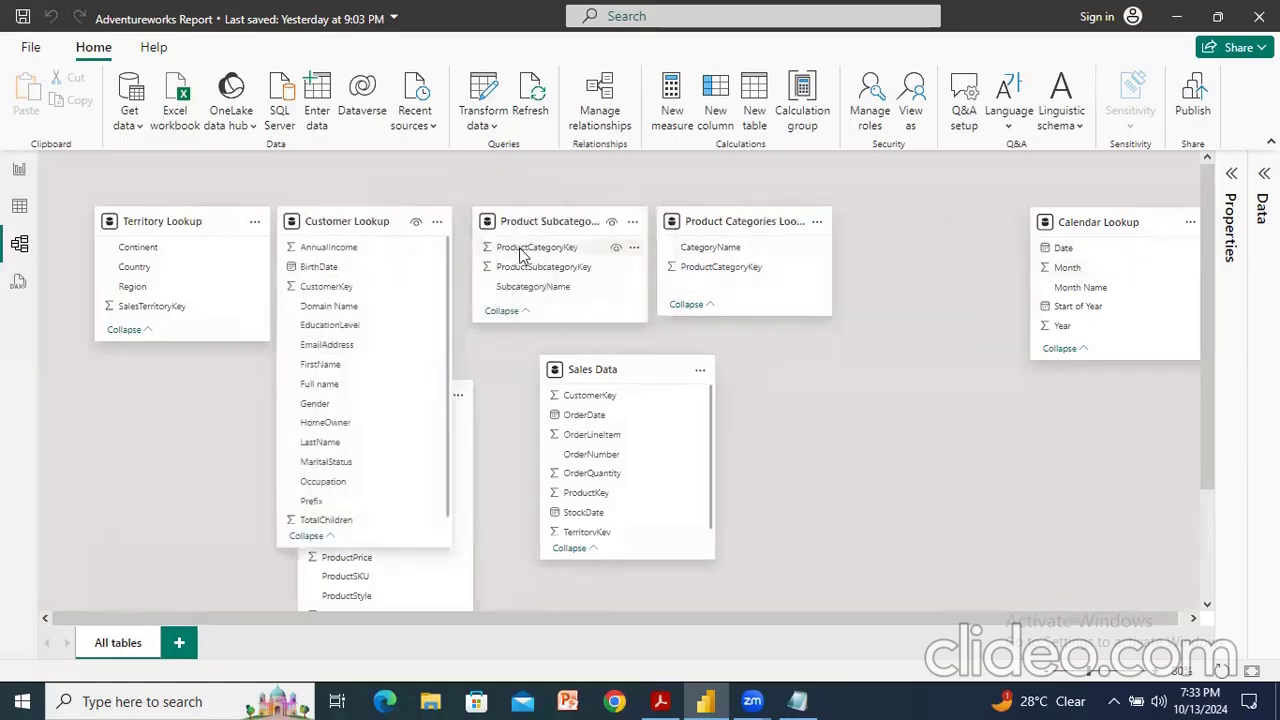
left_click_drag(561, 220, 988, 442)
left_click_drag(1097, 220, 532, 205)
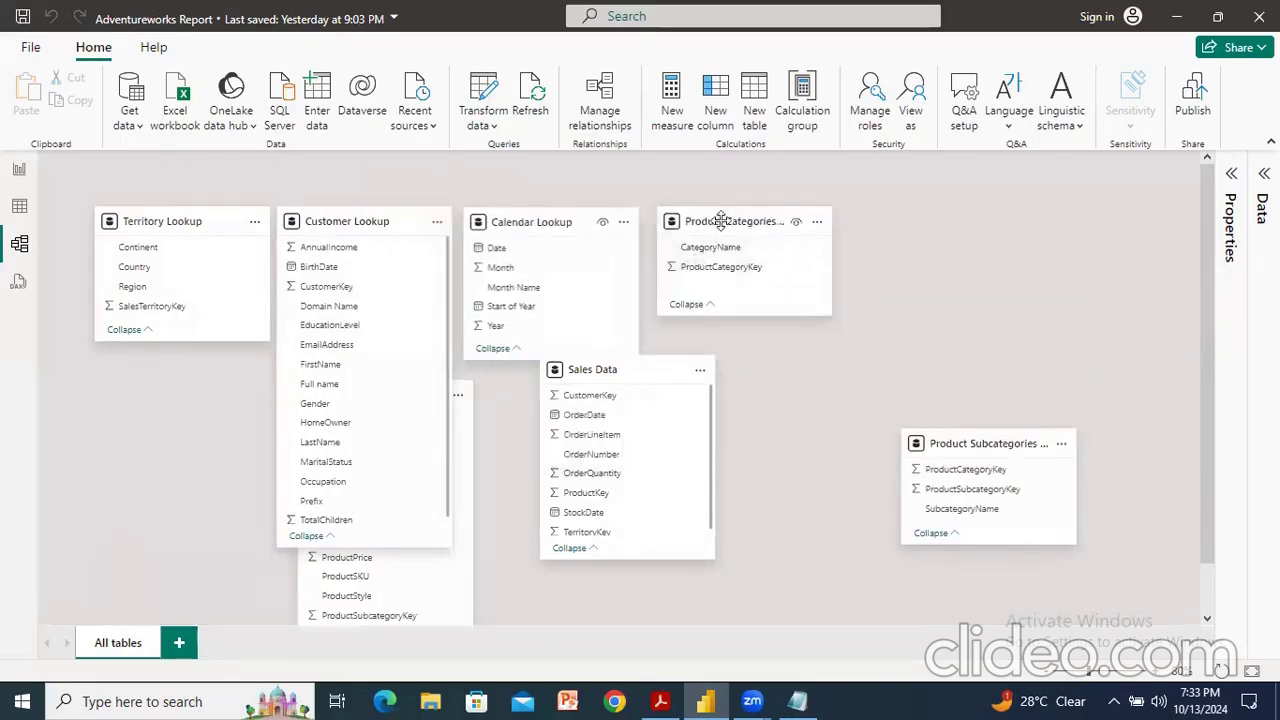
Place Product Lookup, Product Categories Lookup and Product Subcategories Lookup after Calendar Lookup in the upper row of tables.
left_click_drag(464, 392, 877, 346)
left_click_drag(738, 218, 1170, 268)
left_click_drag(794, 343, 744, 210)
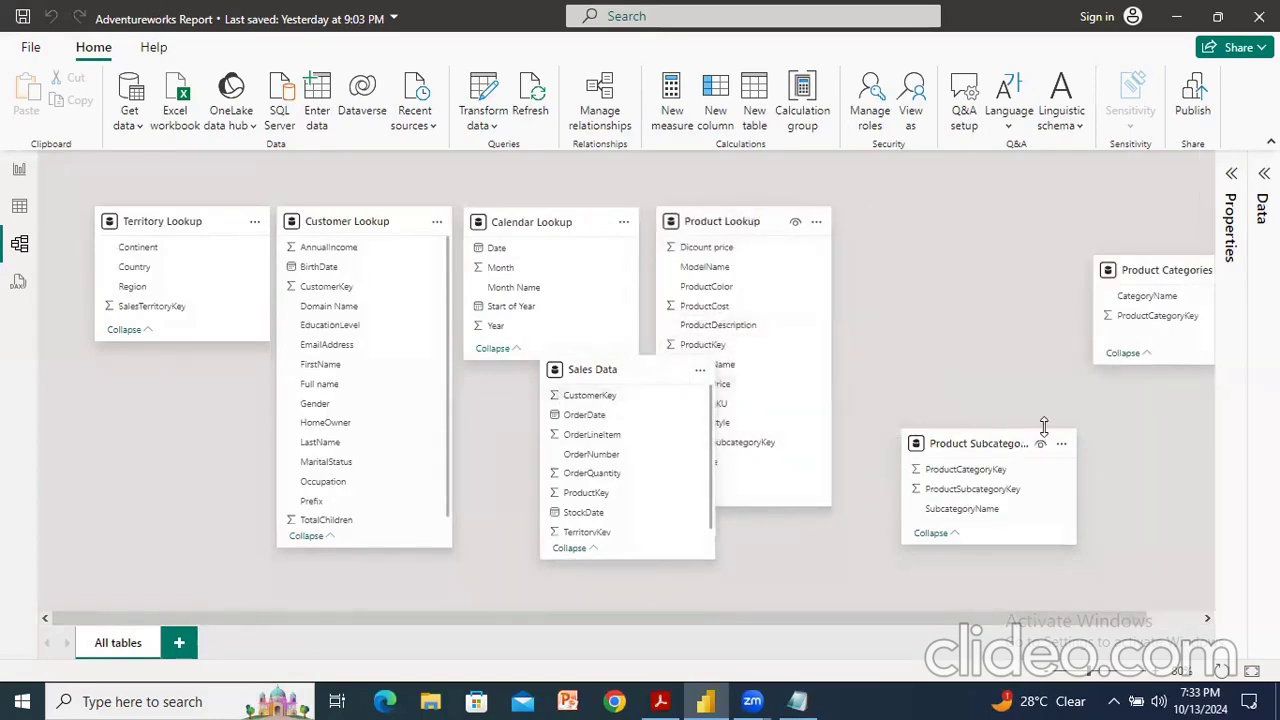
left_click_drag(1135, 268, 902, 216)
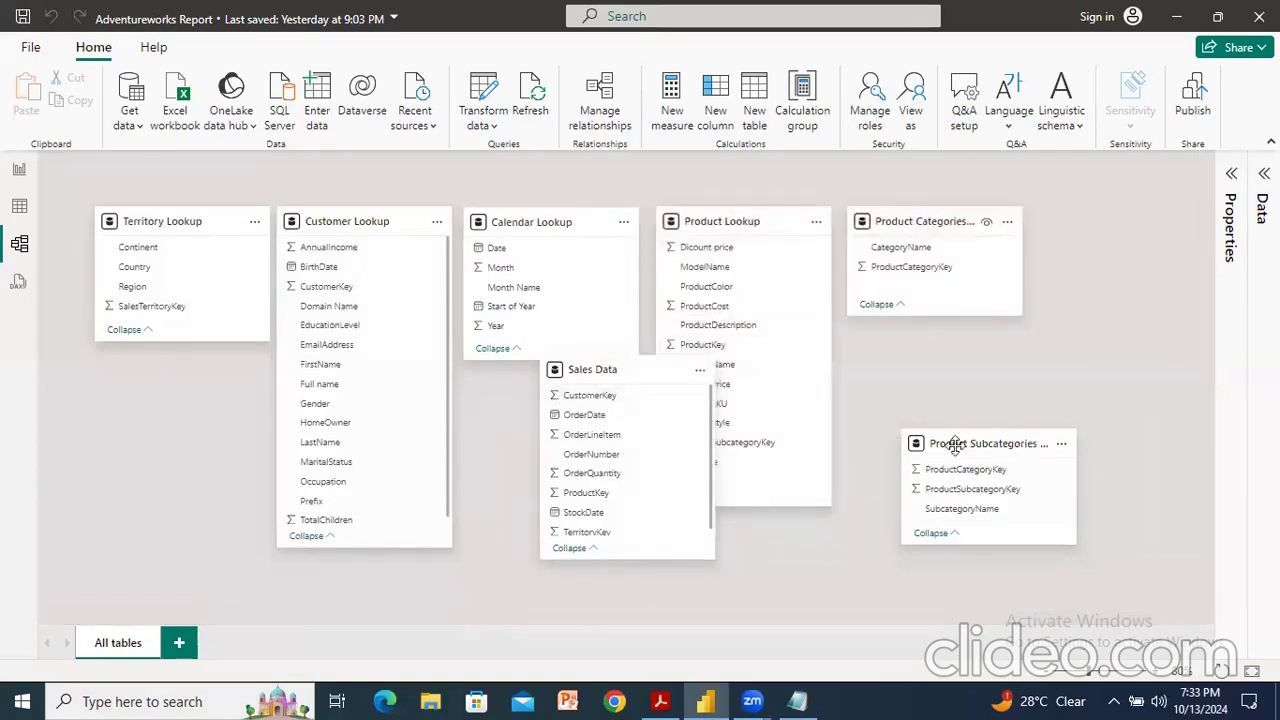
left_click_drag(962, 444, 1107, 222)
Shorten the Product Lookup and Customer Lookup cards to match the row, and position Sales Data centrally below the lookup tables.
left_click_drag(632, 371, 568, 398)
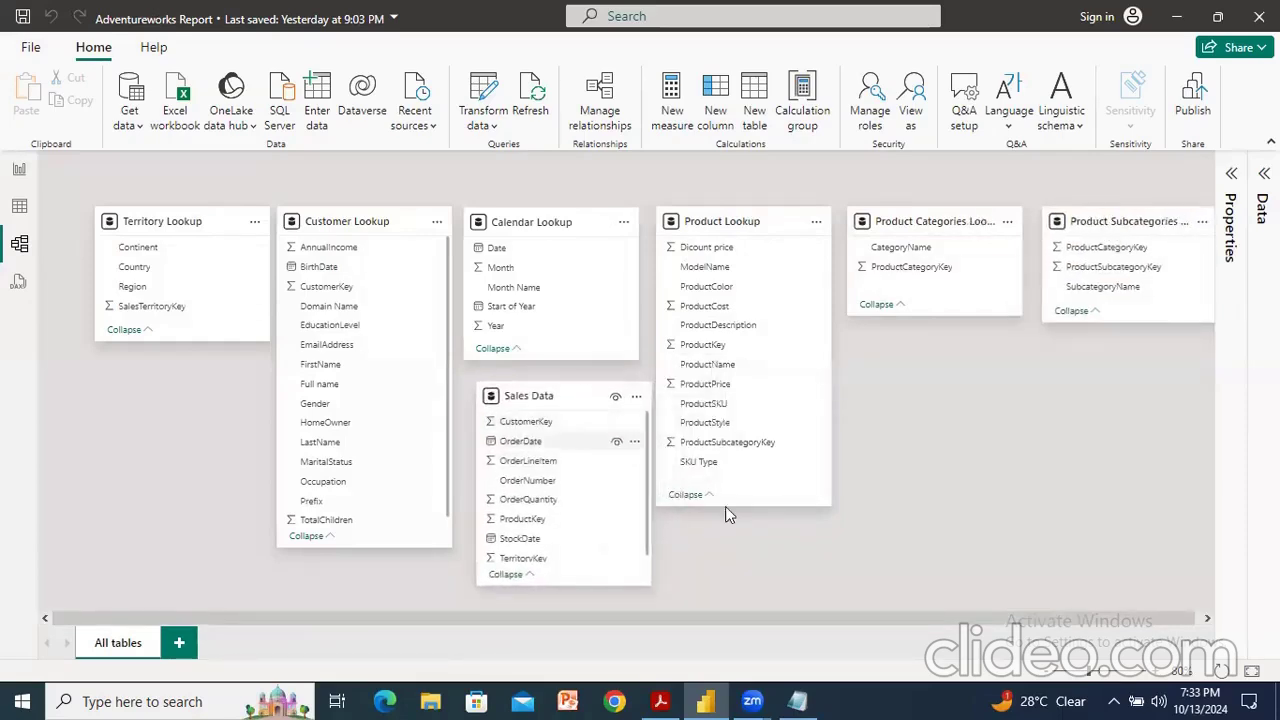
left_click_drag(738, 507, 754, 354)
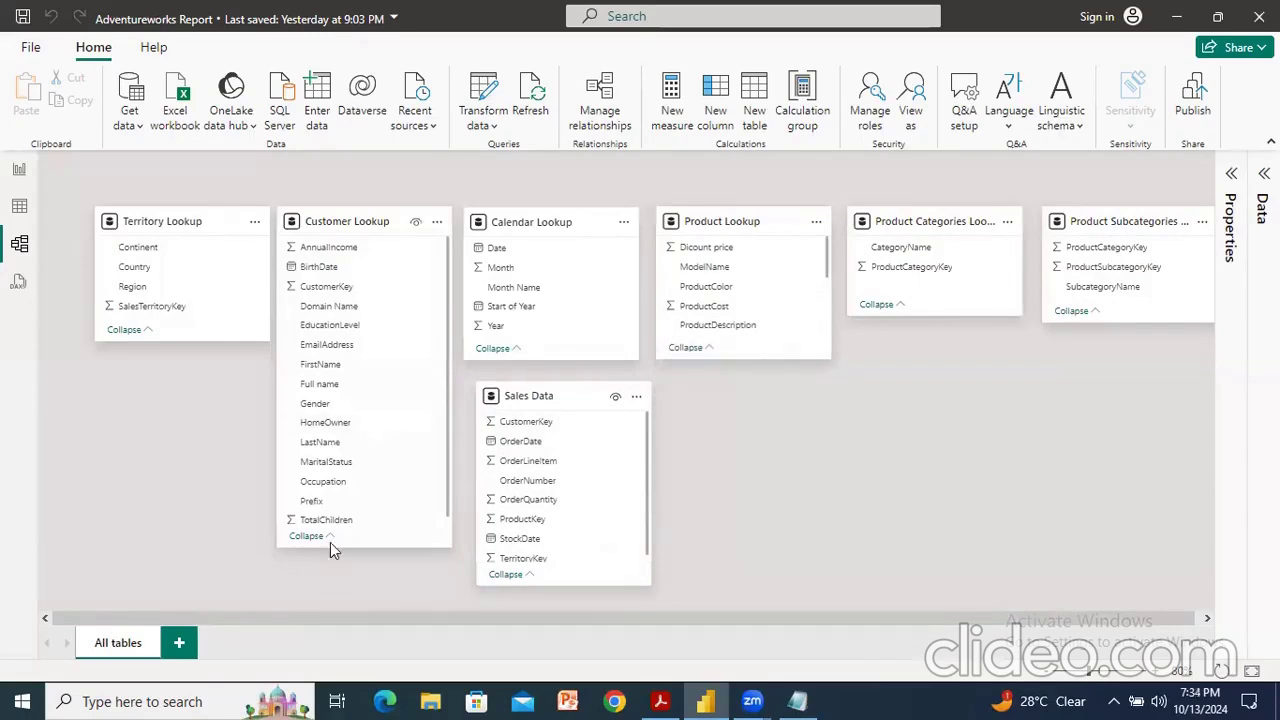
left_click_drag(331, 545, 333, 355)
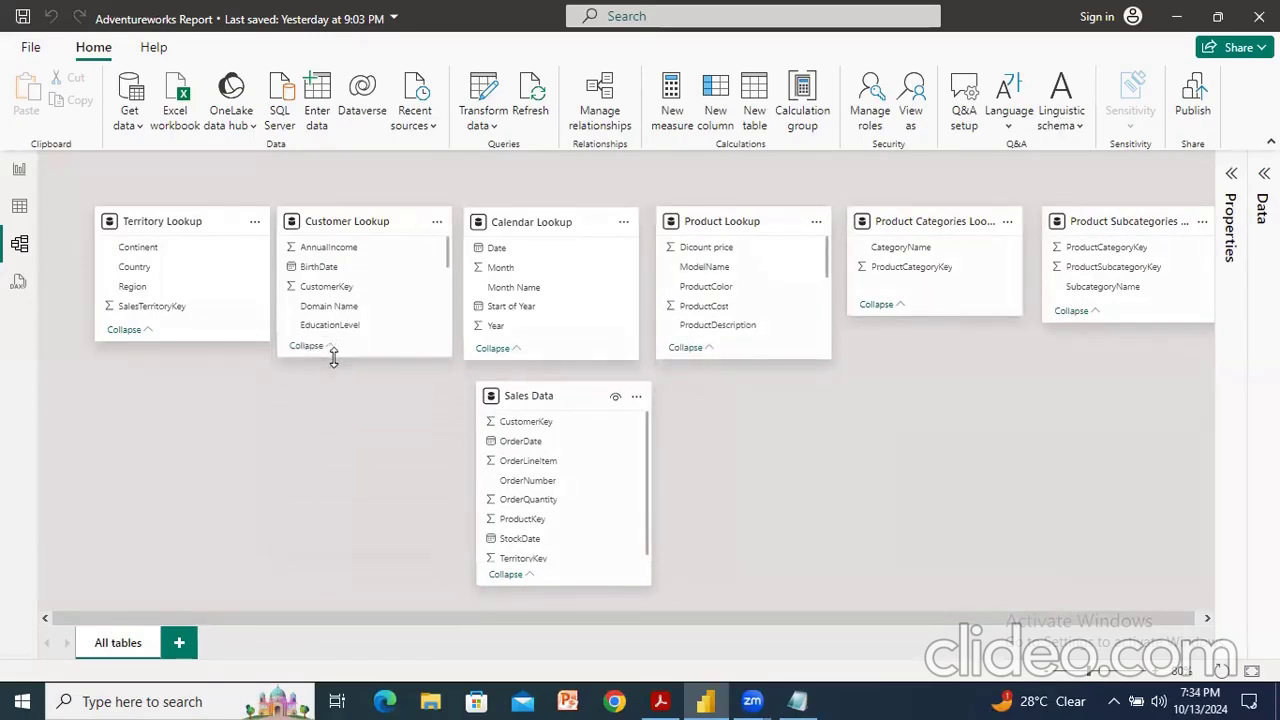
left_click_drag(536, 406, 598, 414)
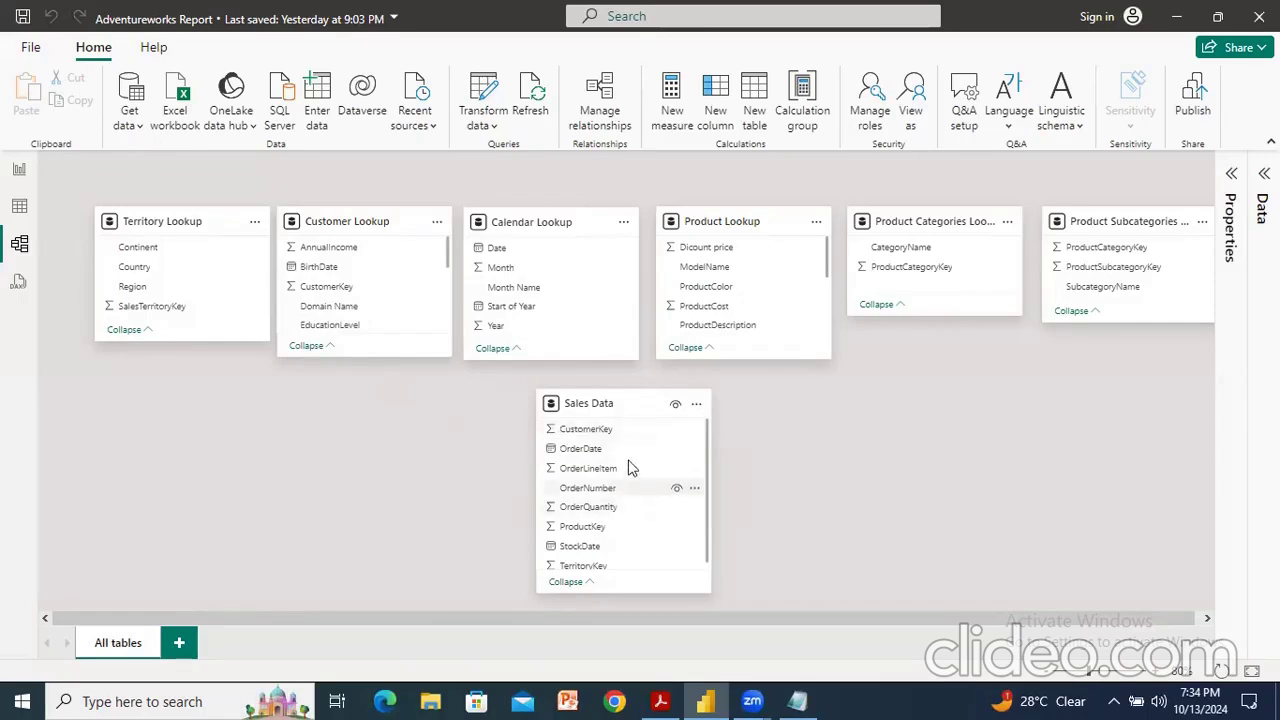
left_click(596, 437)
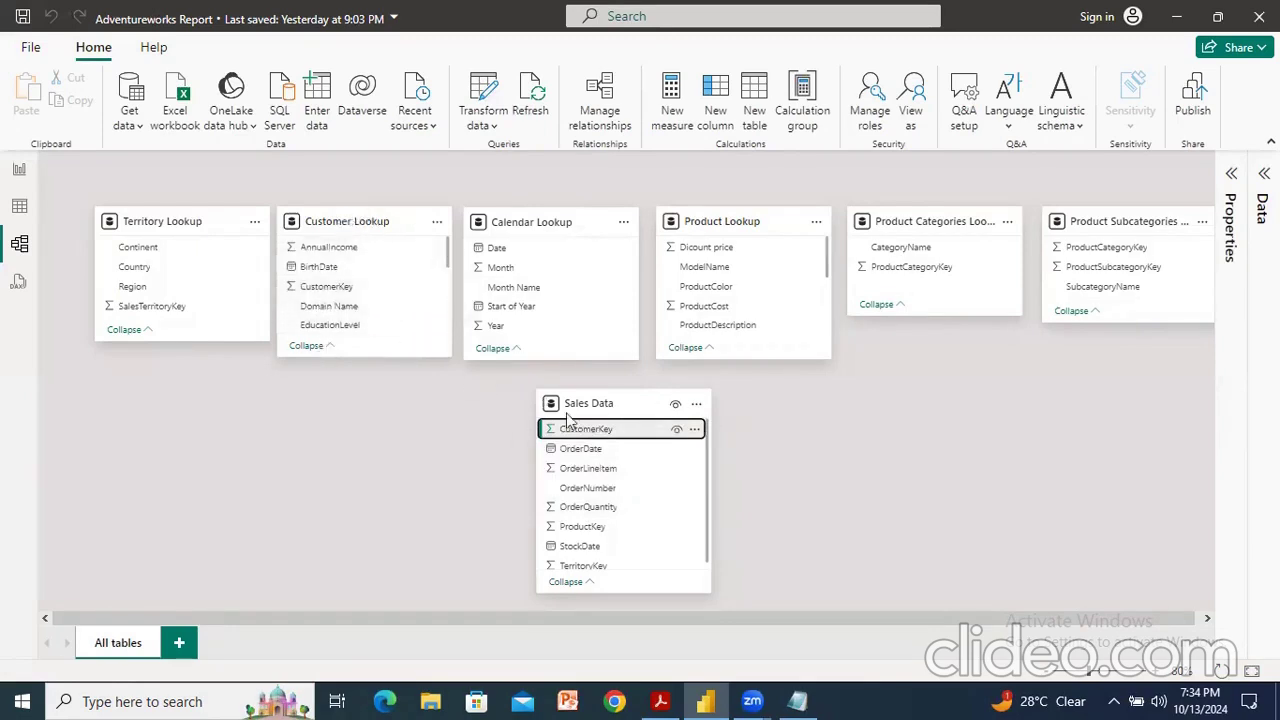
left_click_drag(590, 433, 357, 291)
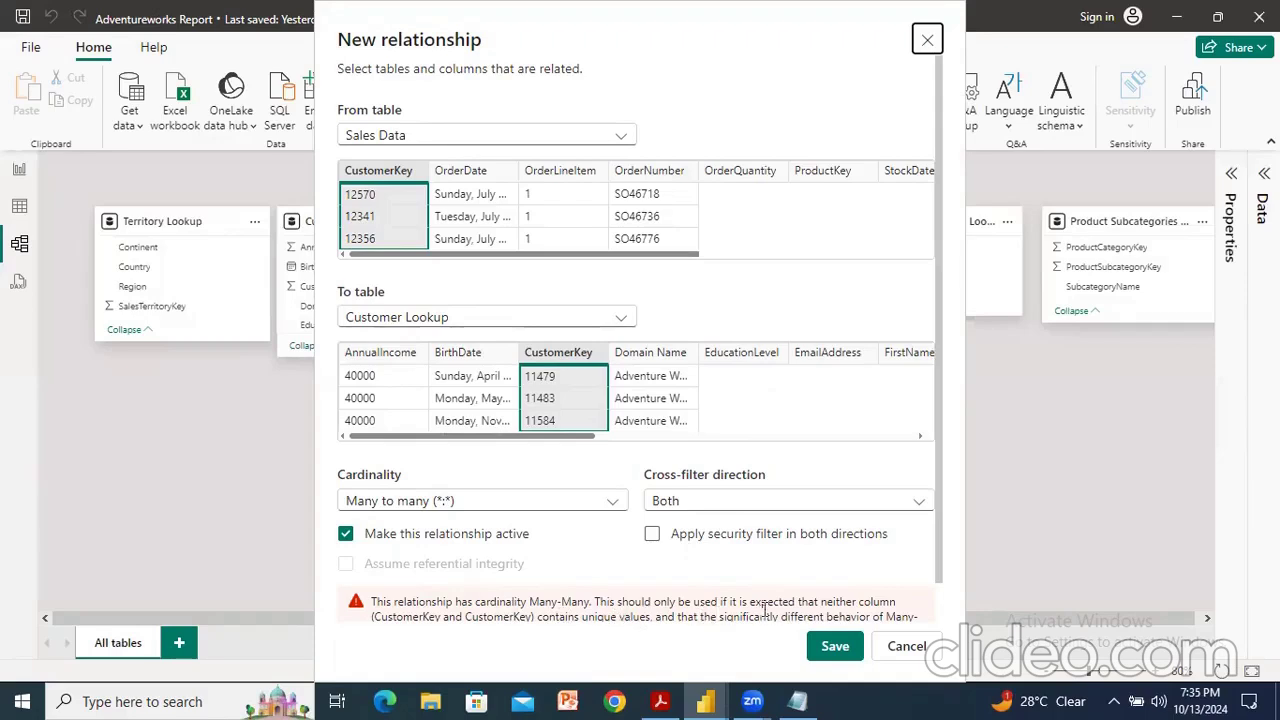
left_click(906, 646)
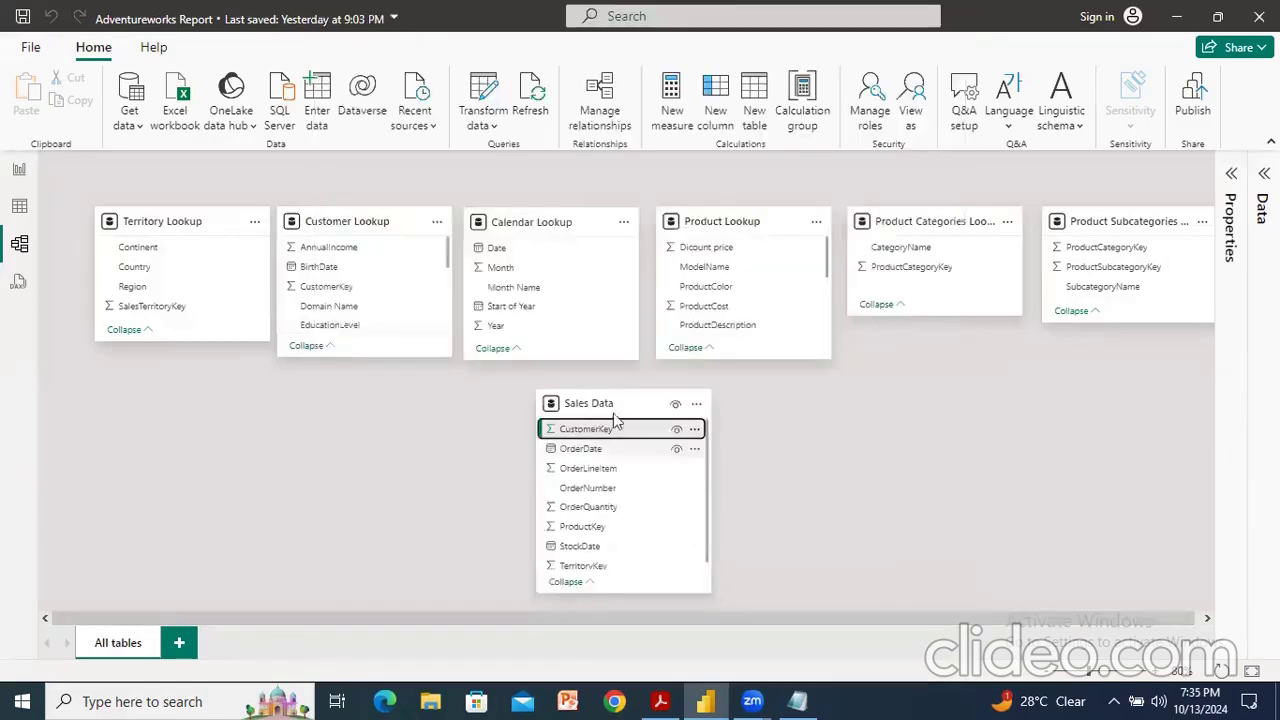
Relate Customer Lookup's CustomerKey to Sales Data's CustomerKey with an active many-to-many relationship that cross-filters in both directions.
scroll(648, 516, "down", 1)
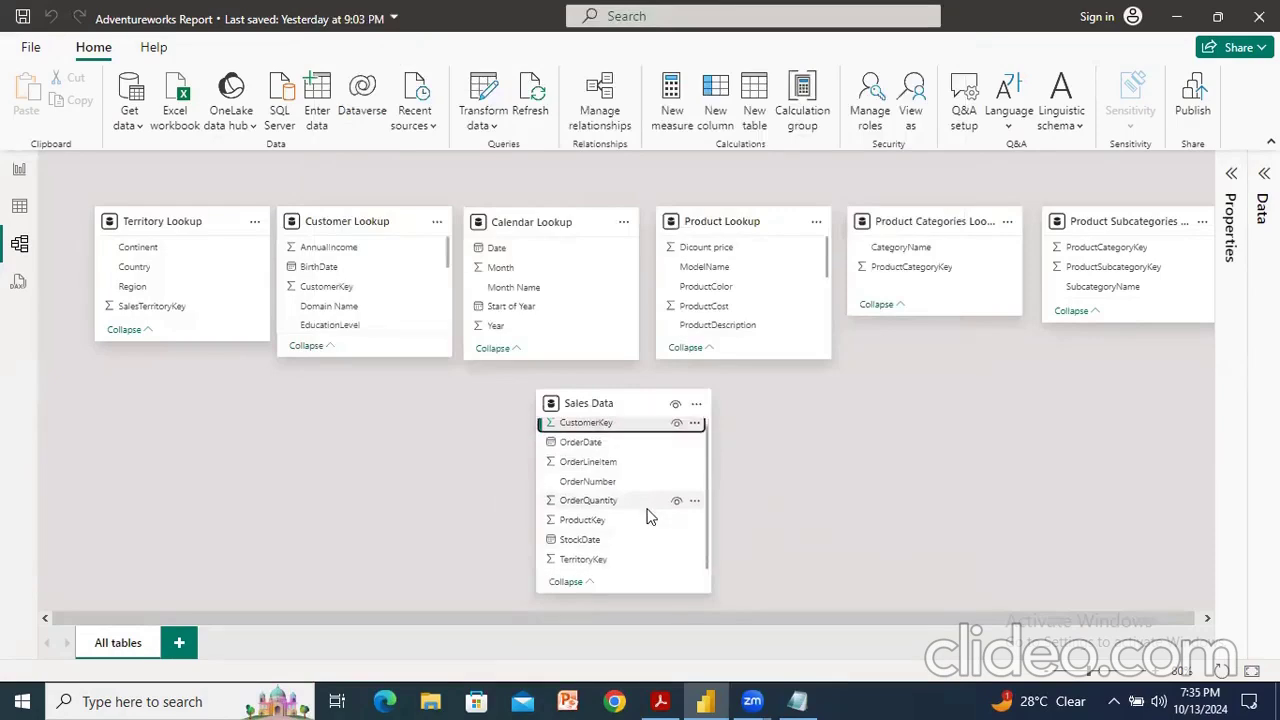
scroll(648, 516, "up", 1)
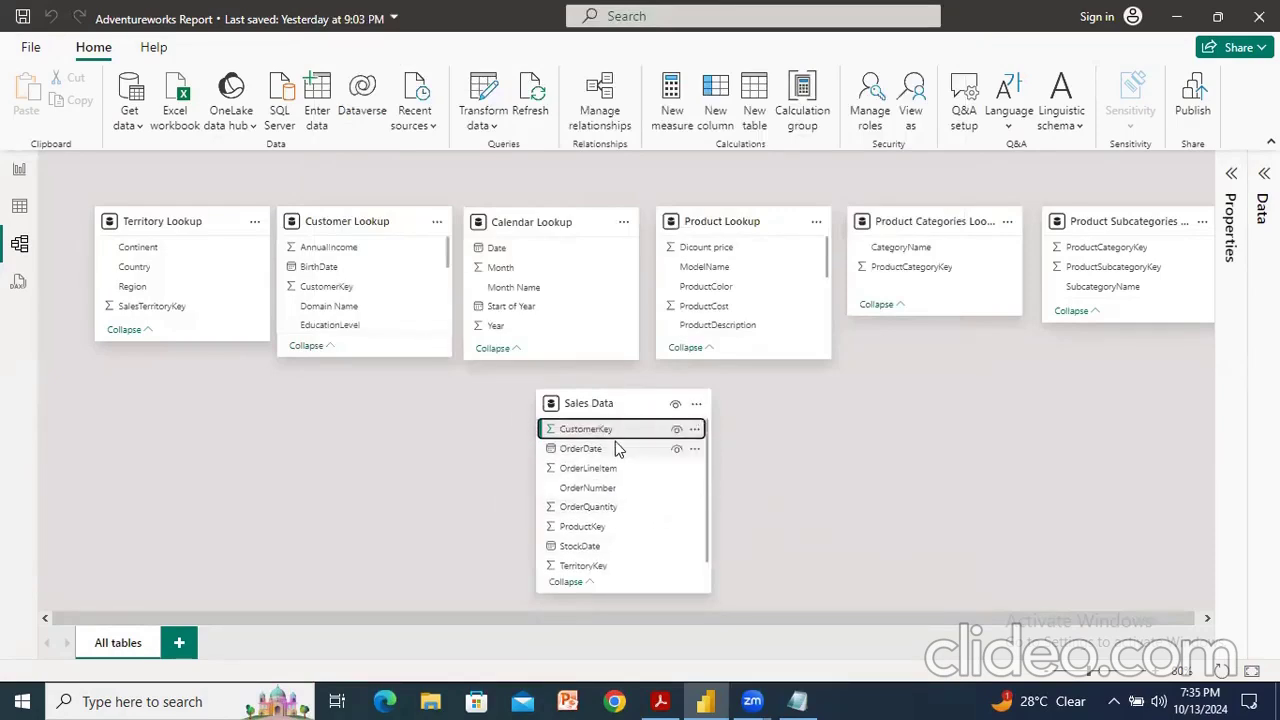
left_click_drag(337, 287, 611, 424)
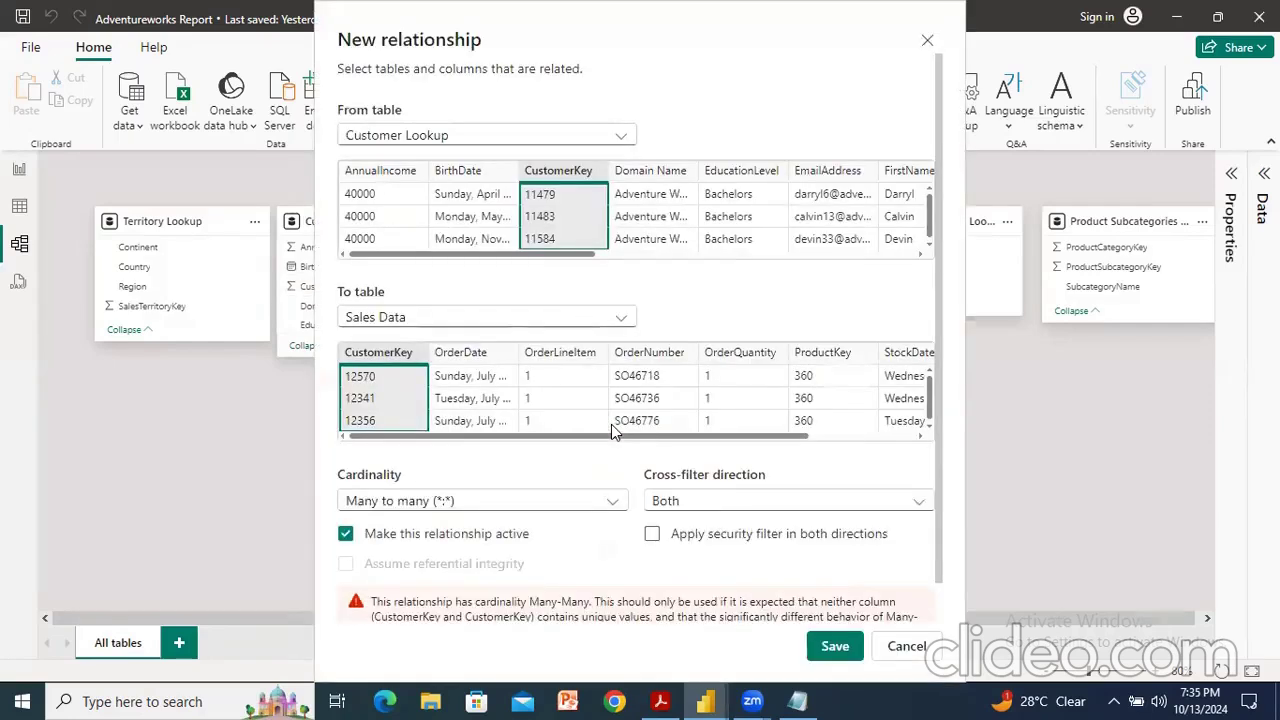
left_click(835, 648)
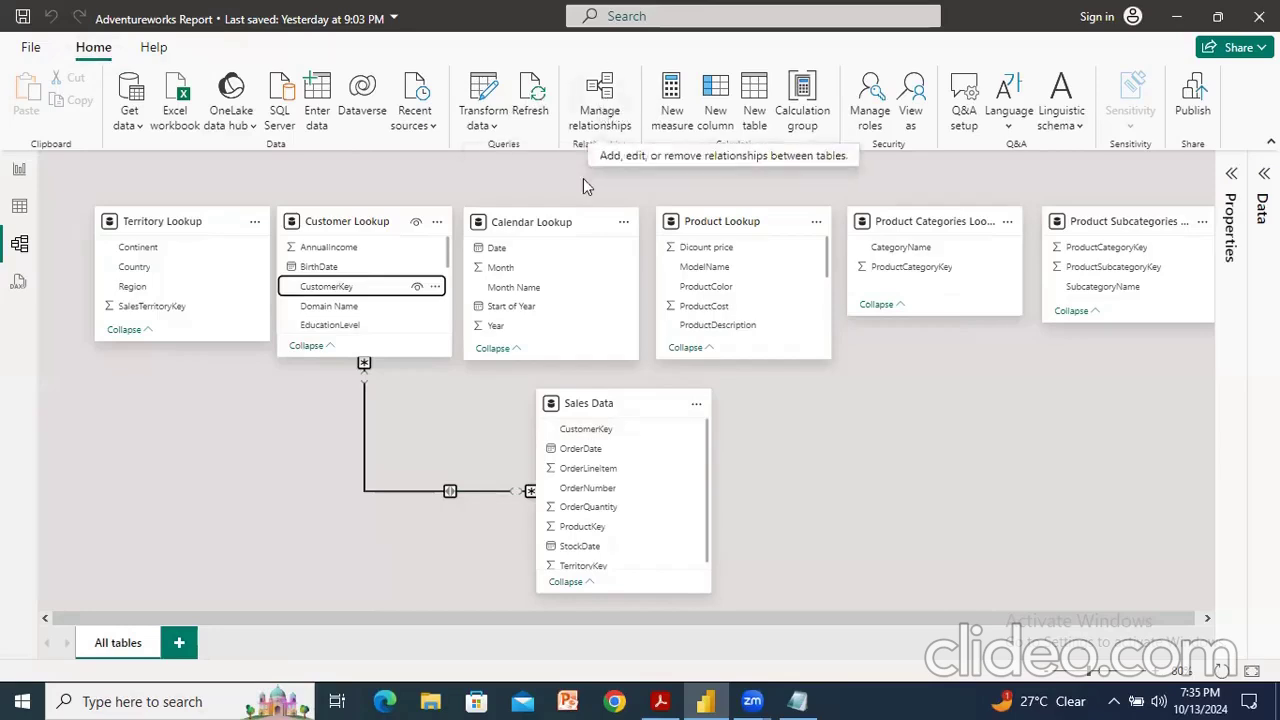
Start a new relationship through Manage relationships, going from the Territory Lookup table to the Sales Data table.
left_click(596, 105)
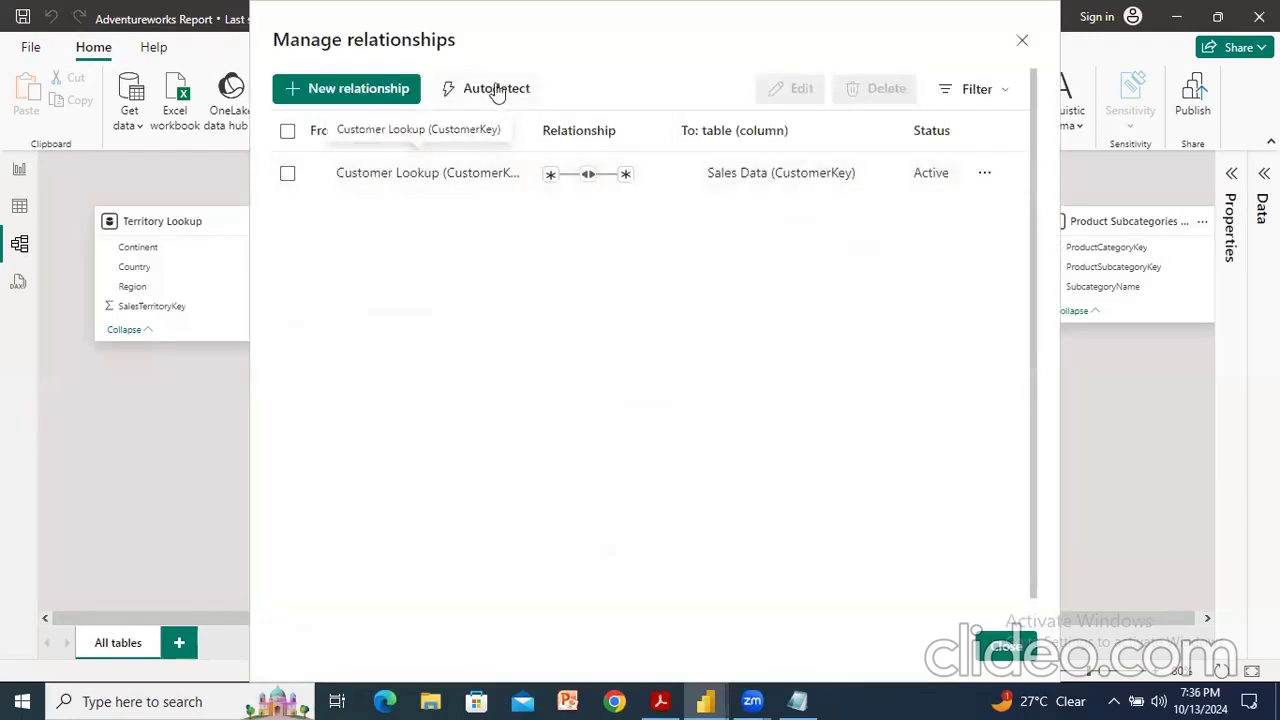
left_click(373, 94)
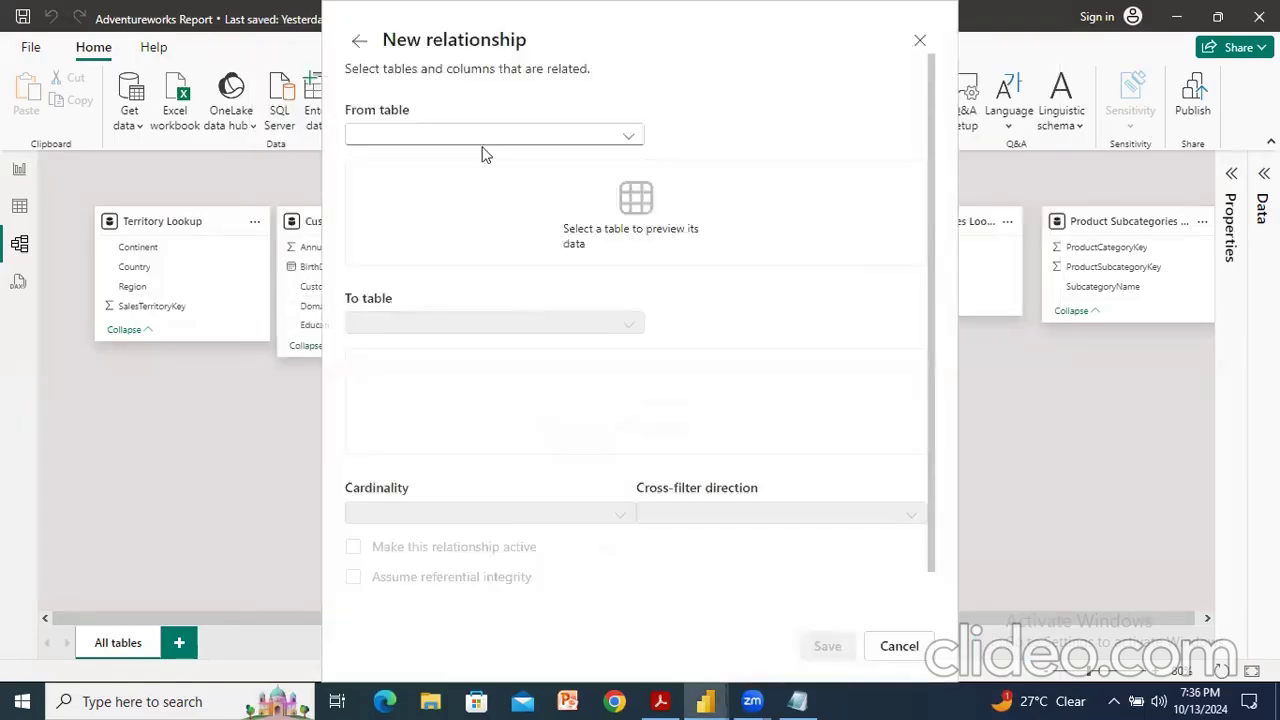
left_click(481, 137)
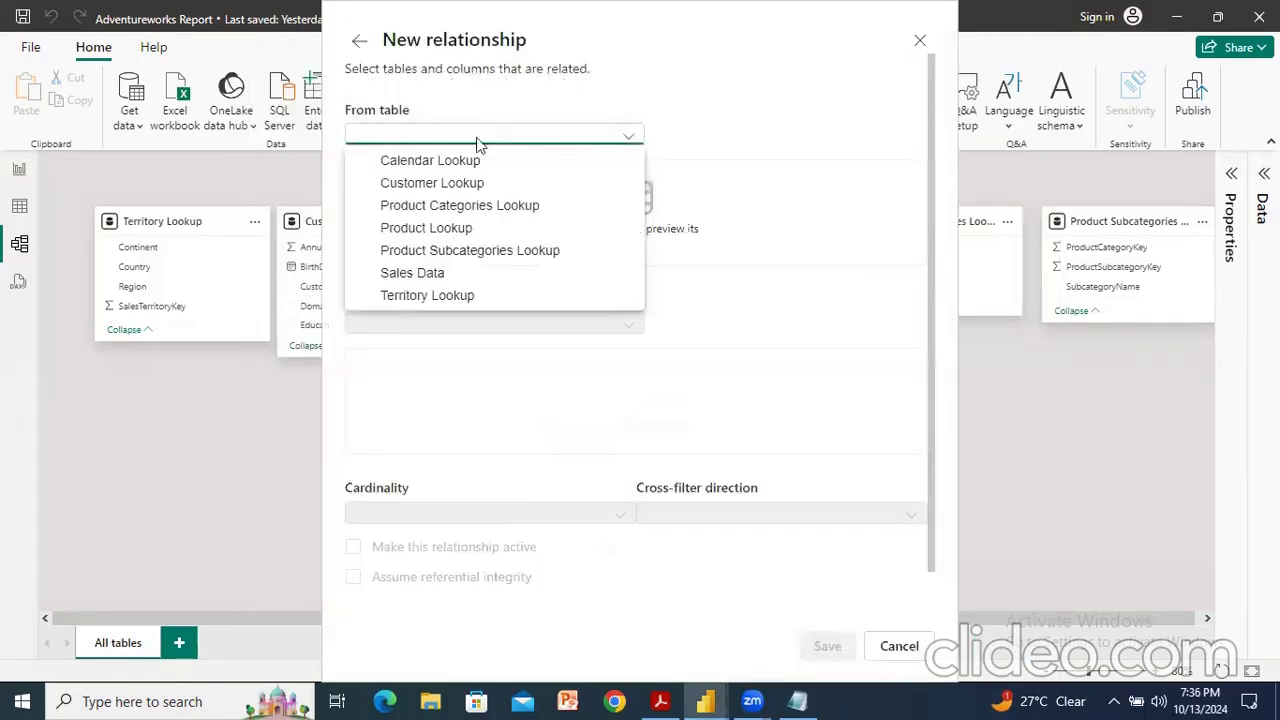
left_click(454, 294)
left_click(443, 317)
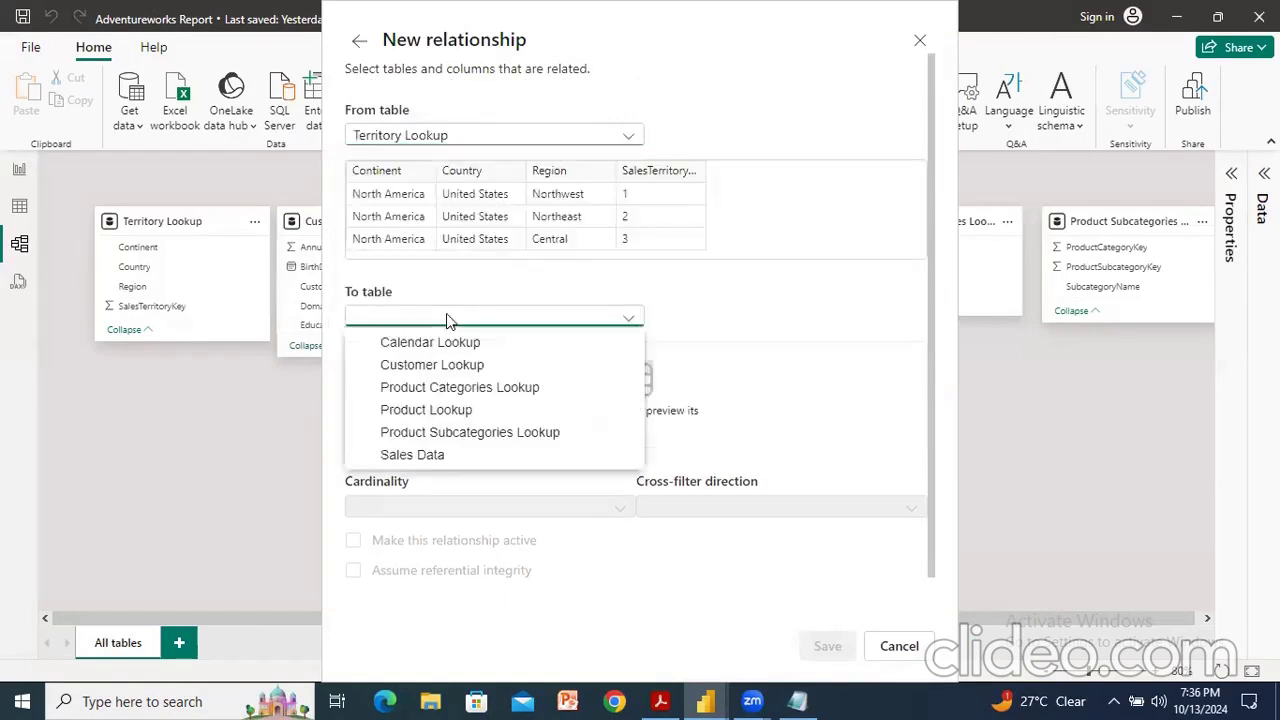
left_click(450, 456)
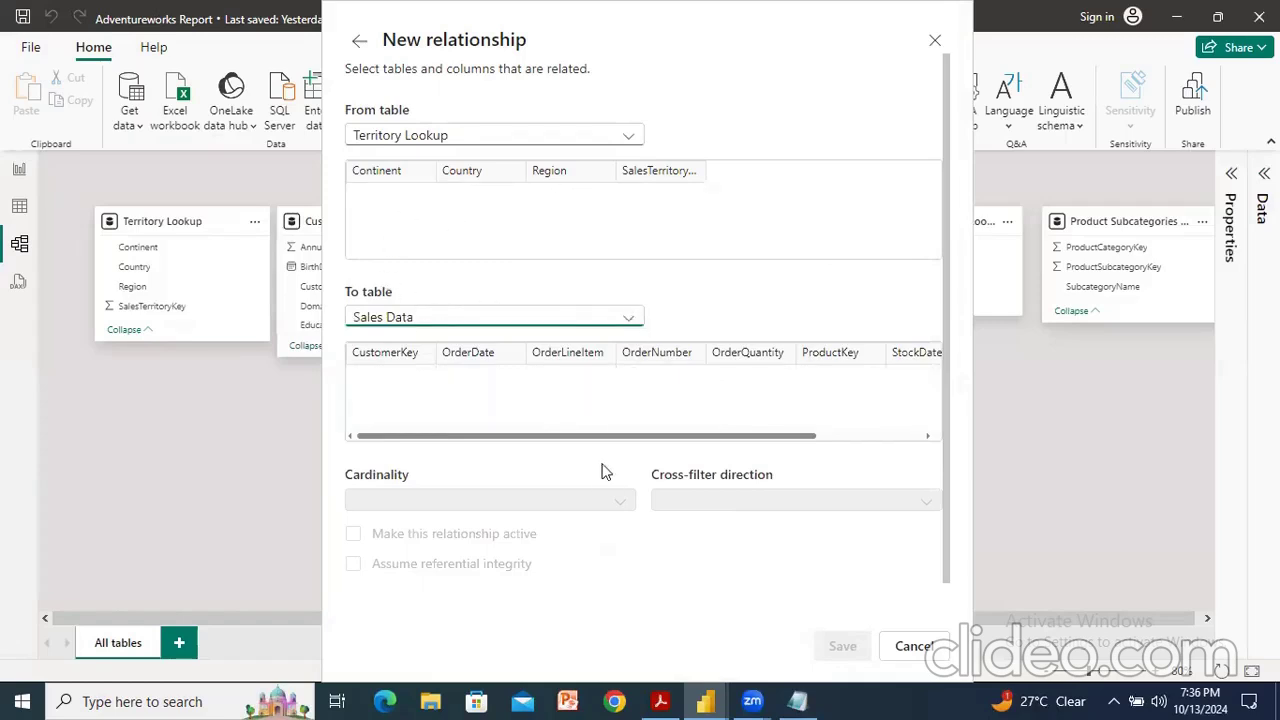
Match Territory Lookup's SalesTerritoryKey column with Sales Data's TerritoryKey column and save the active one-to-many, single-direction relationship.
left_click_drag(448, 437, 400, 442)
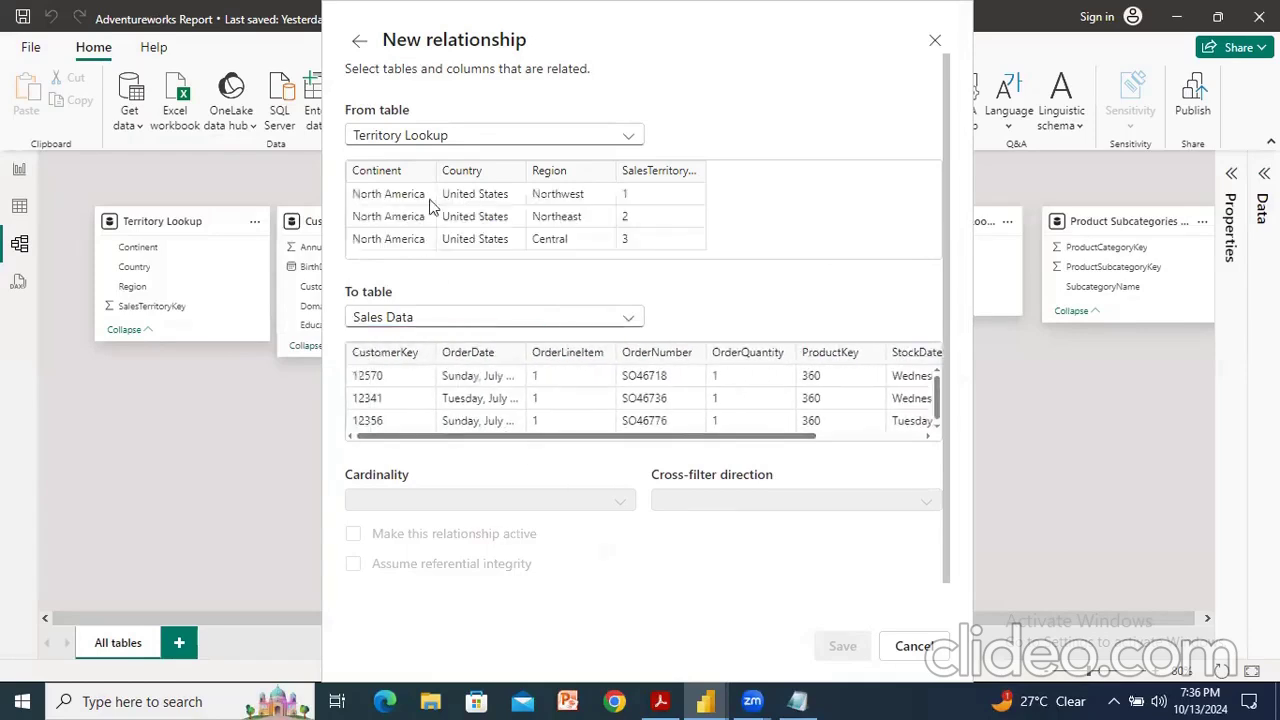
left_click(662, 176)
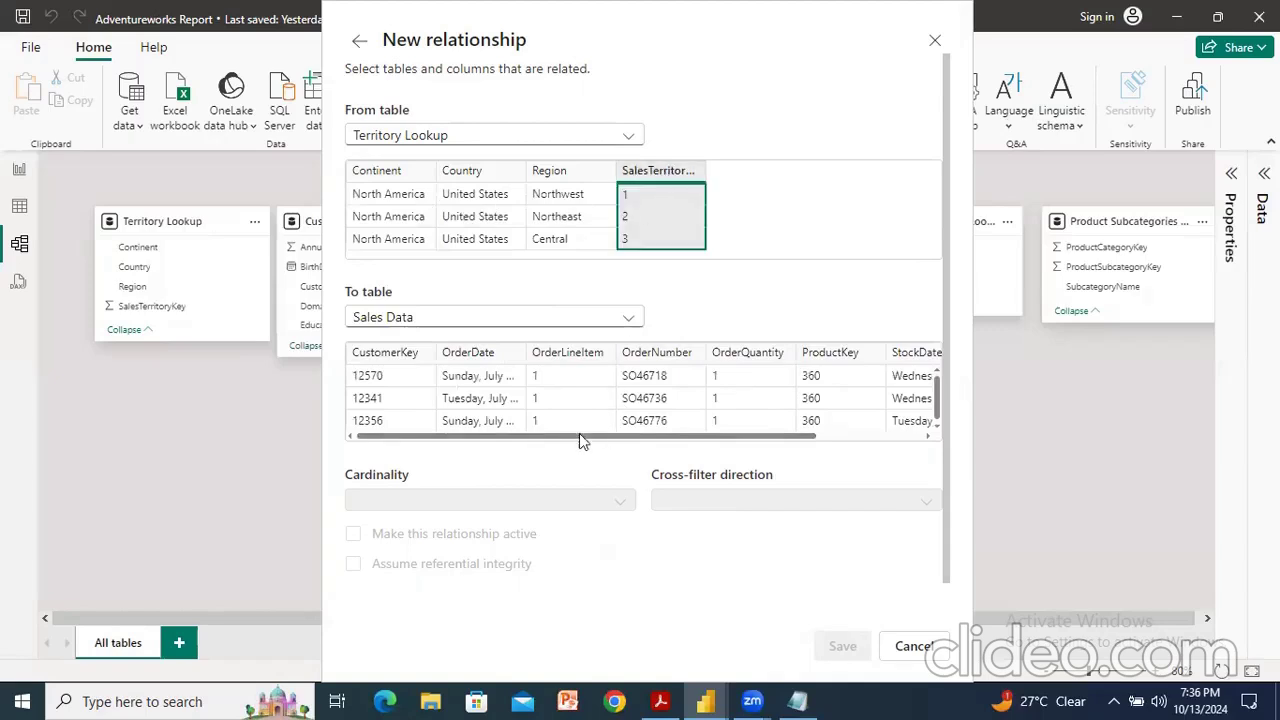
left_click_drag(490, 443, 622, 445)
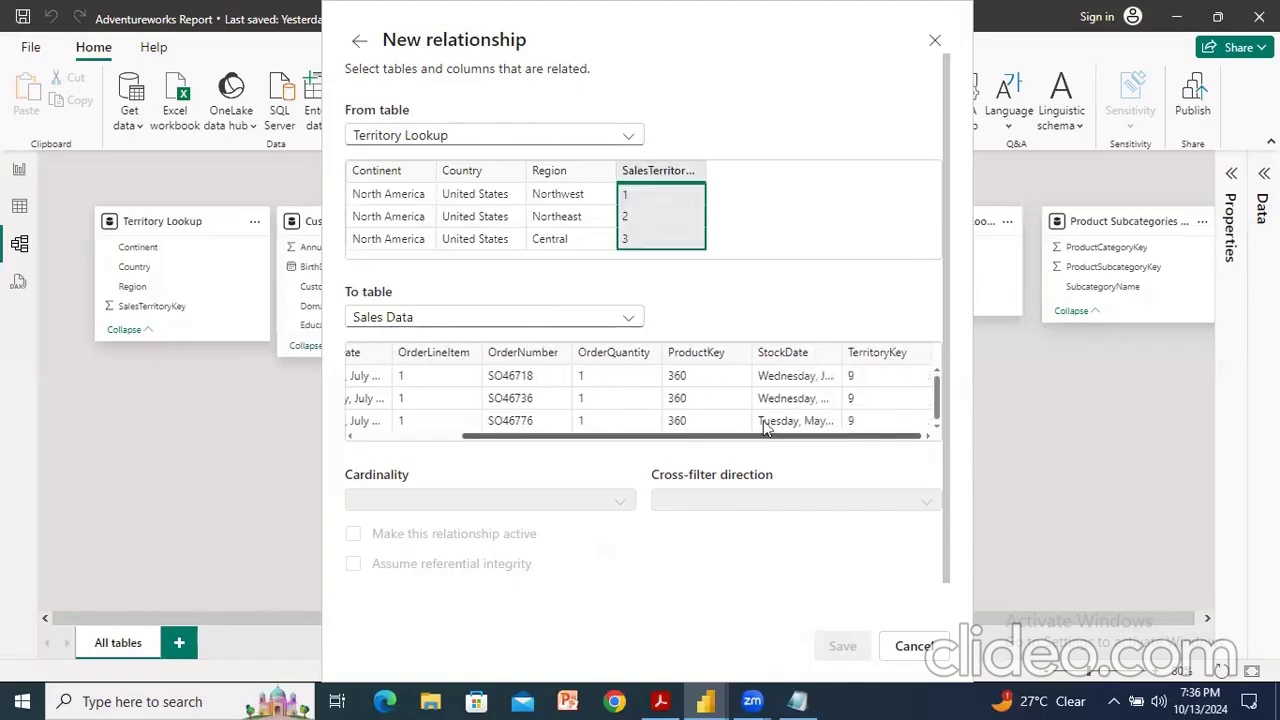
left_click(868, 360)
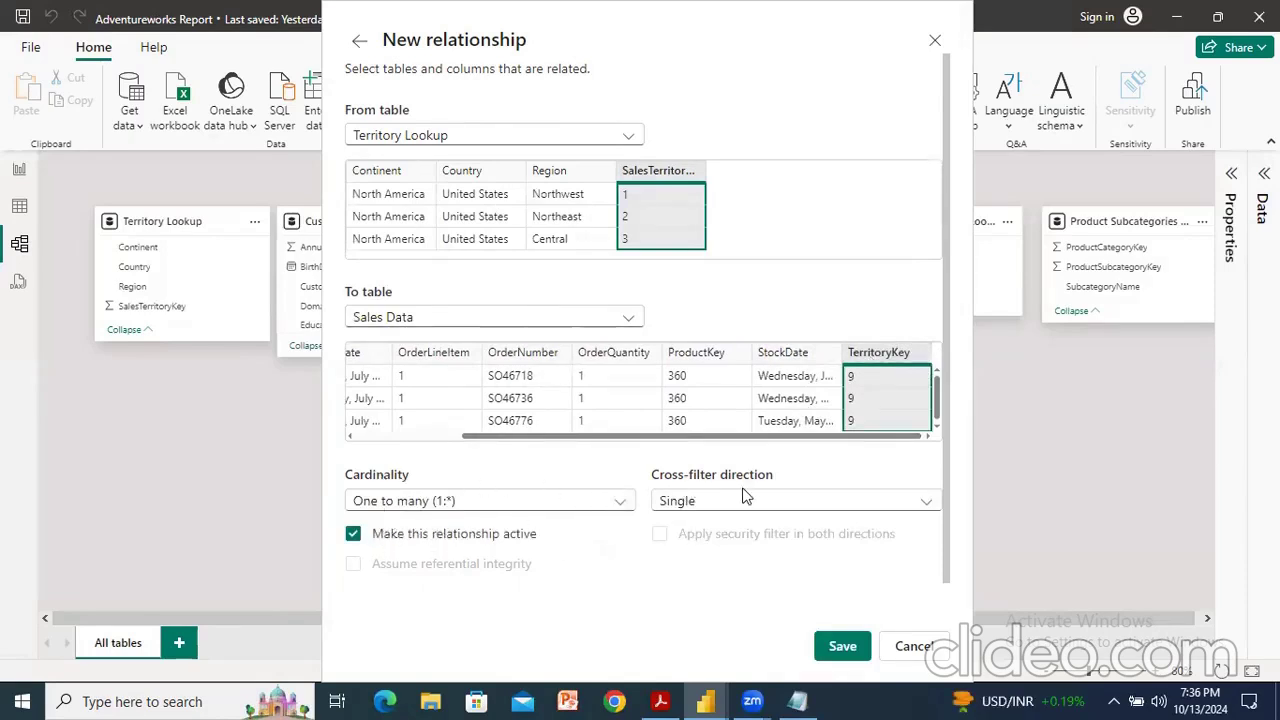
left_click(848, 650)
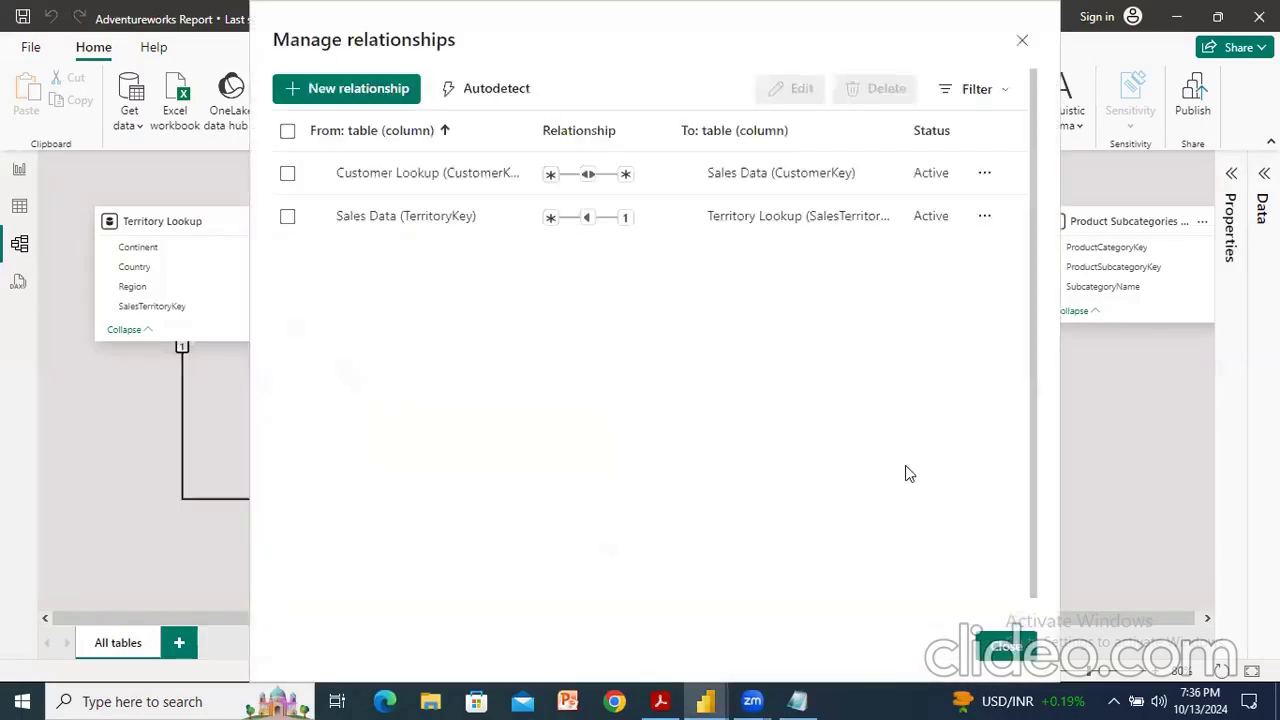
left_click(1010, 645)
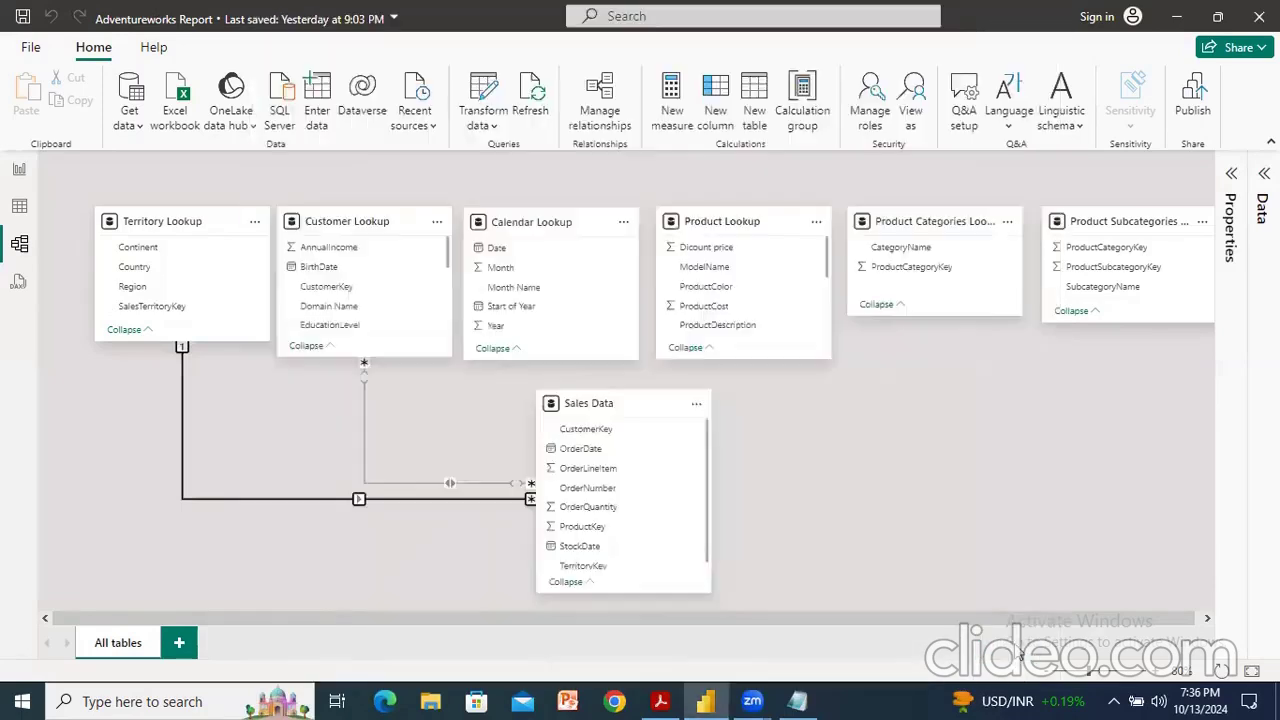
Delete the CustomerKey relationship between Customer Lookup and Sales Data, and deselect everything in the diagram.
left_click(364, 425)
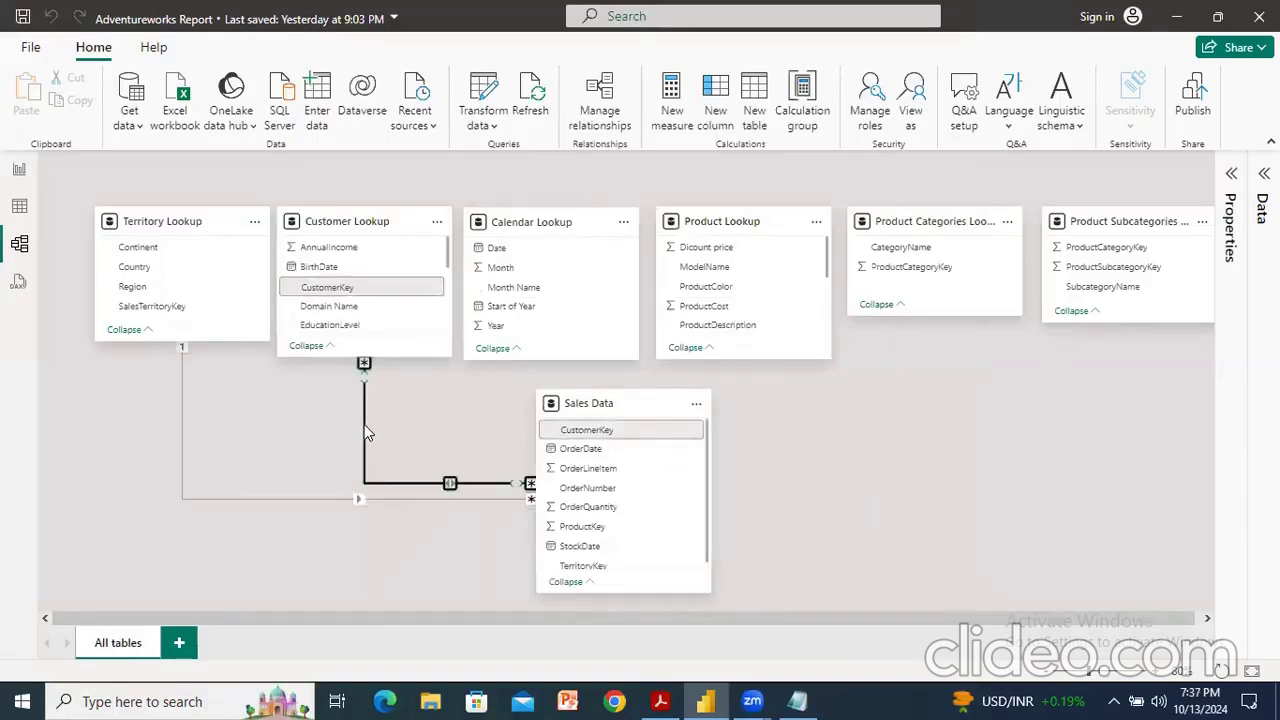
right_click(364, 424)
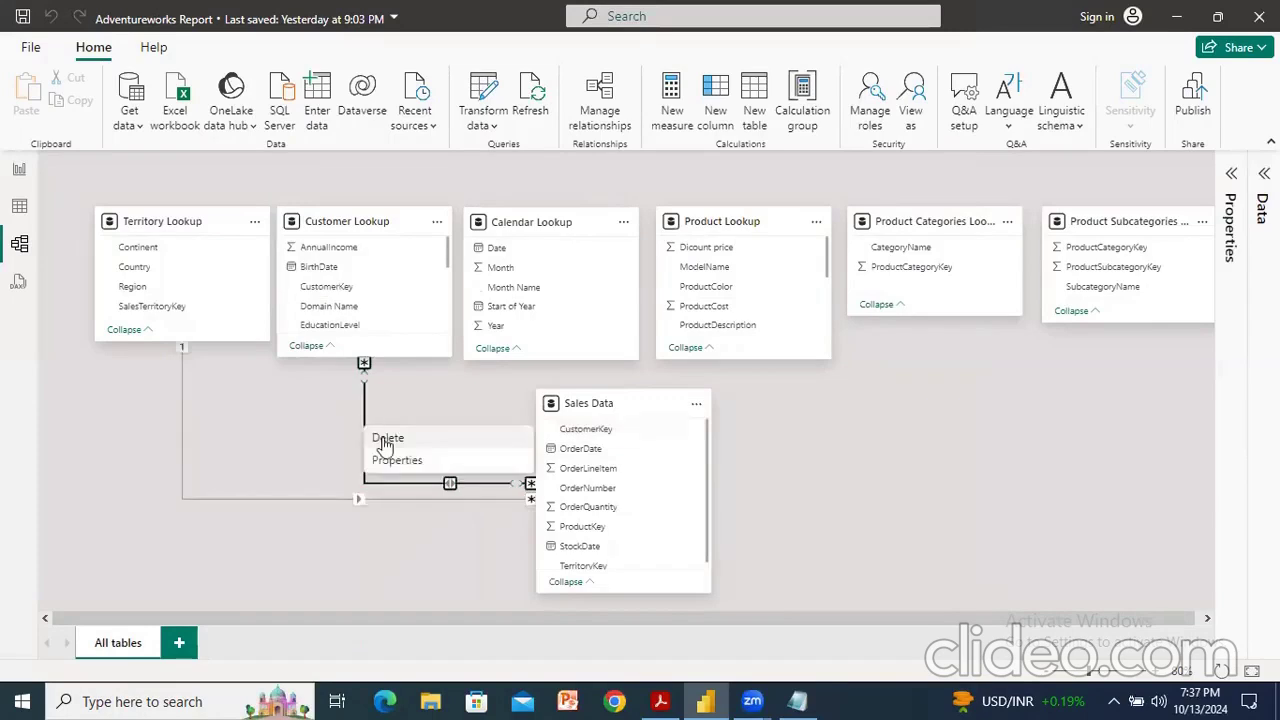
left_click(387, 436)
left_click(747, 420)
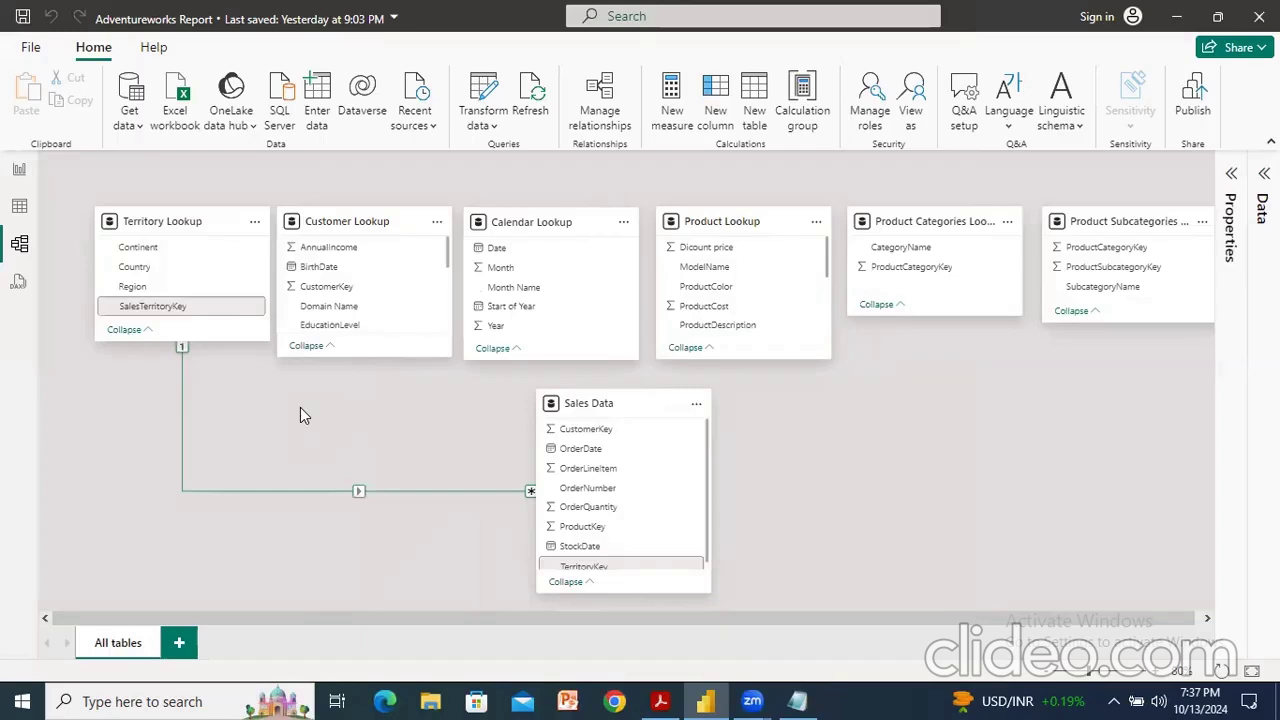
left_click(300, 411)
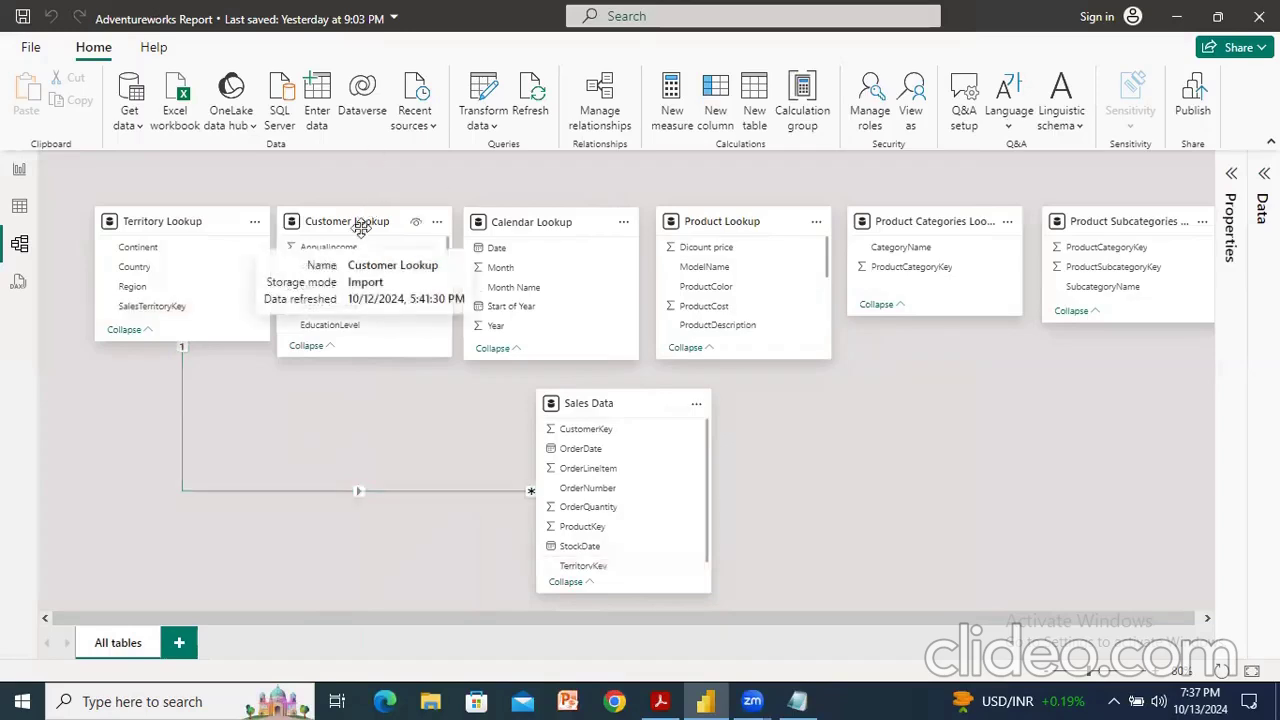
Relate Customer Lookup's CustomerKey to Sales Data's CustomerKey as an active many-to-many relationship filtering both ways, and close the relationship manager.
left_click(604, 113)
left_click(366, 92)
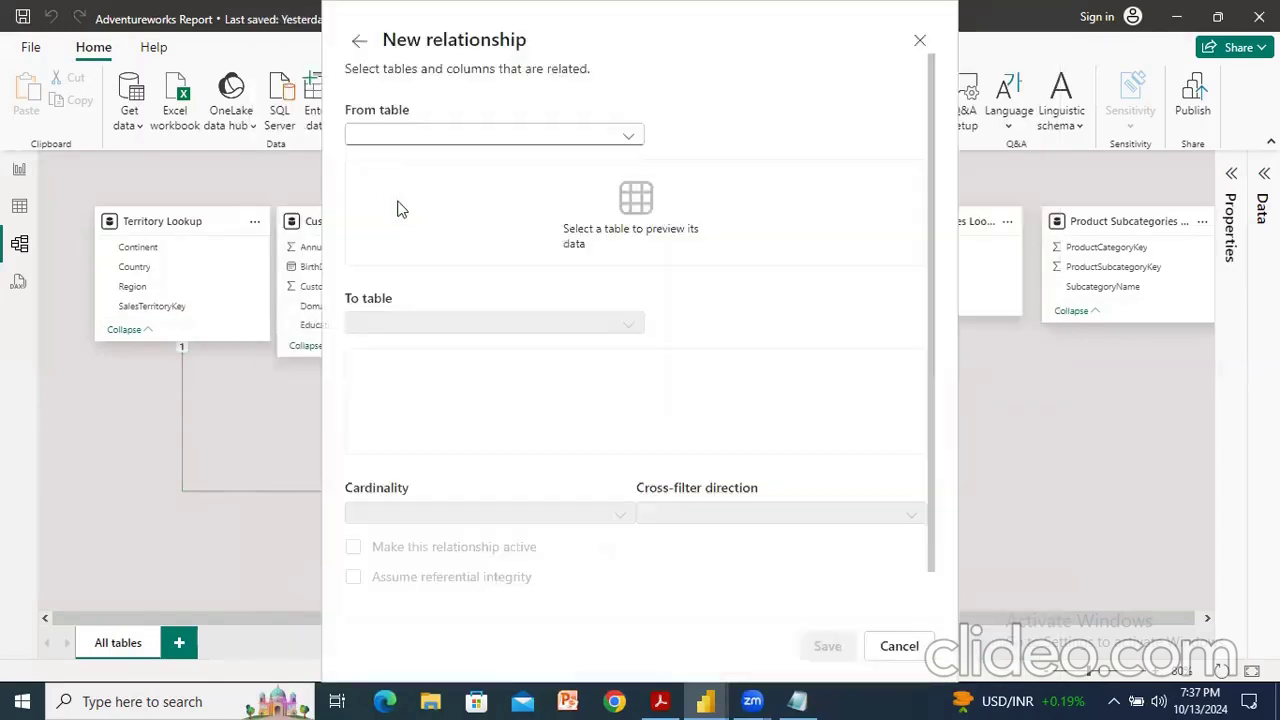
left_click(443, 138)
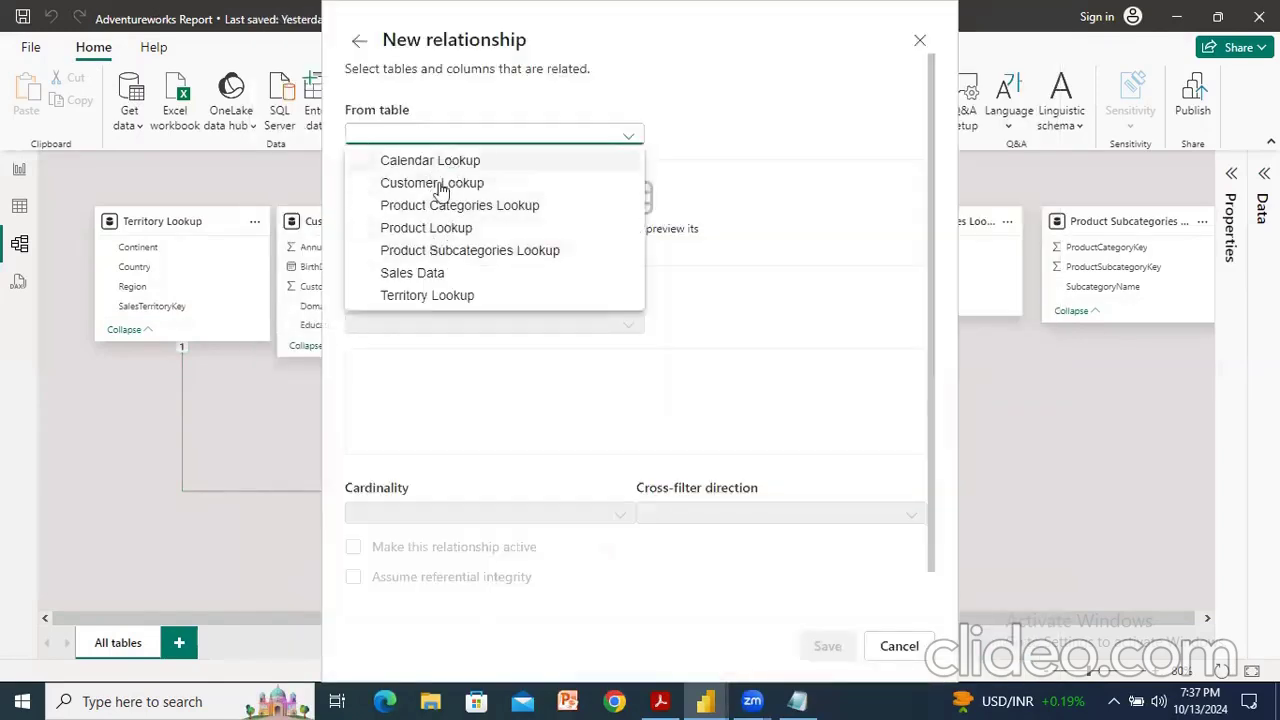
left_click(441, 184)
left_click(451, 316)
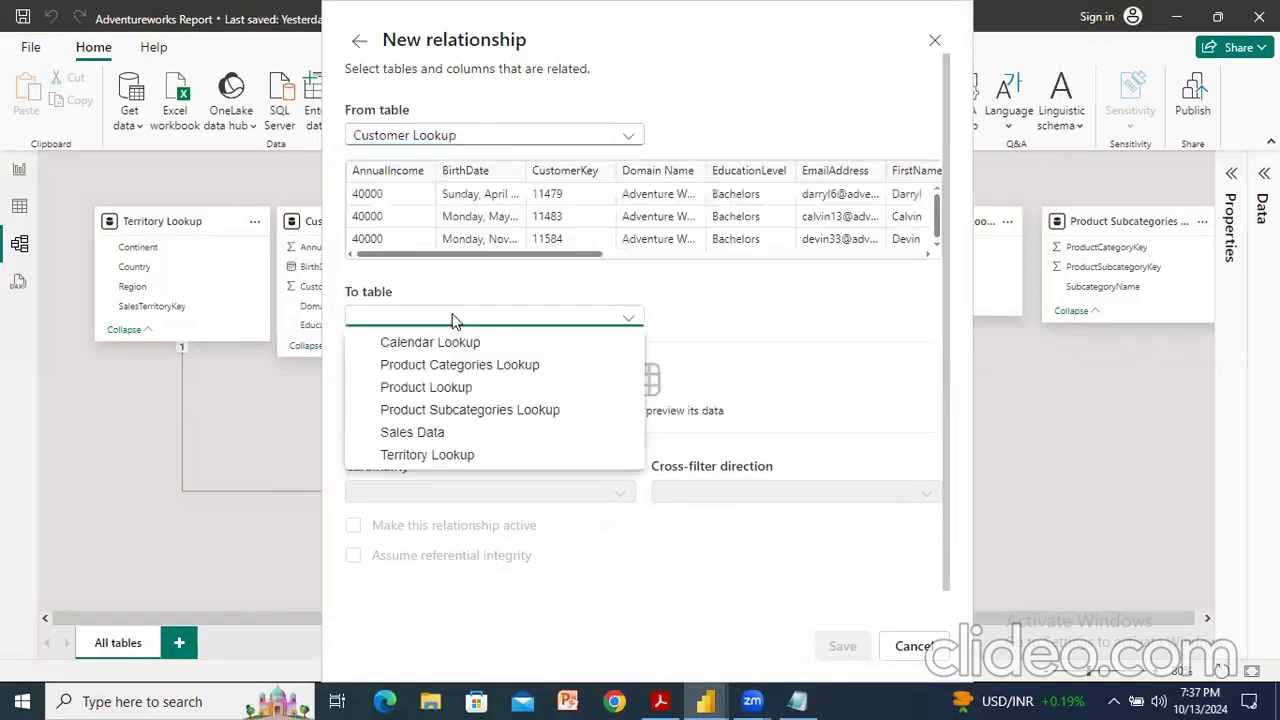
left_click(437, 432)
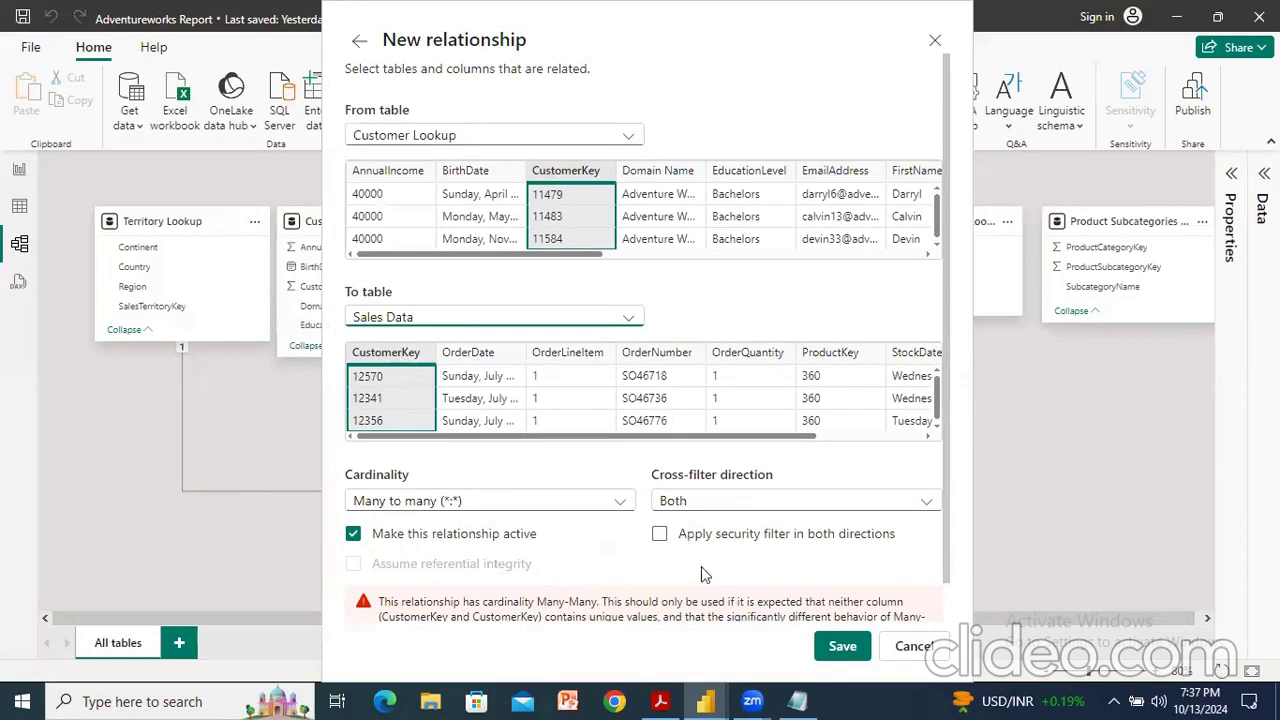
left_click(842, 648)
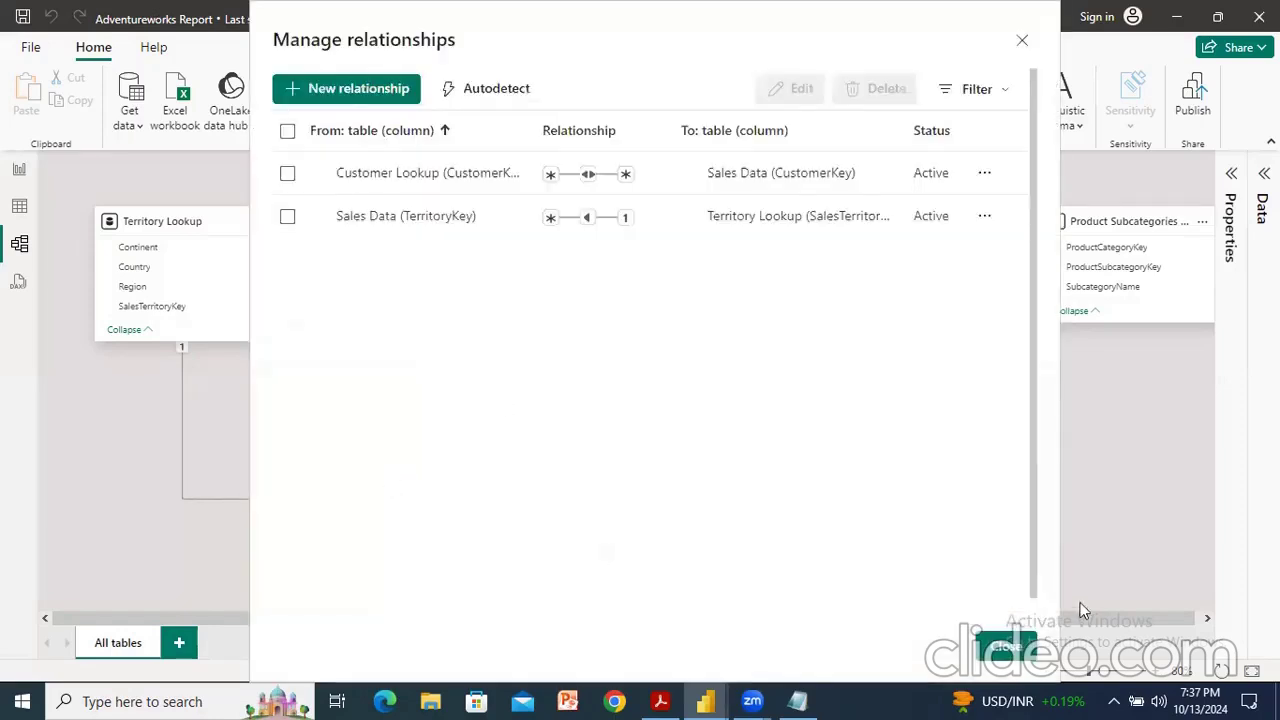
left_click(1008, 648)
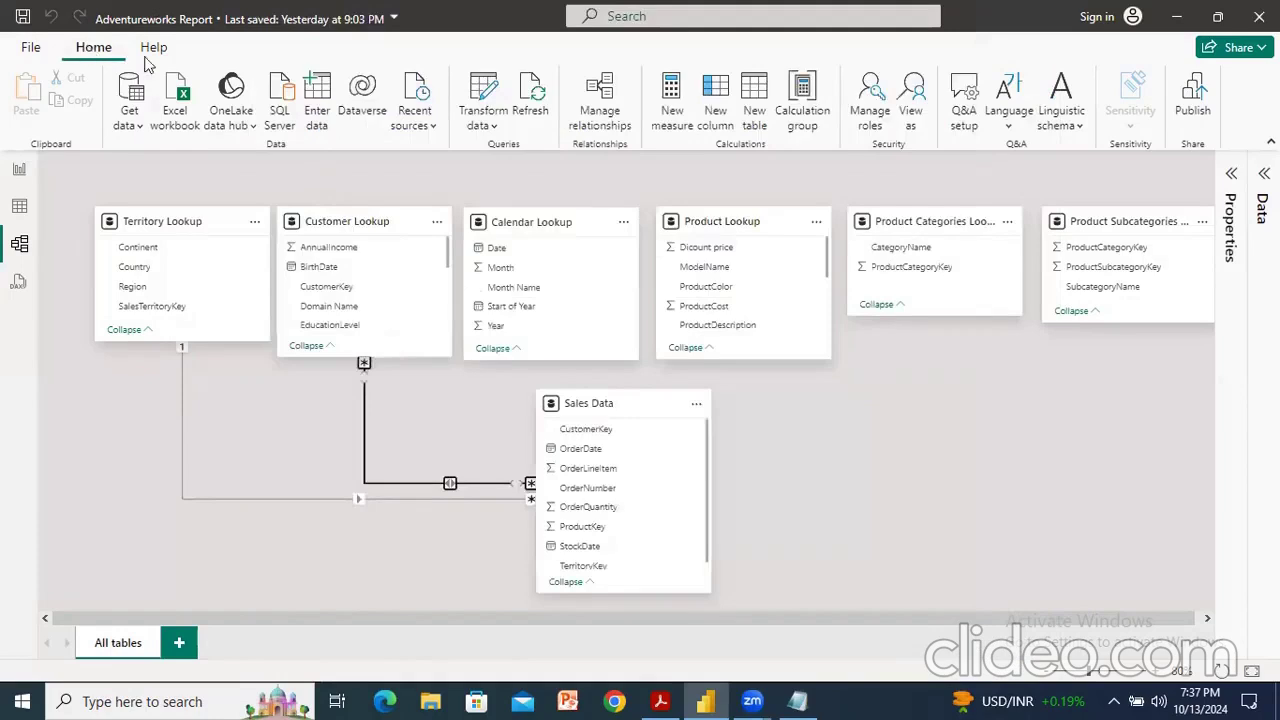
Create an active one-to-many, single-direction relationship from Calendar Lookup's Date column to Sales Data's OrderDate column.
left_click(600, 100)
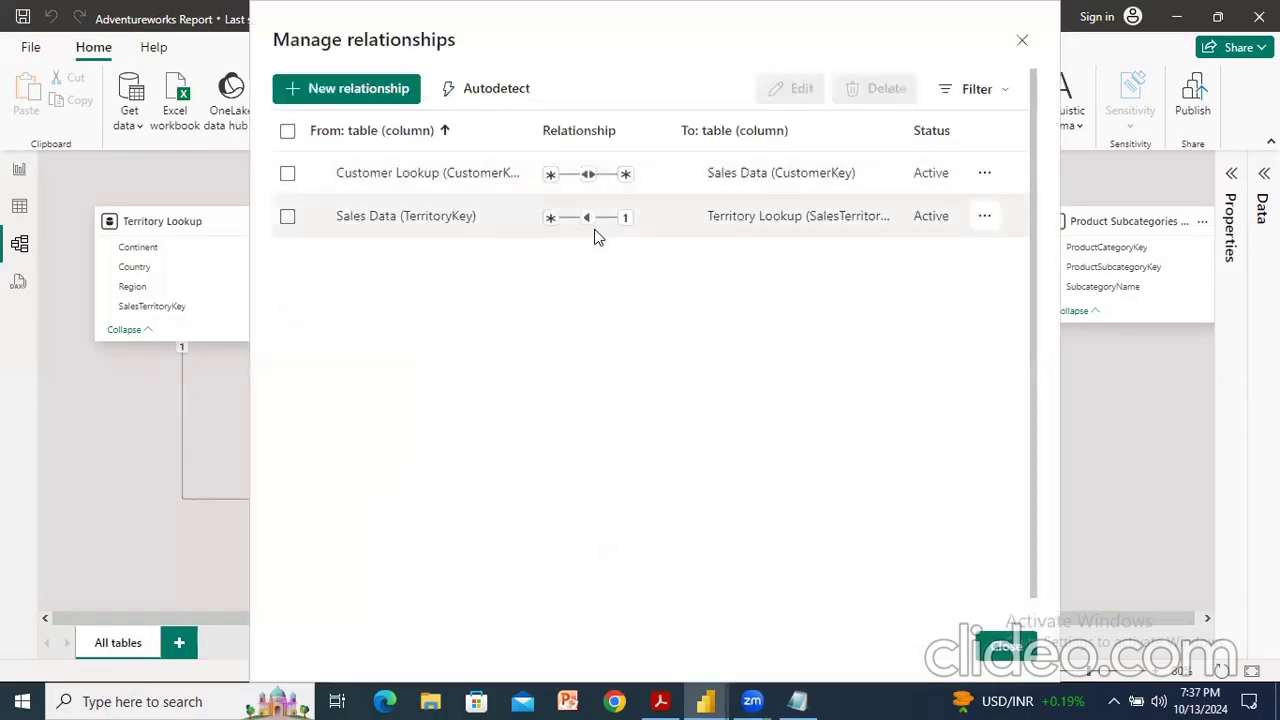
left_click(352, 90)
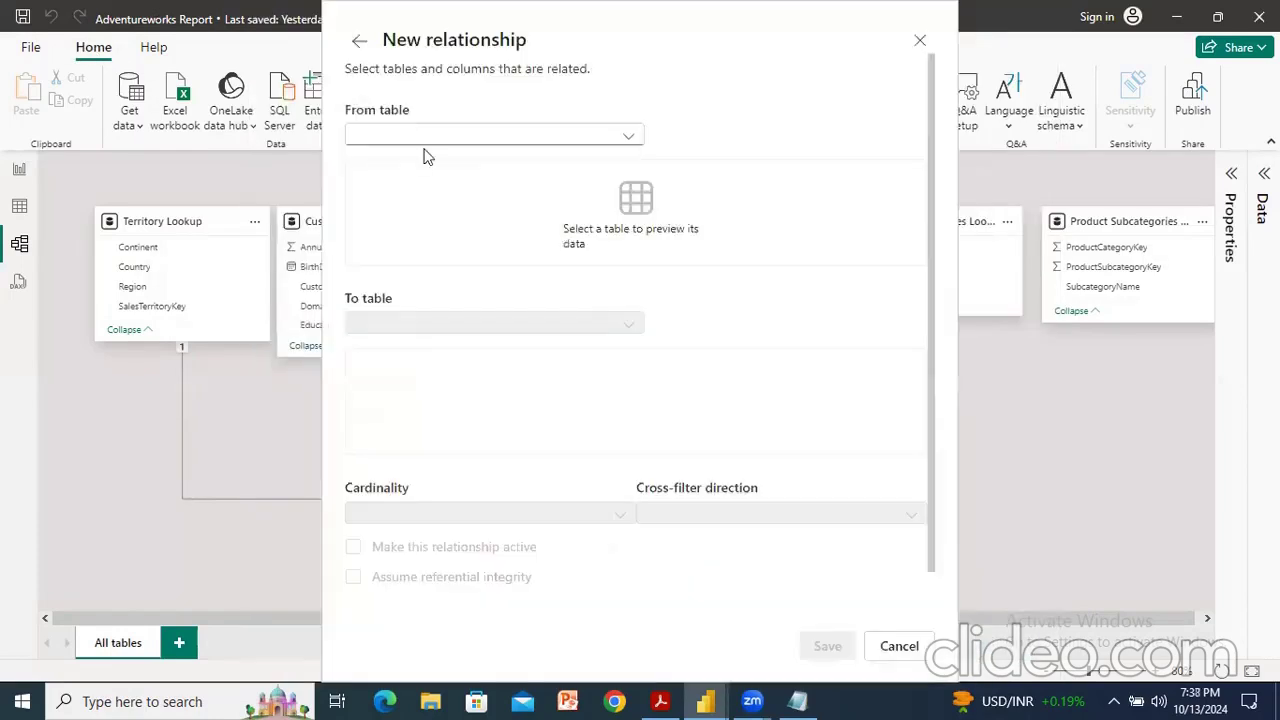
left_click(897, 645)
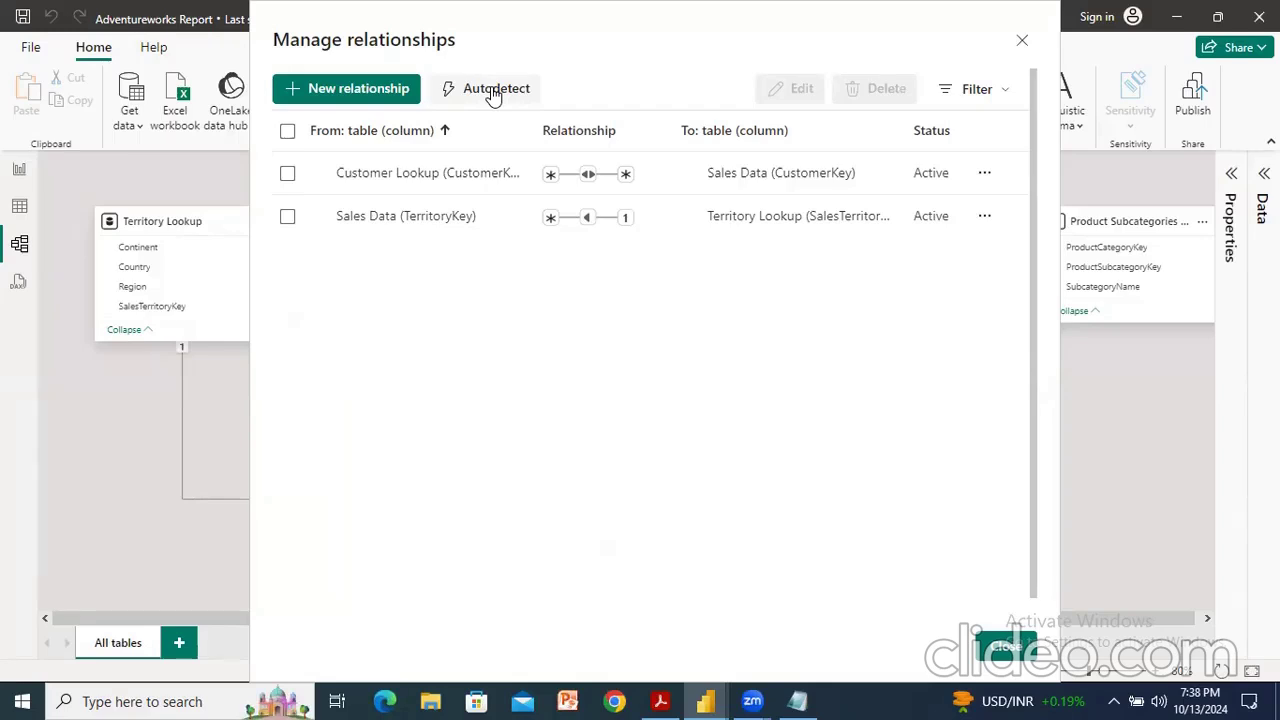
left_click(357, 89)
left_click(463, 140)
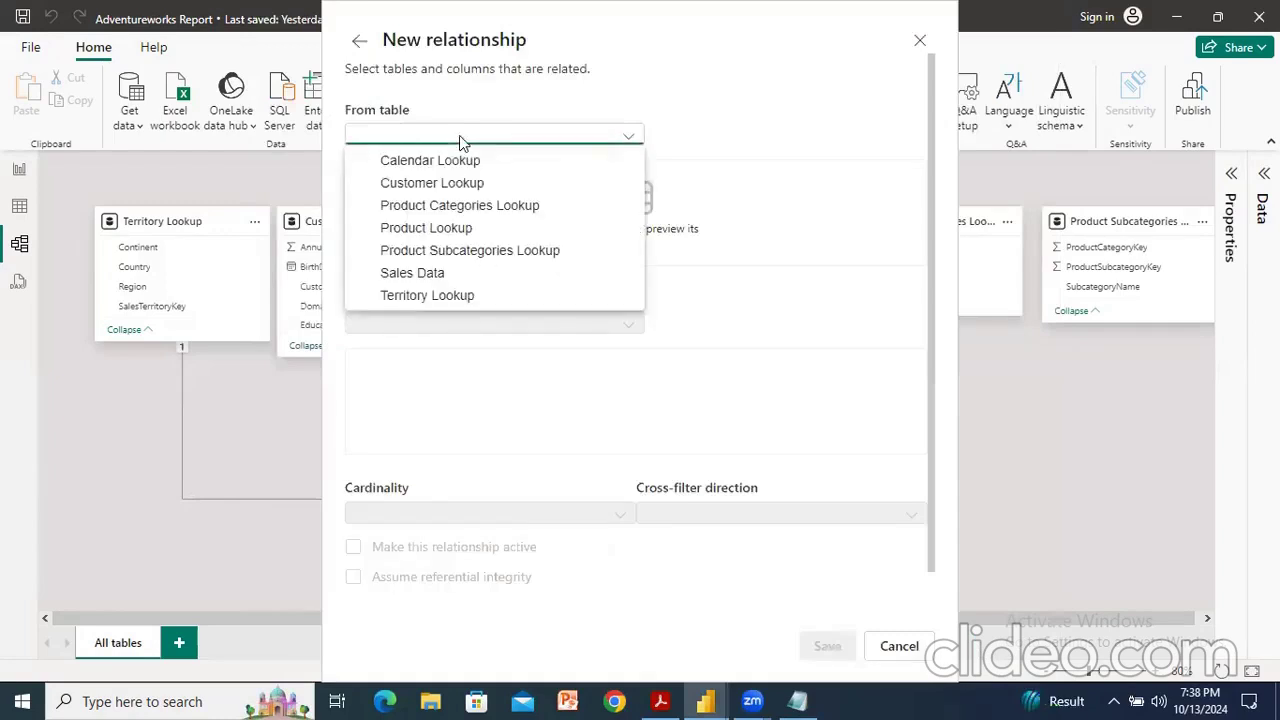
left_click(445, 162)
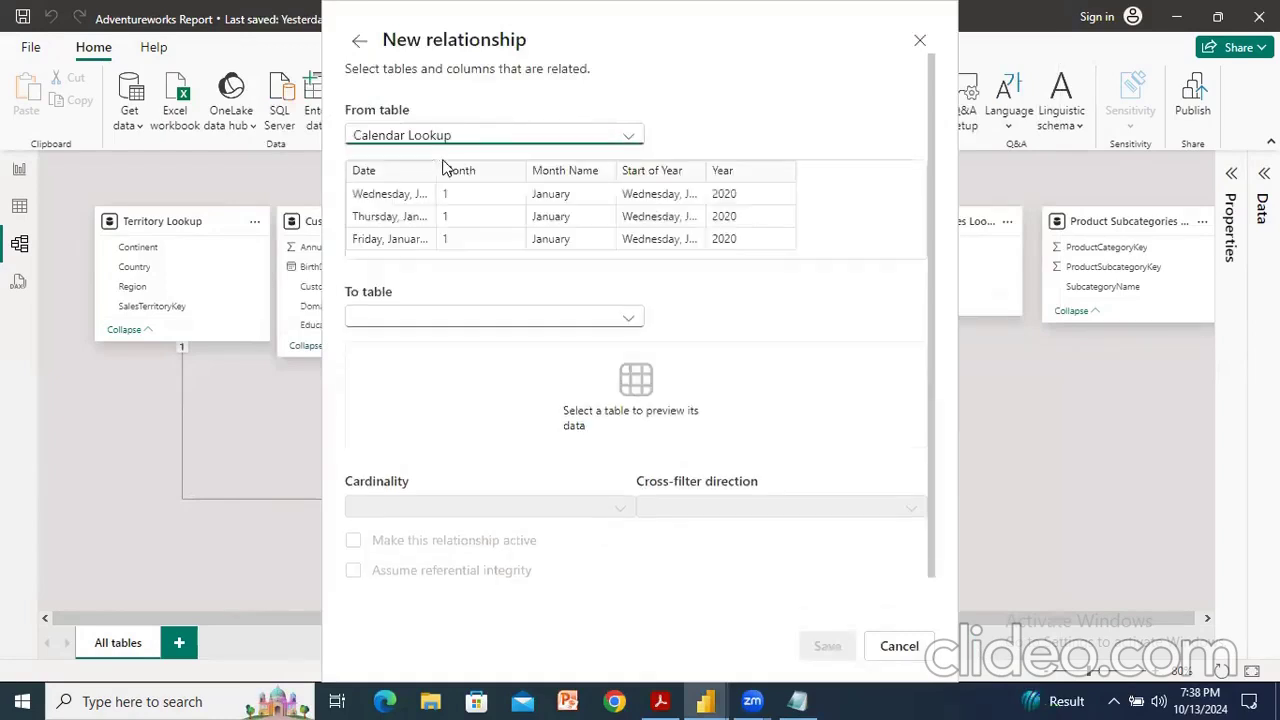
left_click(428, 320)
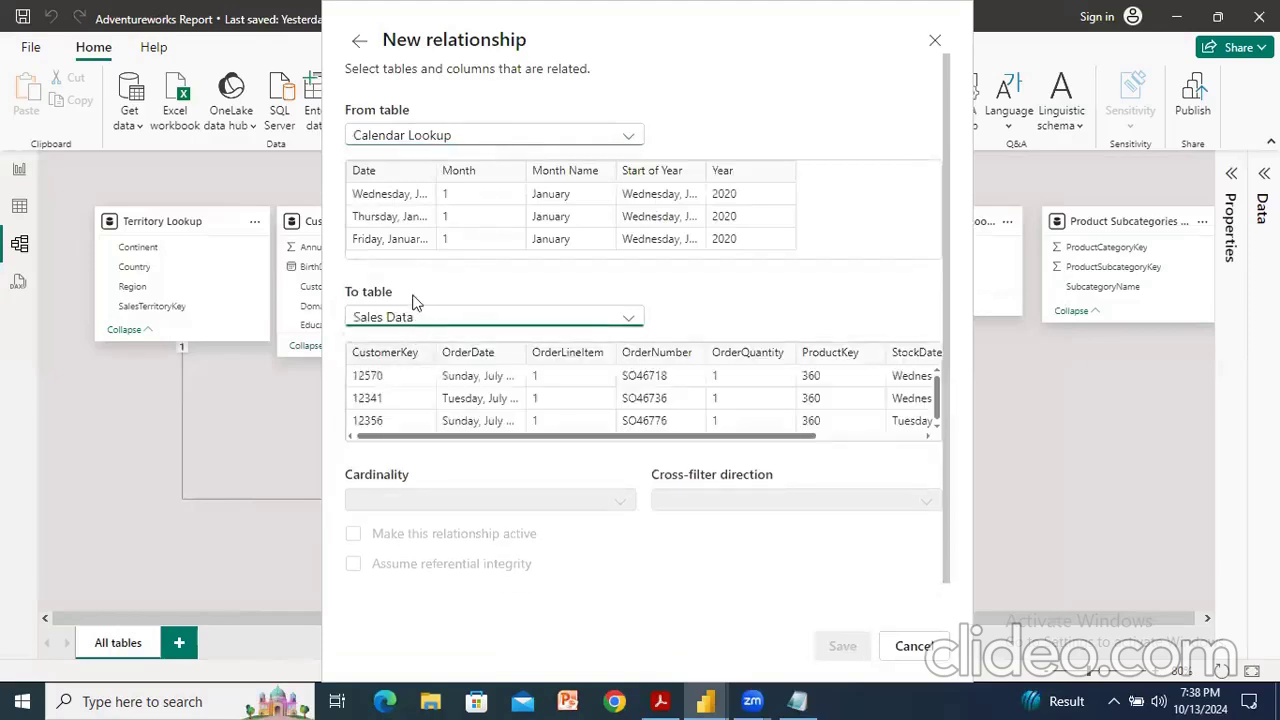
left_click(388, 175)
left_click_drag(520, 443, 511, 406)
left_click(472, 356)
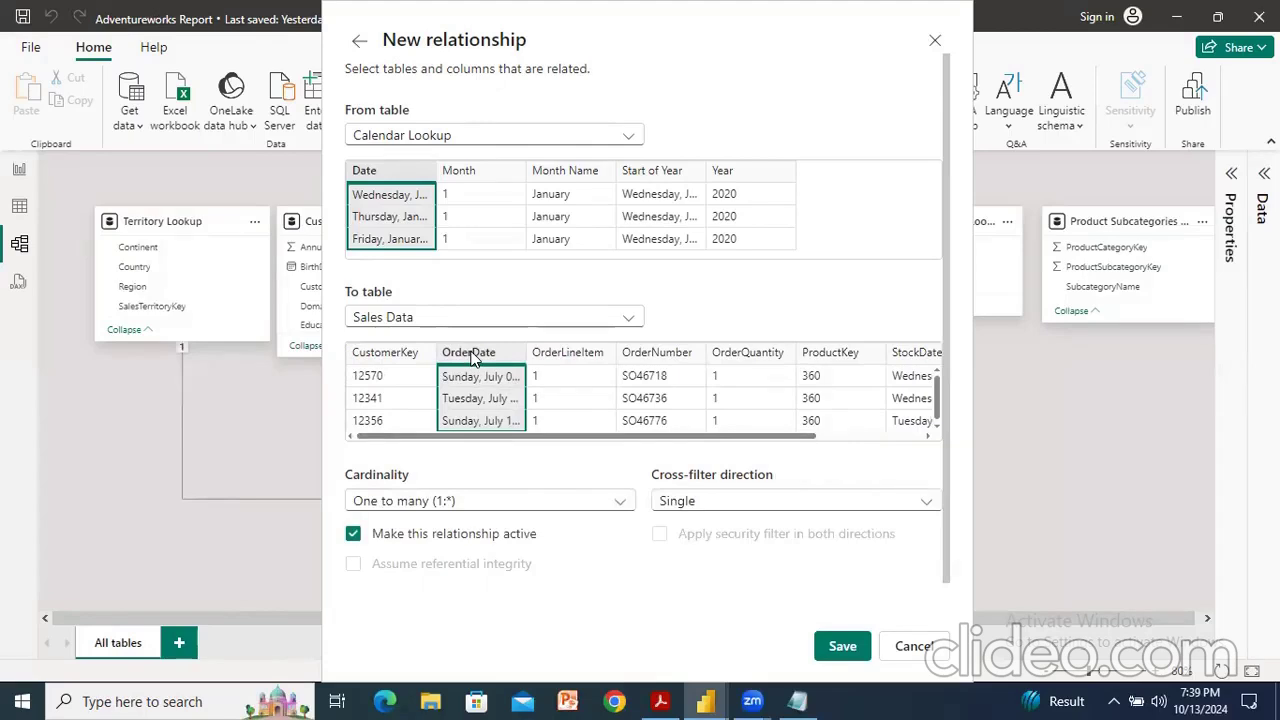
left_click(843, 646)
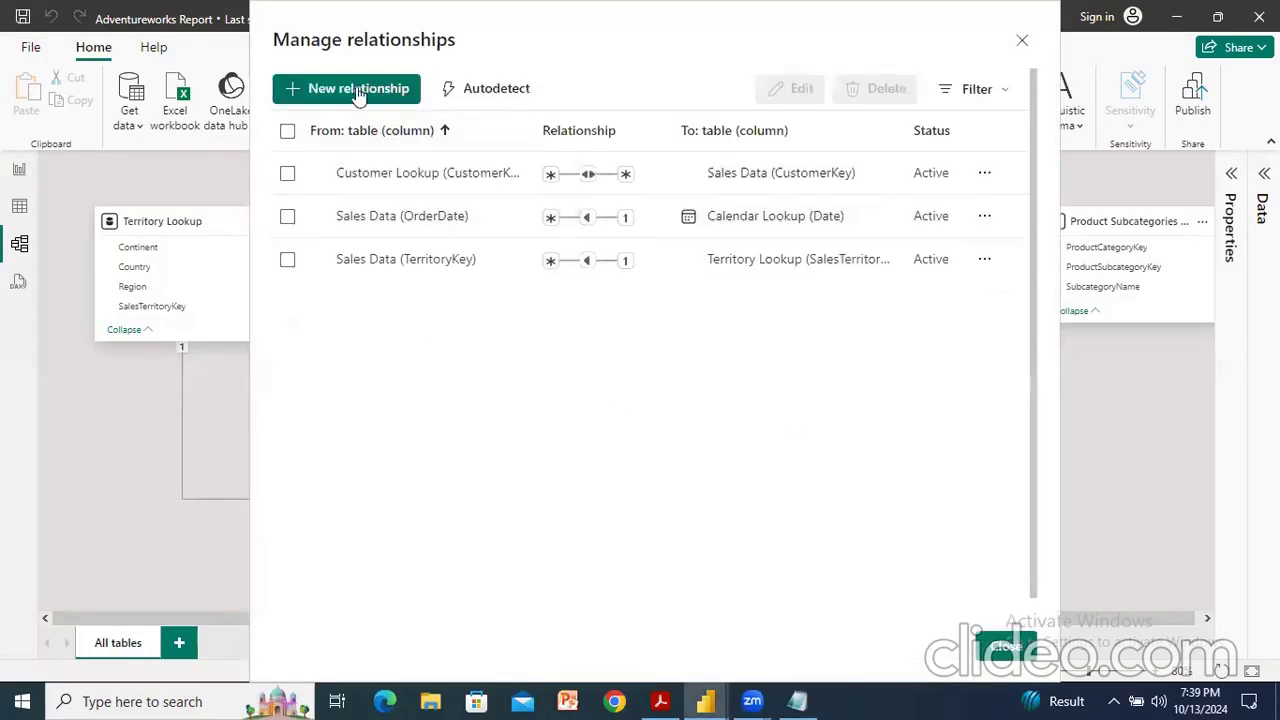
Relate Product Lookup's ProductKey to Sales Data's ProductKey as an active one-to-many, single-direction relationship, and close the relationship manager.
left_click(357, 93)
left_click(458, 136)
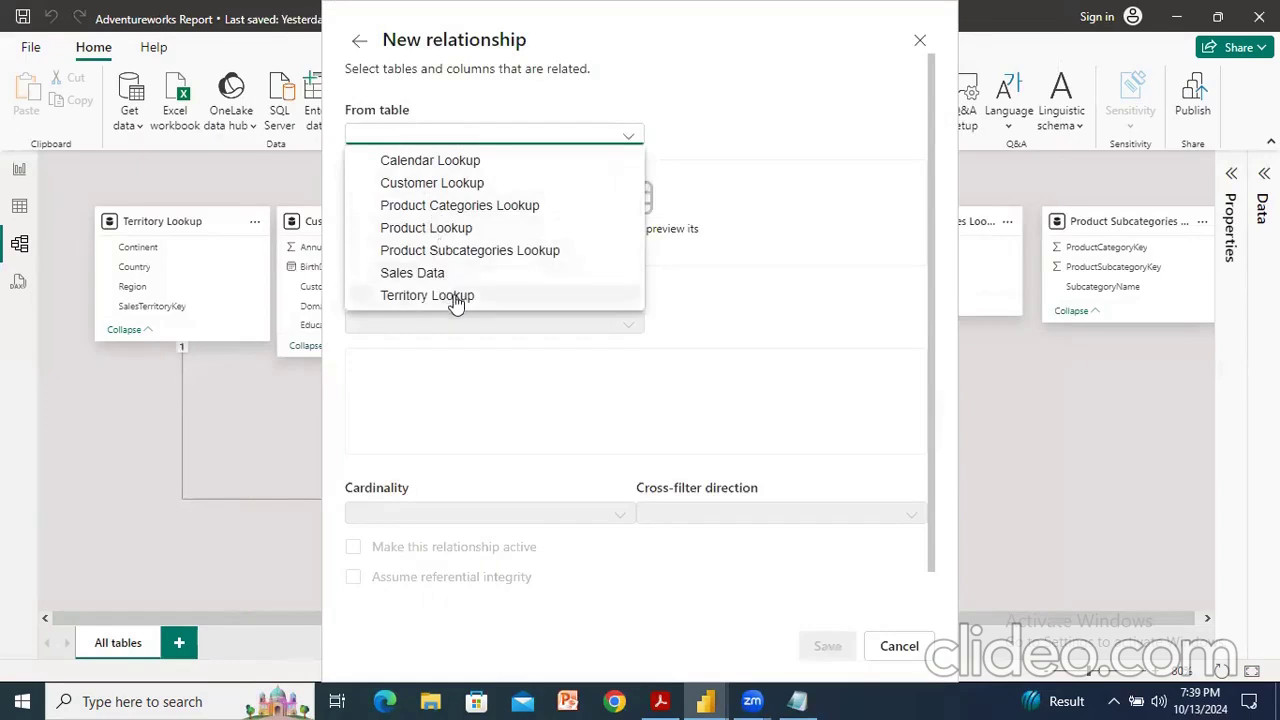
left_click(428, 230)
left_click(460, 320)
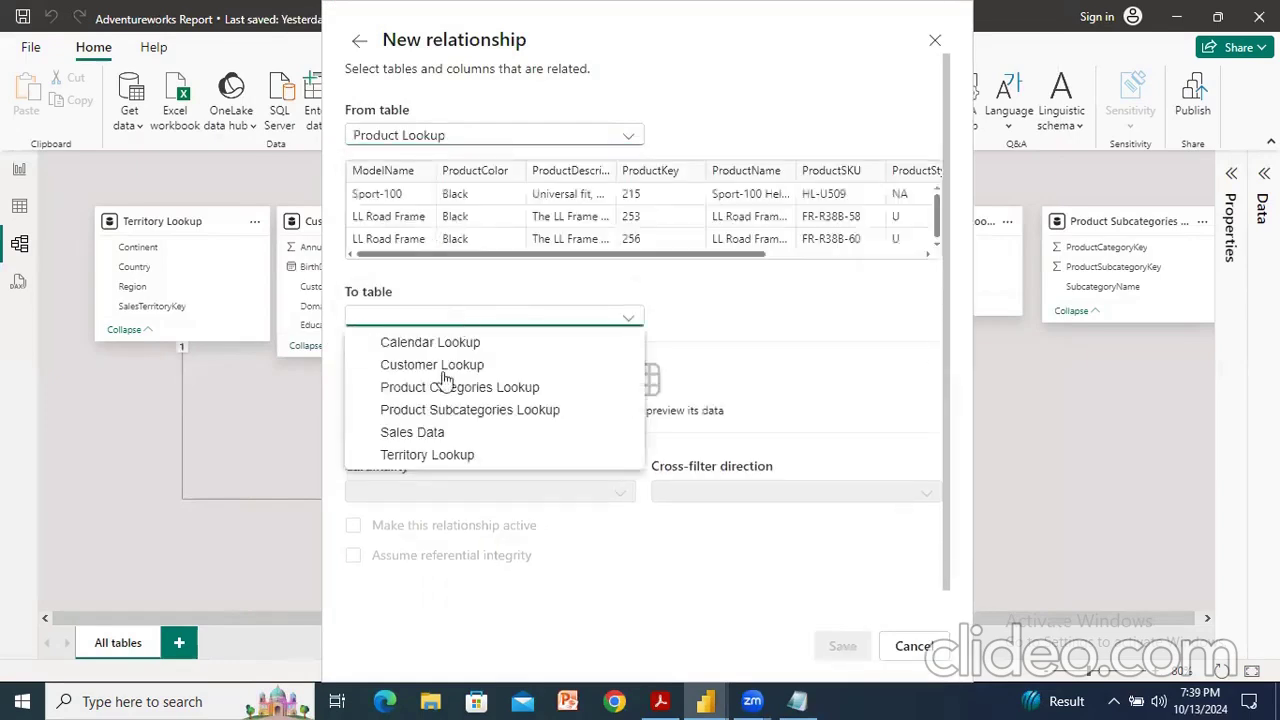
left_click(430, 433)
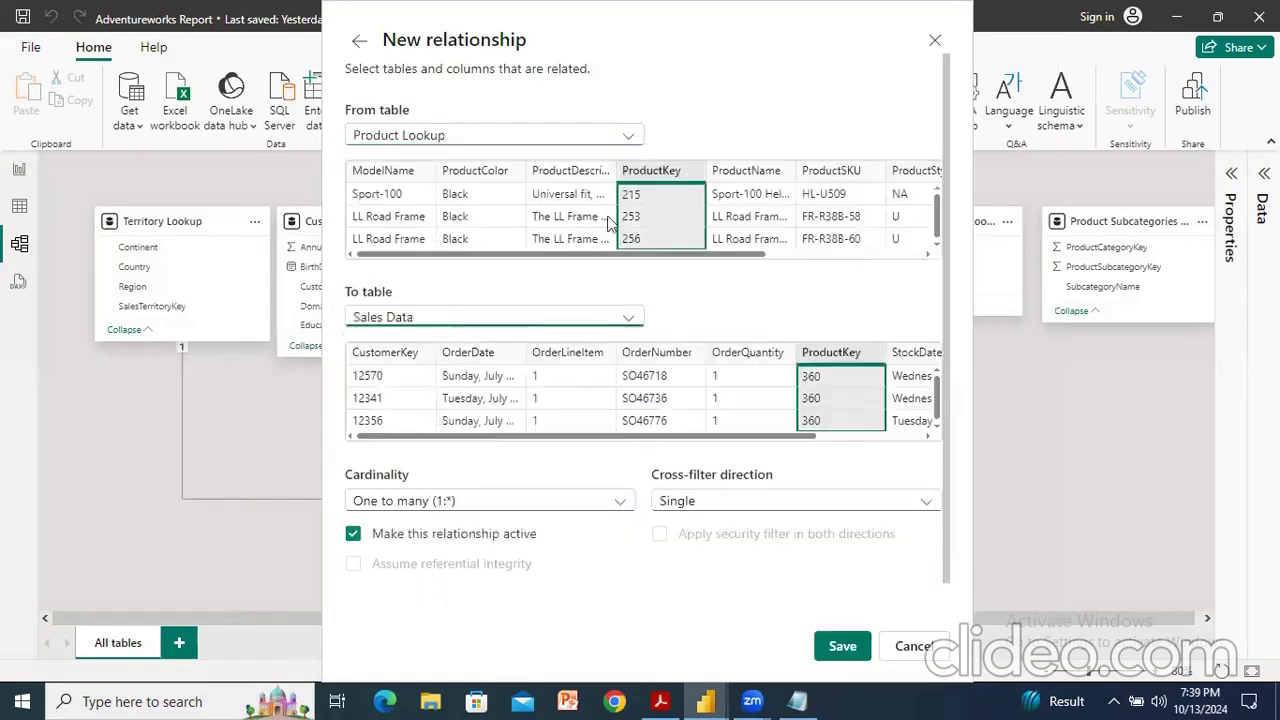
left_click(842, 646)
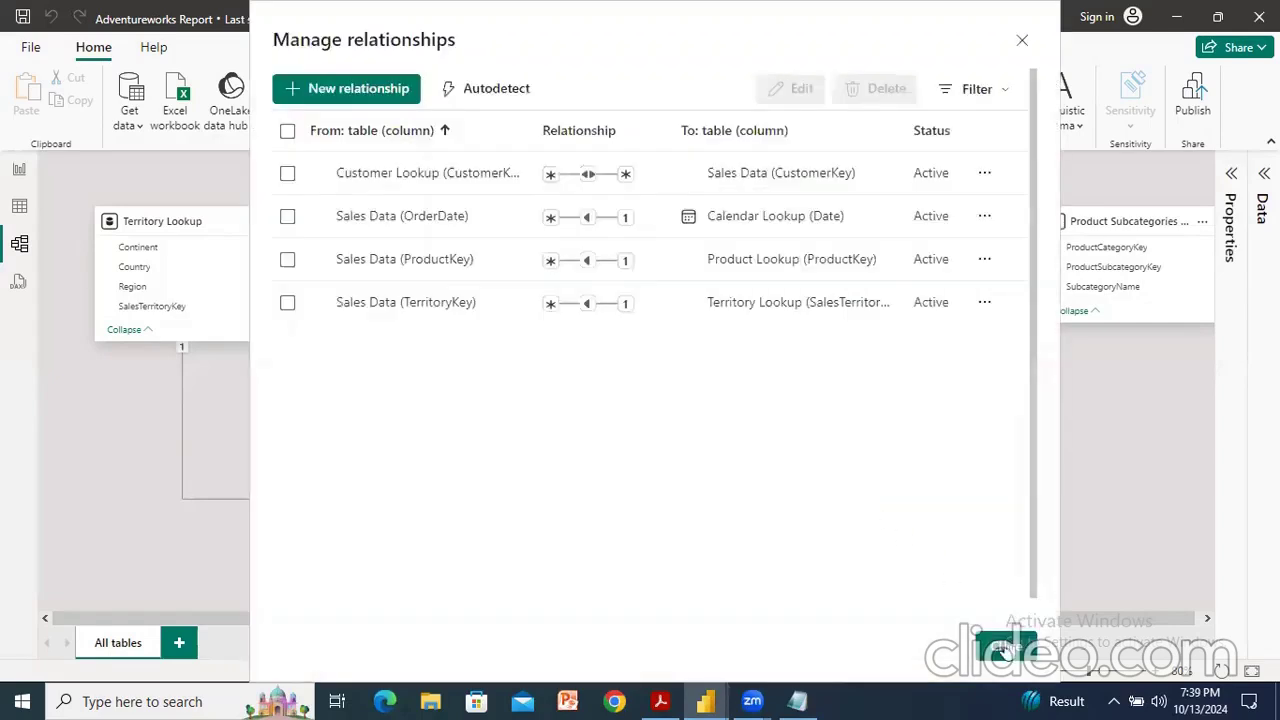
left_click(1000, 640)
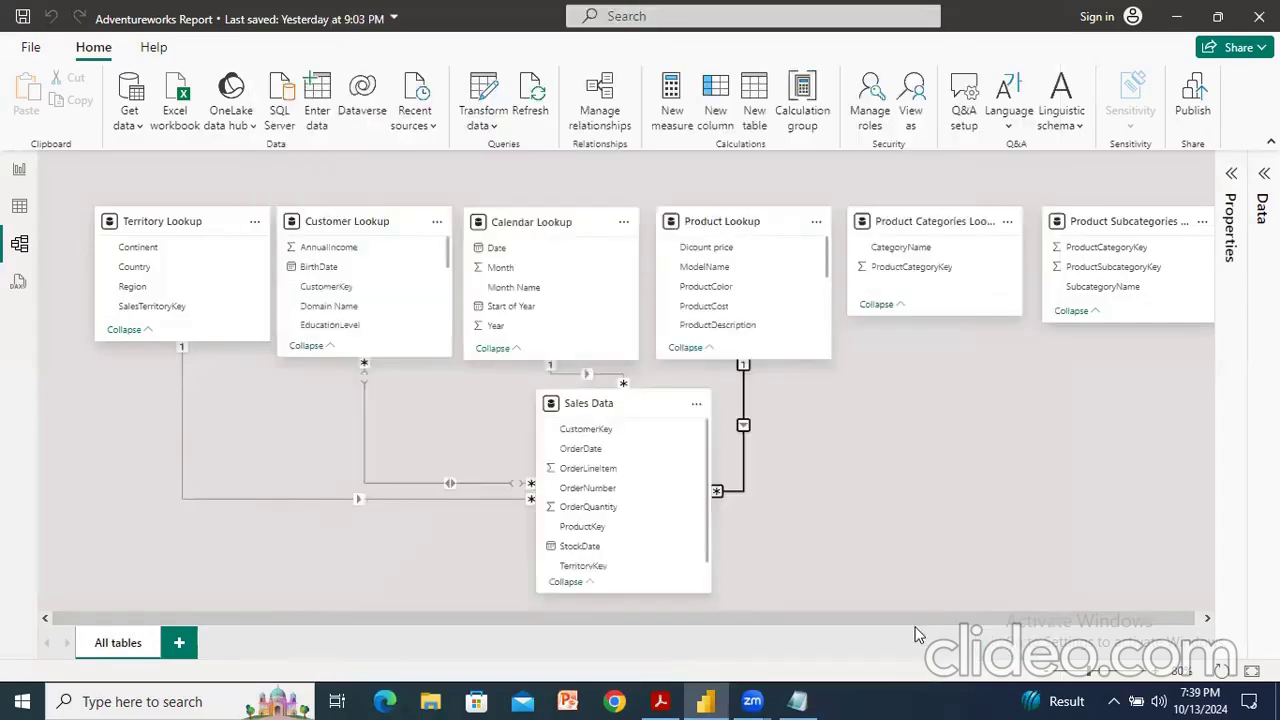
Move the Product Categories Lookup table below Product Subcategories Lookup in the model diagram.
left_click_drag(915, 617, 999, 617)
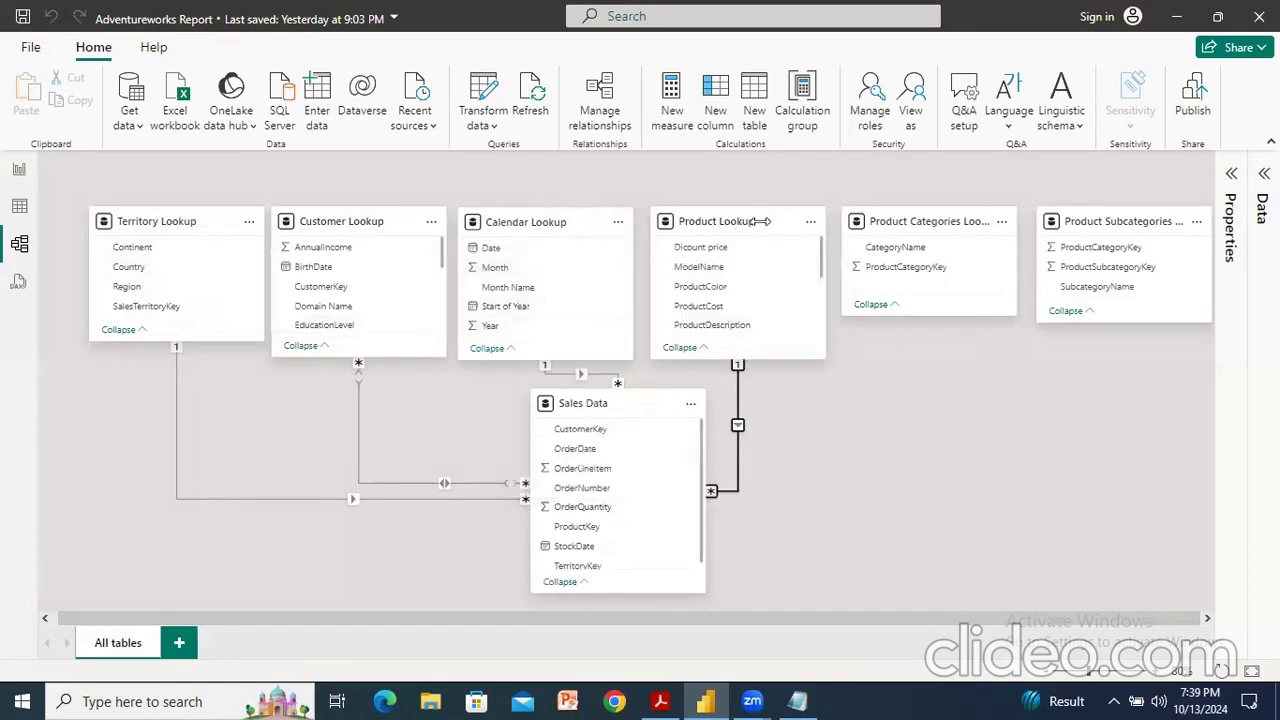
left_click_drag(894, 219, 1069, 431)
left_click_drag(1117, 215, 1113, 189)
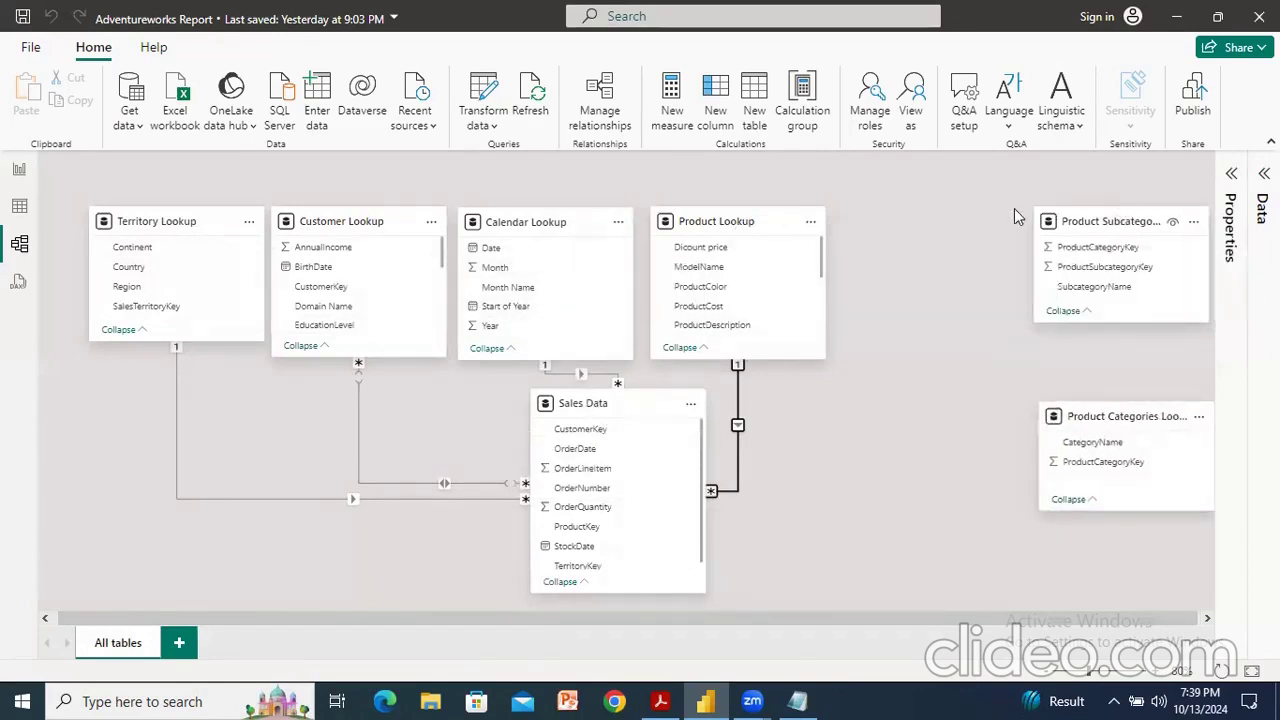
Arrange the diagram around a central Sales Data table, with Territory and Customer Lookup on one side and Calendar and Product Lookup on the other.
left_click_drag(731, 224, 880, 285)
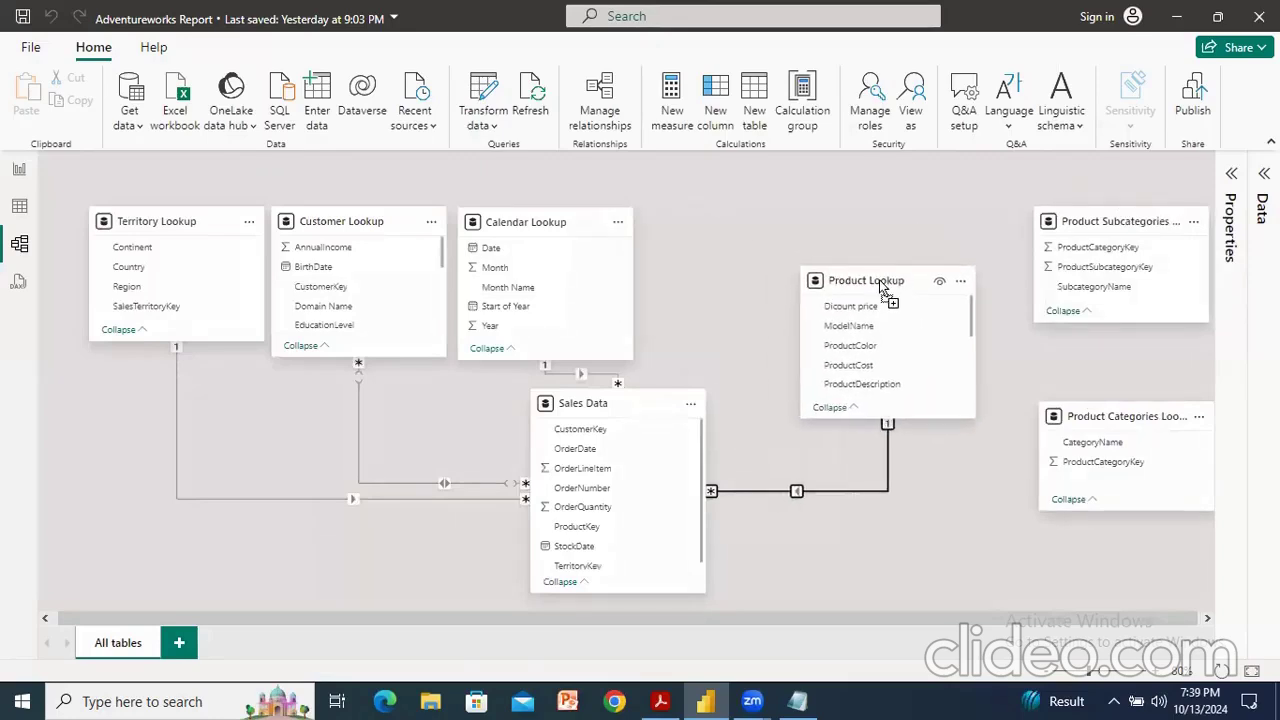
left_click_drag(546, 220, 648, 219)
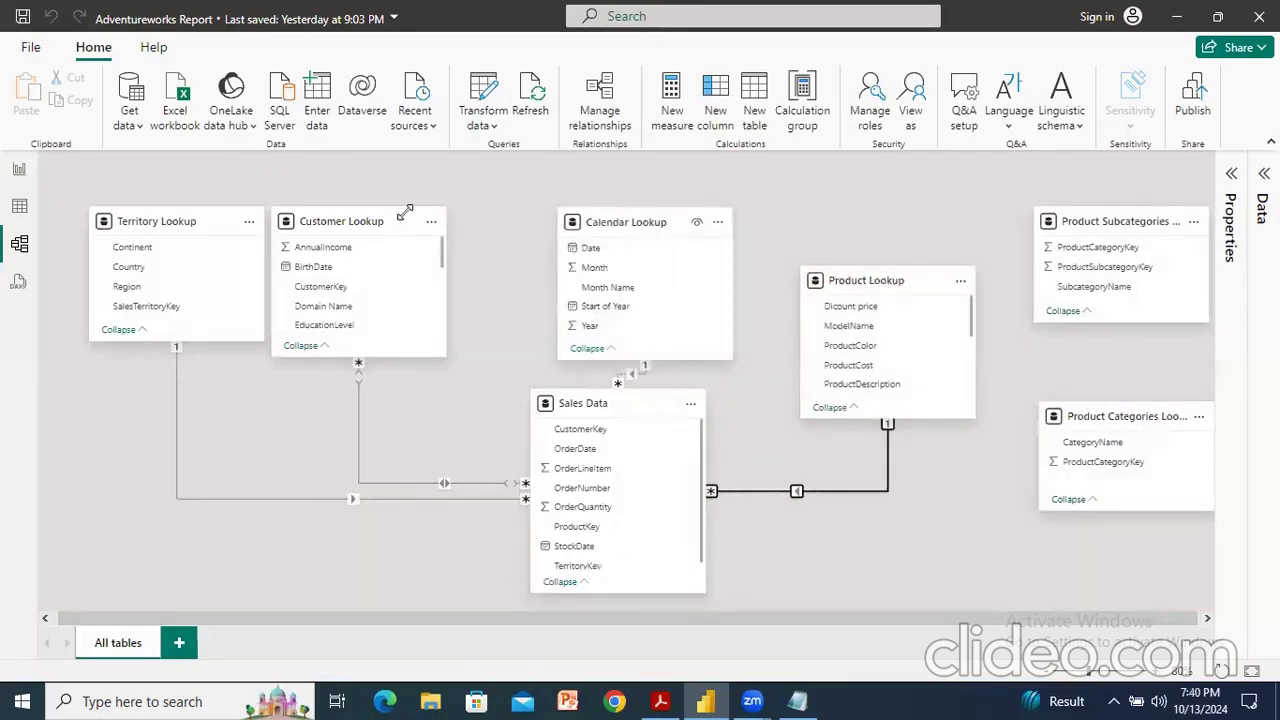
left_click_drag(405, 205, 443, 200)
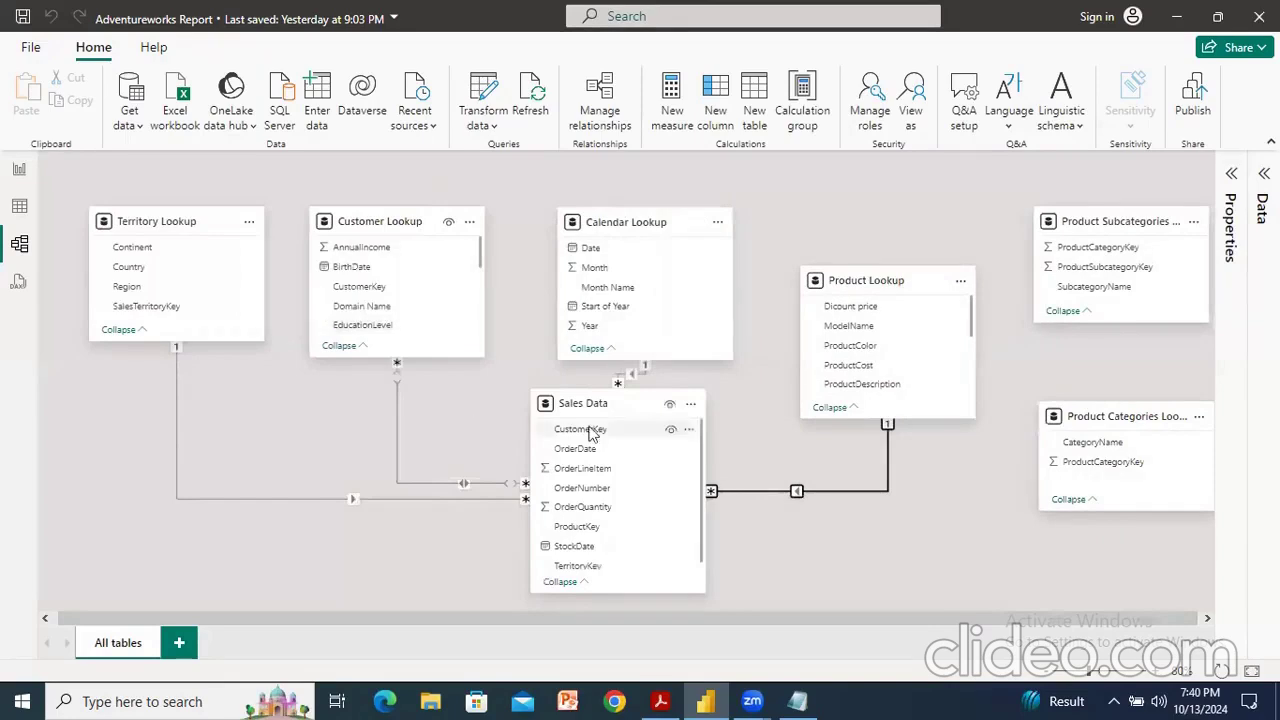
left_click_drag(880, 285, 877, 537)
left_click_drag(615, 215, 806, 205)
left_click_drag(400, 221, 278, 532)
left_click_drag(603, 404, 512, 314)
left_click_drag(240, 533, 143, 460)
left_click_drag(537, 315, 527, 289)
left_click_drag(848, 532, 766, 451)
left_click_drag(177, 453, 182, 407)
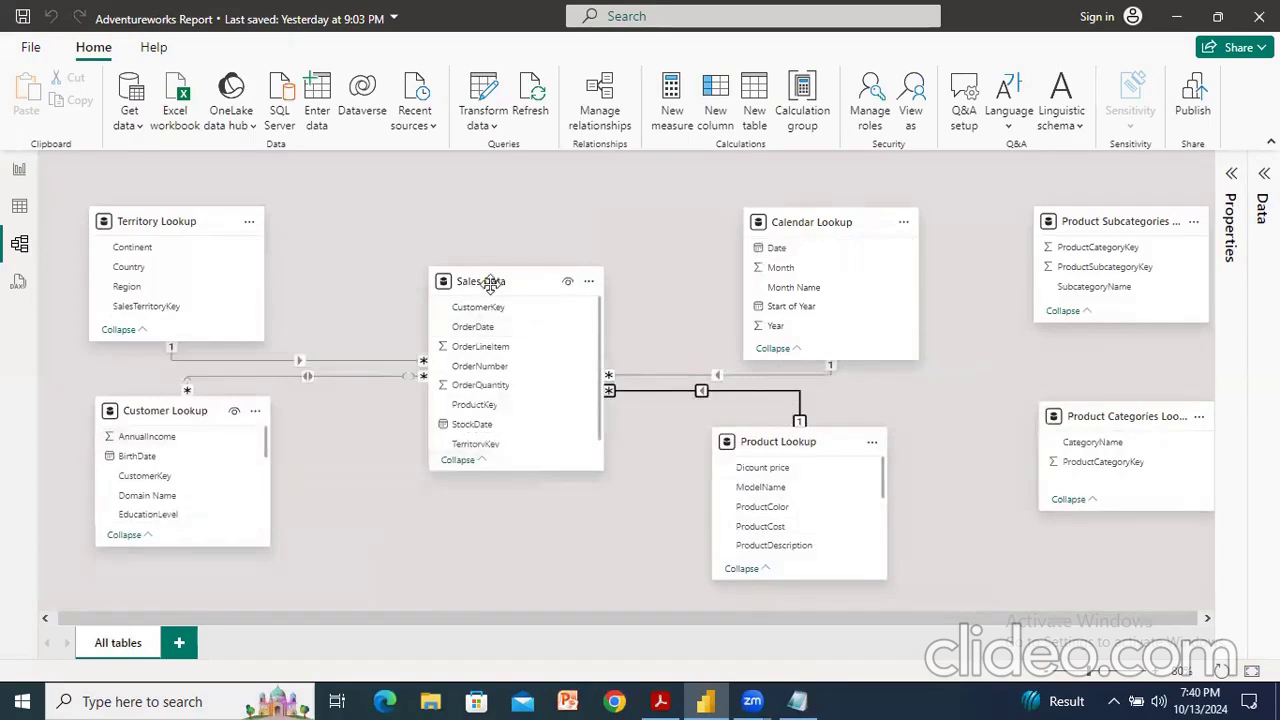
Tighten the layout by shifting Sales Data slightly, aligning Product Lookup under Calendar Lookup, and bringing Territory and Customer Lookup closer to Sales Data.
left_click_drag(490, 283, 462, 261)
left_click_drag(790, 224, 714, 224)
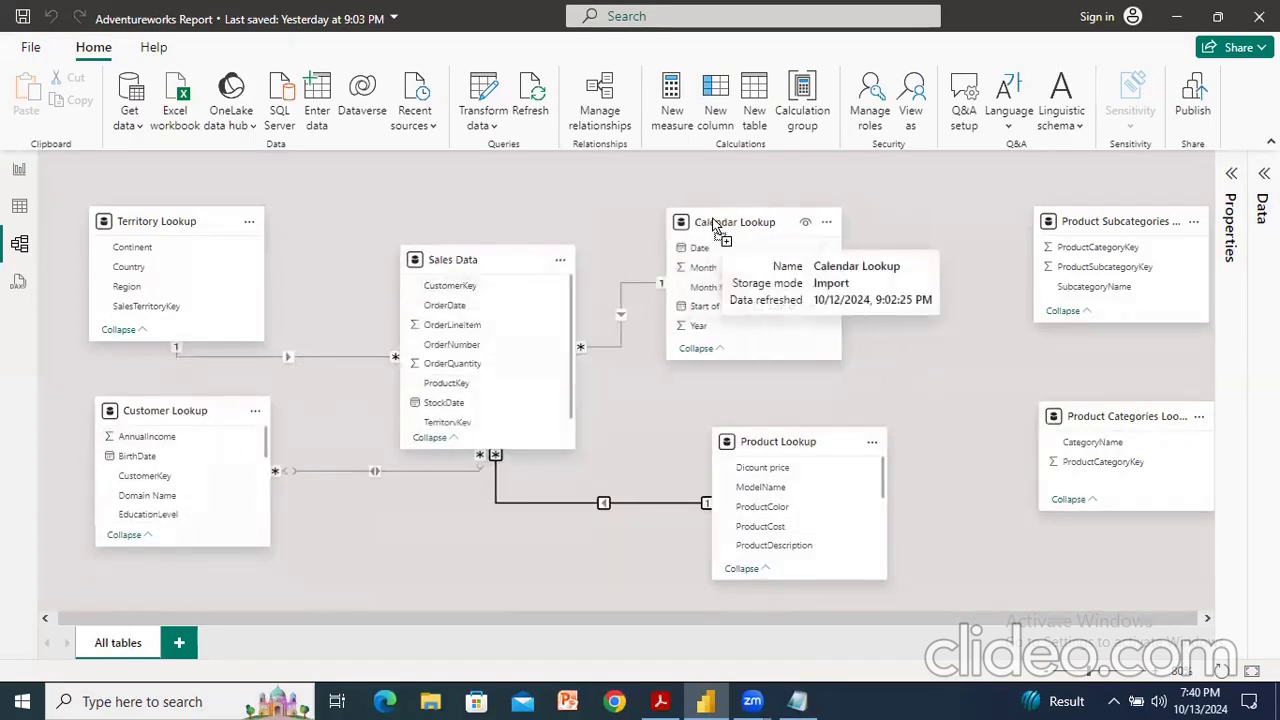
left_click_drag(785, 445, 742, 420)
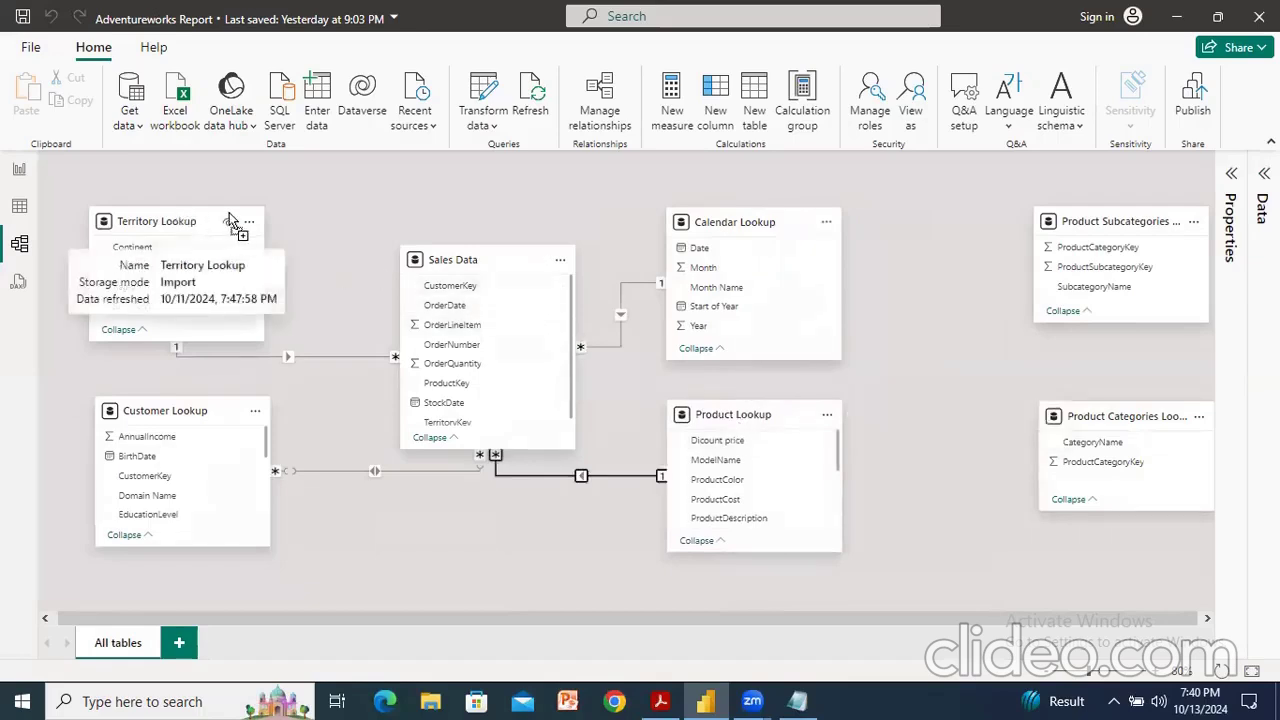
left_click_drag(230, 220, 283, 220)
left_click_drag(196, 408, 250, 415)
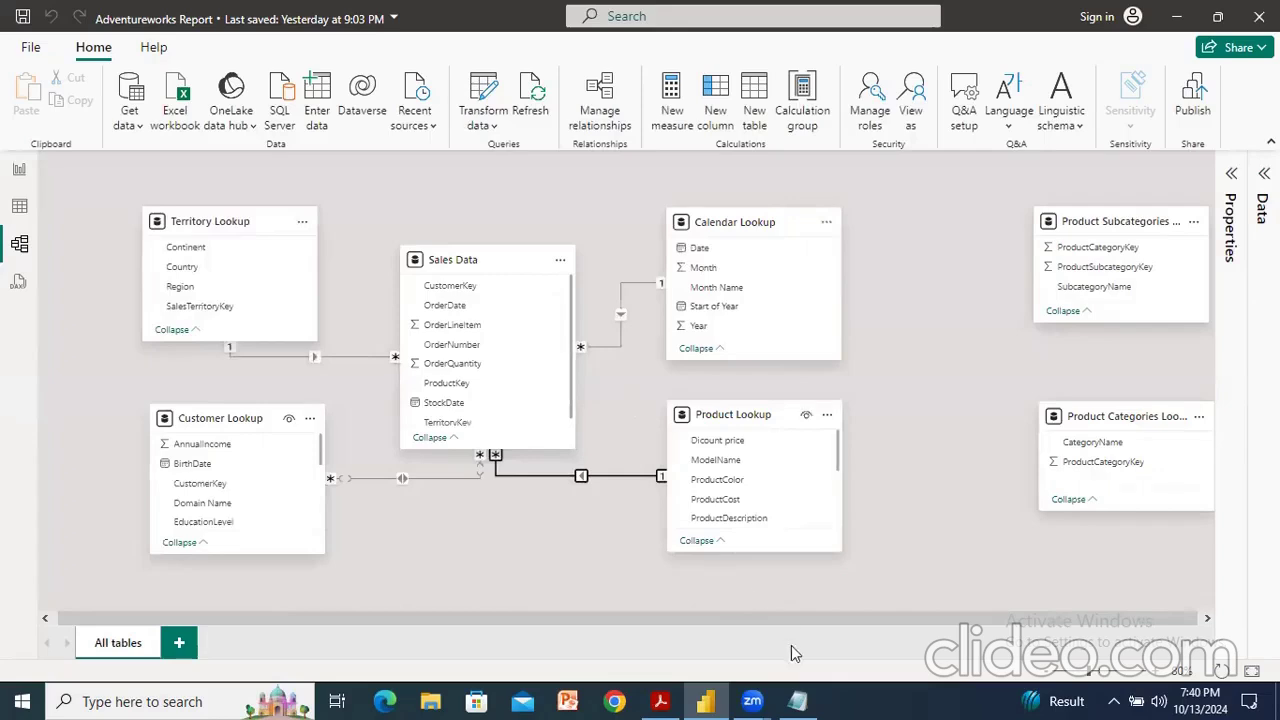
Switch to the Notepad notes and add the lines "Star Schema" and "Snowflake Schema" below the table relationships heading.
left_click(797, 701)
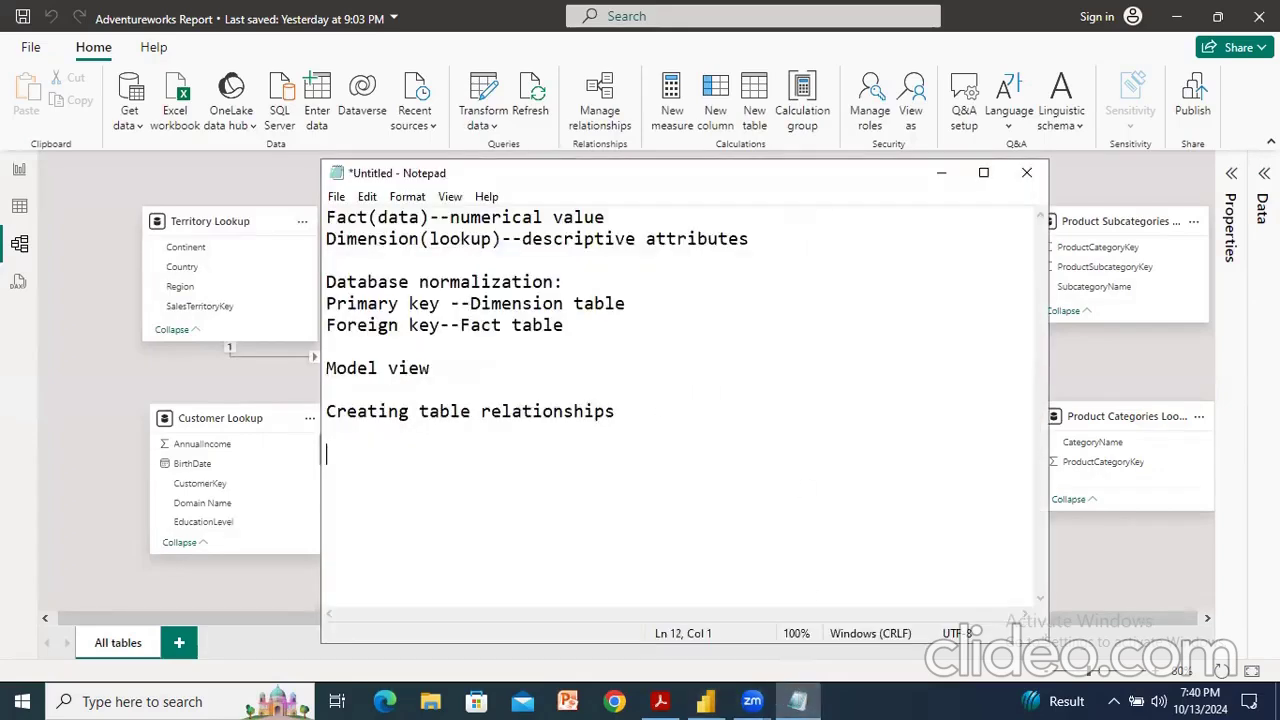
type("tionships  Star Sc")
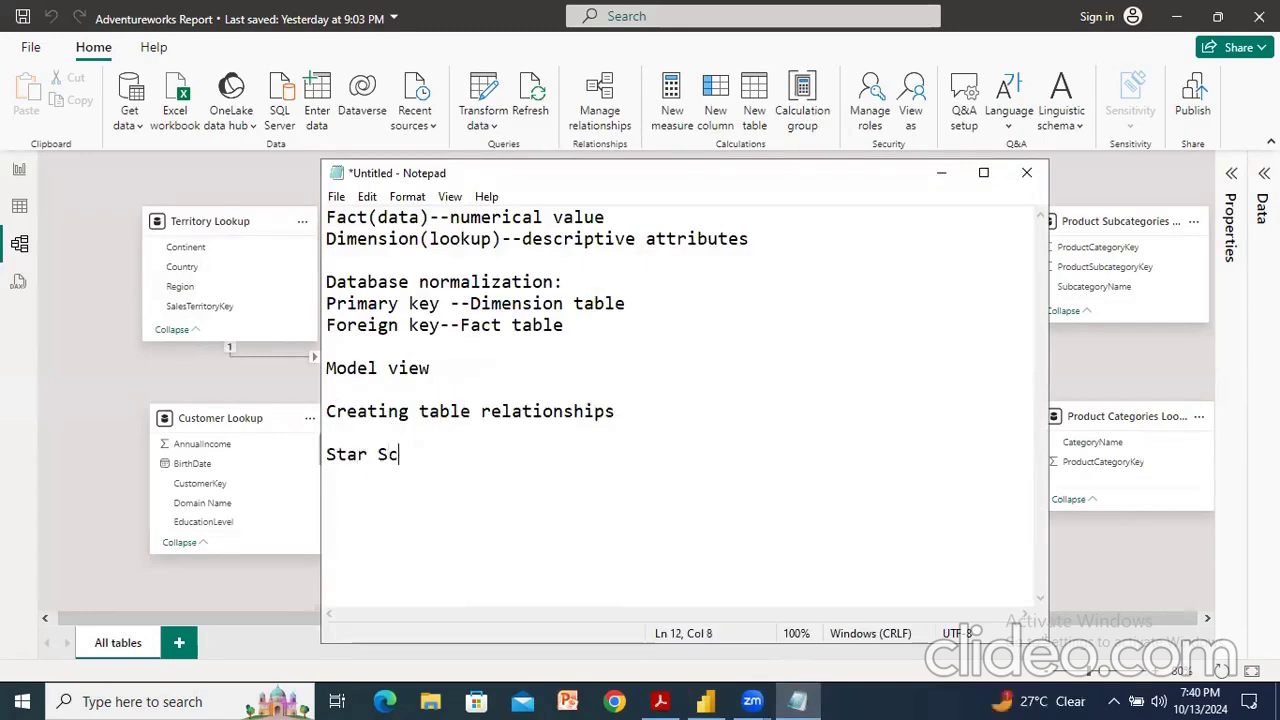
type("hema Snowfla")
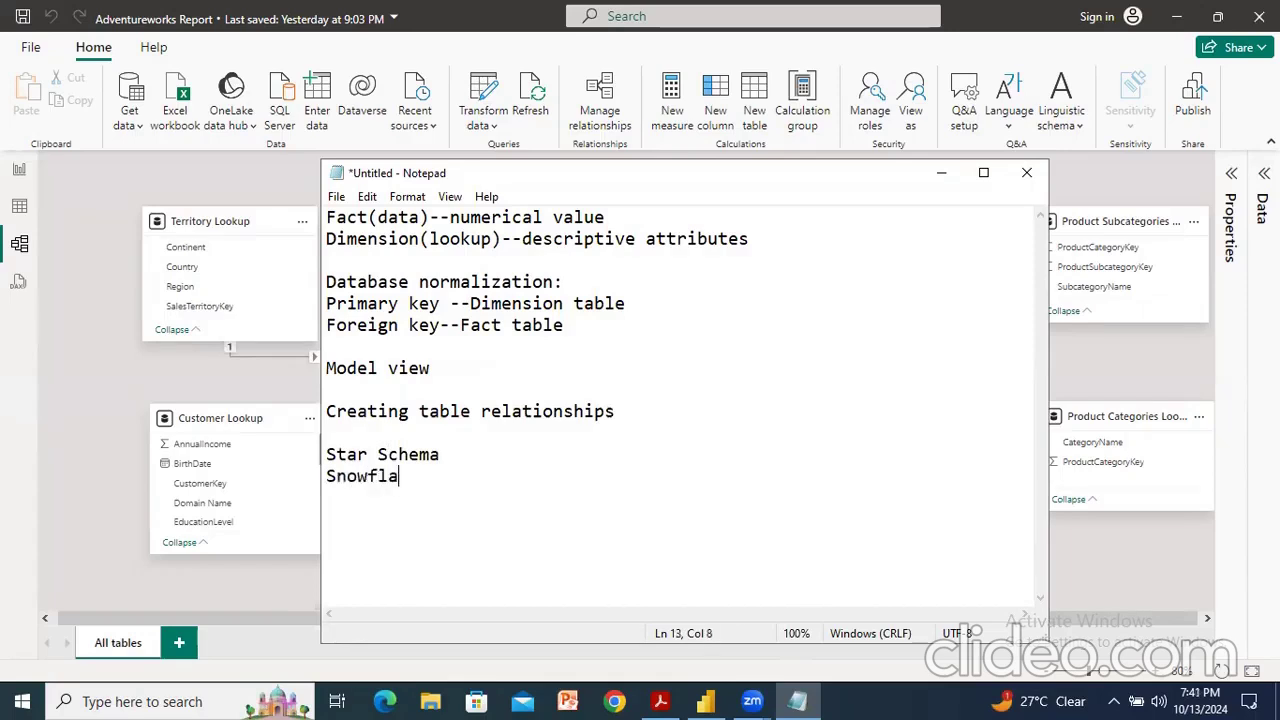
type("ke Schema")
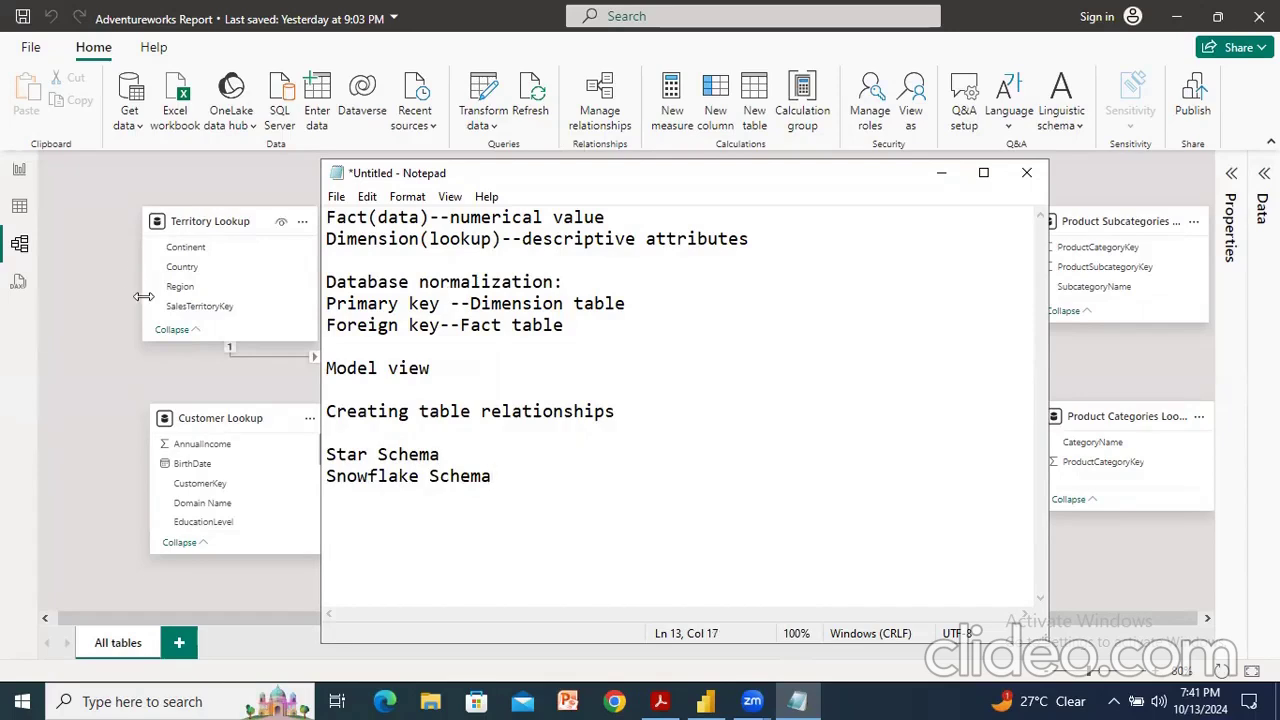
Return to the Power BI model diagram, examine how the lookup tables connect to Sales Data, and bring the Notepad notes back up.
left_click(99, 210)
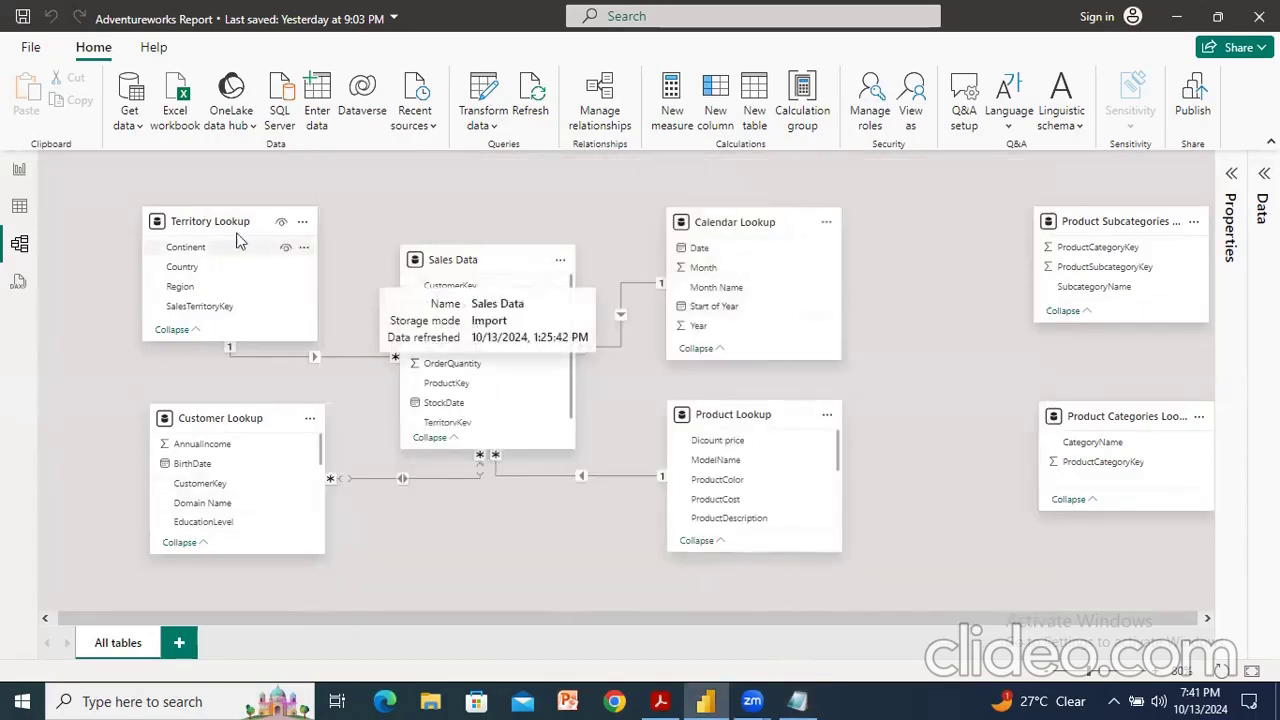
mouse_move(485, 264)
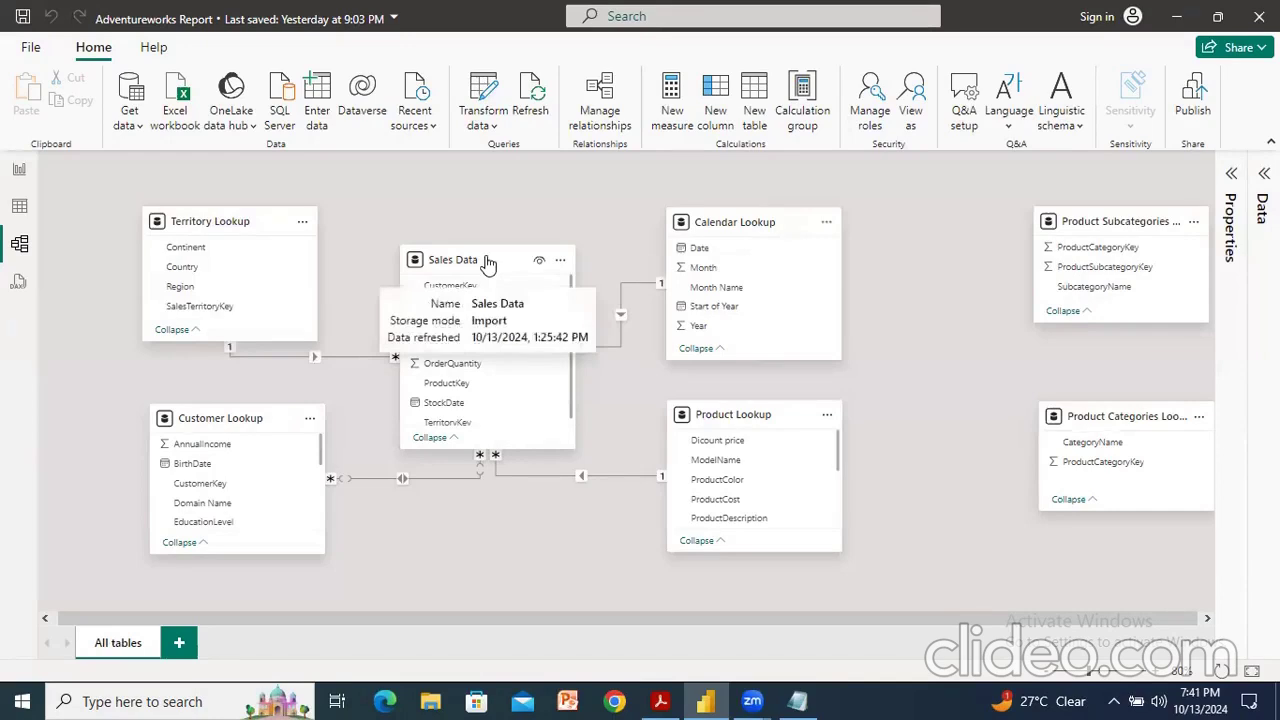
left_click(797, 701)
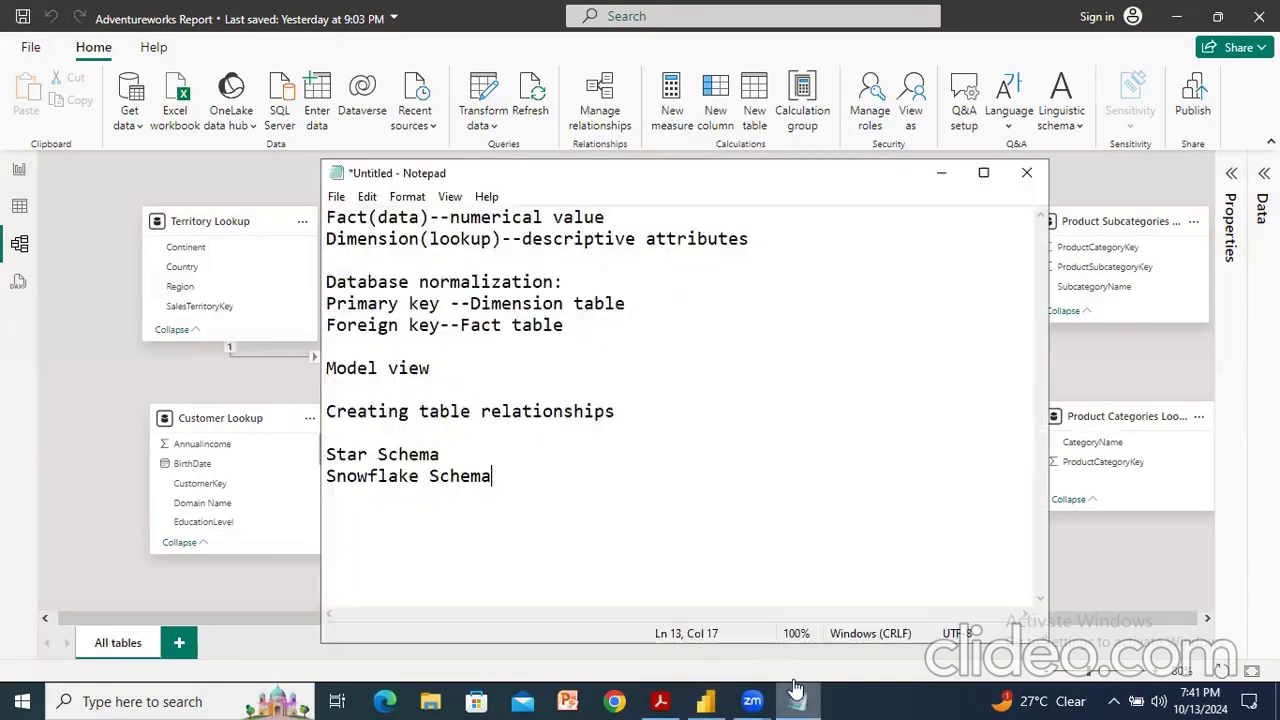
Add "---" after the Star Schema line in the notes and switch back to the Power BI model diagram.
left_click(472, 458)
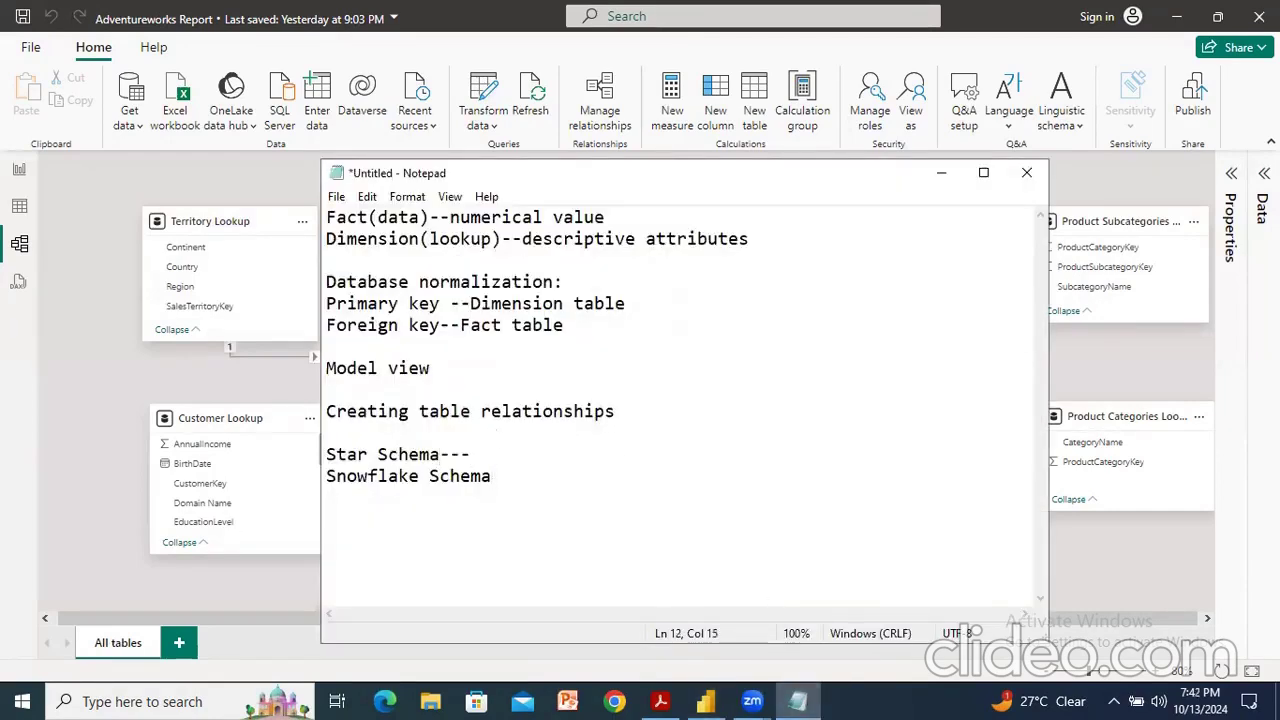
left_click(161, 386)
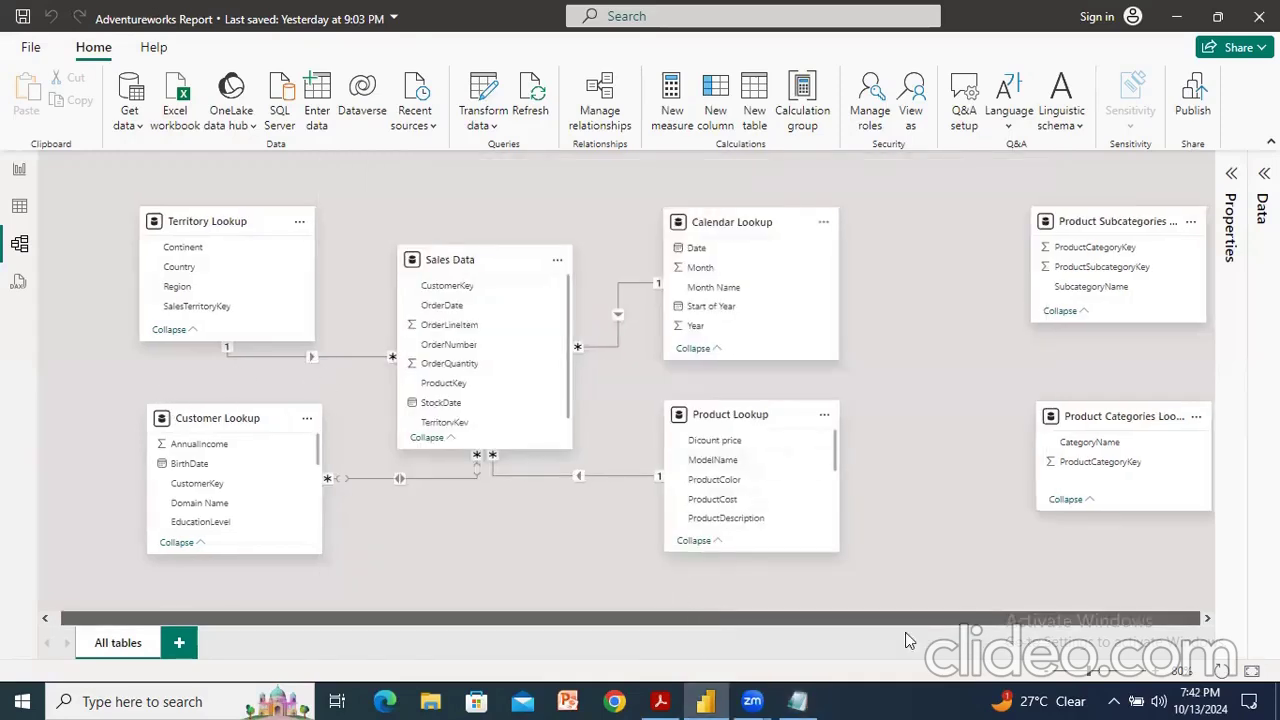
Bring Product Subcategories Lookup beside Calendar Lookup and look through the Sales Data and Product Lookup fields for a matching key.
mouse_move(1068, 226)
left_click_drag(1068, 226, 903, 226)
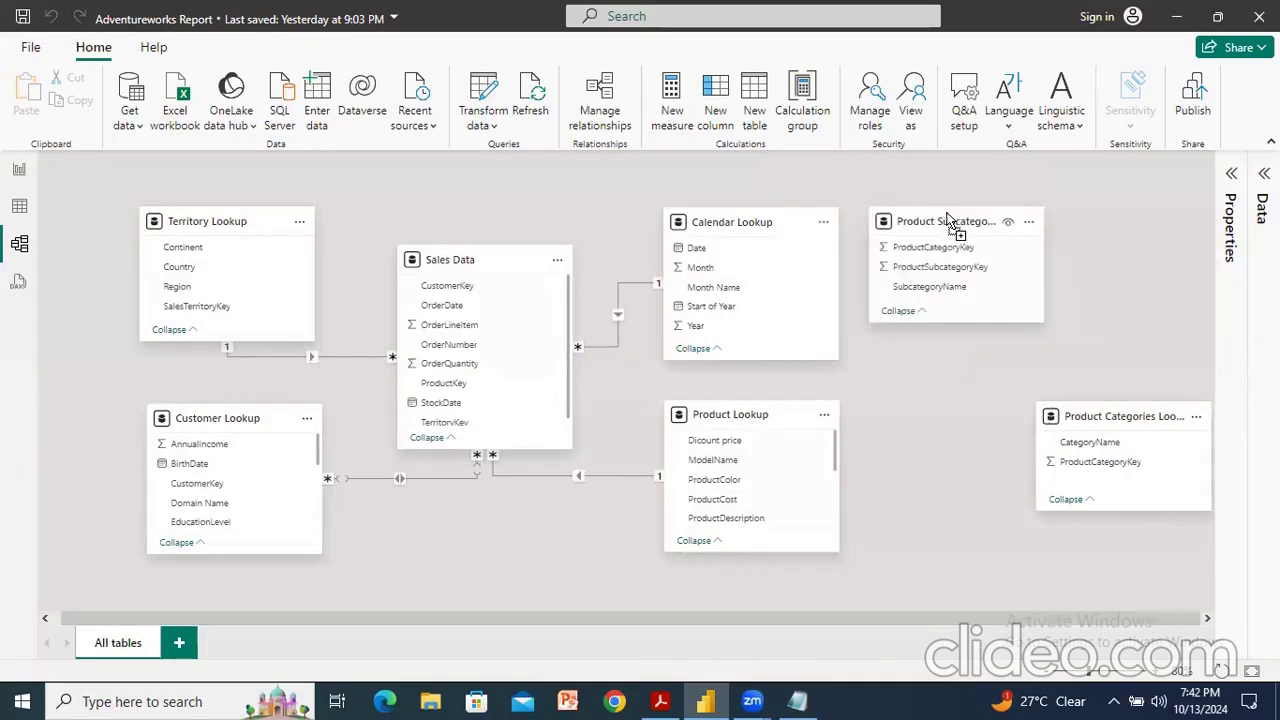
mouse_move(1140, 400)
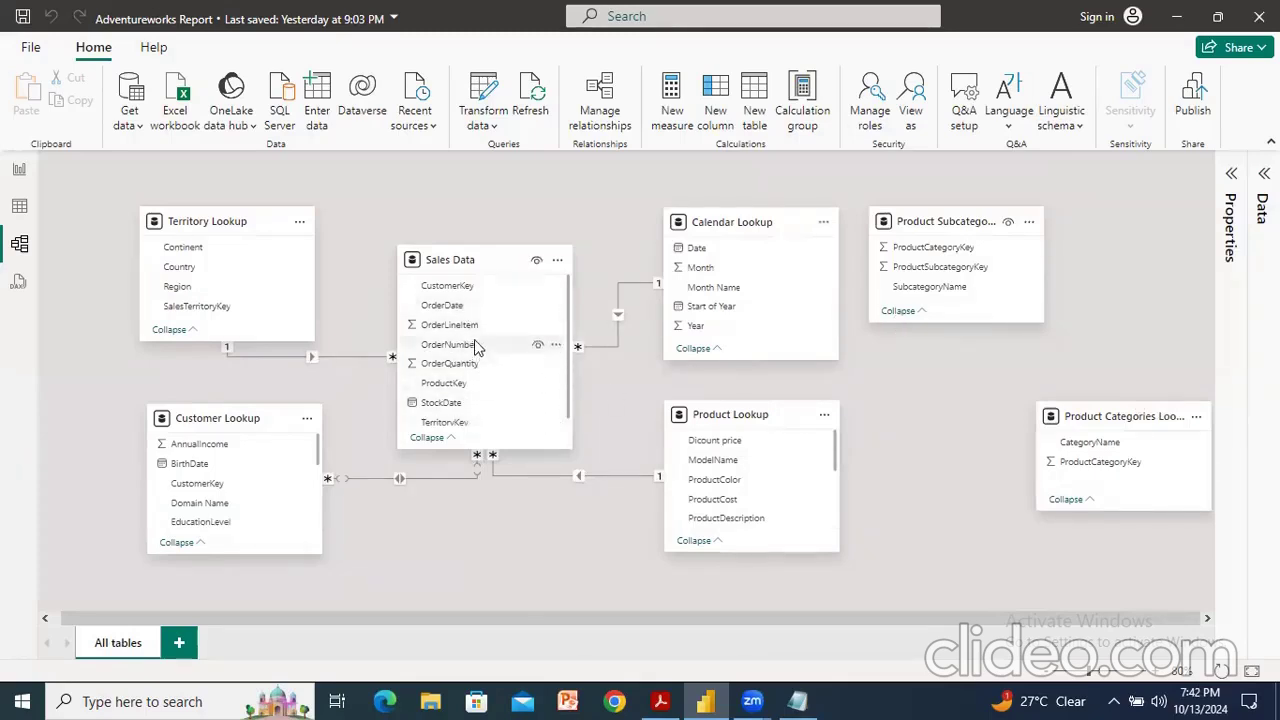
scroll(487, 352, "down", 1)
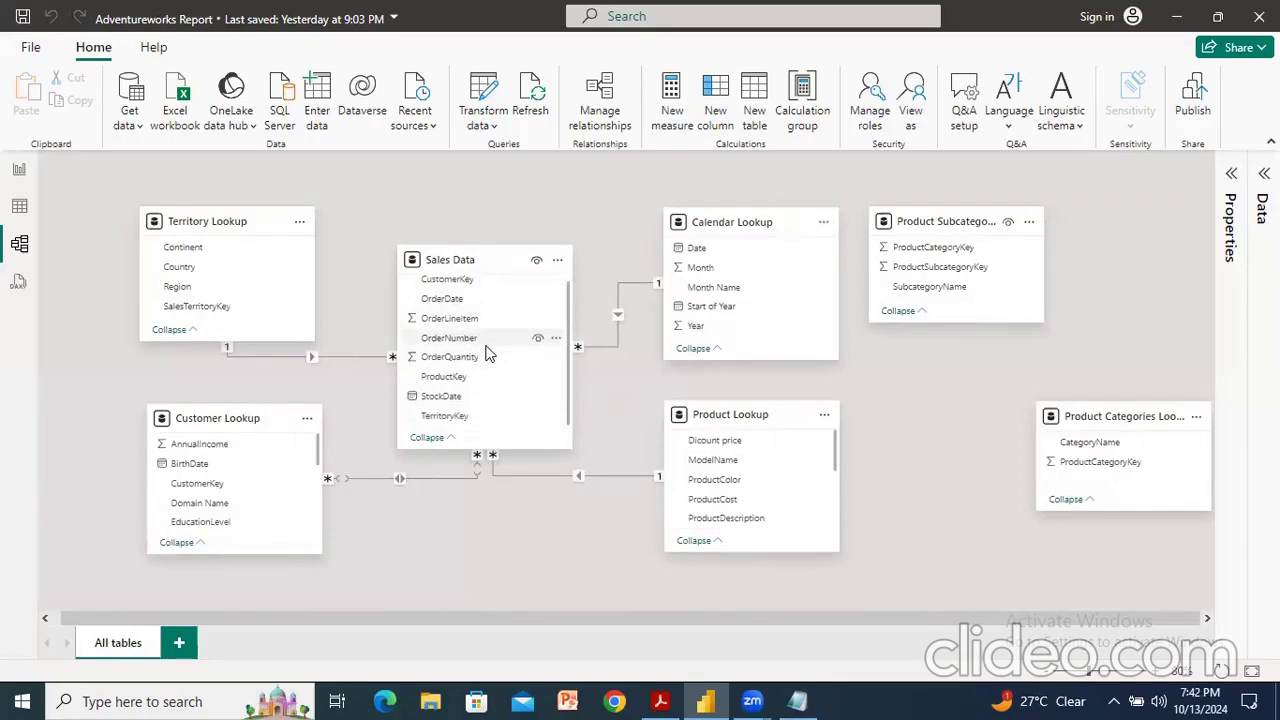
scroll(487, 352, "up", 1)
scroll(487, 352, "down", 1)
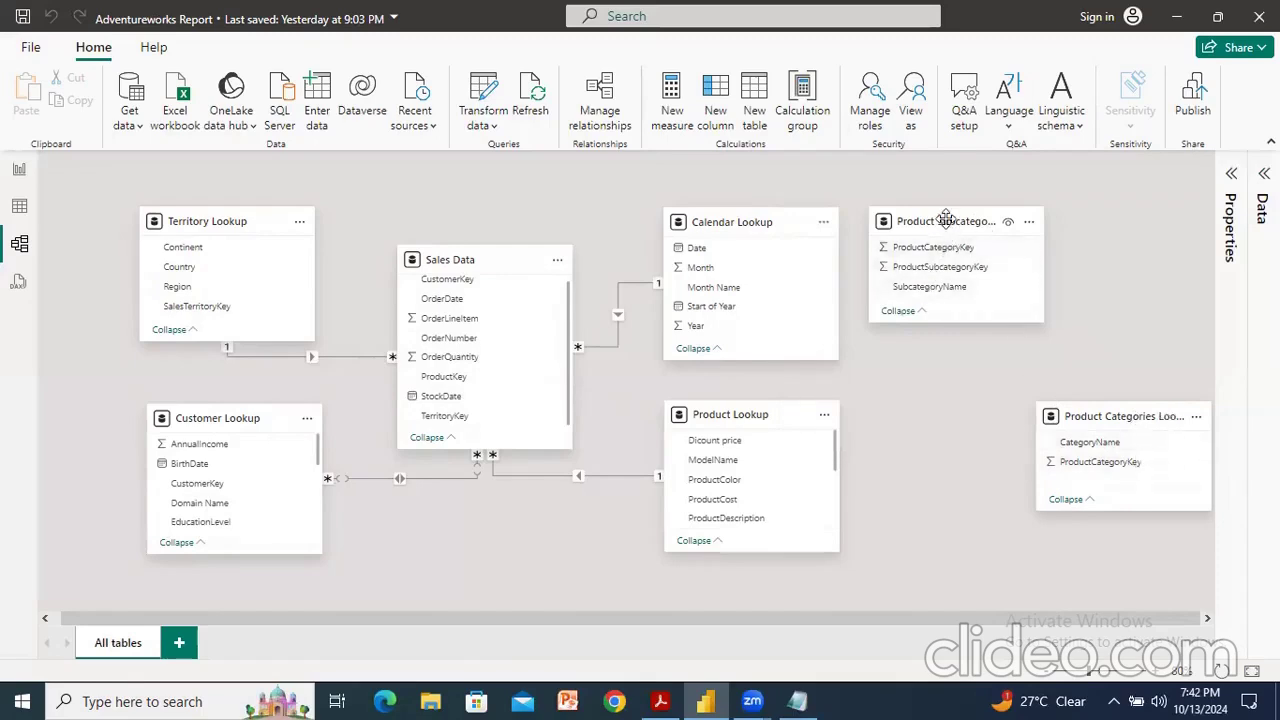
scroll(755, 495, "down", 3)
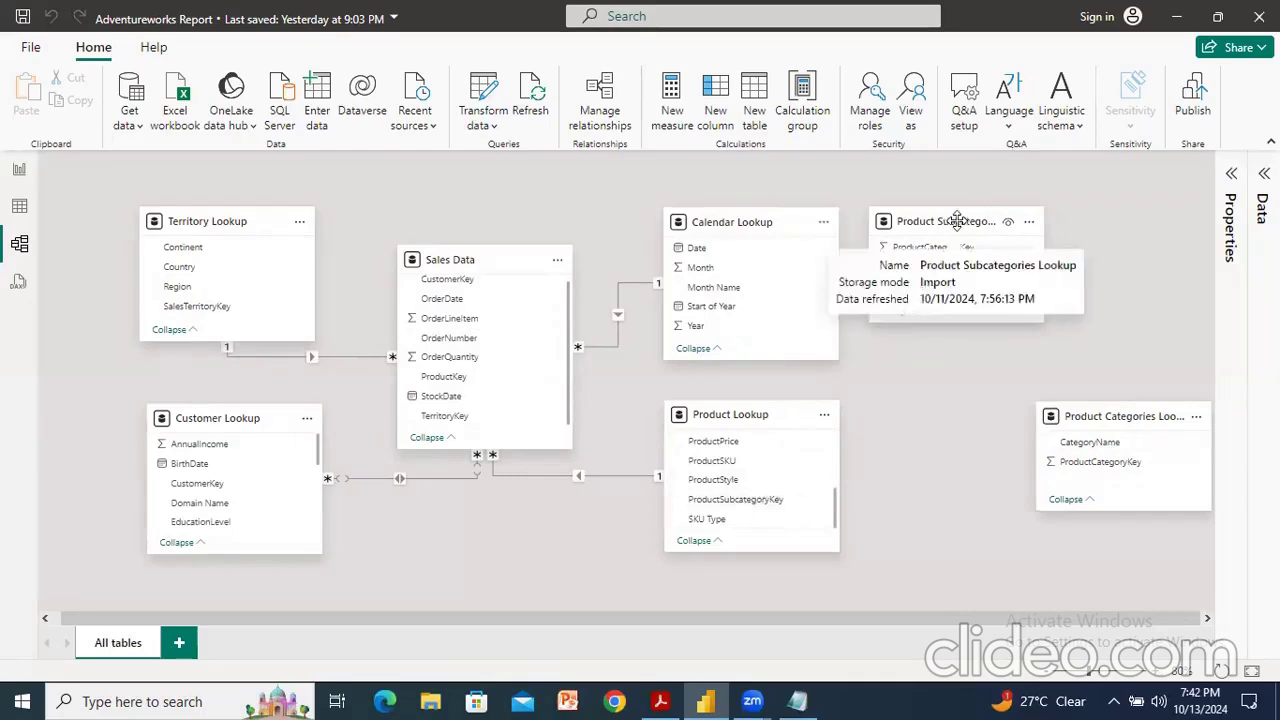
Space out both product tables and relate ProductSubcategoryKey in Product Lookup to Product Subcategories Lookup as an active many-to-one, single-direction relationship.
left_click_drag(951, 220, 1018, 233)
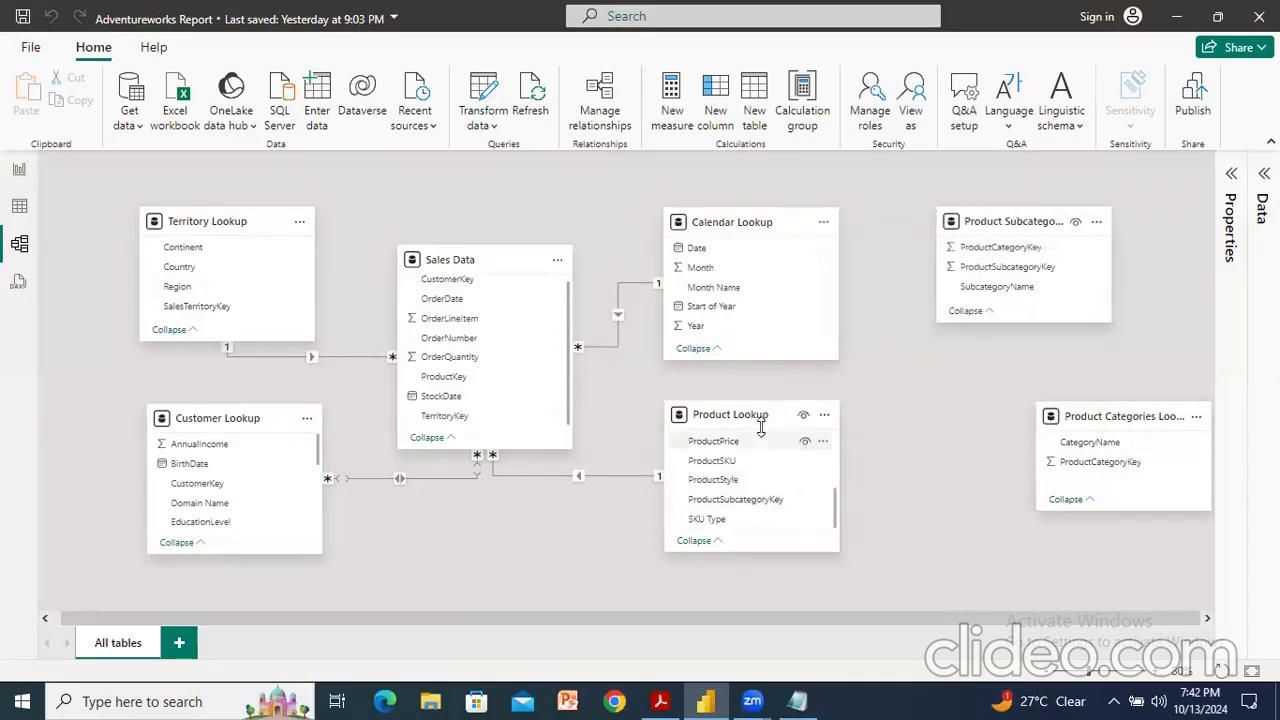
mouse_move(754, 412)
left_mouse_down()
mouse_move(738, 388)
mouse_move(747, 416)
mouse_move(718, 424)
mouse_move(755, 437)
left_mouse_up()
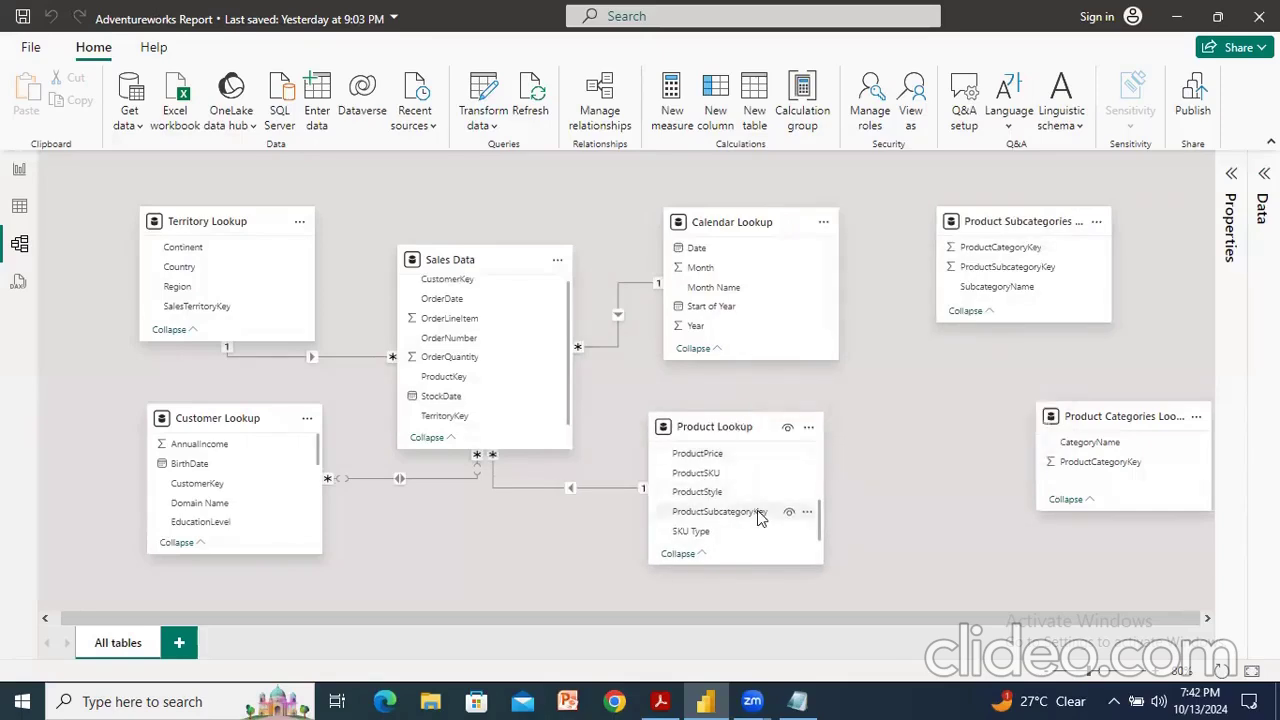
left_click_drag(757, 516, 987, 267)
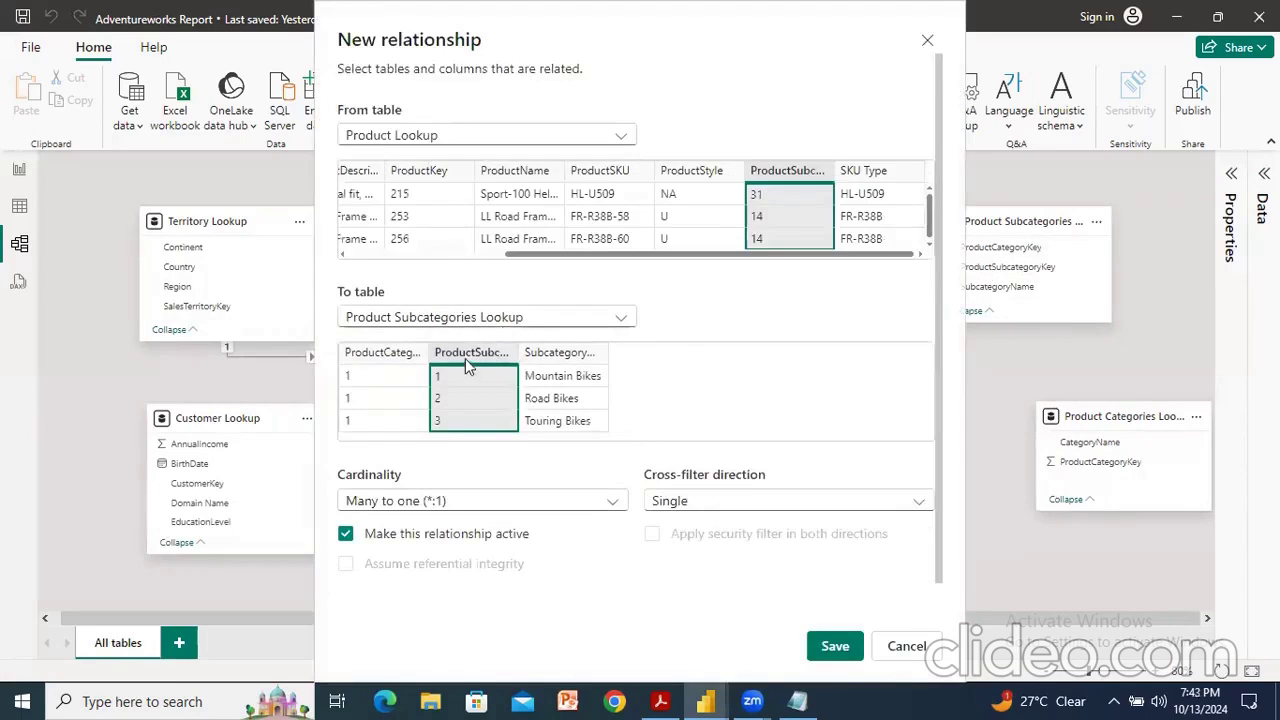
left_click(830, 643)
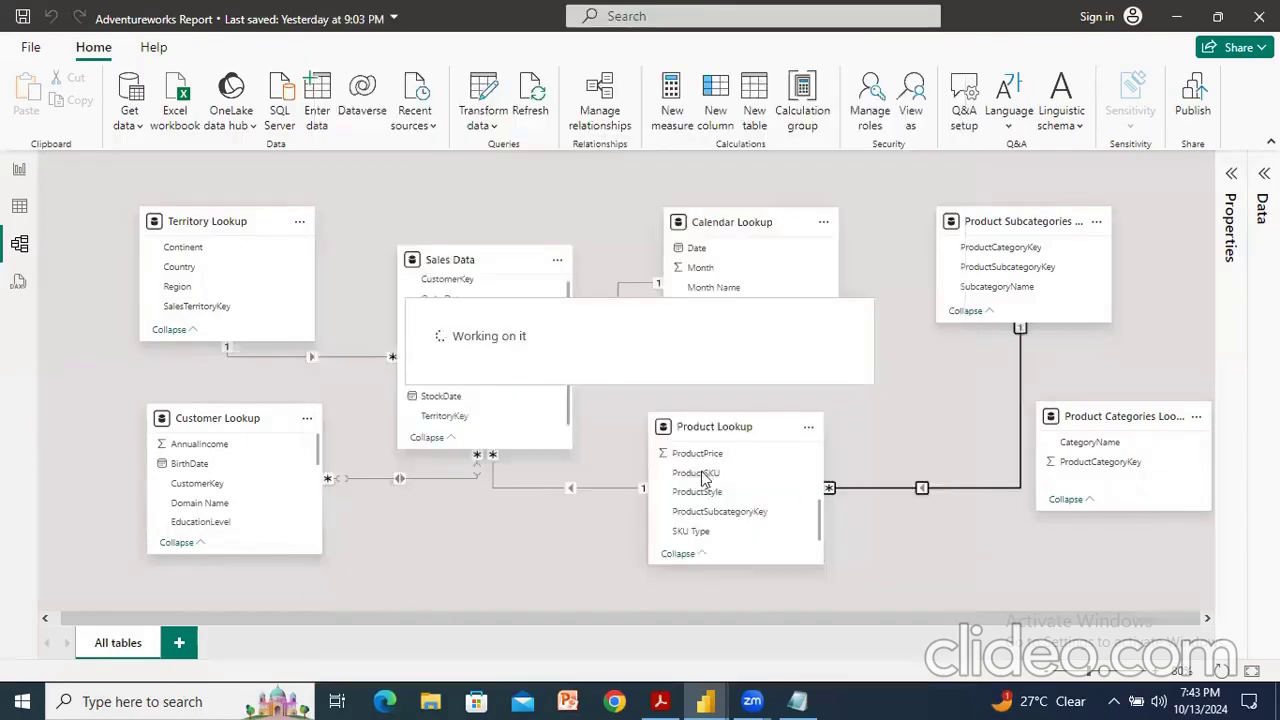
Relate ProductCategoryKey in Product Subcategories Lookup to Product Categories Lookup as an active many-to-one relationship with single cross-filter direction.
left_click(730, 512)
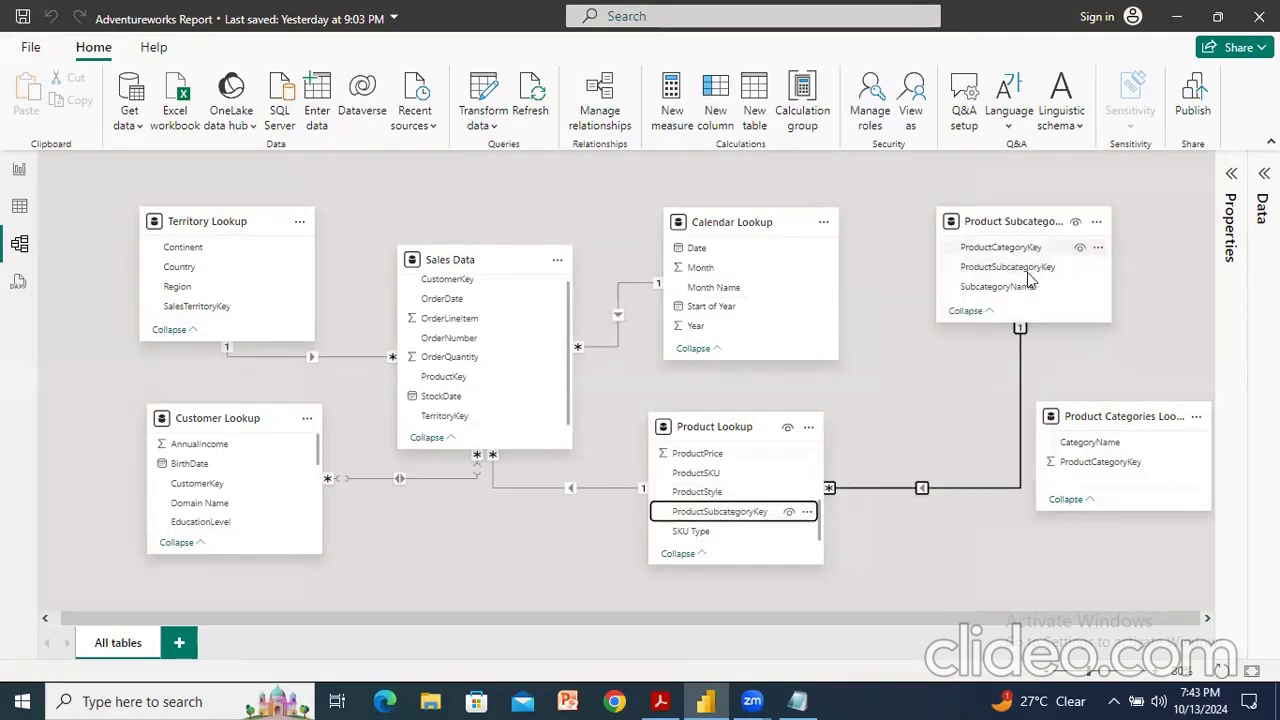
left_click_drag(1000, 247, 1123, 462)
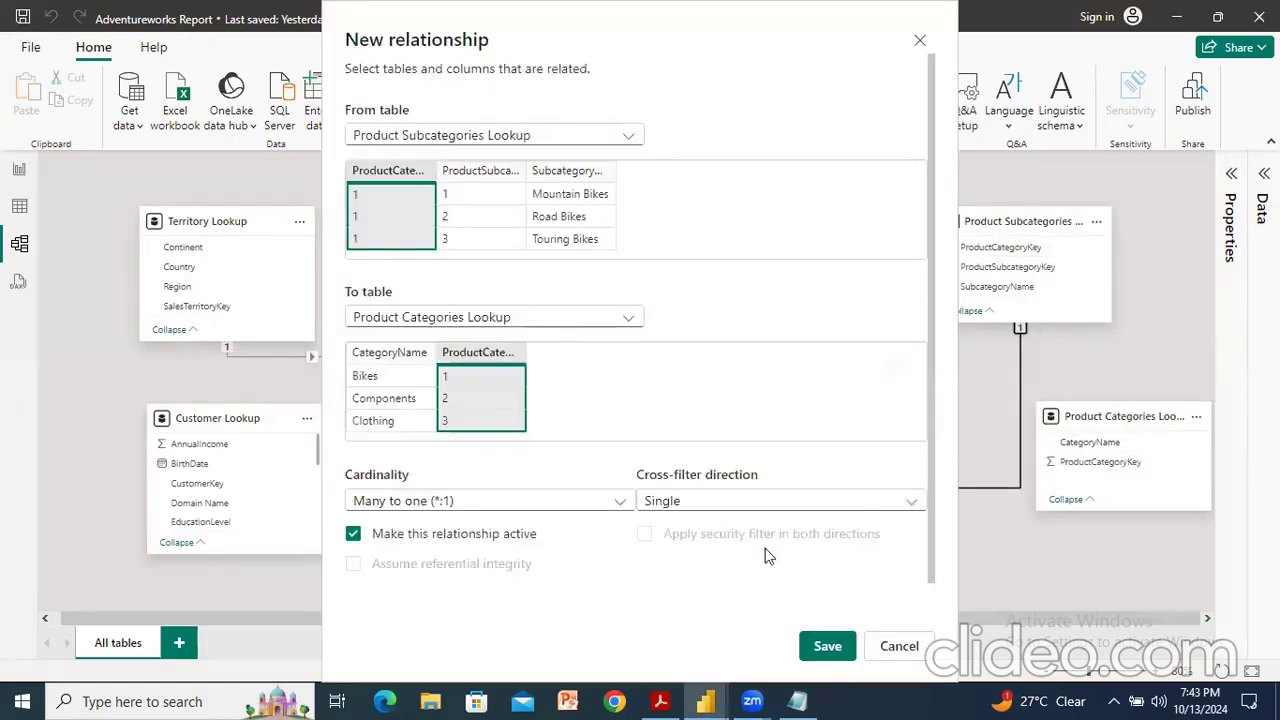
left_click(827, 646)
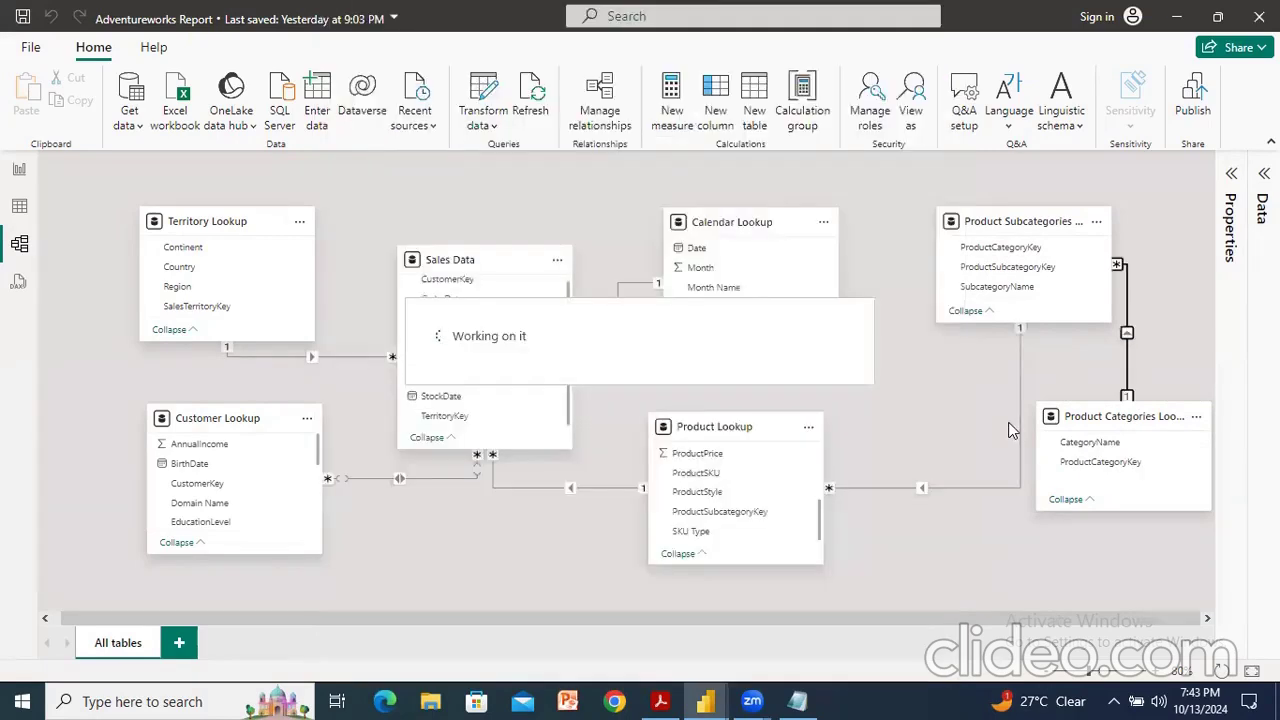
Arrange Product Lookup under Calendar Lookup, Product Subcategories Lookup beside it, and Product Categories Lookup above the subcategories table as a snowflake branch.
left_click_drag(706, 410, 639, 393)
left_click_drag(1012, 221, 890, 419)
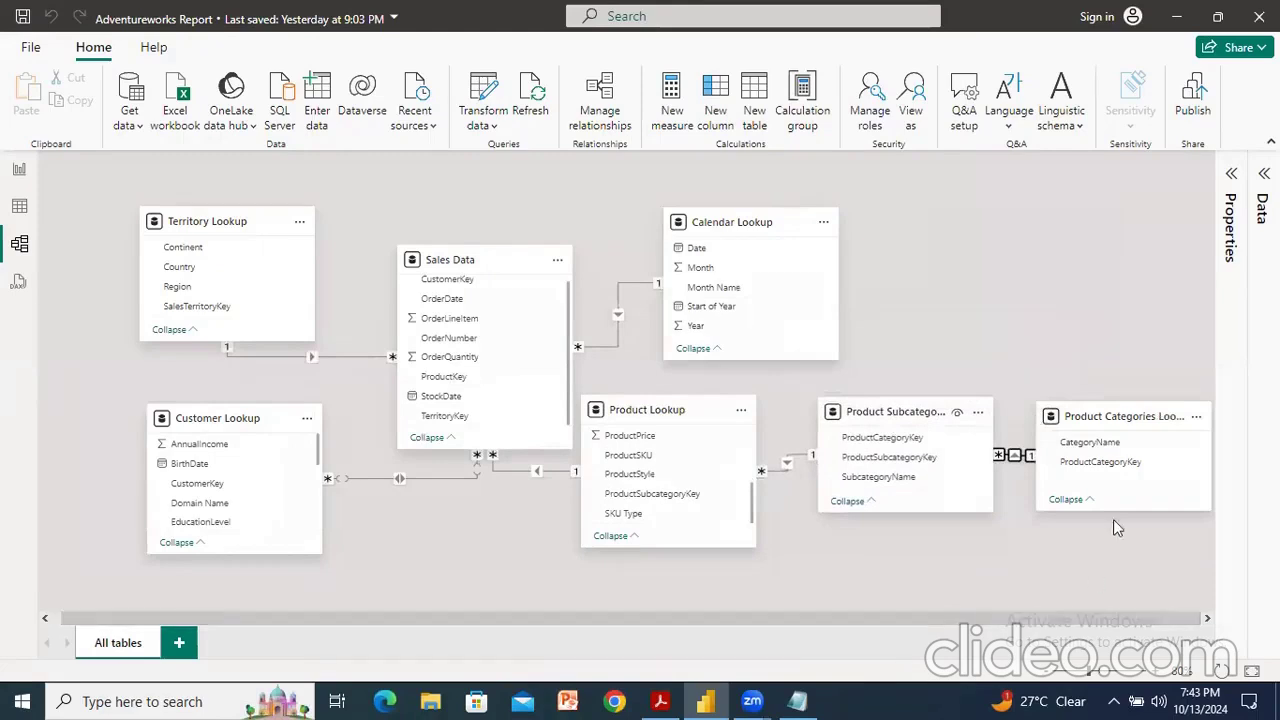
left_click_drag(1100, 416, 1103, 222)
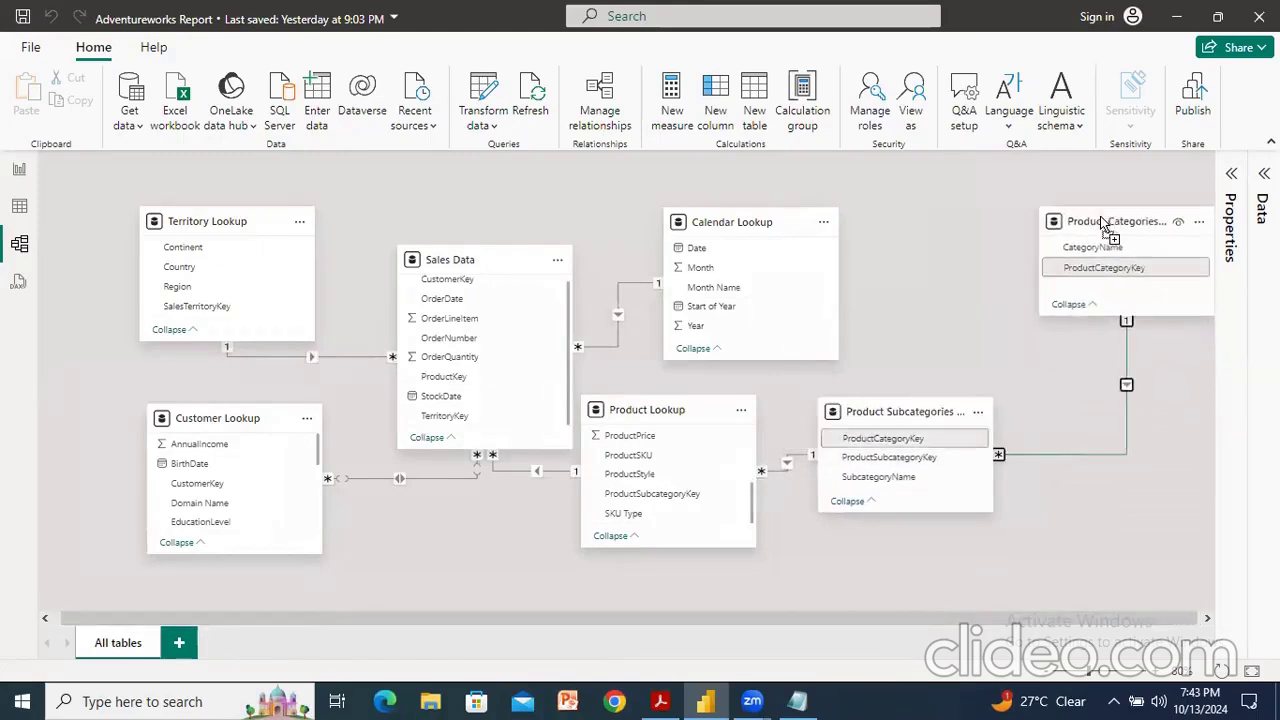
left_click_drag(868, 410, 951, 438)
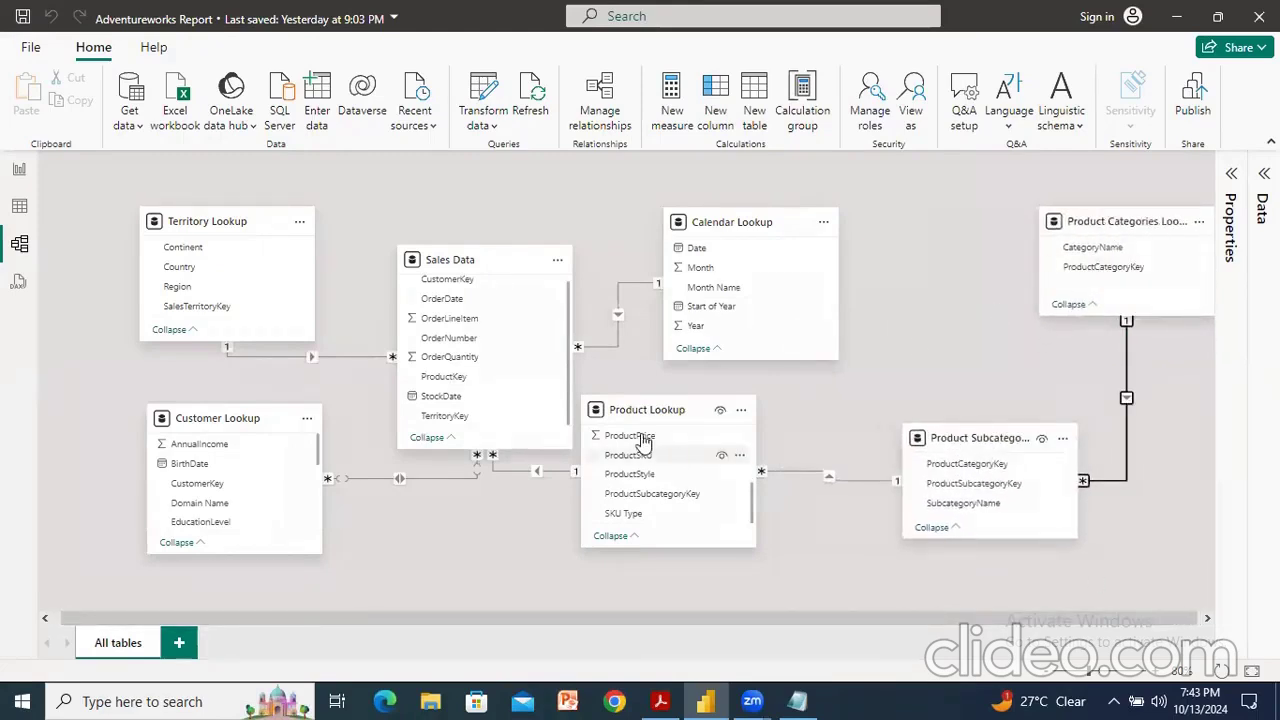
left_click_drag(598, 424, 657, 450)
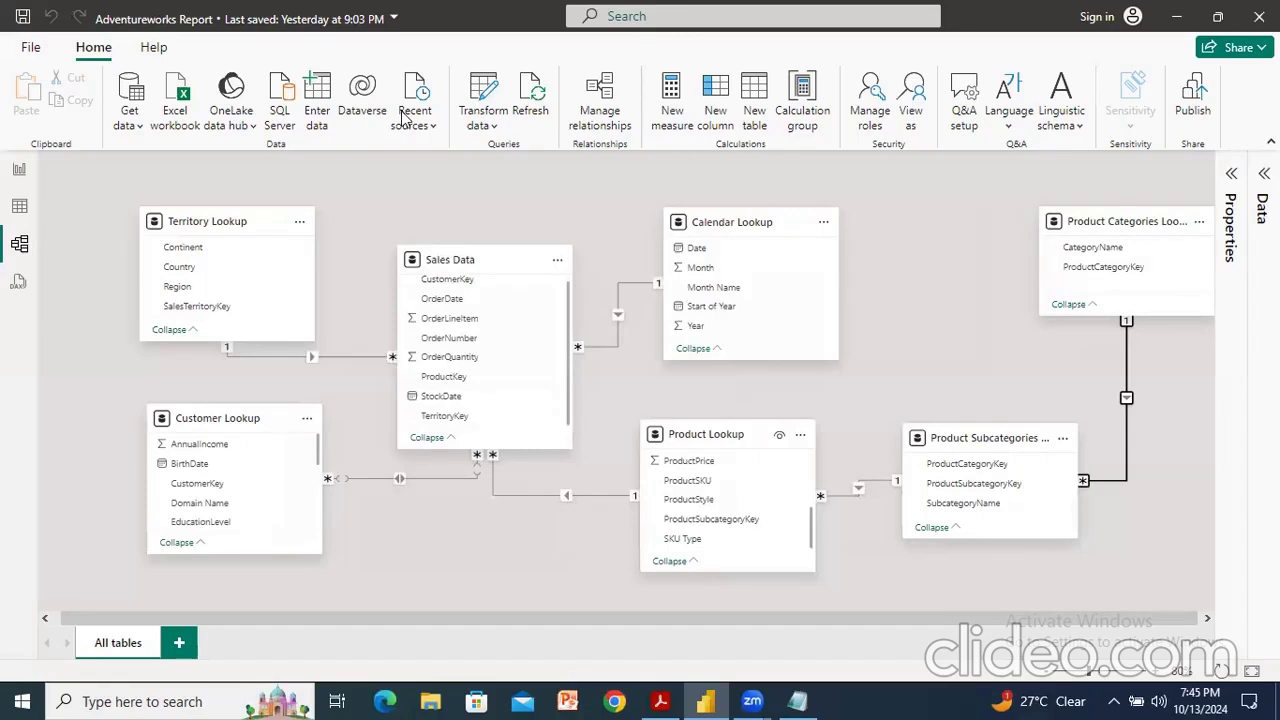
Circle the Sales Data to Calendar Lookup relationship, trace OrderDate and StockDate to Date with the annotation pen, and clear the markings.
left_click(388, 469)
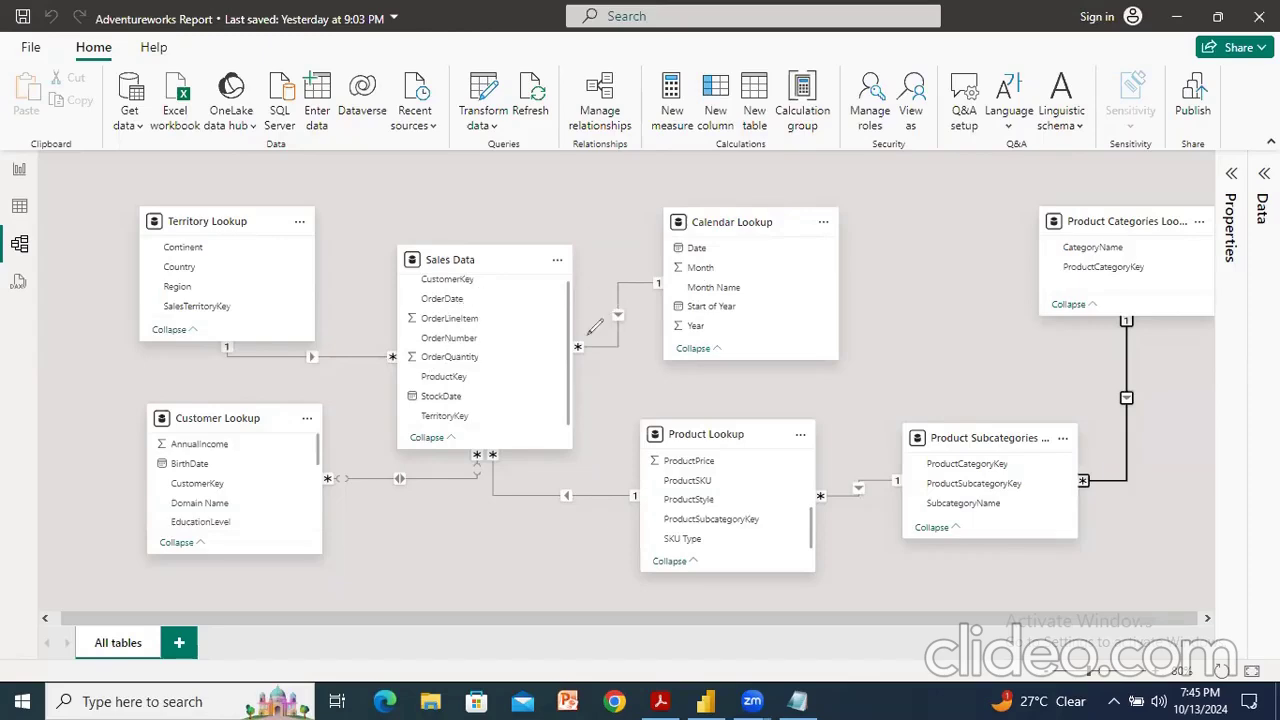
mouse_move(577, 325)
left_mouse_down()
mouse_move(678, 258)
mouse_move(582, 288)
mouse_move(574, 345)
left_mouse_up()
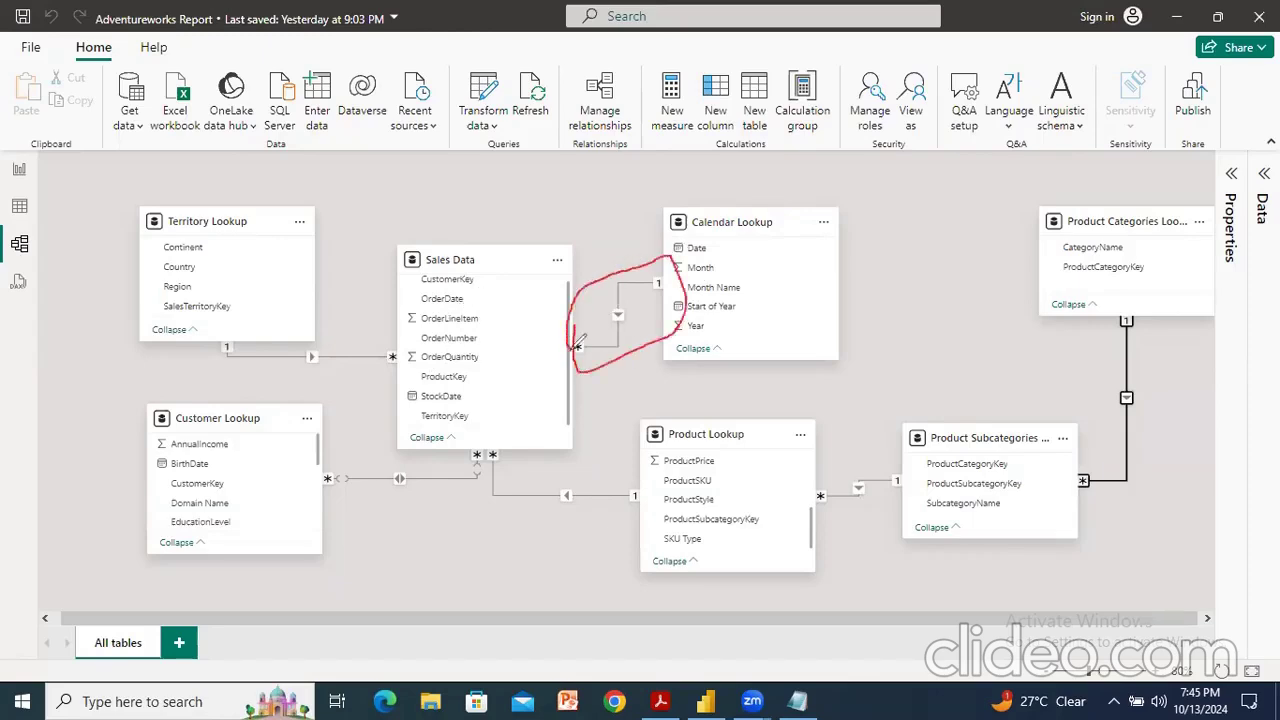
left_click_drag(465, 300, 699, 248)
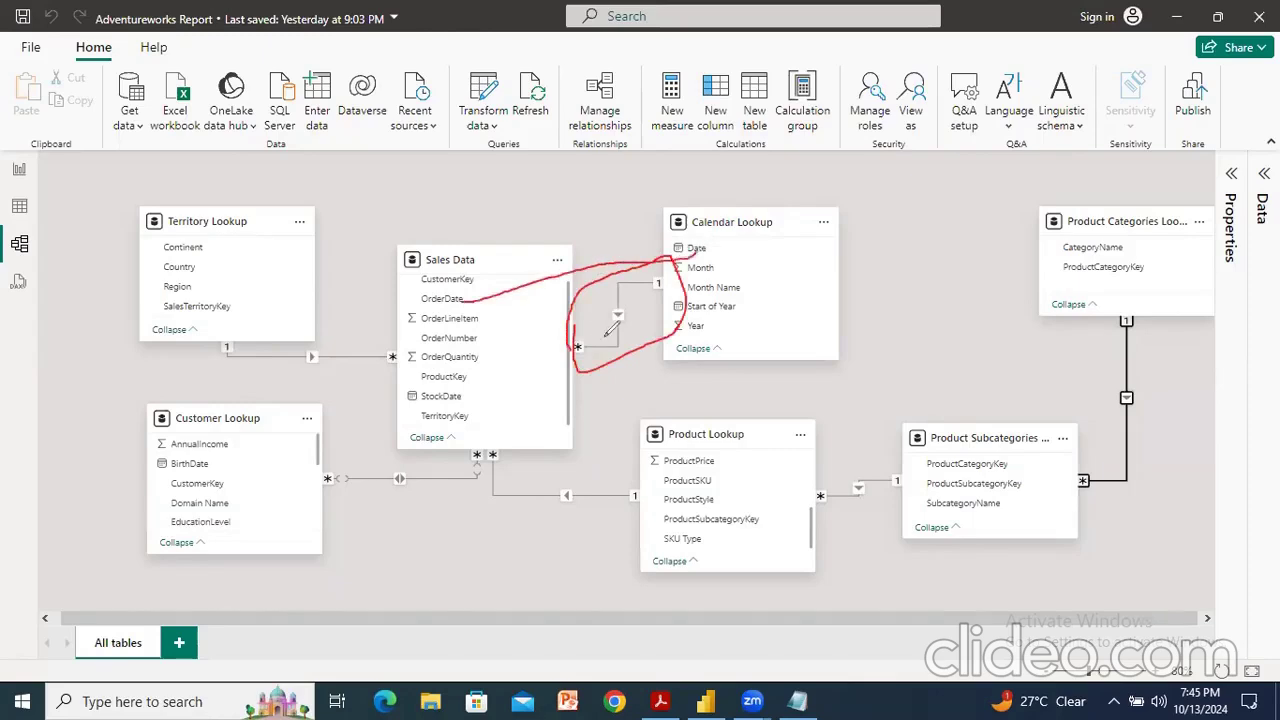
left_click_drag(603, 342, 605, 348)
mouse_move(463, 393)
left_mouse_down()
mouse_move(508, 396)
mouse_move(708, 238)
left_mouse_up()
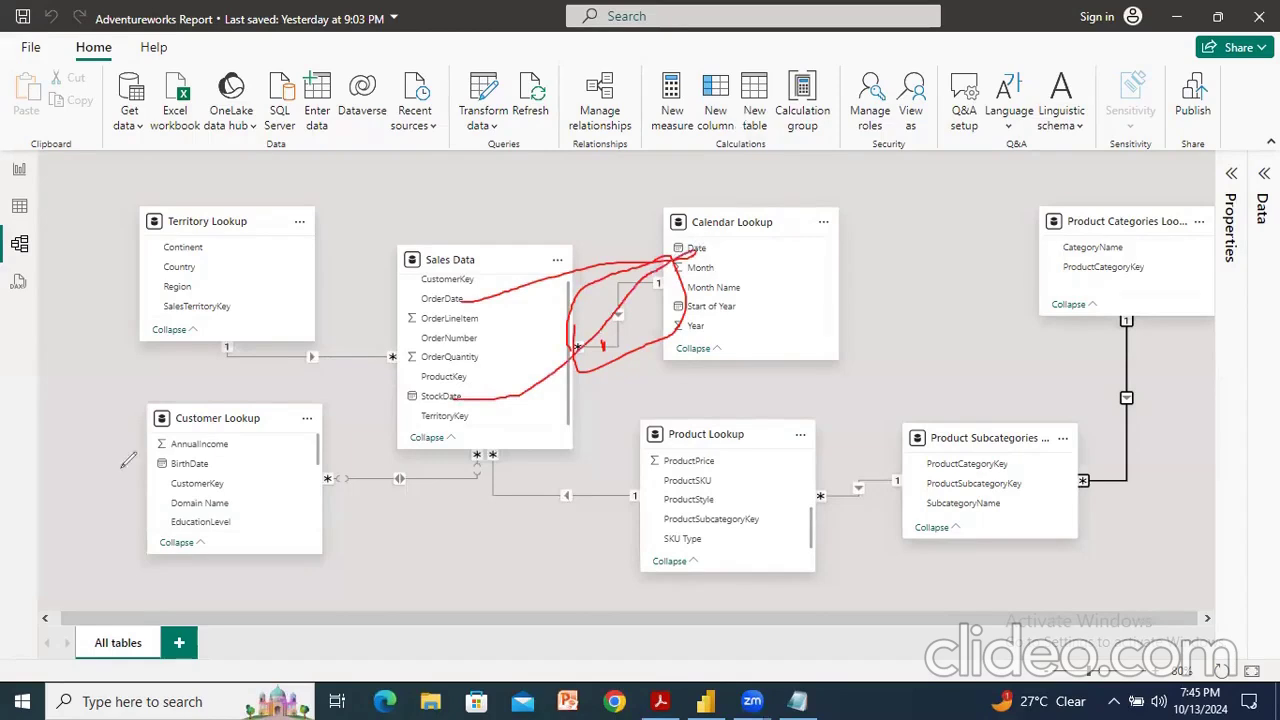
key("Escape")
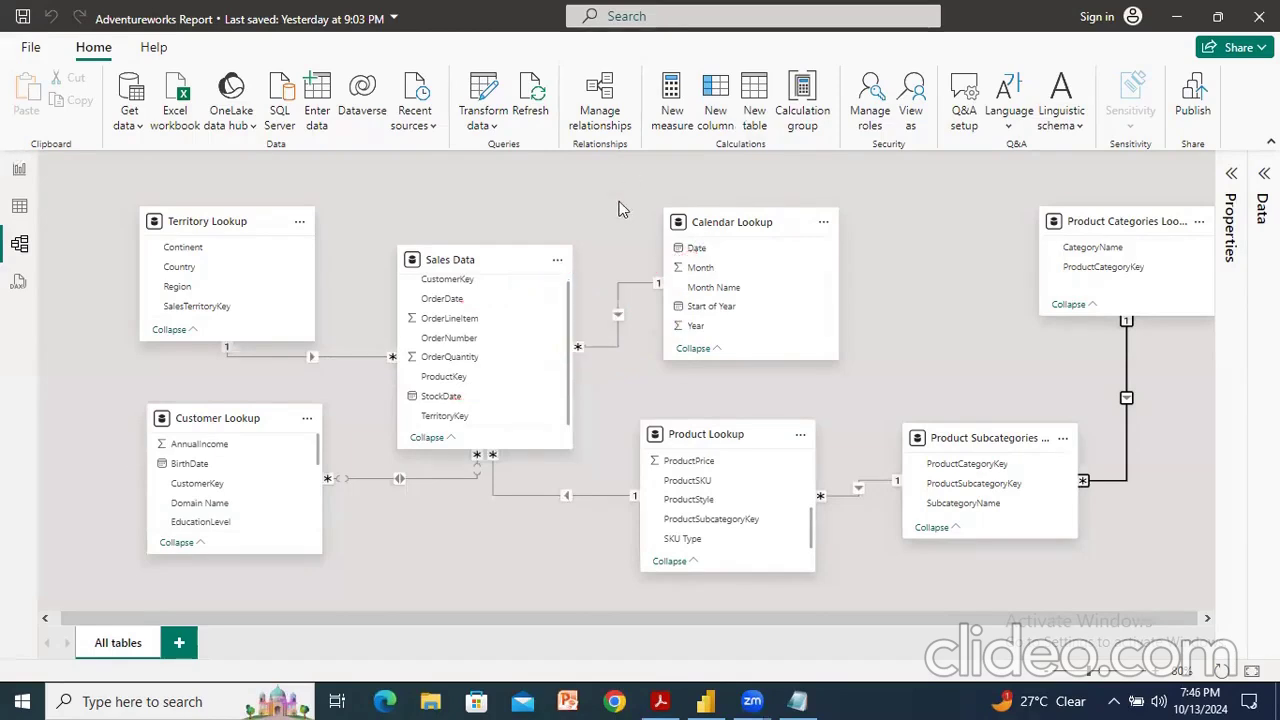
Create an inactive many-to-one relationship from StockDate in Sales Data to Date in Calendar Lookup with single cross-filter direction.
left_click(455, 405)
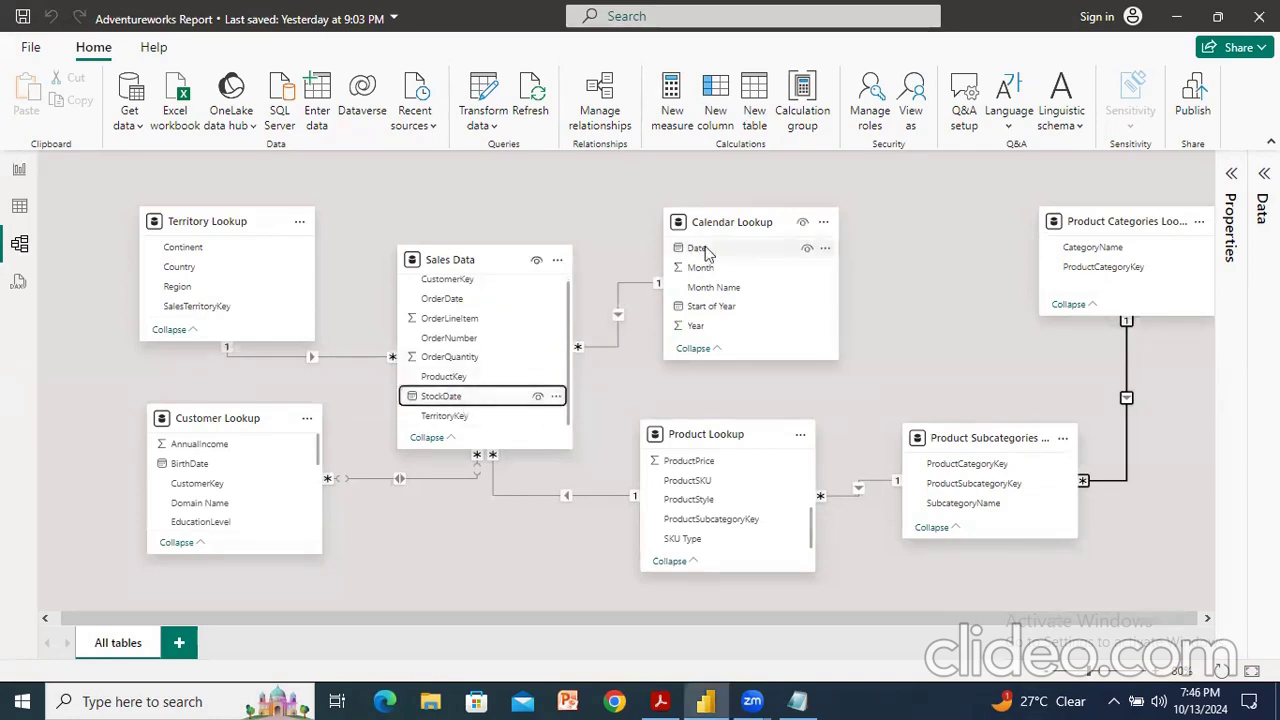
left_click_drag(462, 400, 703, 246)
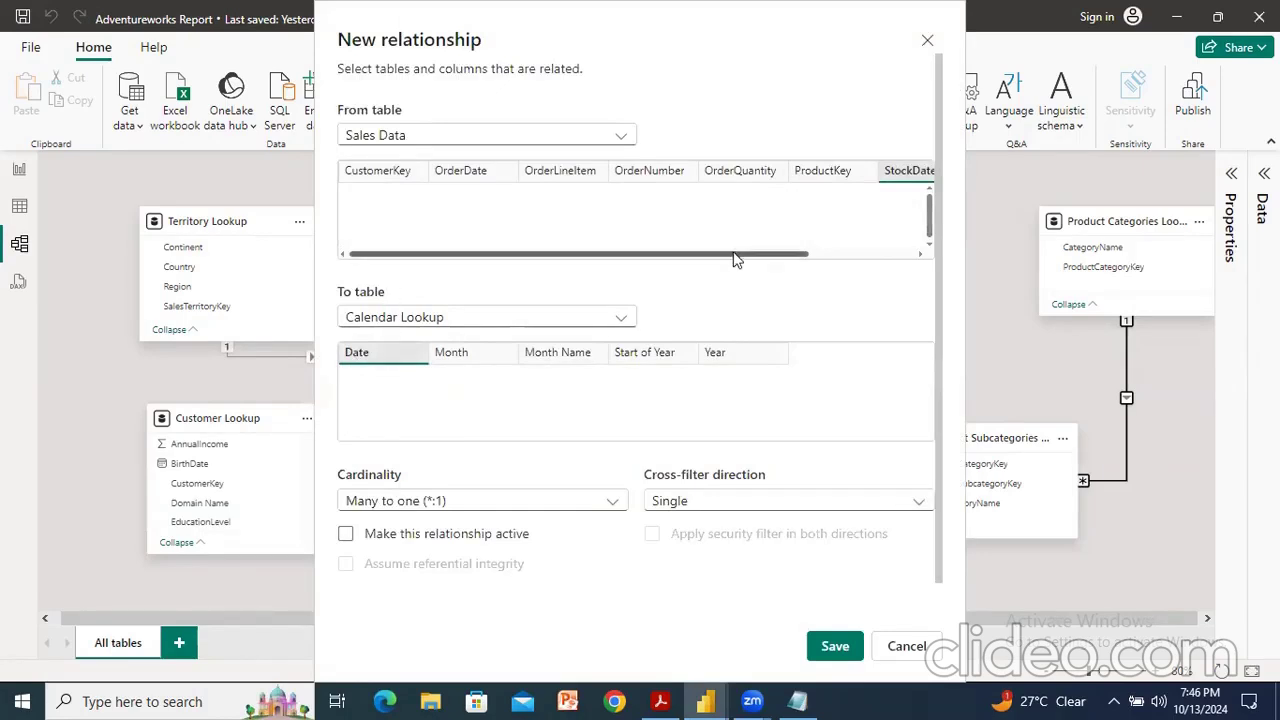
left_click_drag(735, 260, 845, 259)
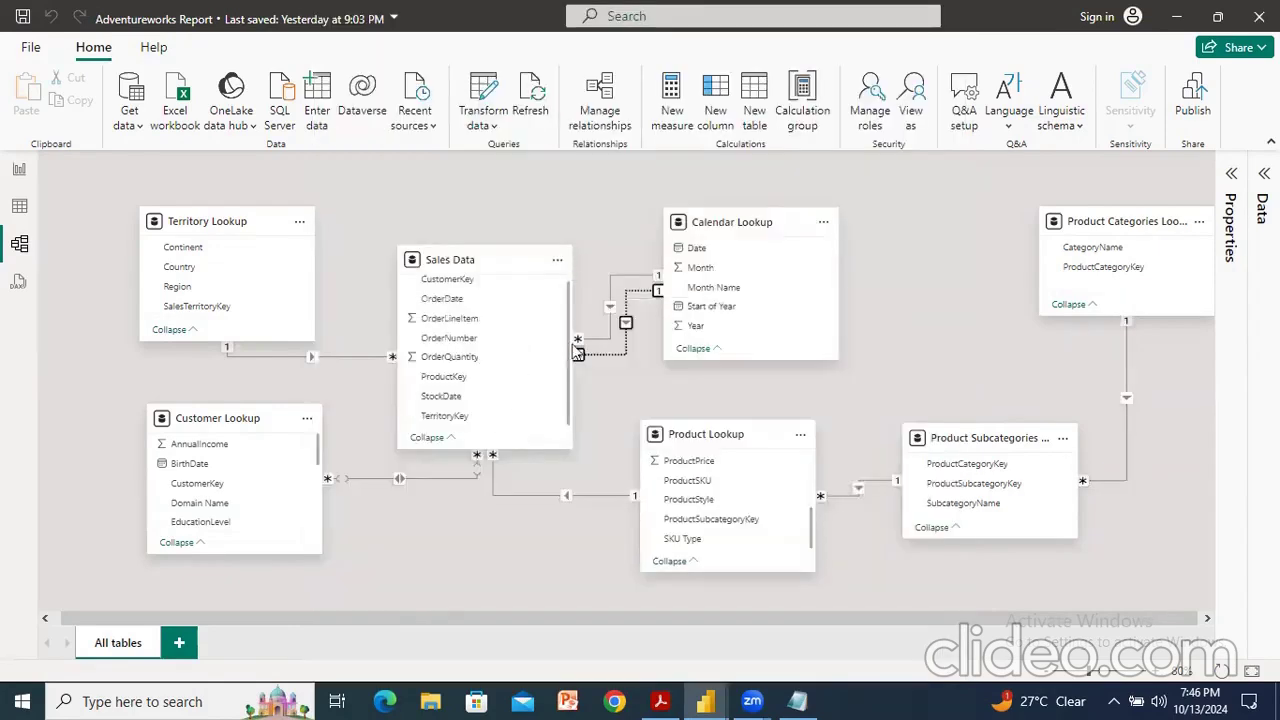
left_click(450, 396)
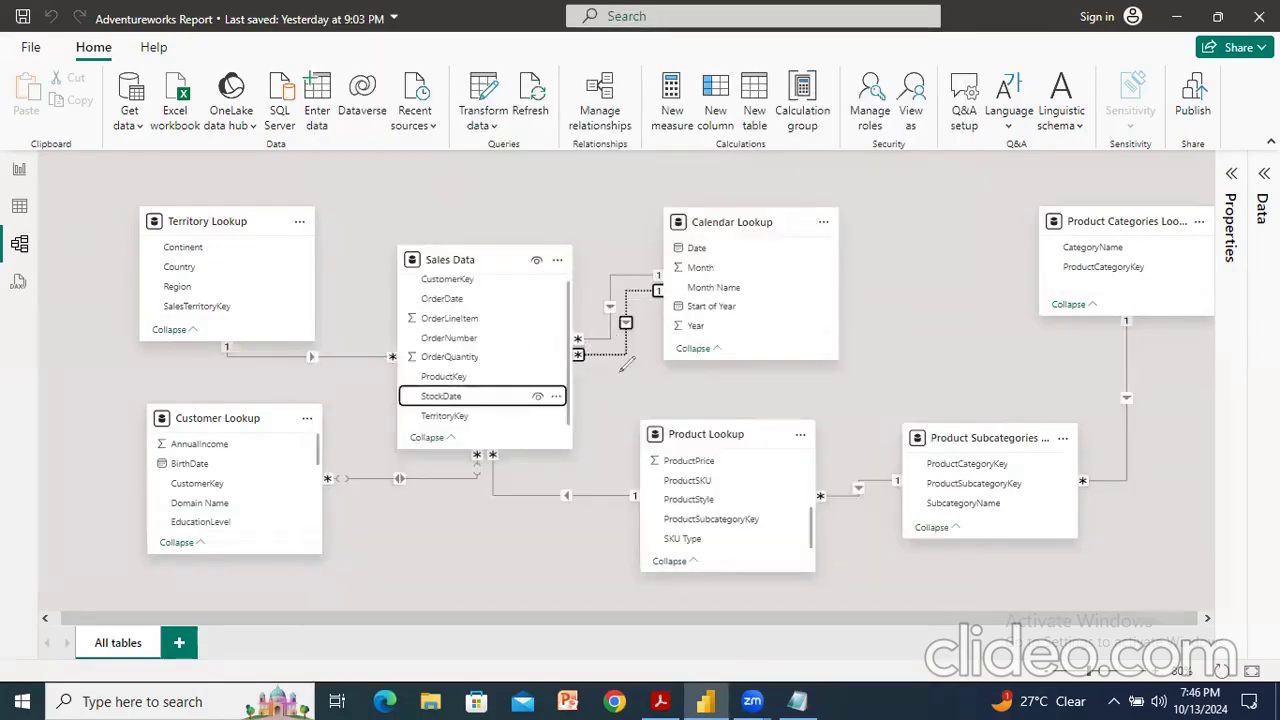
Outline and trace the two relationship lines between Sales Data and Calendar Lookup with the annotation pen, and clear the drawing.
mouse_move(548, 214)
left_mouse_down()
mouse_move(562, 392)
mouse_move(684, 224)
mouse_move(547, 214)
left_mouse_up()
mouse_move(580, 338)
left_mouse_down()
mouse_move(610, 283)
mouse_move(660, 266)
left_mouse_up()
mouse_move(580, 345)
left_mouse_down()
mouse_move(636, 370)
mouse_move(642, 302)
mouse_move(660, 290)
left_mouse_up()
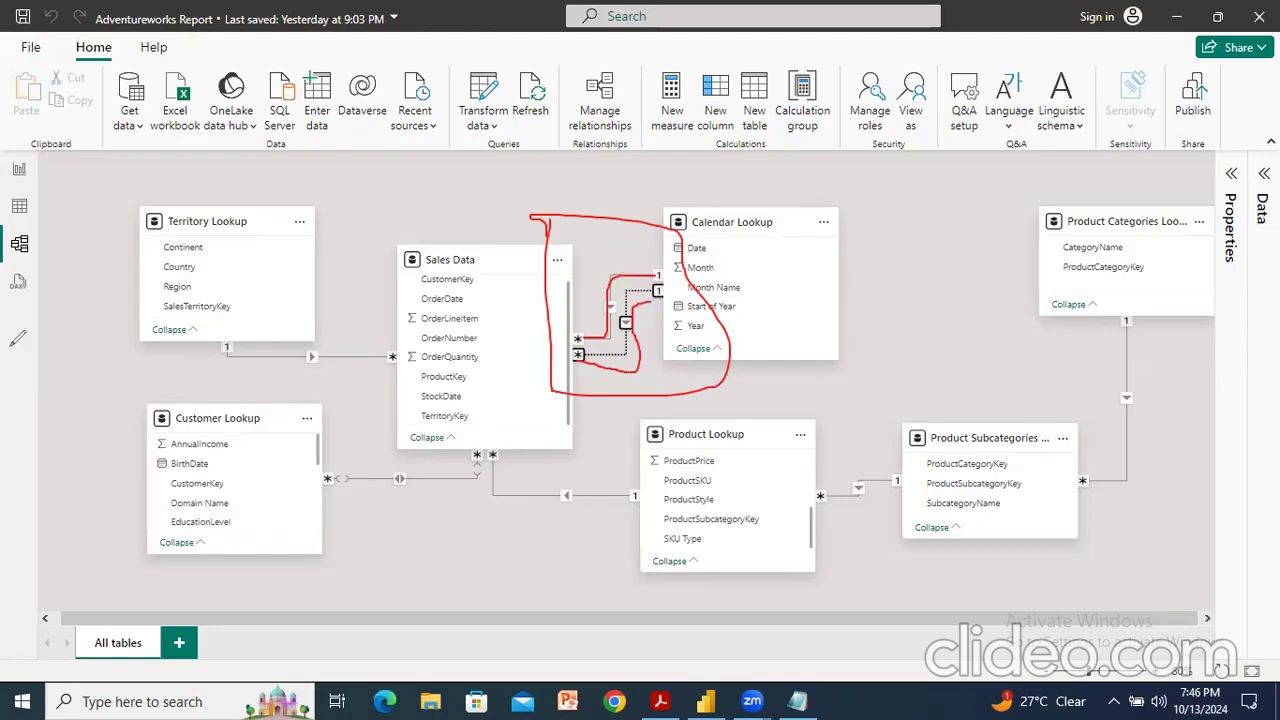
left_click(11, 345)
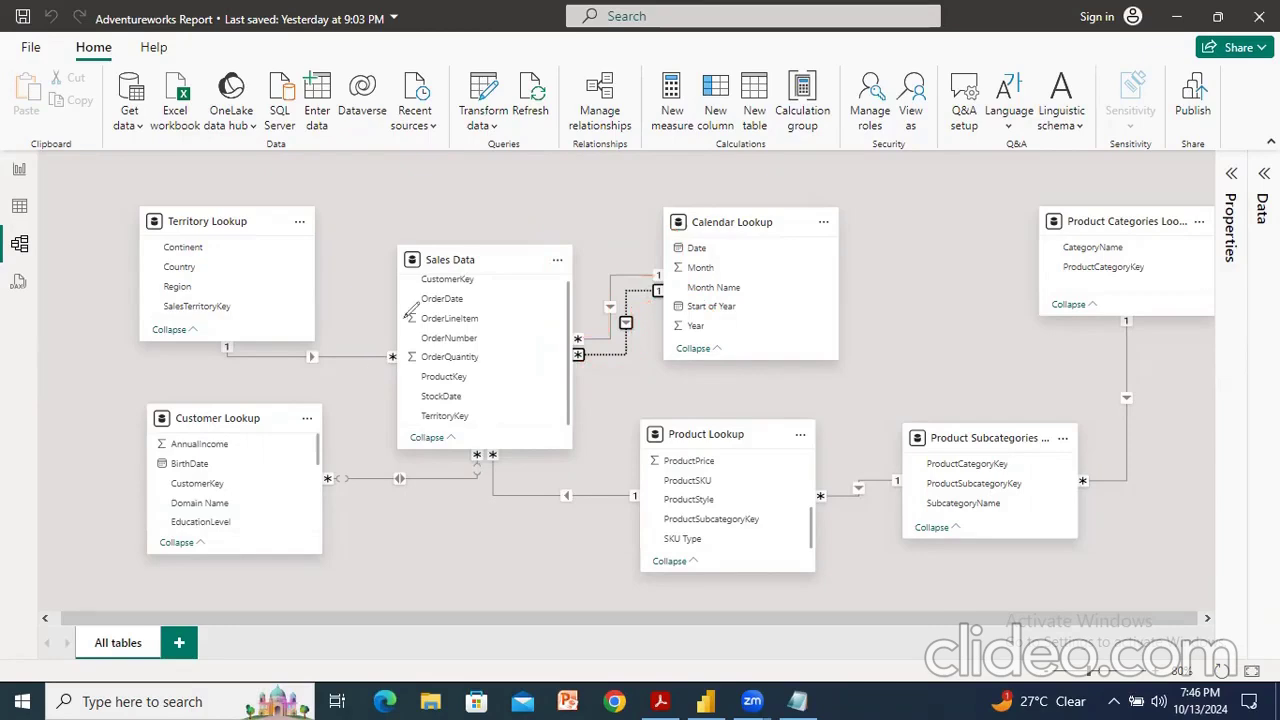
Make the OrderDate relationship between Sales Data and Calendar Lookup inactive and apply the change.
left_click(625, 317)
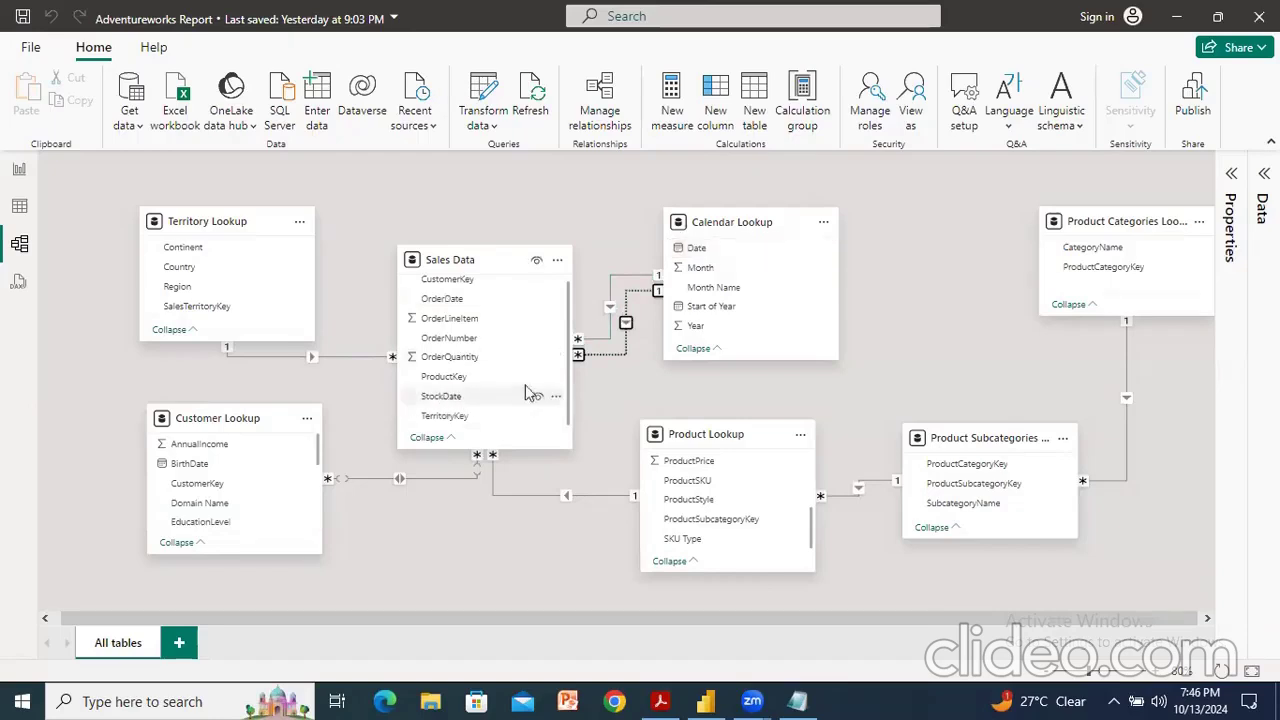
left_click(612, 285)
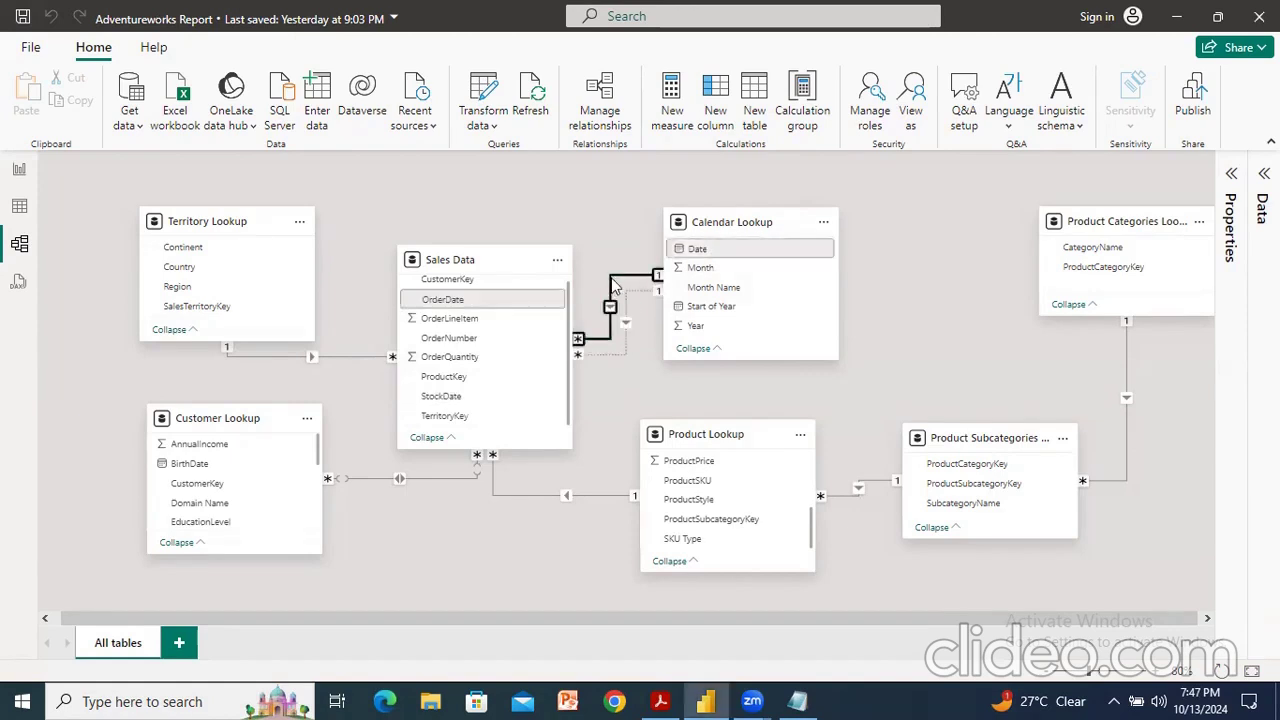
left_click(1231, 173)
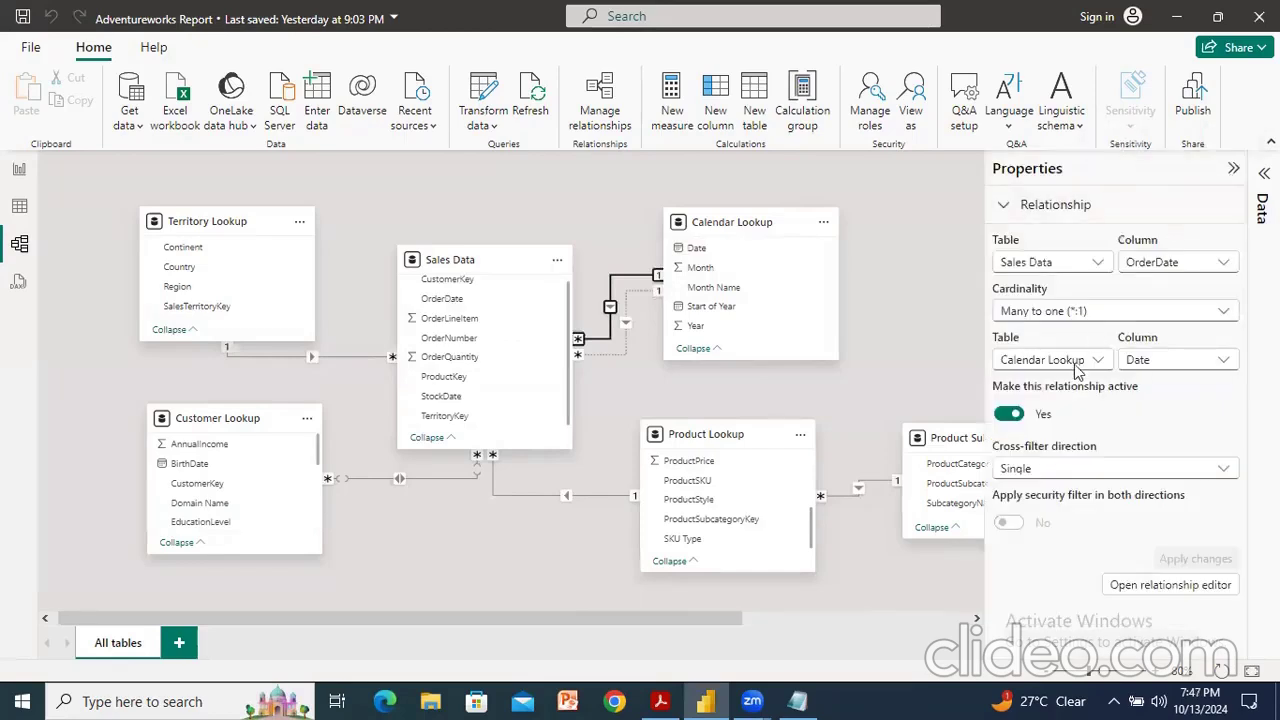
left_click(1008, 416)
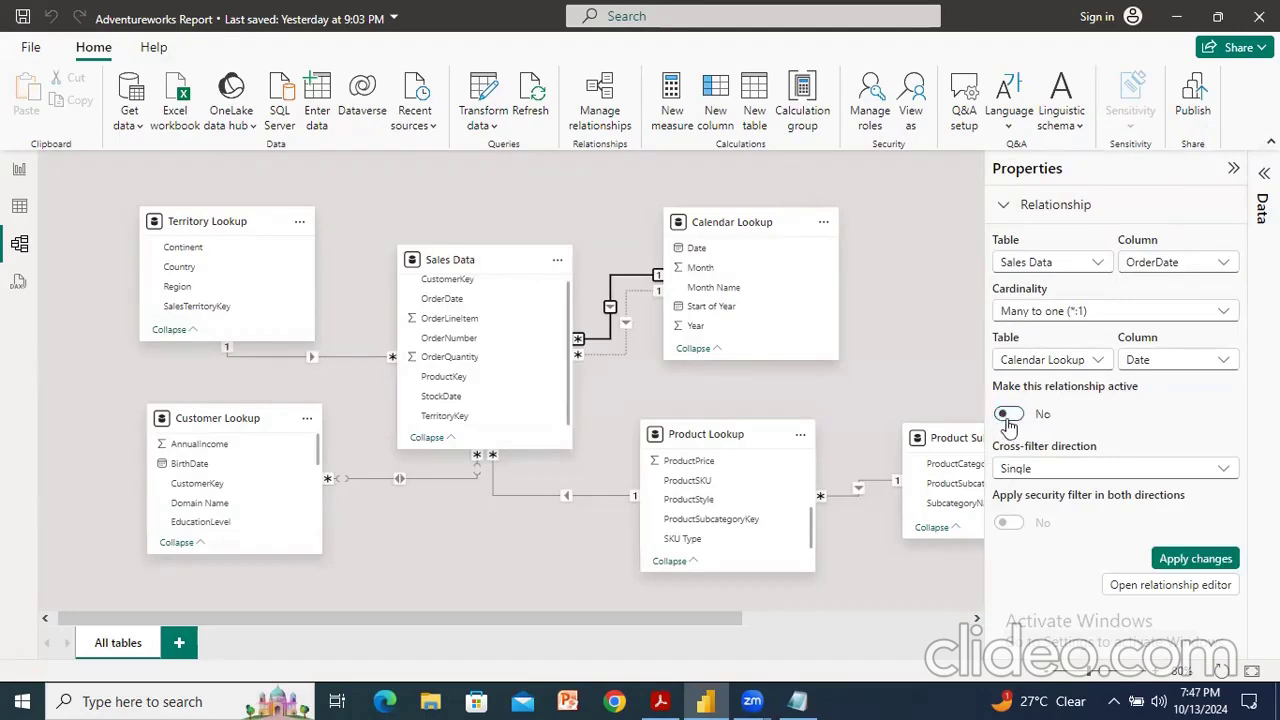
left_click(1190, 562)
Make the StockDate relationship between Sales Data and Calendar Lookup active and apply the change.
left_click(625, 355)
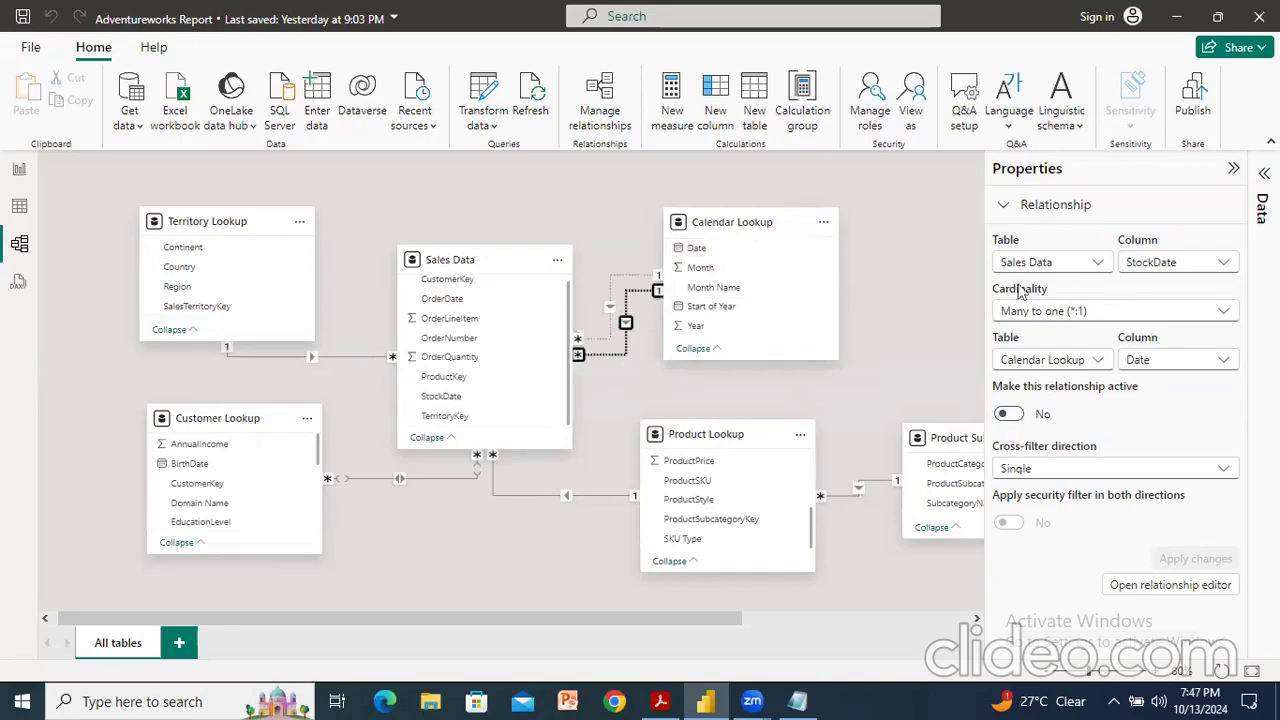
left_click(1012, 414)
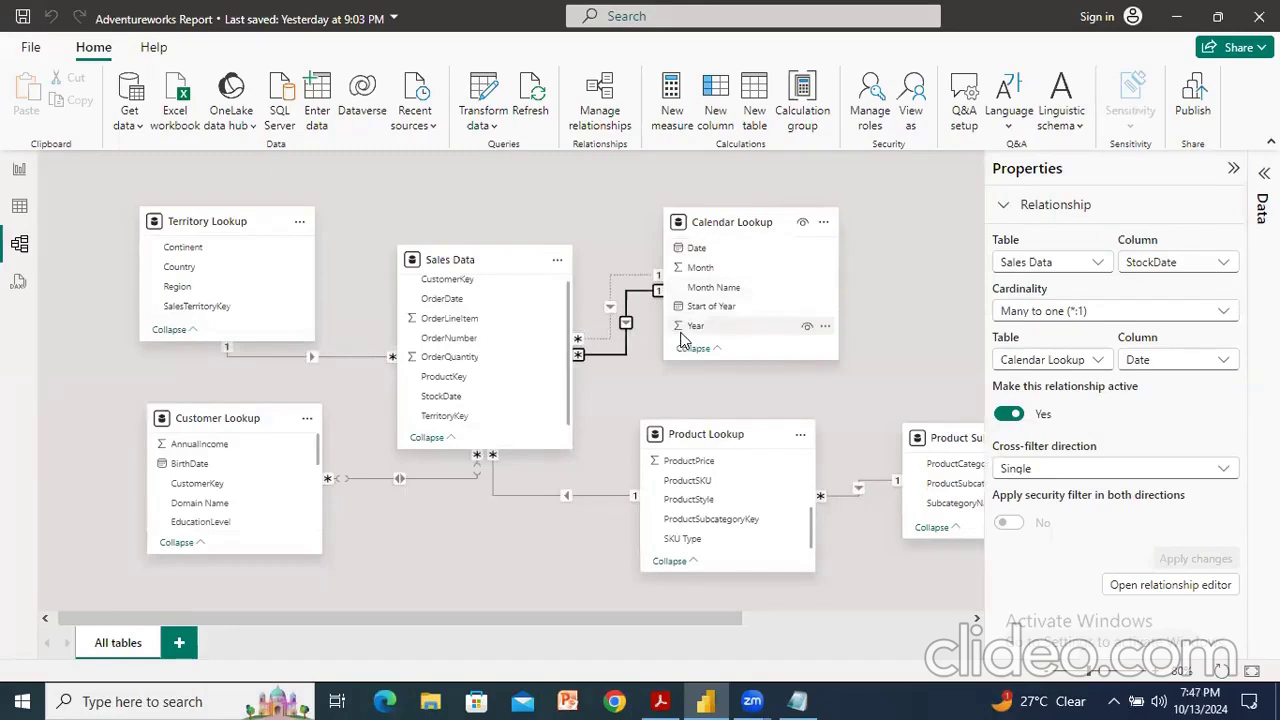
Make the StockDate relationship between Sales Data and Calendar Lookup inactive and apply the change.
left_click(627, 349)
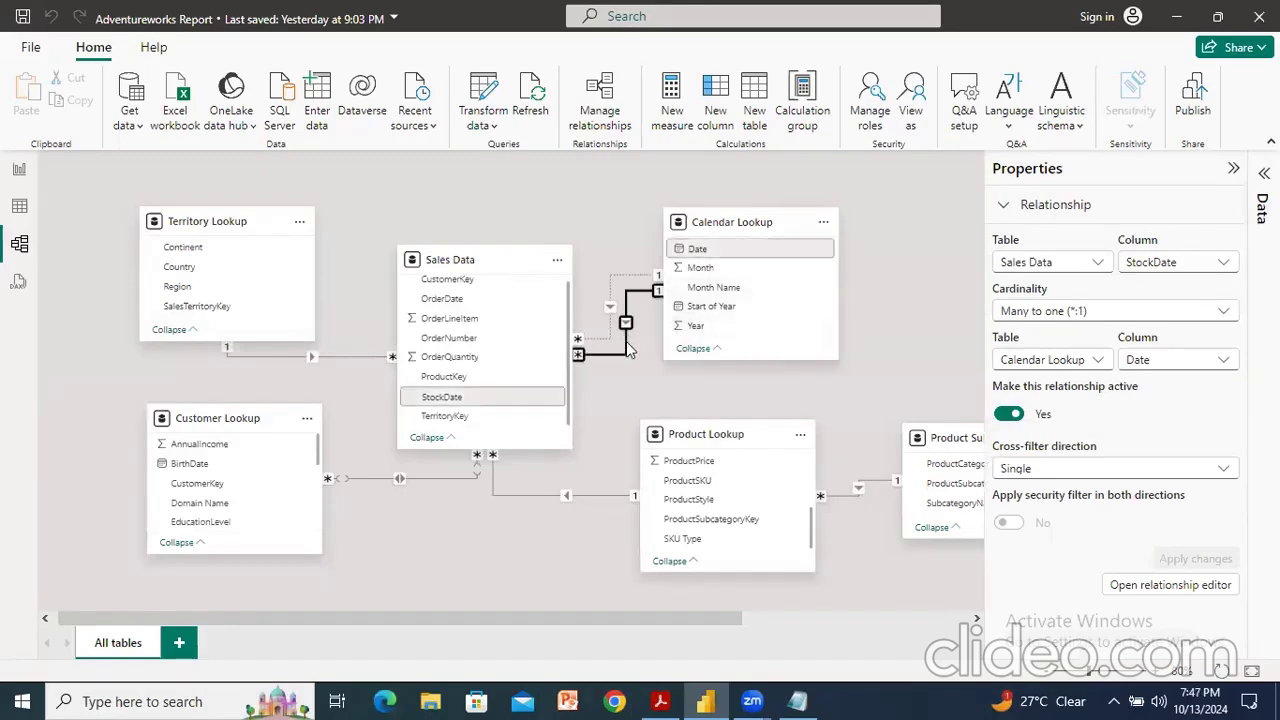
left_click(1008, 414)
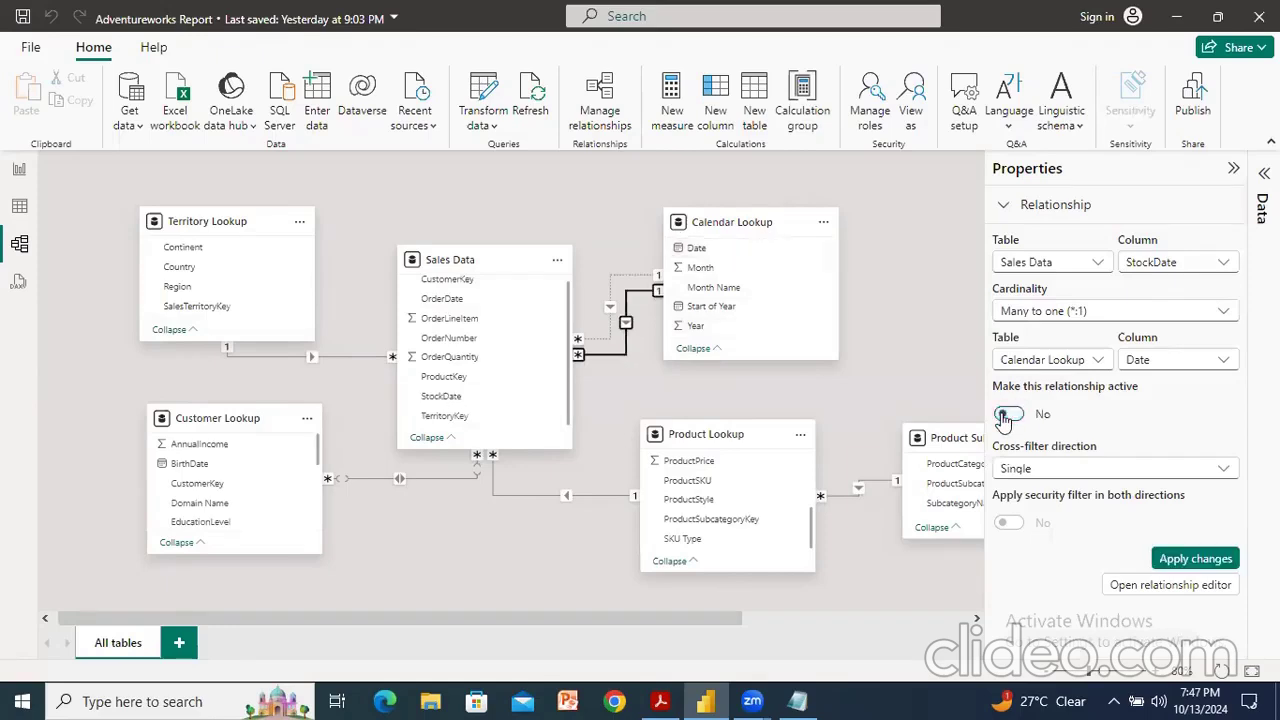
left_click(1198, 562)
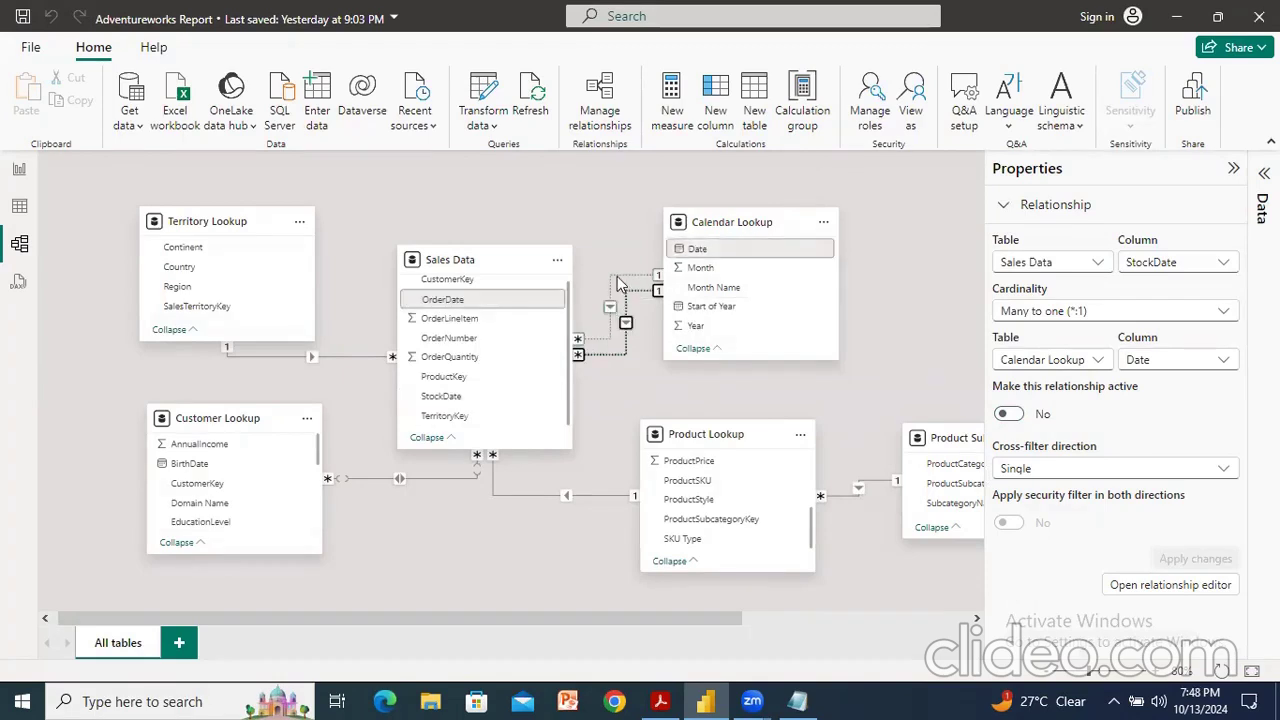
Delete the StockDate relationship between Sales Data and Calendar Lookup, and make the remaining OrderDate relationship active.
right_click(625, 355)
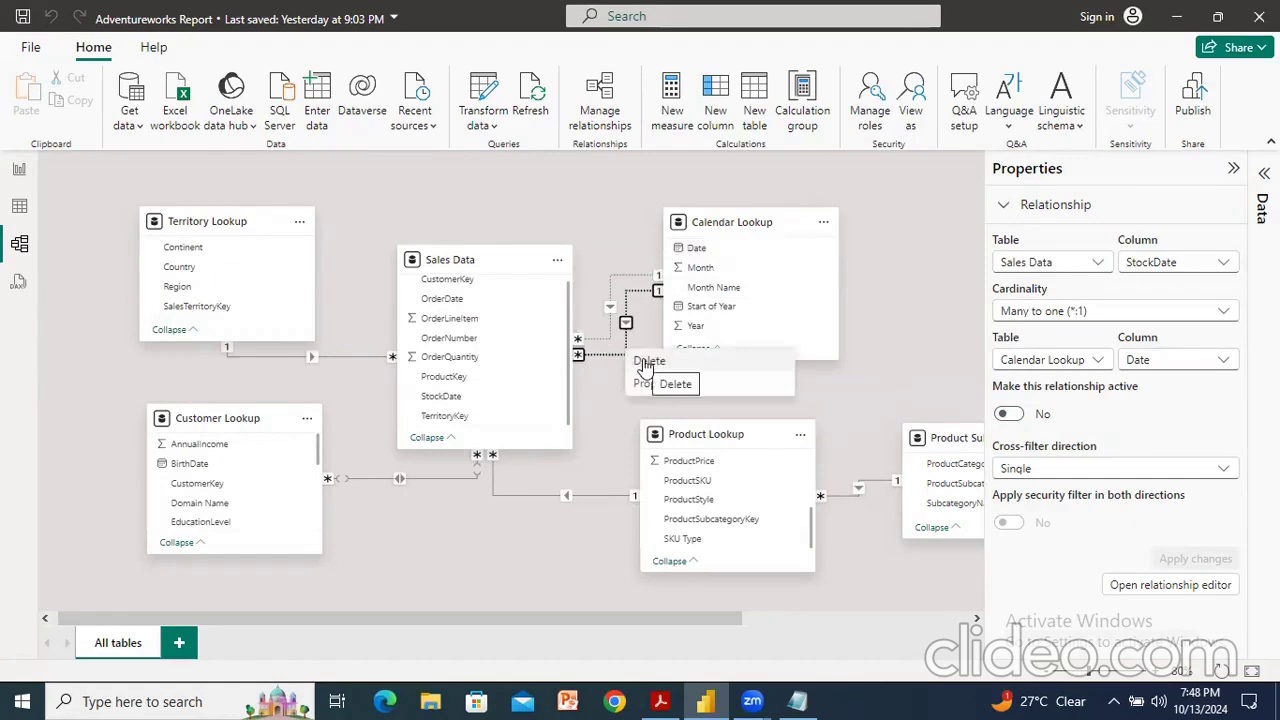
left_click(643, 362)
left_click(746, 423)
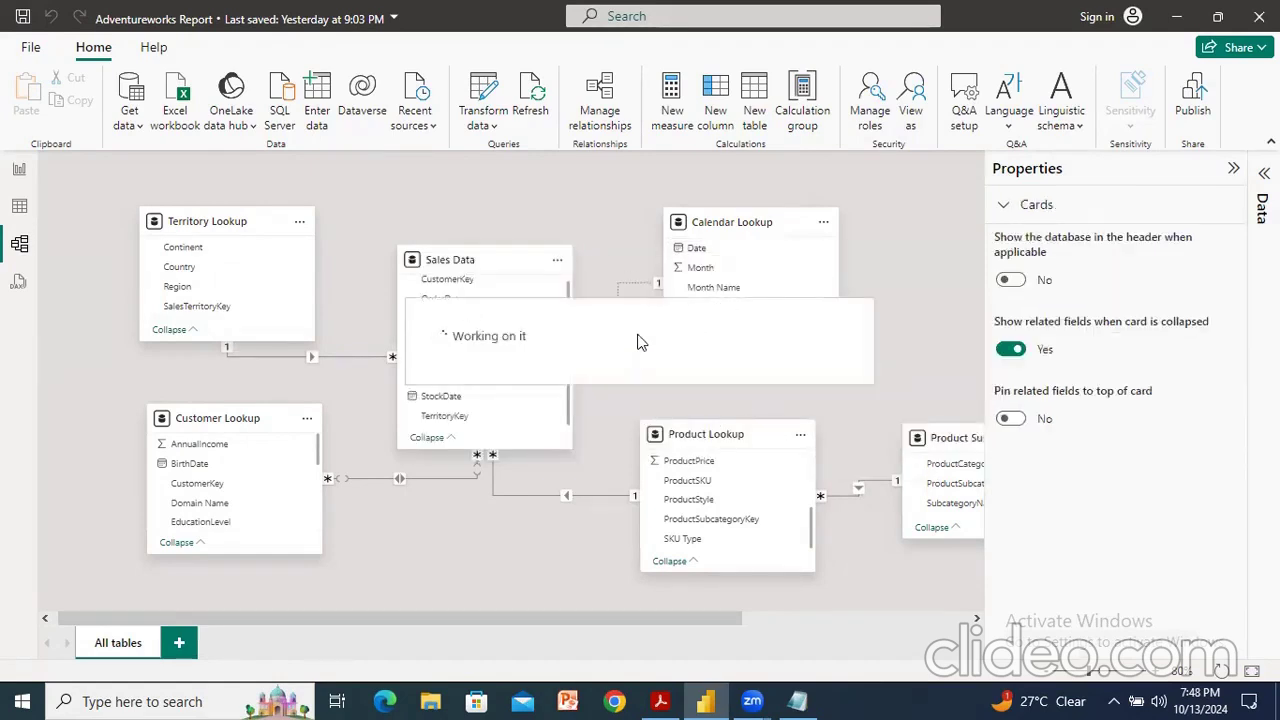
left_click(617, 294)
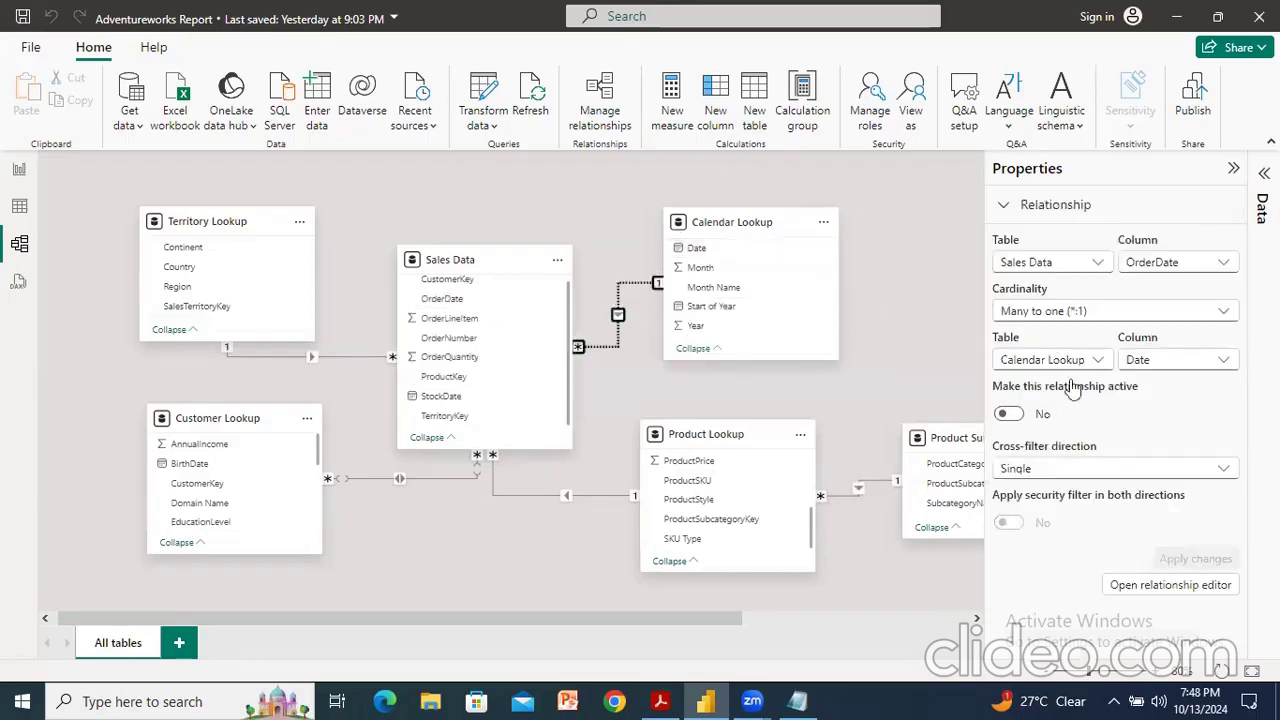
left_click(1013, 416)
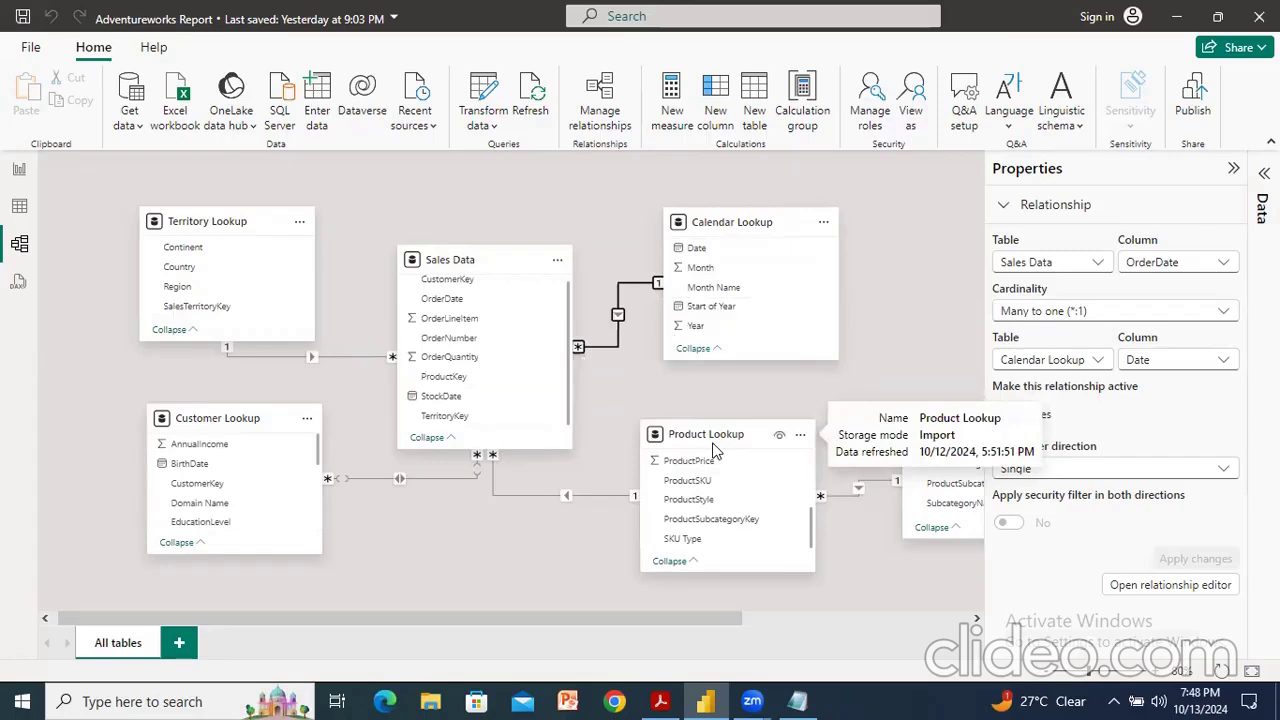
Switch to the Notepad notes and add the line "connecting multiple fact tables" below Snowflake Schema.
left_click(797, 701)
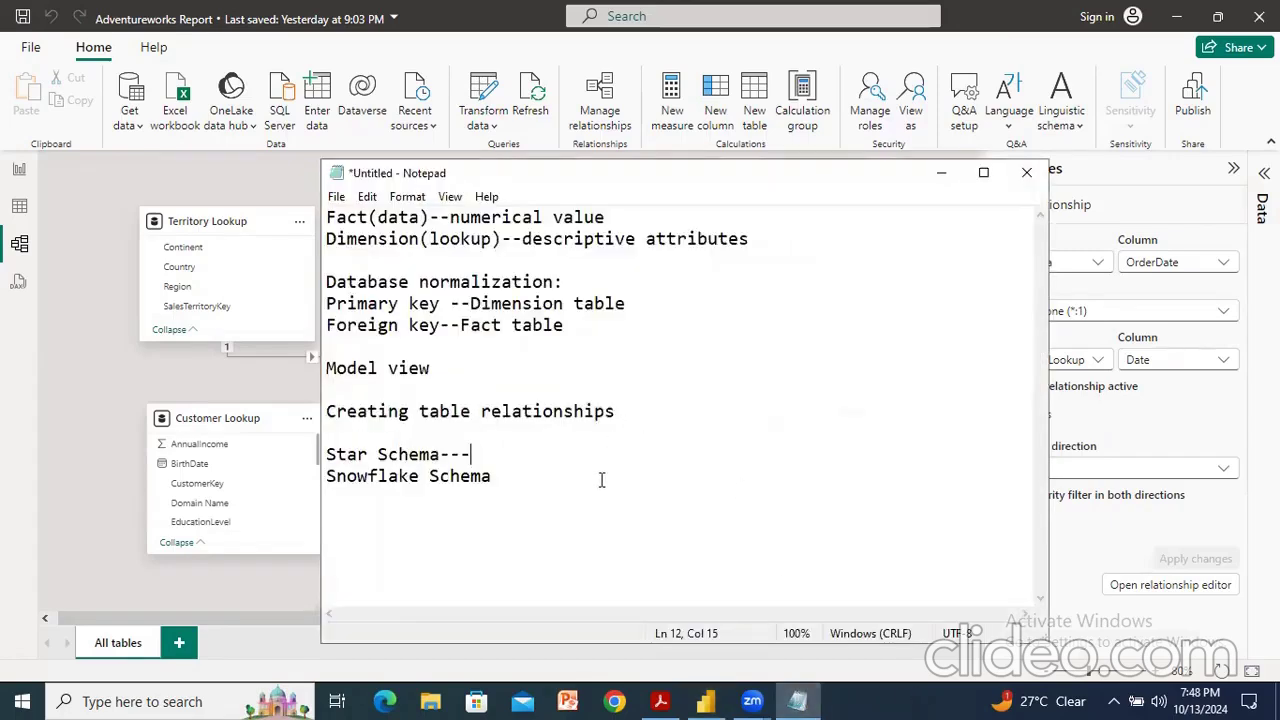
key("Return")
type("connecting multiple fact tables")
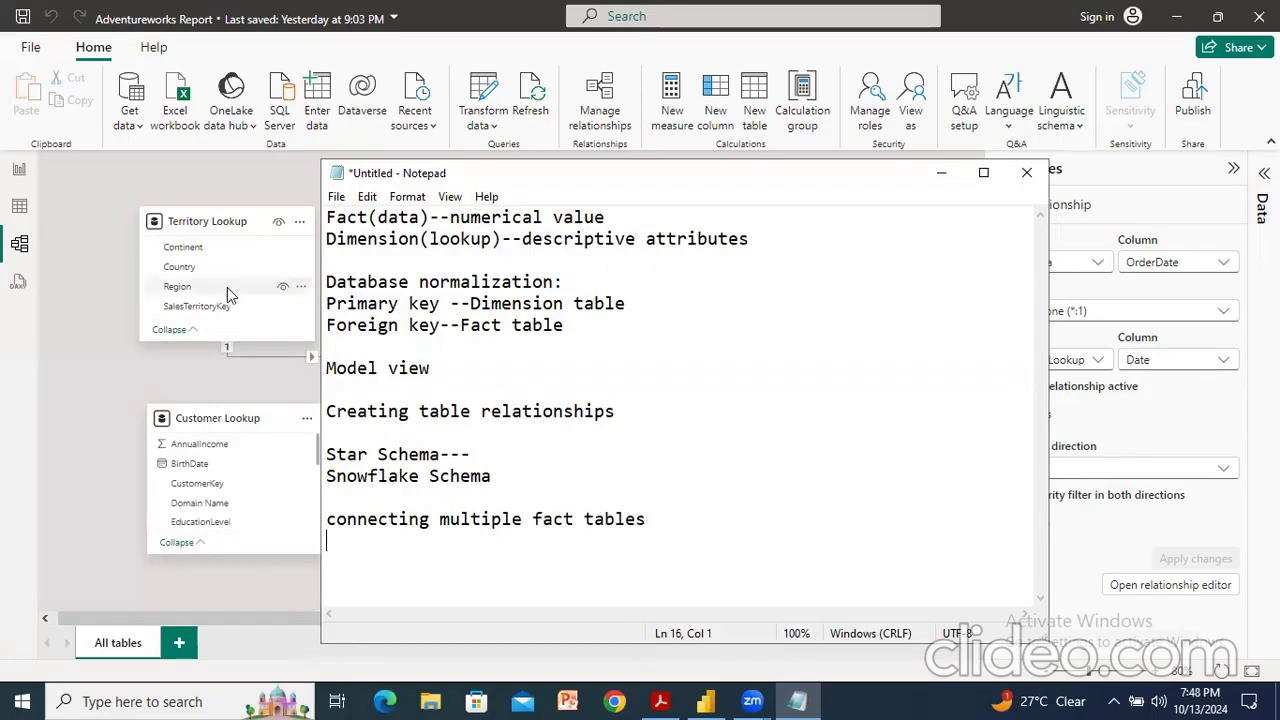
Return to Power BI and bring in AdventureWorks Returns Data from a text/CSV source, opening it for transformation.
left_click(267, 197)
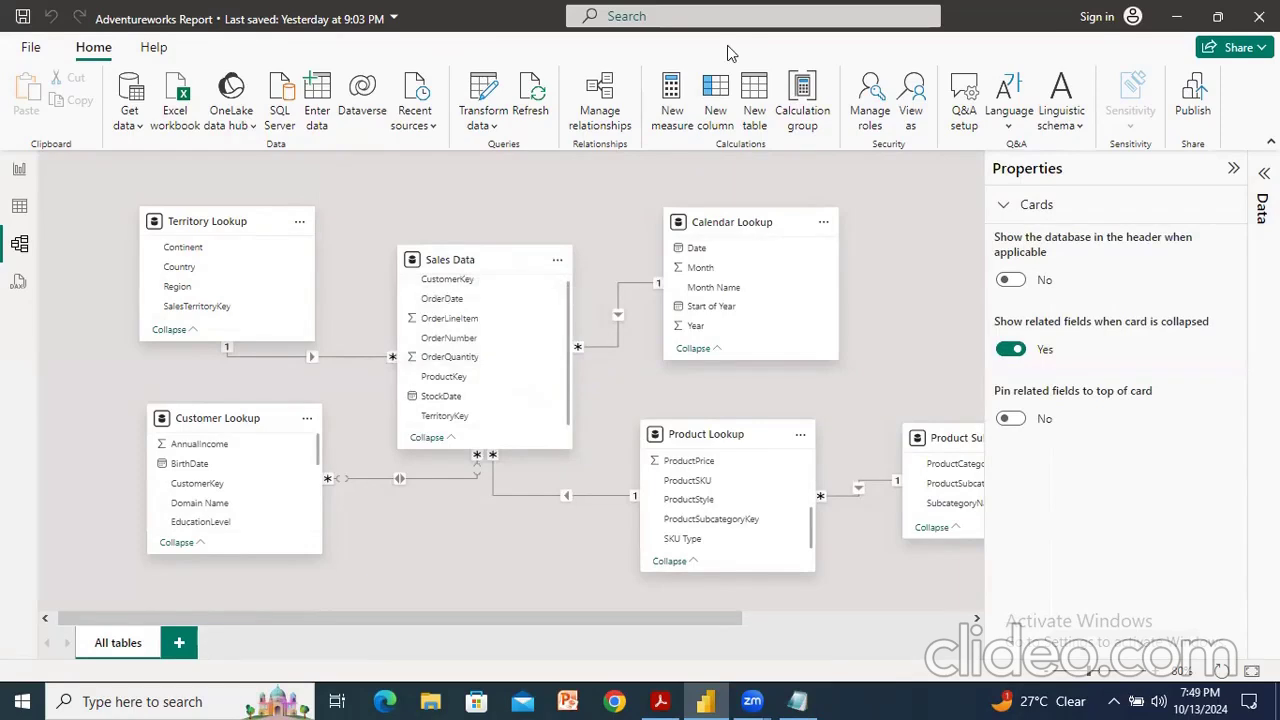
left_click(130, 125)
left_click(175, 365)
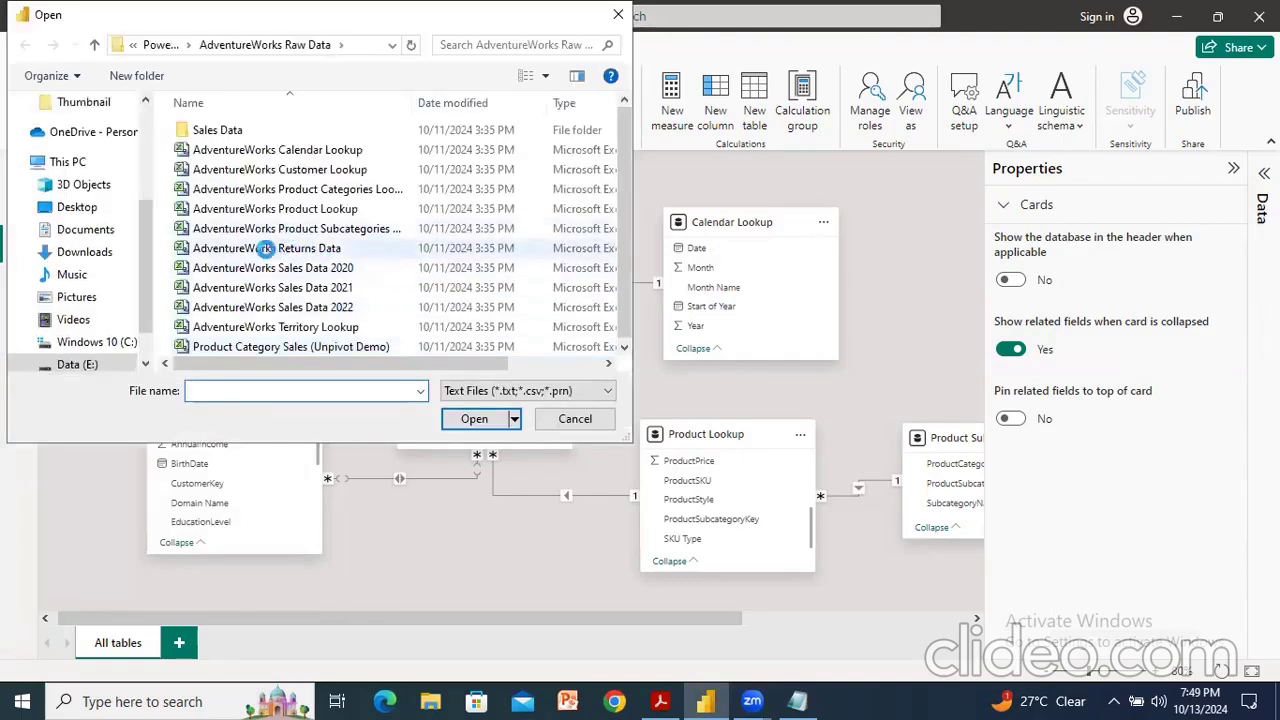
left_click(258, 250)
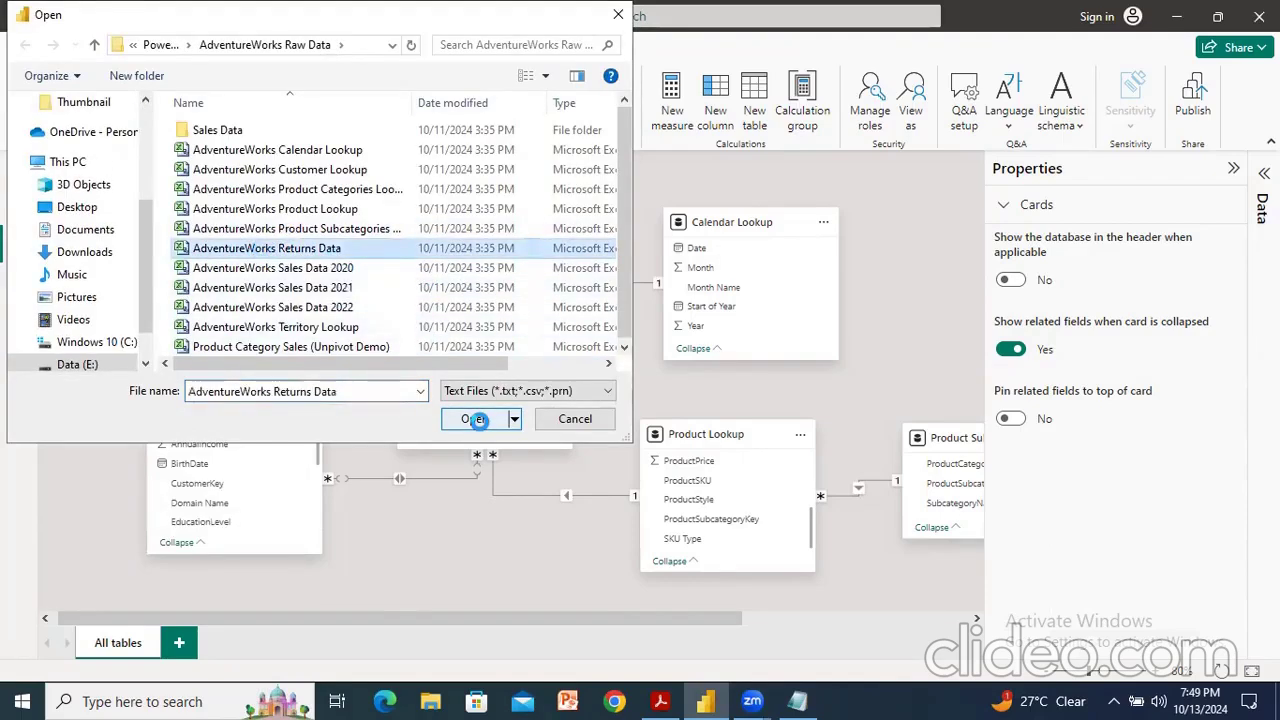
left_click(476, 420)
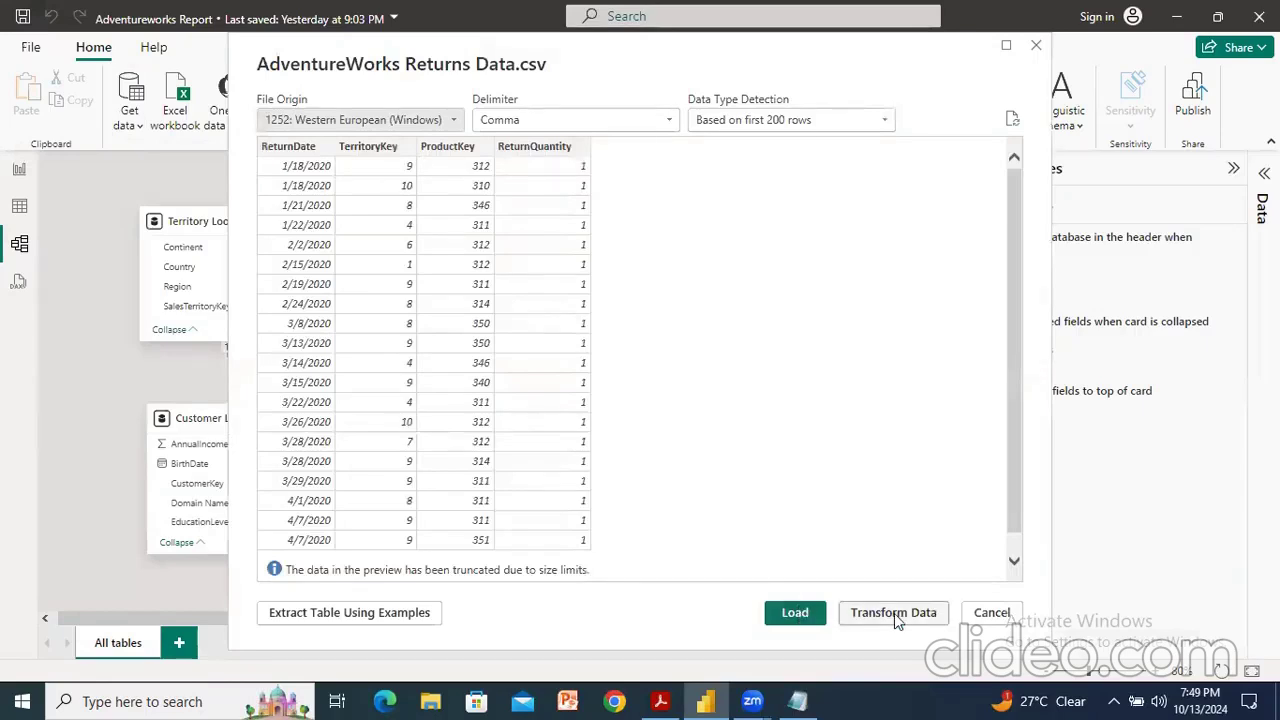
left_click(894, 613)
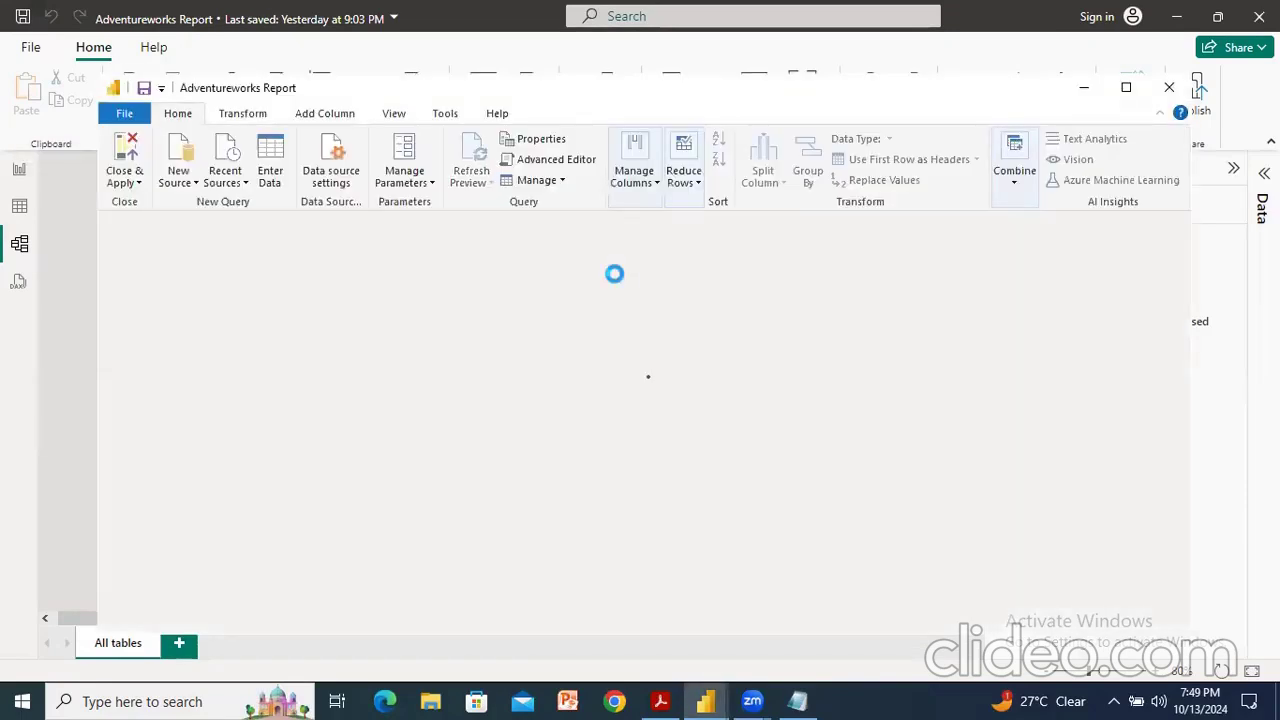
Rename the new returns query as Returns Data, and close the query editor with the changes applied.
left_click(1054, 297)
key("BackSpace")
key("BackSpace")
key("BackSpace")
key("BackSpace")
key("BackSpace")
key("BackSpace")
key("BackSpace")
key("BackSpace")
key("BackSpace")
key("BackSpace")
key("BackSpace")
key("BackSpace")
key("BackSpace")
key("BackSpace")
key("BackSpace")
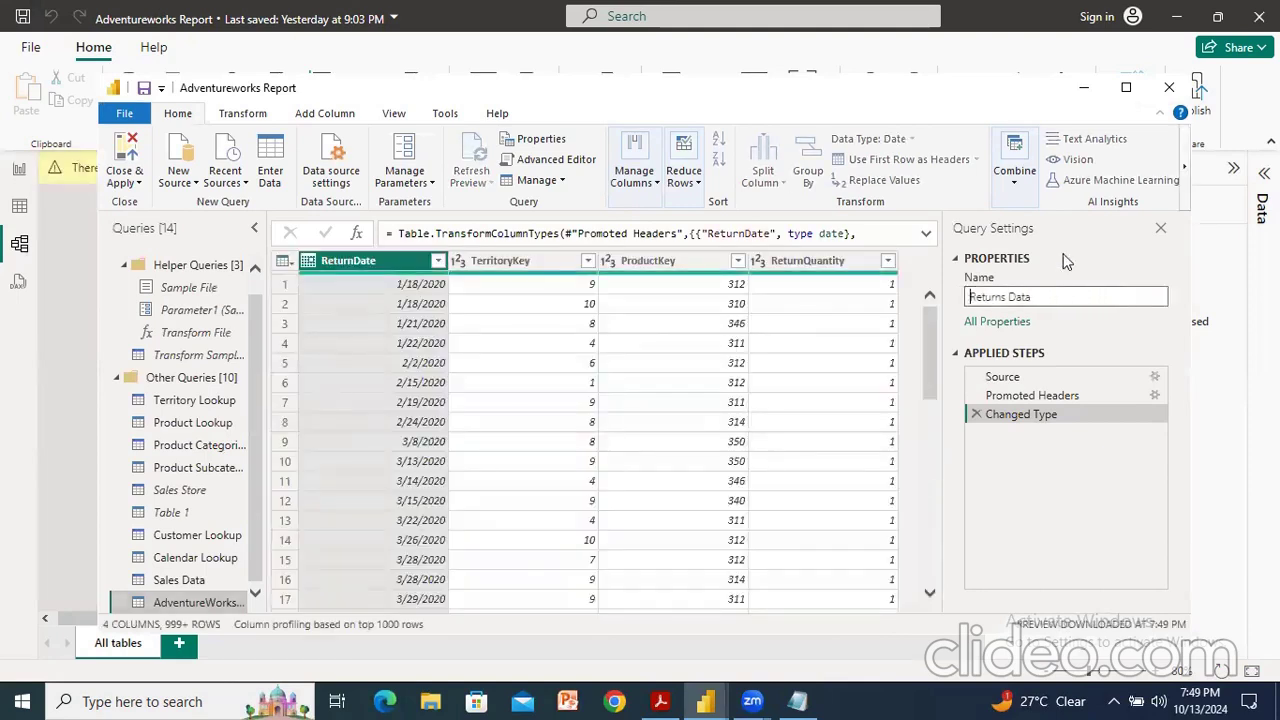
key("Return")
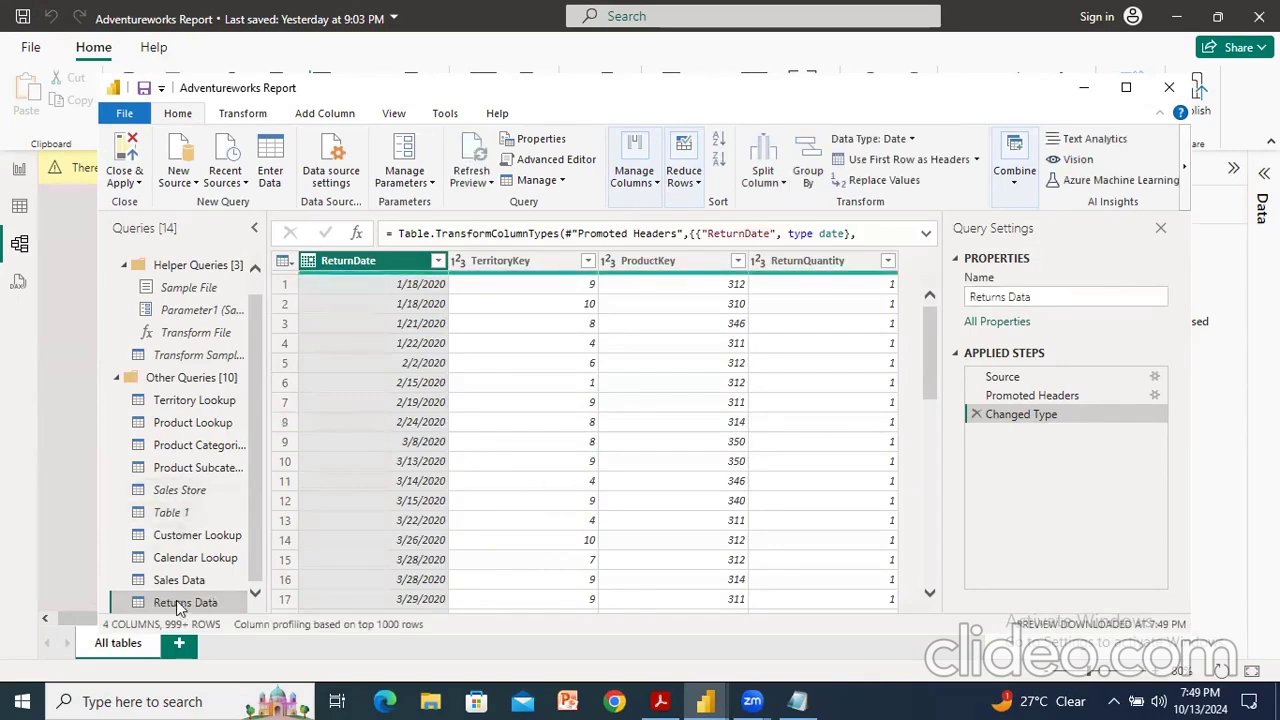
left_click(124, 113)
left_click(130, 150)
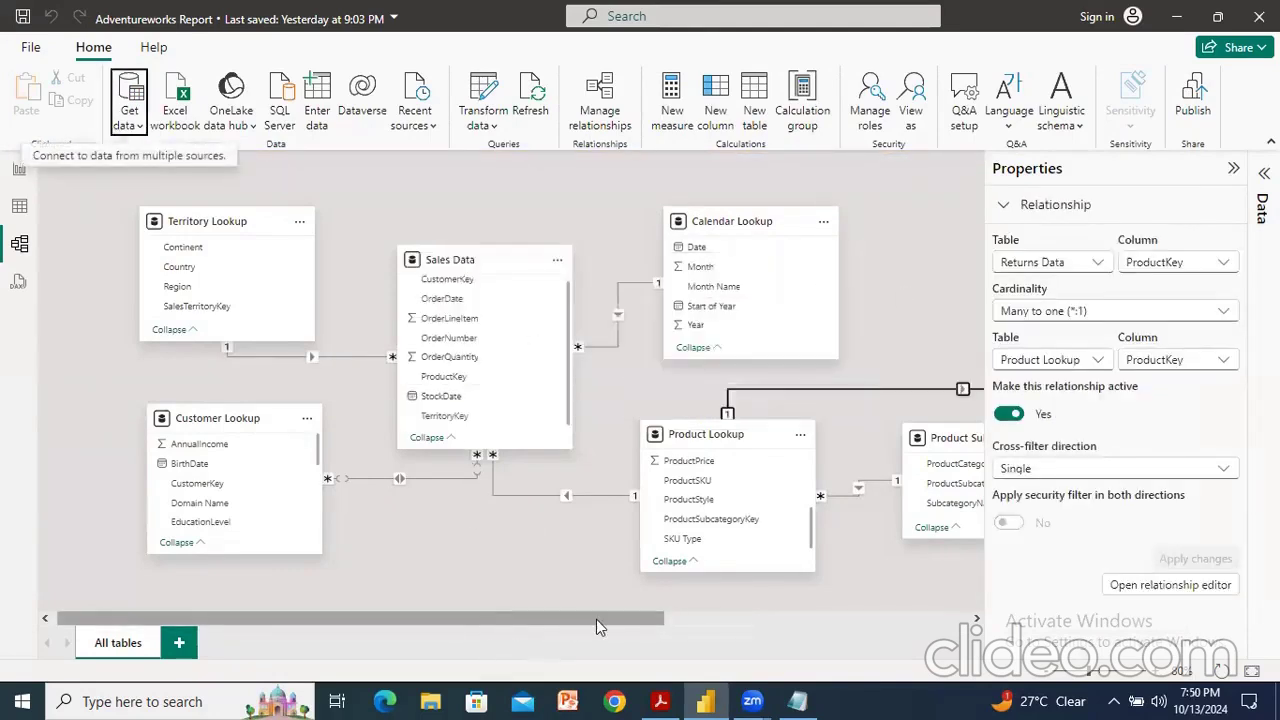
Move the Returns Data table clear of the others and delete its ProductKey relationship to Product Lookup.
left_click_drag(596, 619, 729, 624)
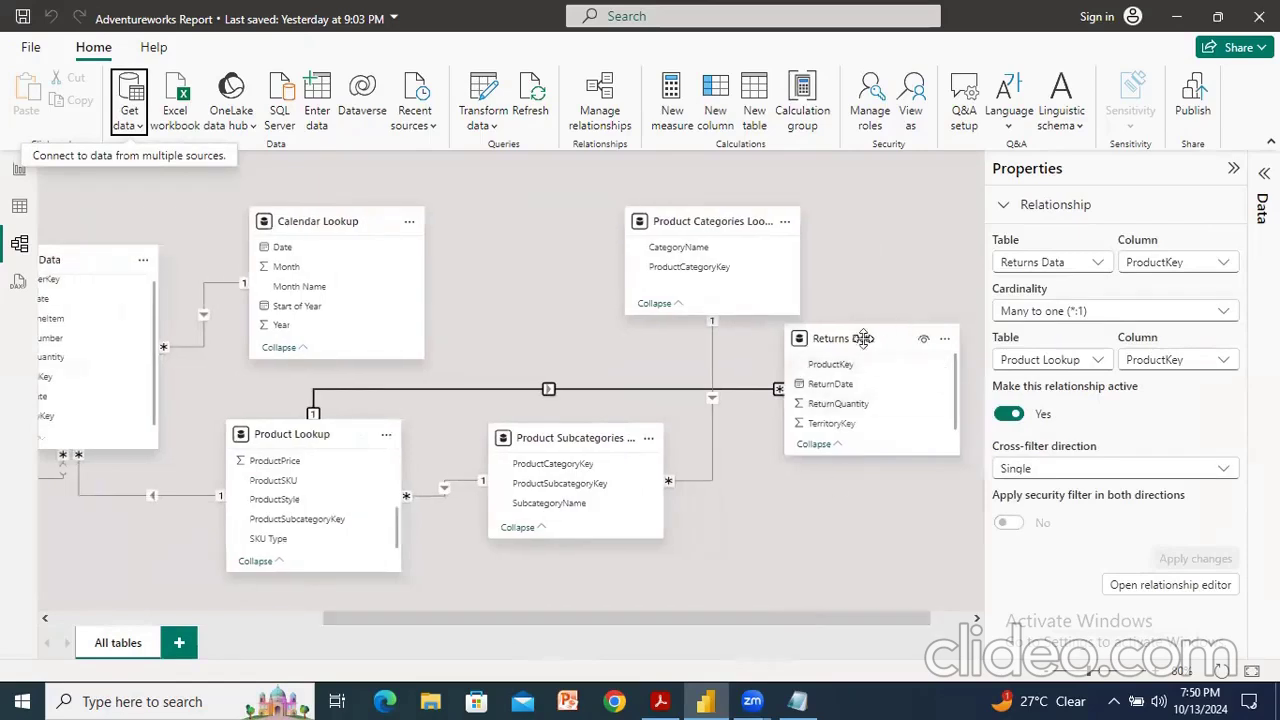
mouse_move(846, 340)
left_click_drag(846, 340, 897, 313)
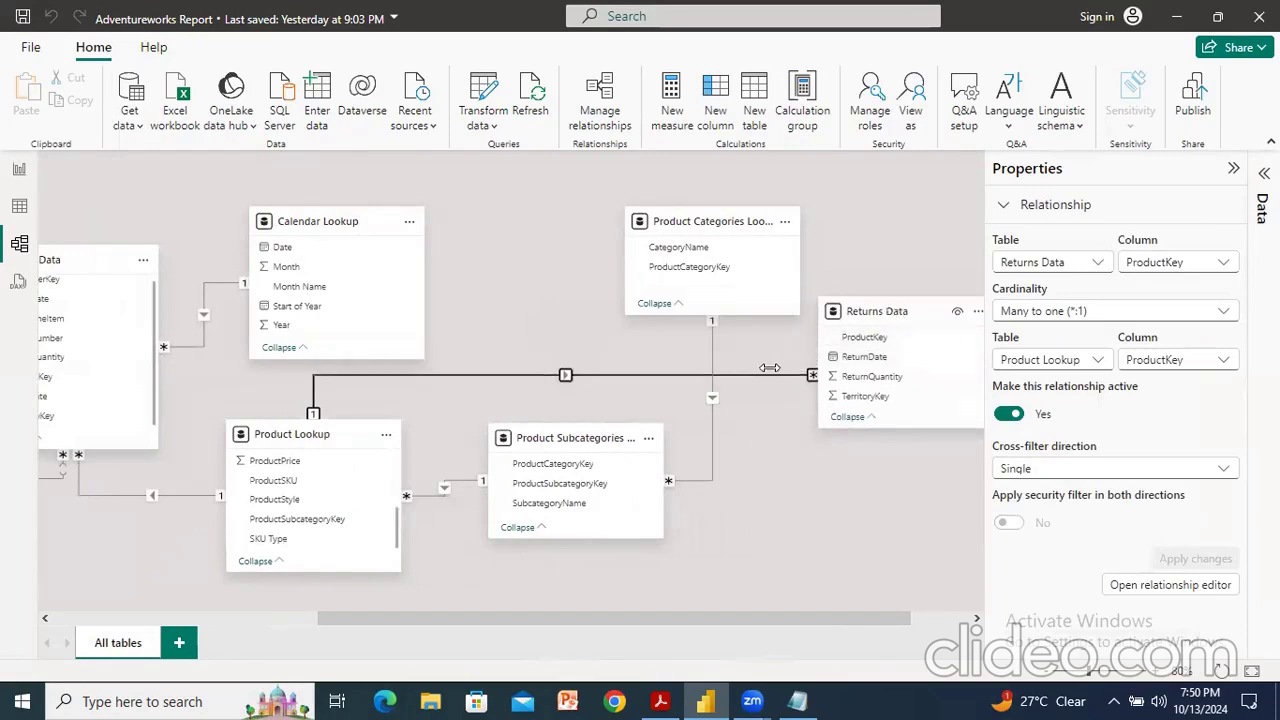
right_click(769, 376)
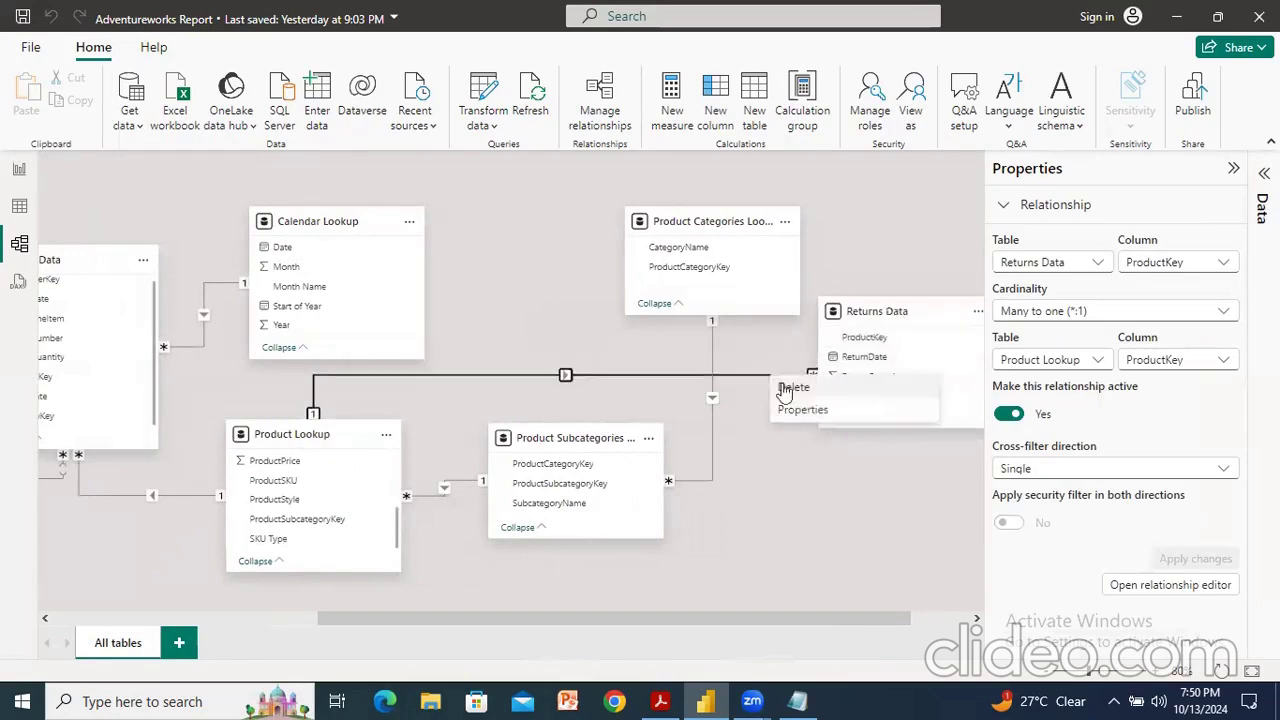
left_click(780, 388)
left_click(748, 422)
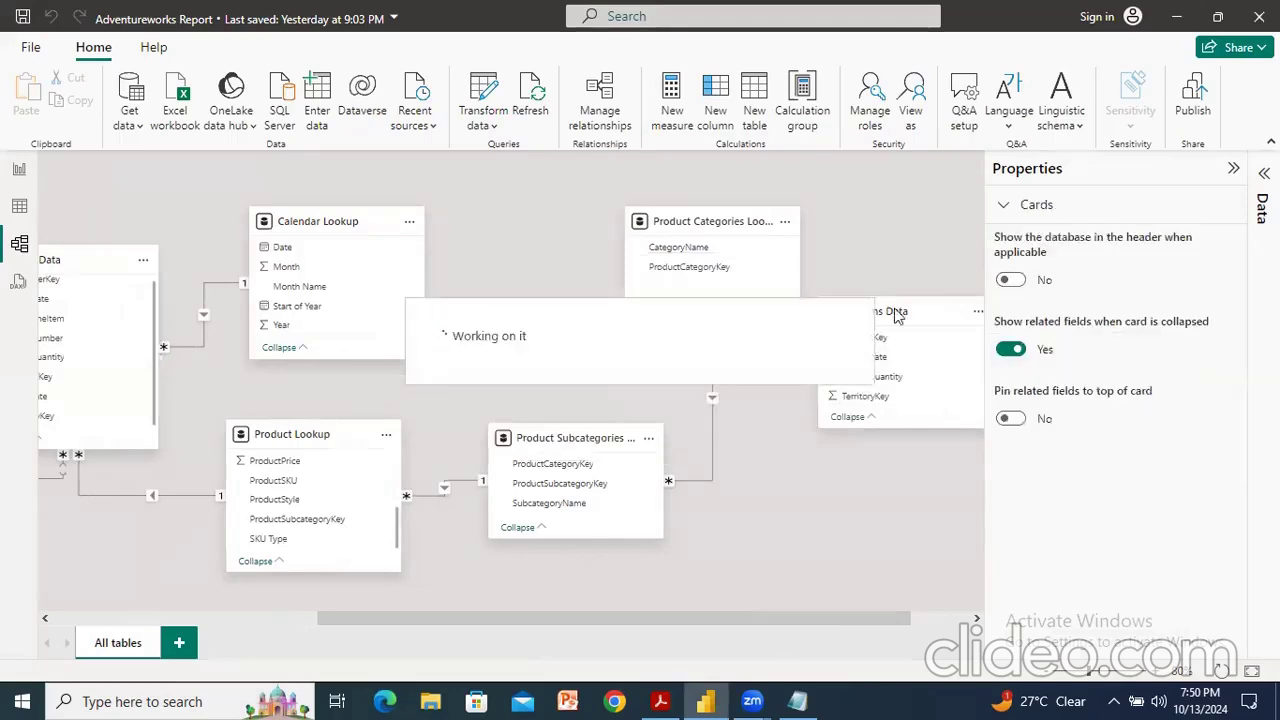
Reposition the unconnected Returns Data table and move Sales Data down below the level of Territory Lookup and Calendar Lookup.
left_click_drag(606, 620, 672, 620)
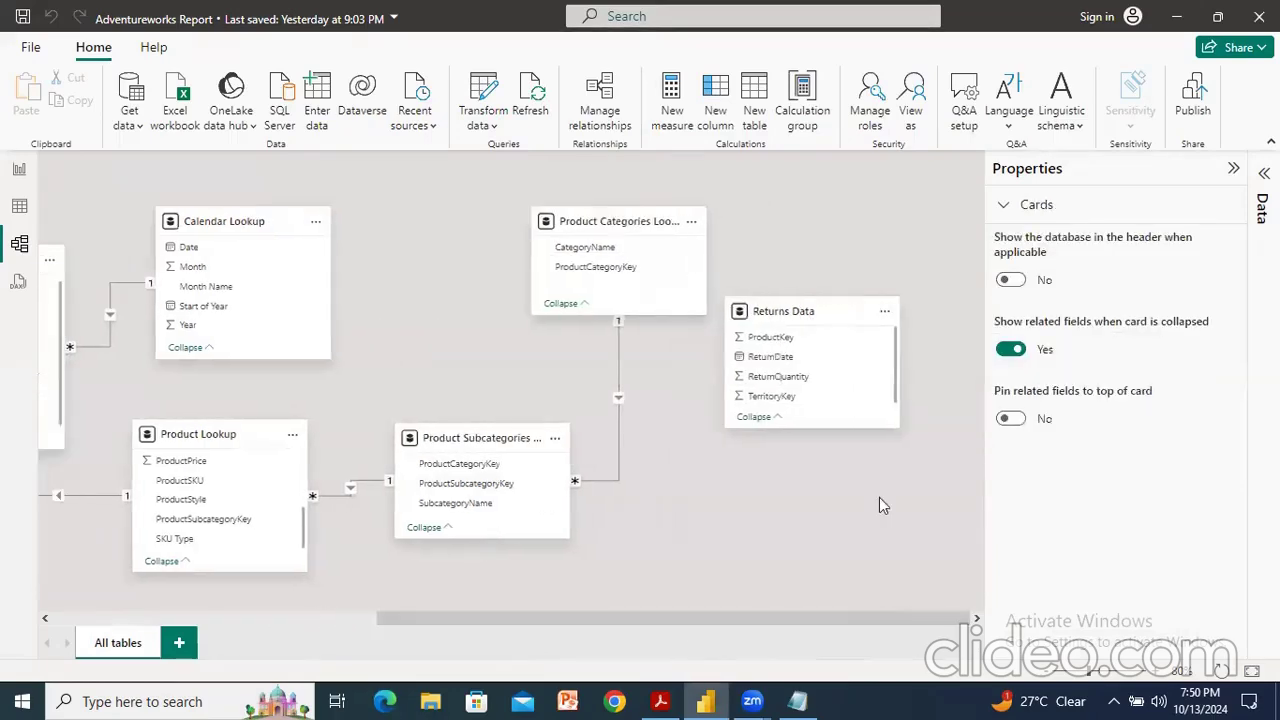
left_click_drag(806, 311, 859, 368)
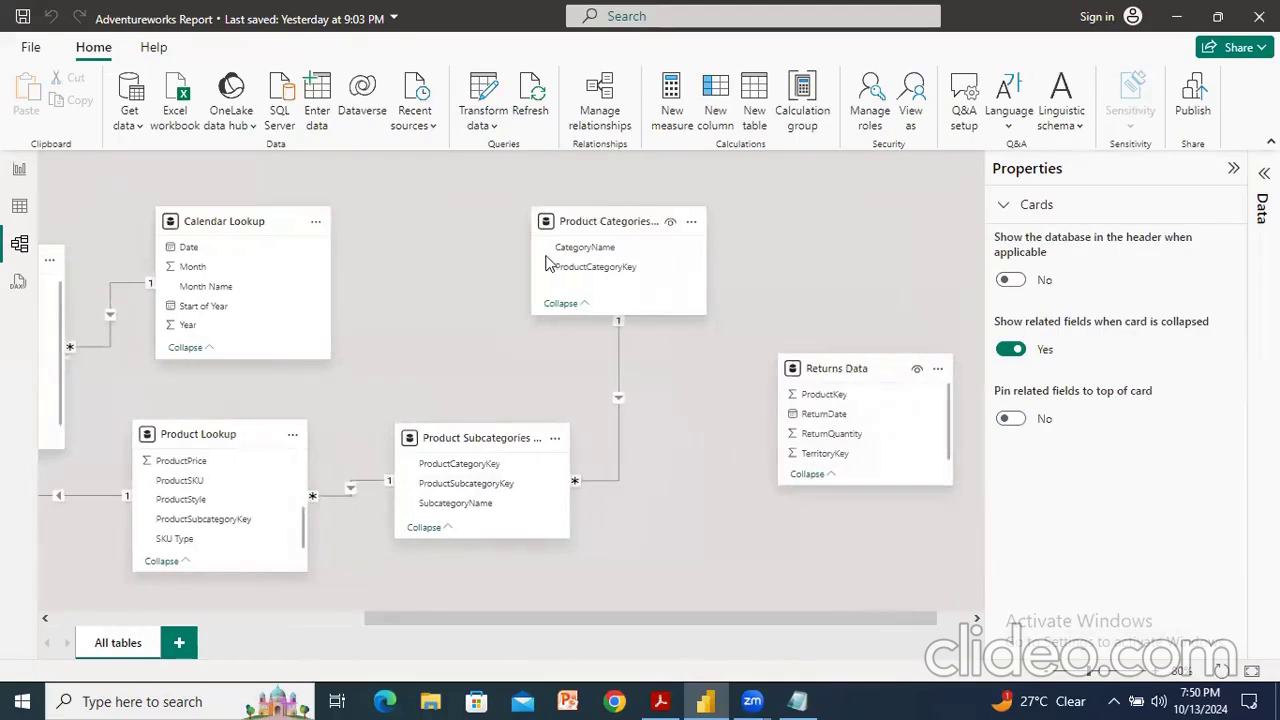
left_click_drag(449, 622, 152, 613)
left_click_drag(432, 258, 449, 428)
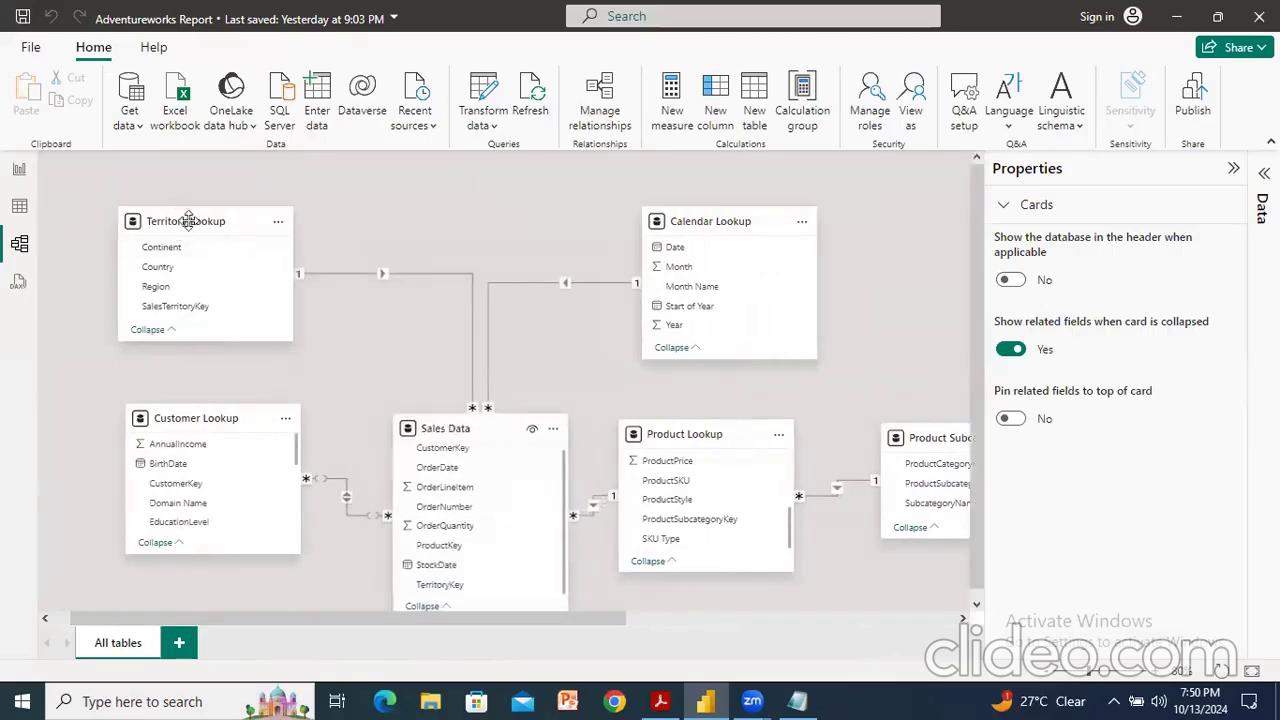
Line up the Territory, Customer, Calendar, Product, Product Subcategories and Product Categories lookup tables in one row above Sales Data.
left_click_drag(188, 220, 138, 221)
left_click_drag(185, 418, 337, 209)
left_click_drag(685, 222, 553, 214)
left_click_drag(706, 432, 759, 211)
left_click_drag(541, 620, 950, 615)
left_click_drag(566, 211, 724, 216)
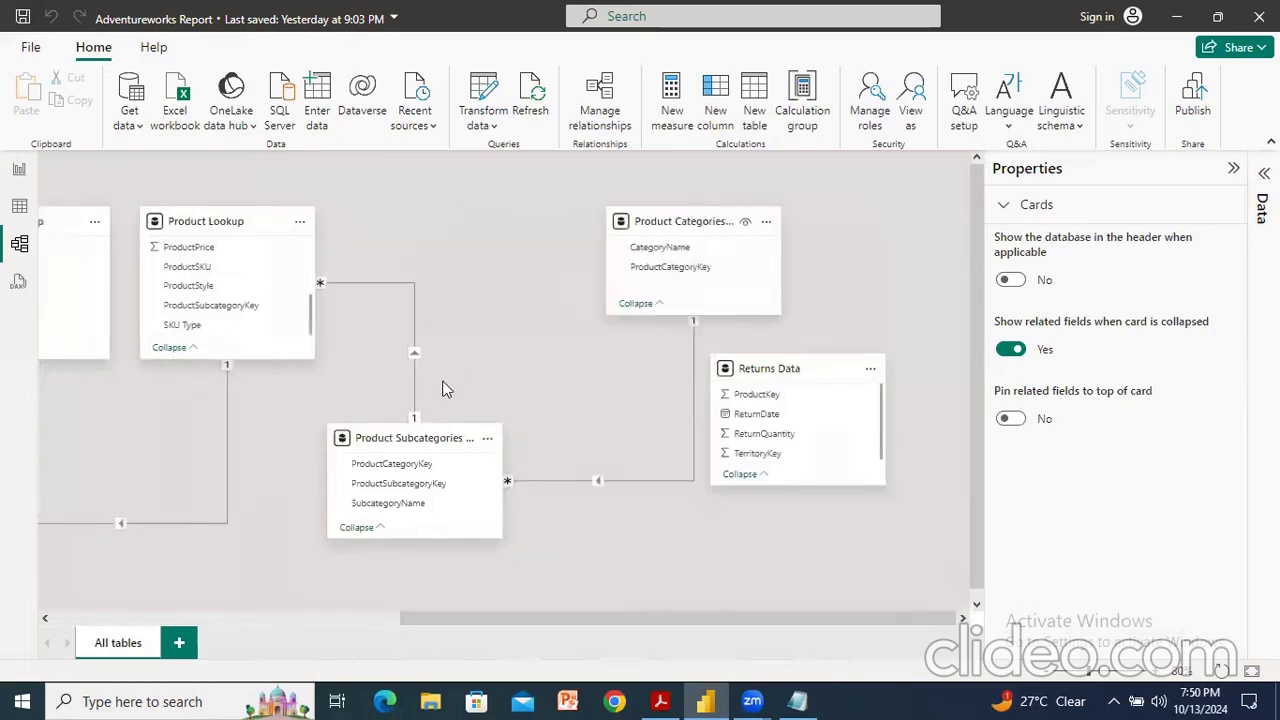
left_click_drag(427, 437, 487, 220)
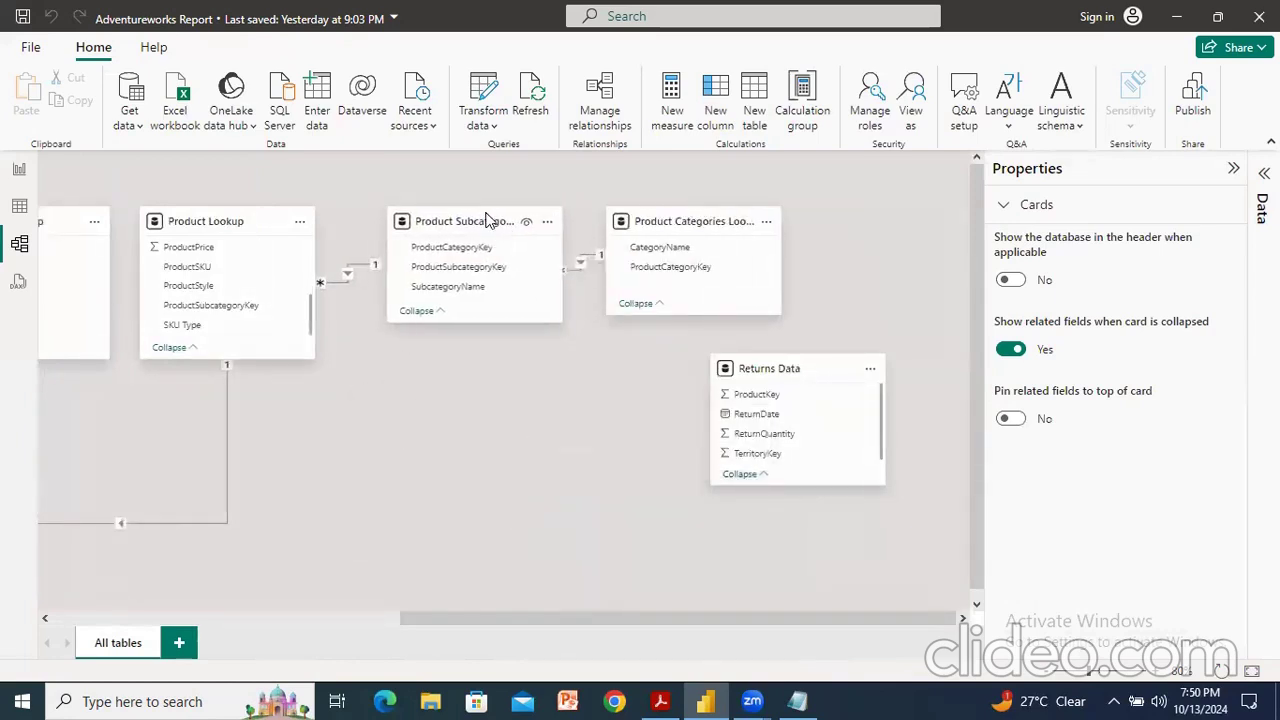
Move Returns Data below the row of lookup tables, beside Sales Data.
left_click_drag(789, 624, 727, 618)
left_click_drag(912, 368, 483, 447)
left_click_drag(531, 618, 453, 632)
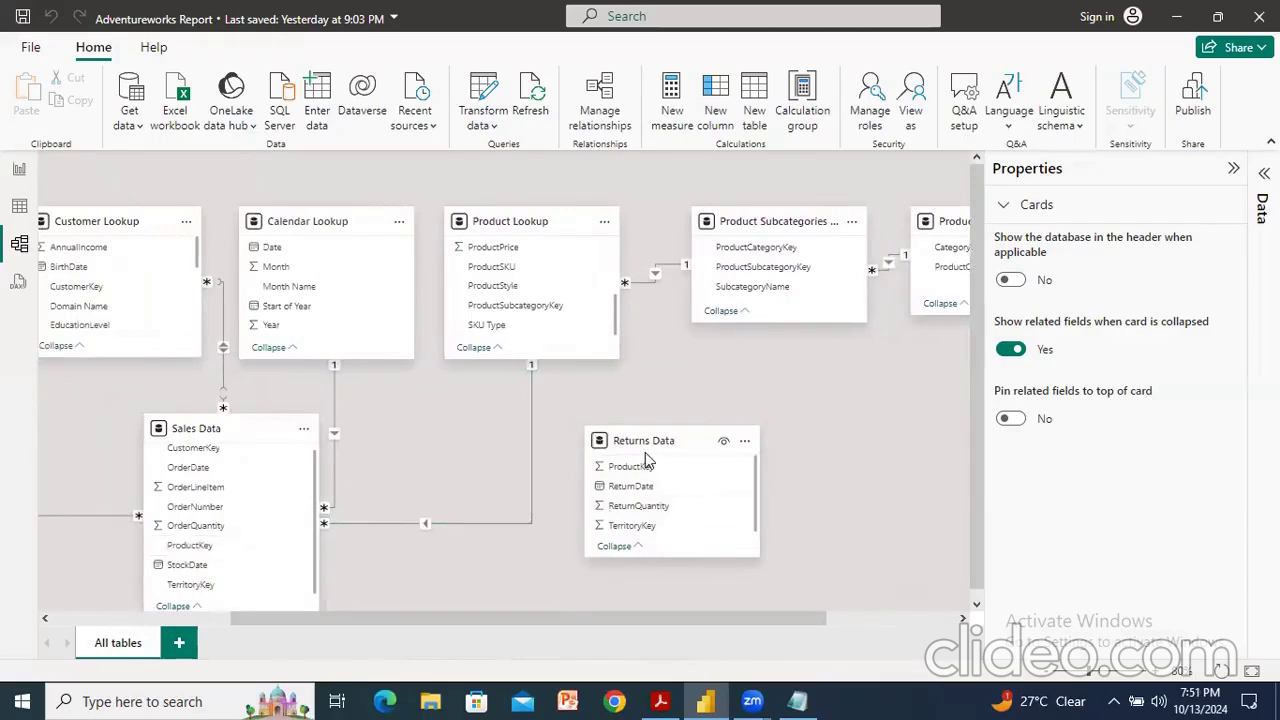
left_click_drag(605, 620, 418, 620)
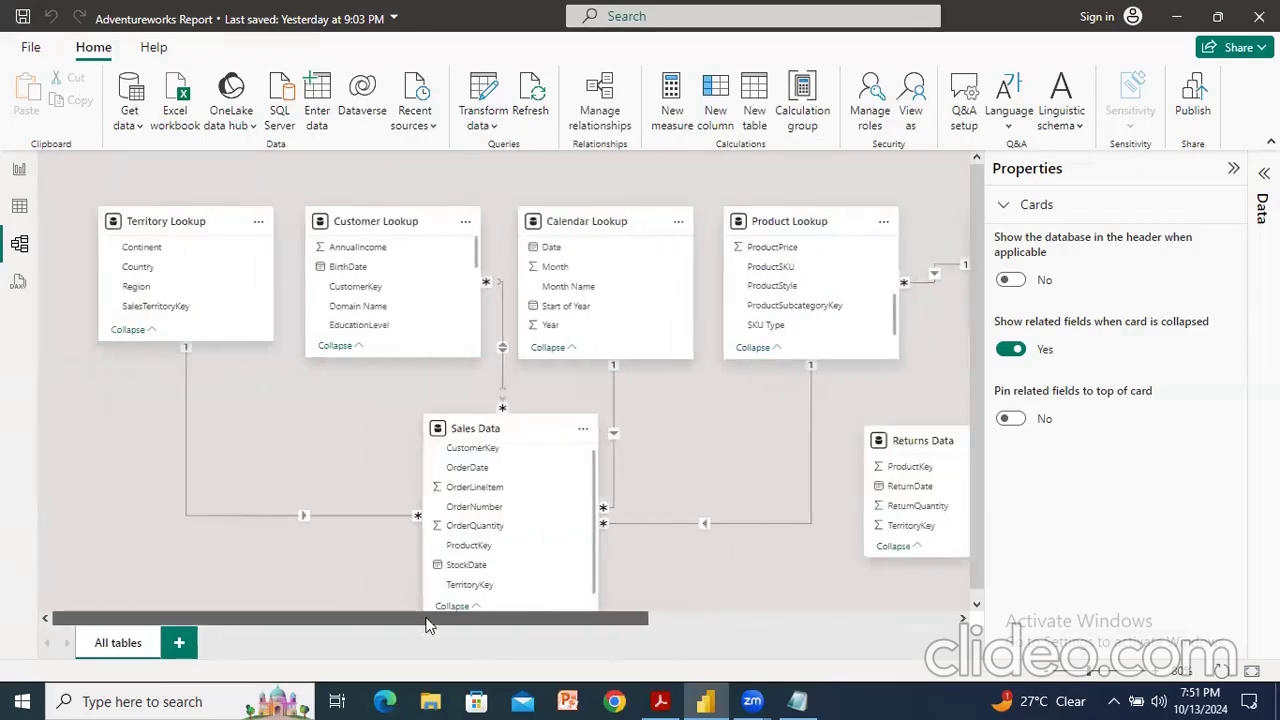
left_click_drag(905, 466, 174, 311)
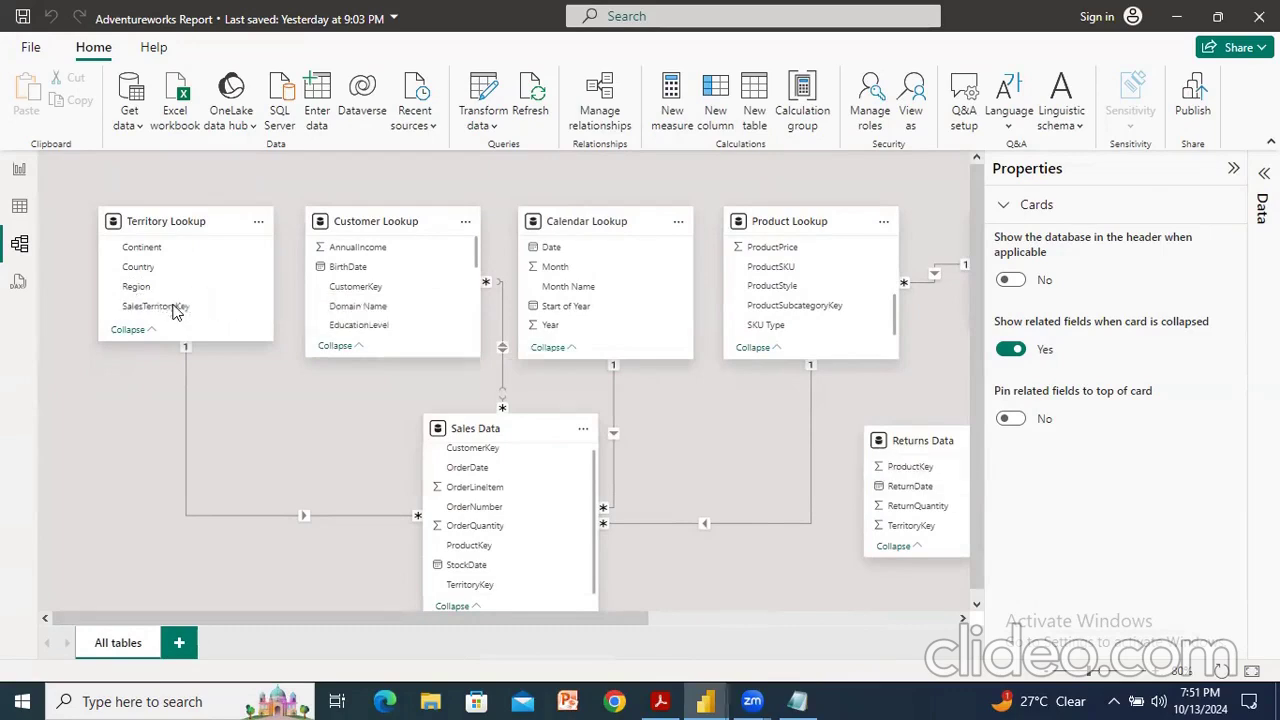
left_click(897, 646)
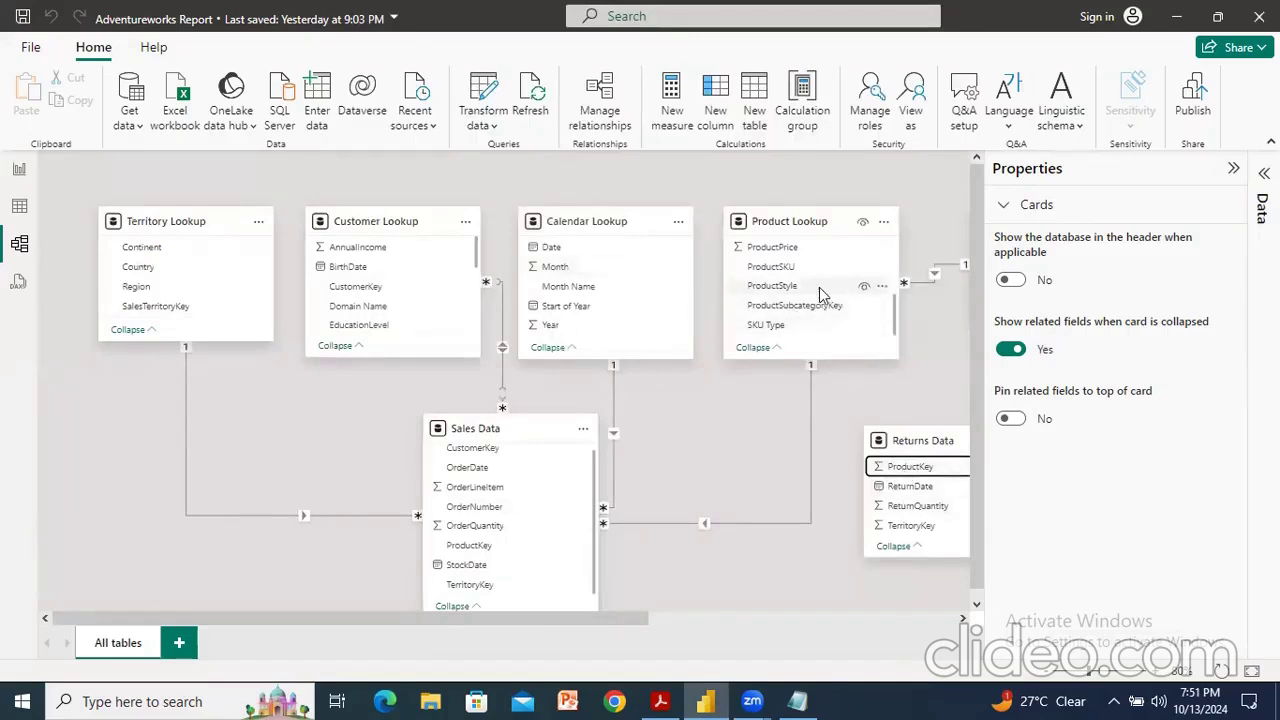
Look through the Product Lookup fields for the ProductKey column that matches the one in Returns Data.
scroll(819, 287, "down", 1)
scroll(817, 284, "up", 3)
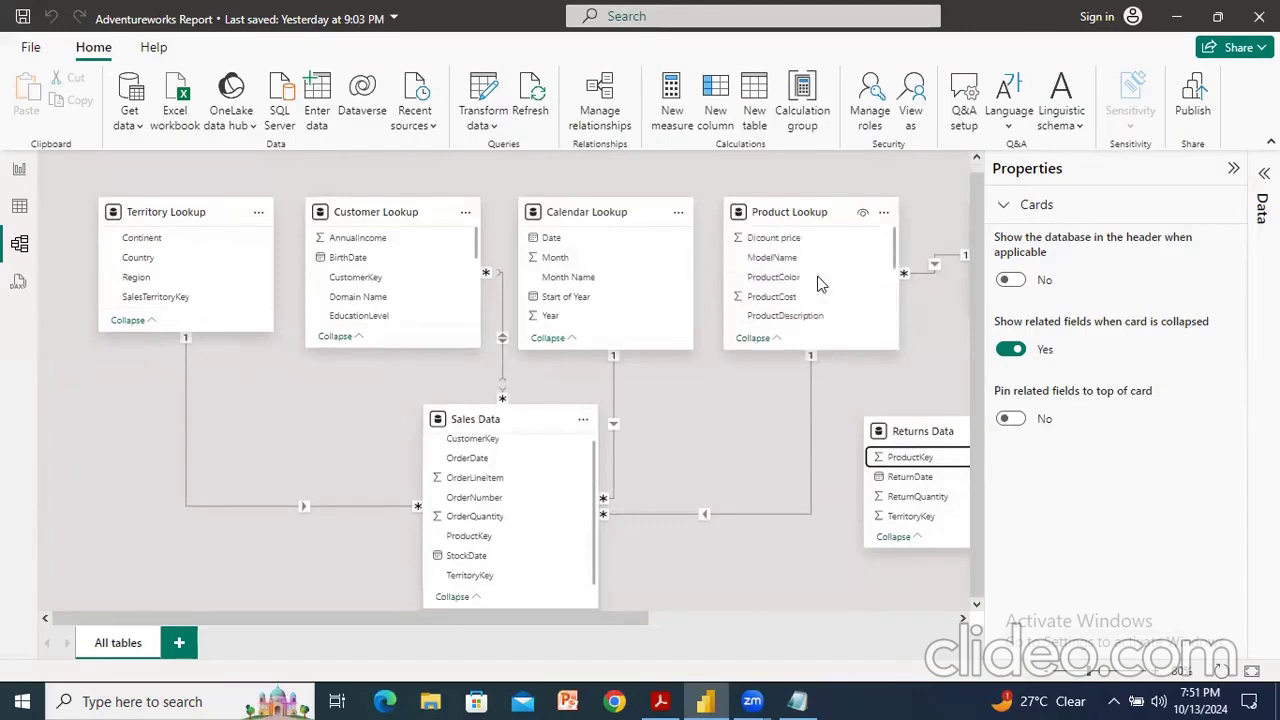
scroll(817, 284, "up", 1)
scroll(817, 284, "down", 3)
scroll(817, 284, "down", 2)
scroll(817, 284, "up", 3)
scroll(819, 280, "down", 3)
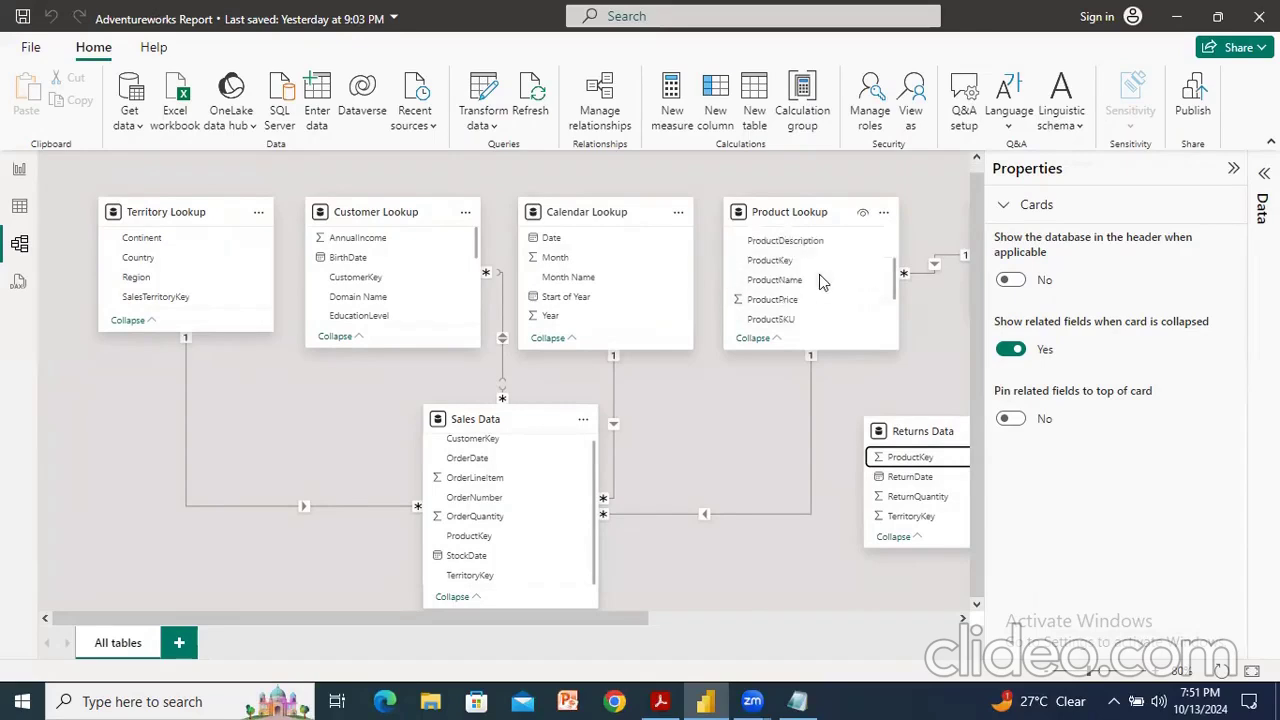
scroll(819, 280, "down", 2)
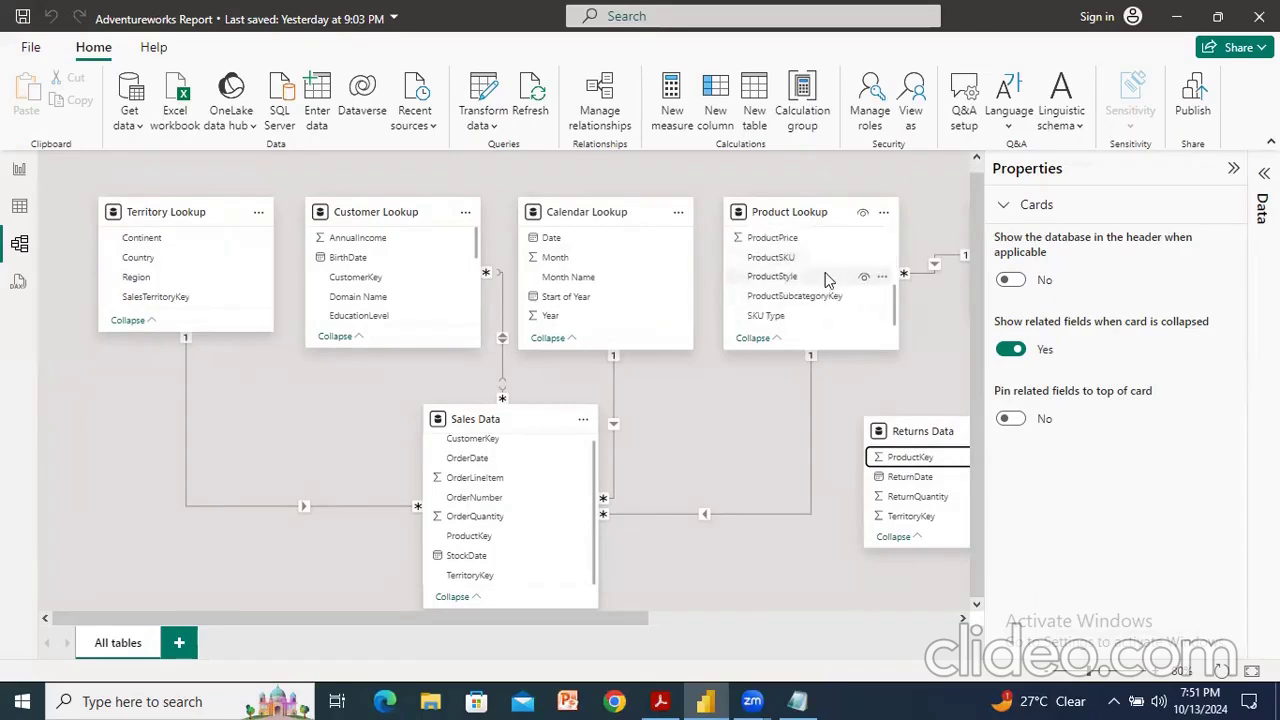
scroll(829, 280, "up", 5)
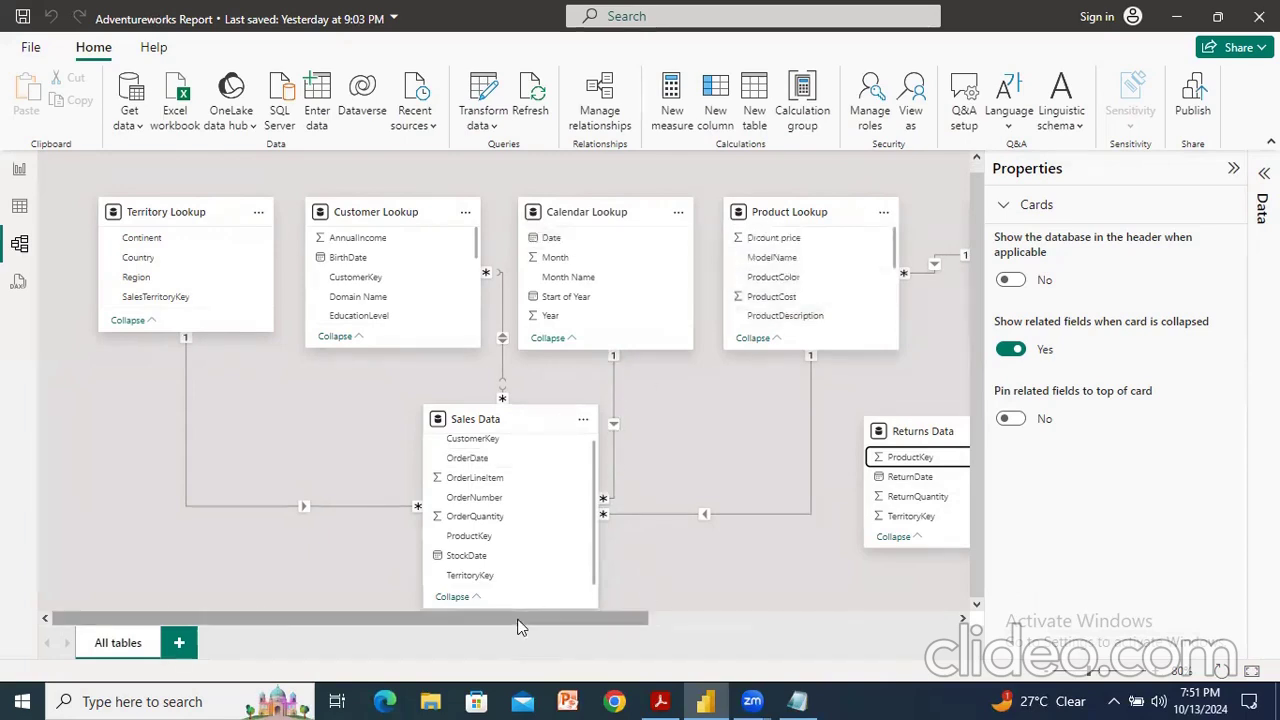
left_click_drag(521, 624, 741, 618)
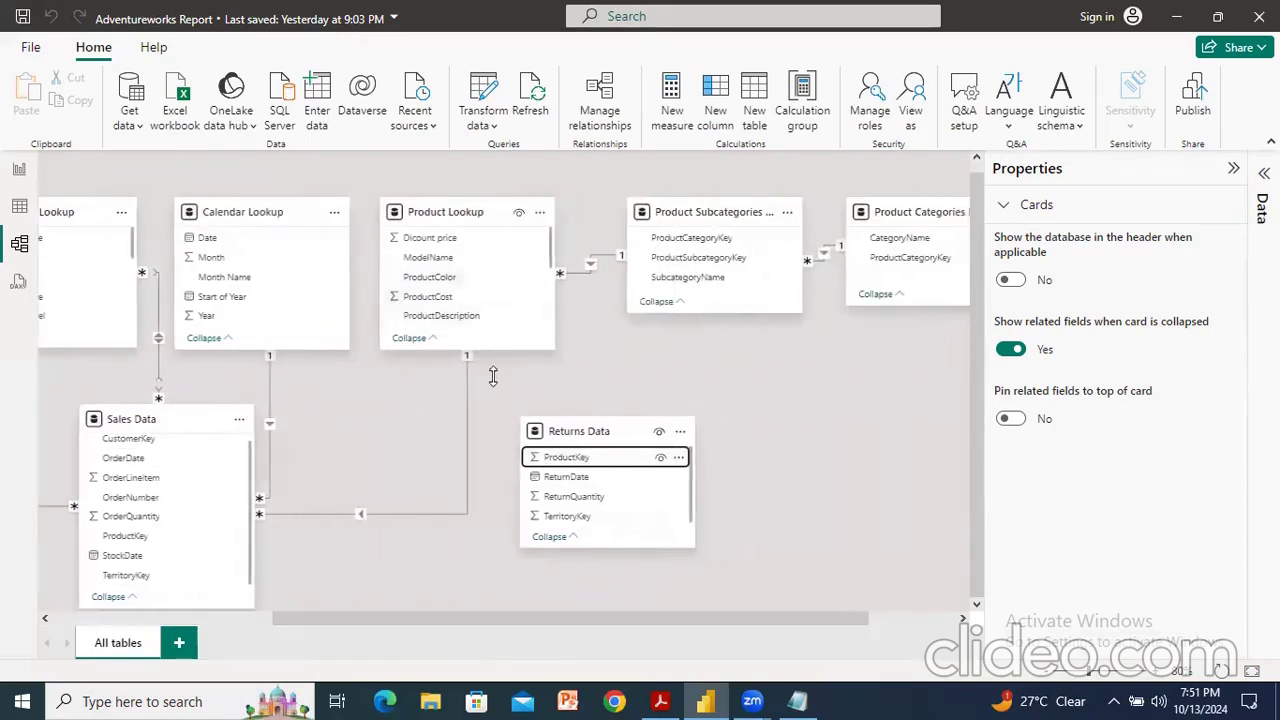
Enlarge the Product Lookup card, move Returns Data clear of it, and relate its ProductKey to Product Lookup's ProductKey as active many-to-one.
left_click_drag(495, 349, 460, 516)
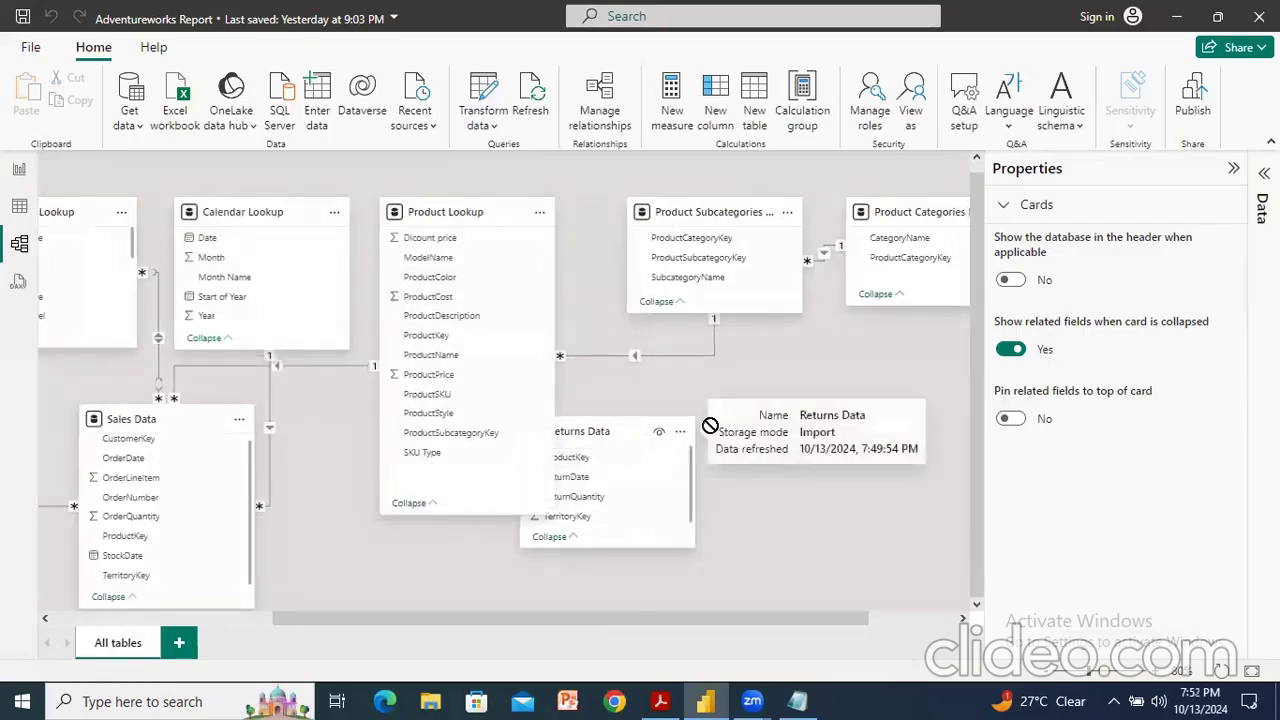
left_click_drag(628, 447, 748, 438)
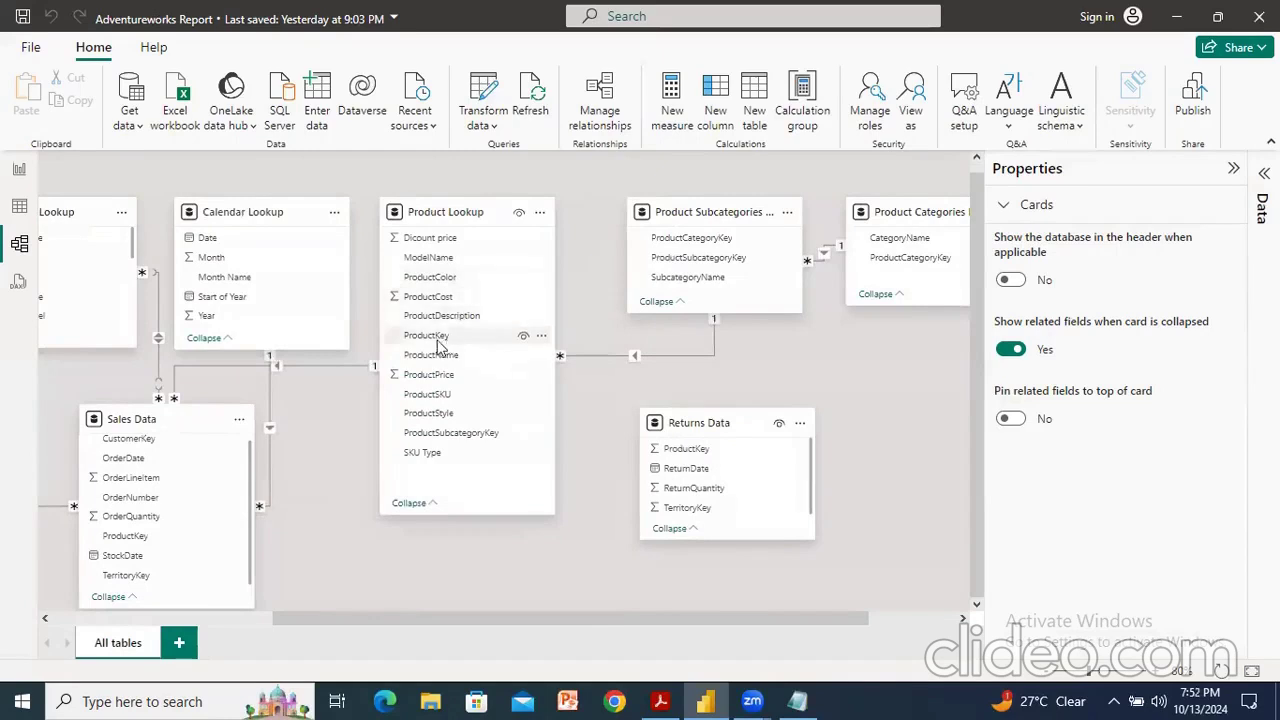
left_click_drag(698, 456, 458, 340)
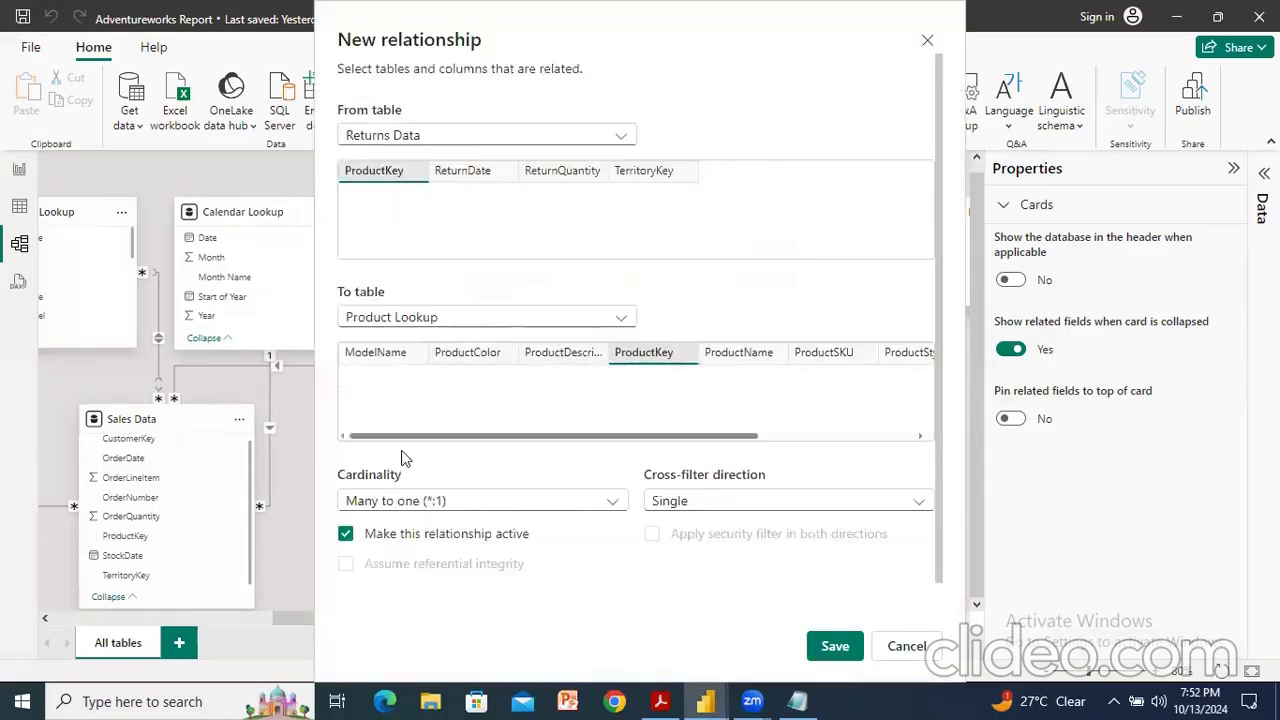
mouse_move(403, 437)
left_mouse_down()
mouse_move(555, 439)
mouse_move(427, 439)
left_mouse_up()
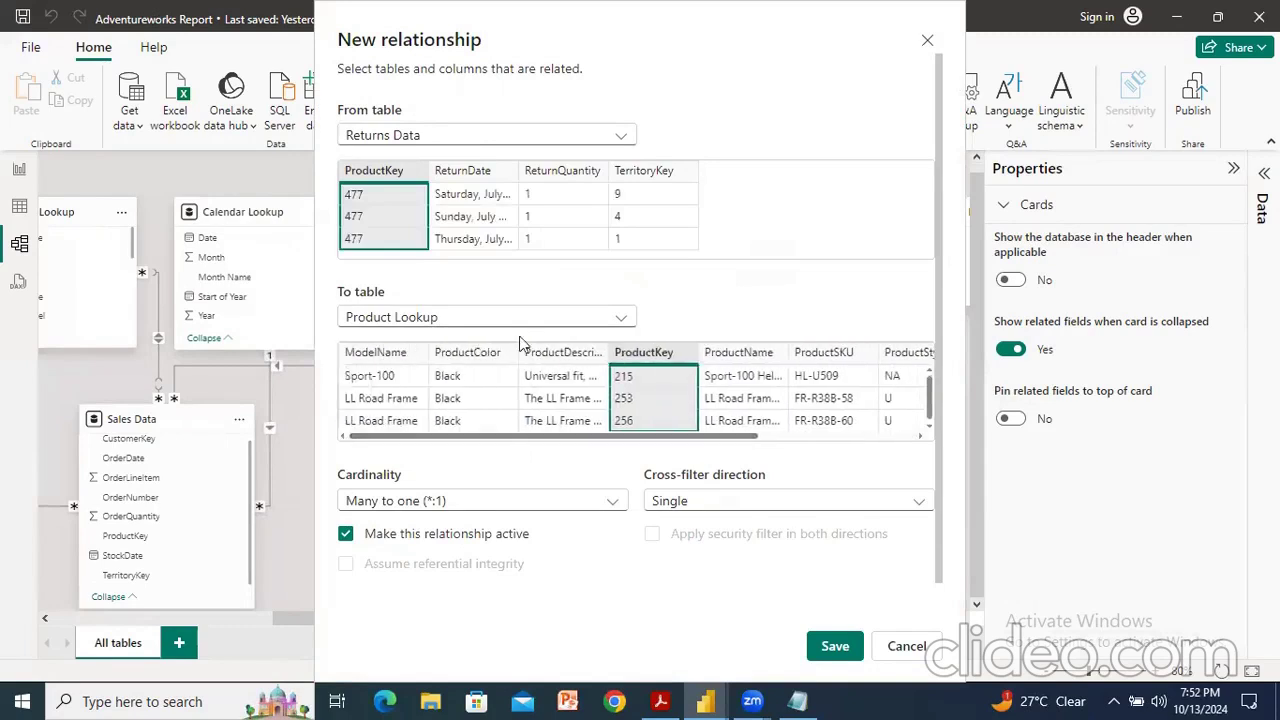
left_click(830, 645)
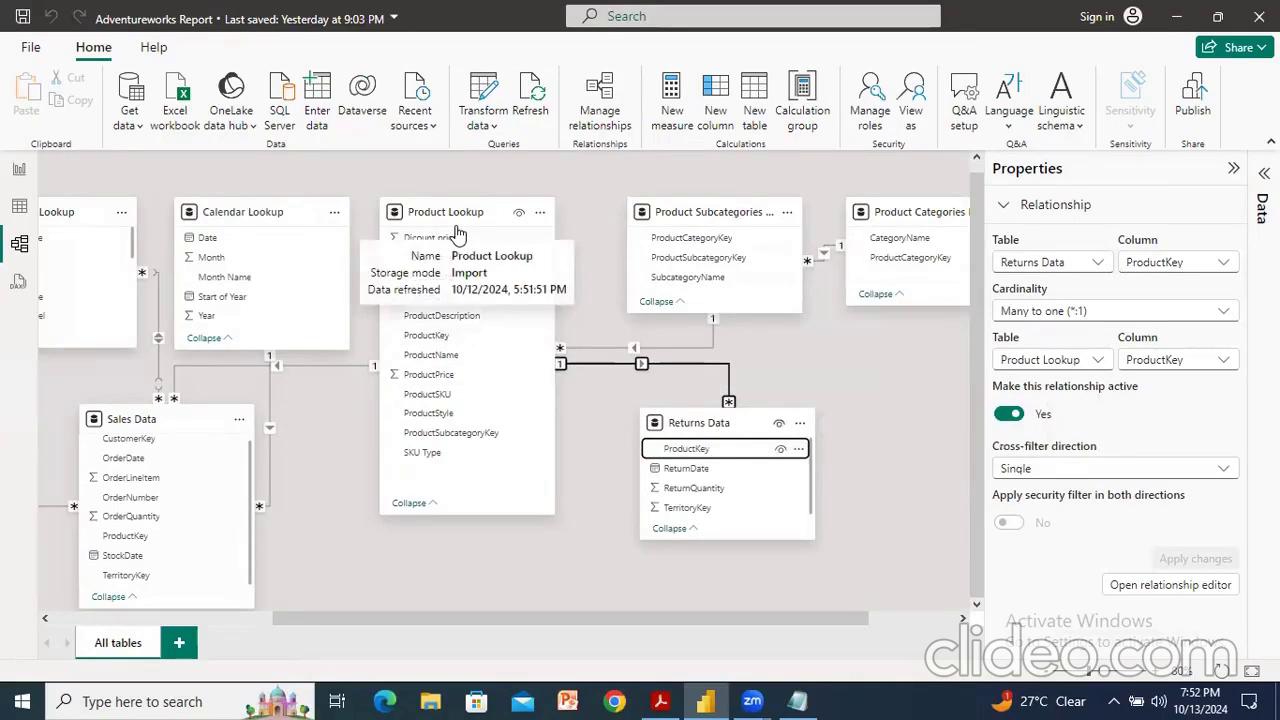
Create an active many-to-one relationship from ReturnDate in Returns Data to Date in Calendar Lookup.
mouse_move(667, 618)
left_mouse_down()
mouse_move(474, 616)
mouse_move(645, 617)
left_mouse_up()
left_click_drag(762, 472, 312, 236)
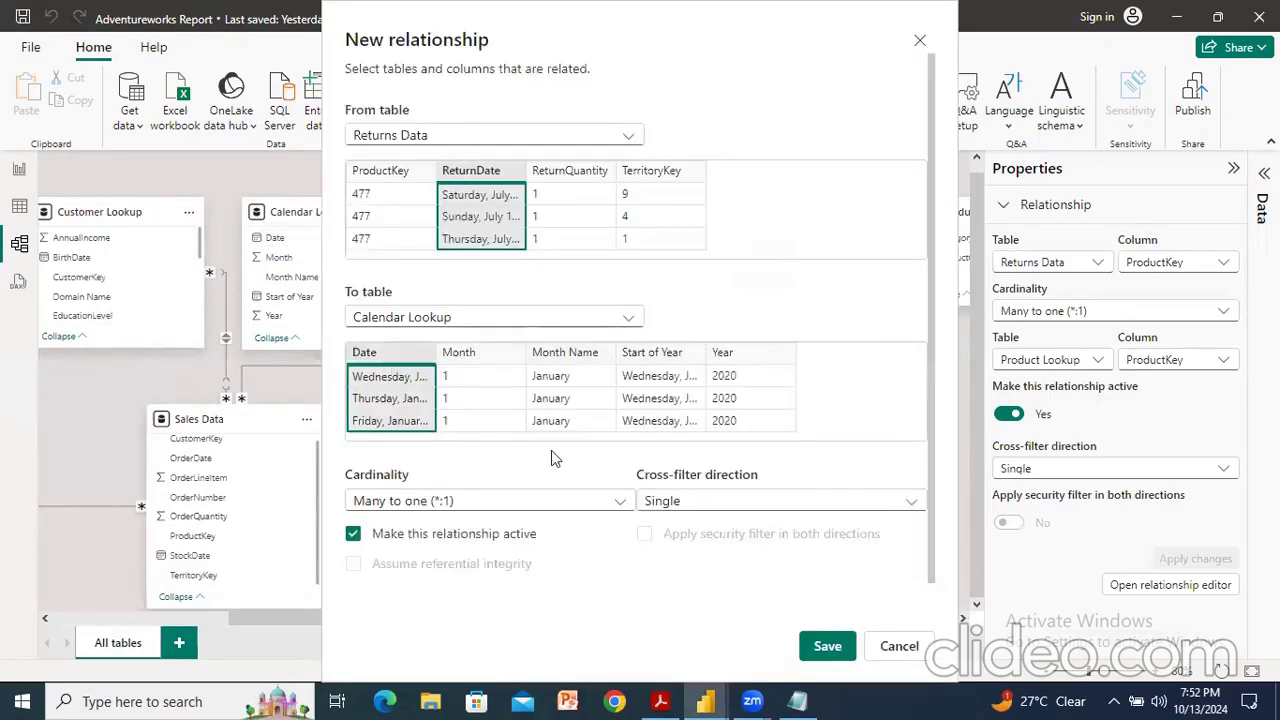
left_click(830, 647)
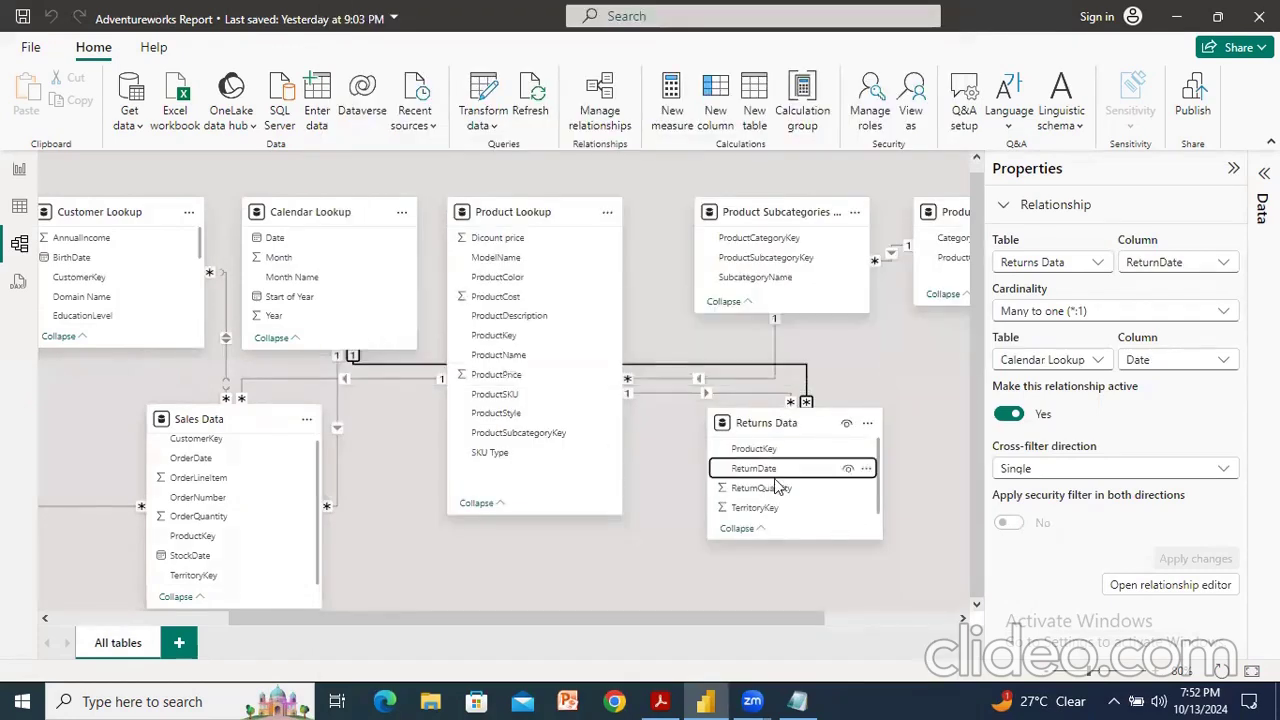
Create an active many-to-one relationship from TerritoryKey in Returns Data to SalesTerritoryKey in Territory Lookup.
left_click_drag(719, 614, 606, 610)
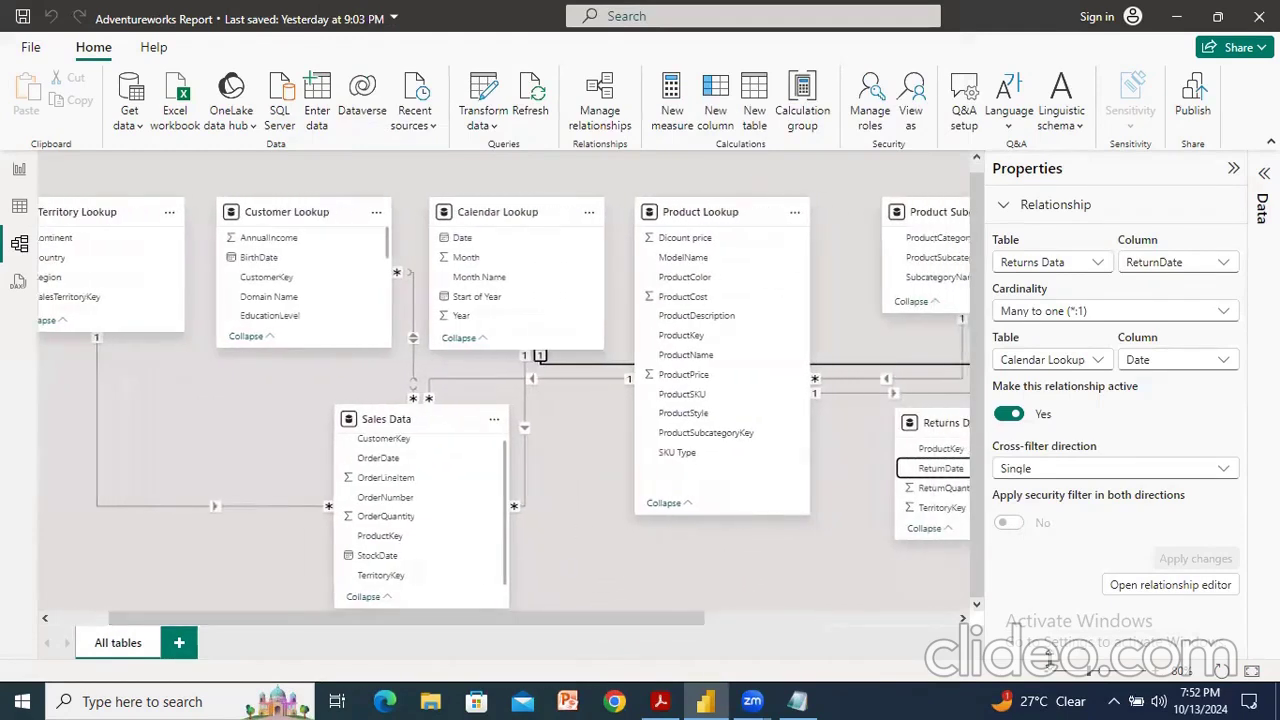
left_click(1050, 670)
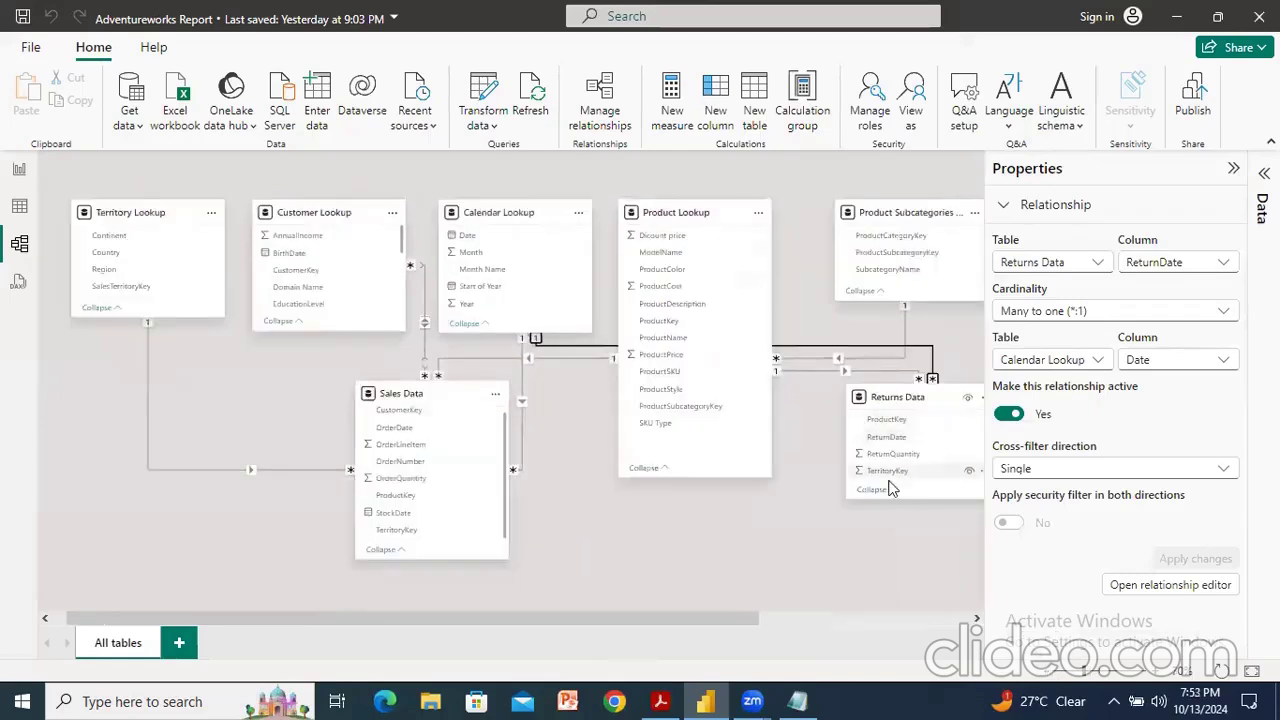
left_click_drag(893, 471, 143, 286)
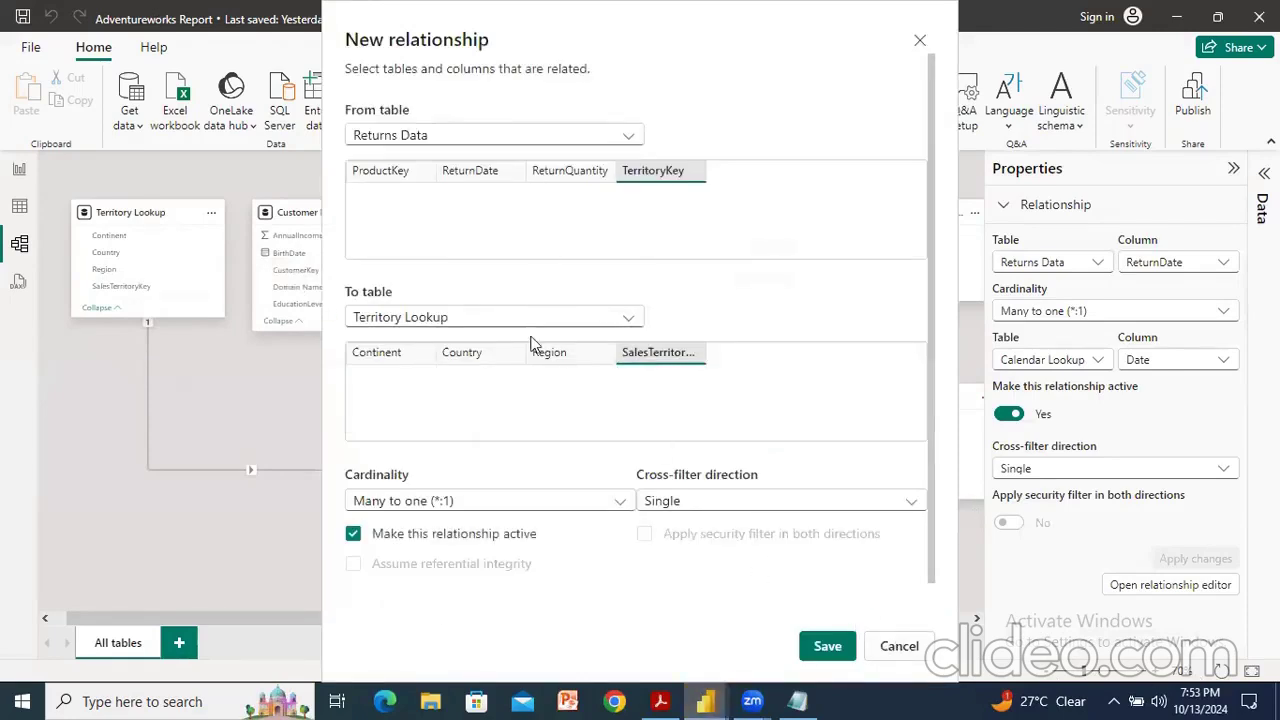
left_click(582, 352)
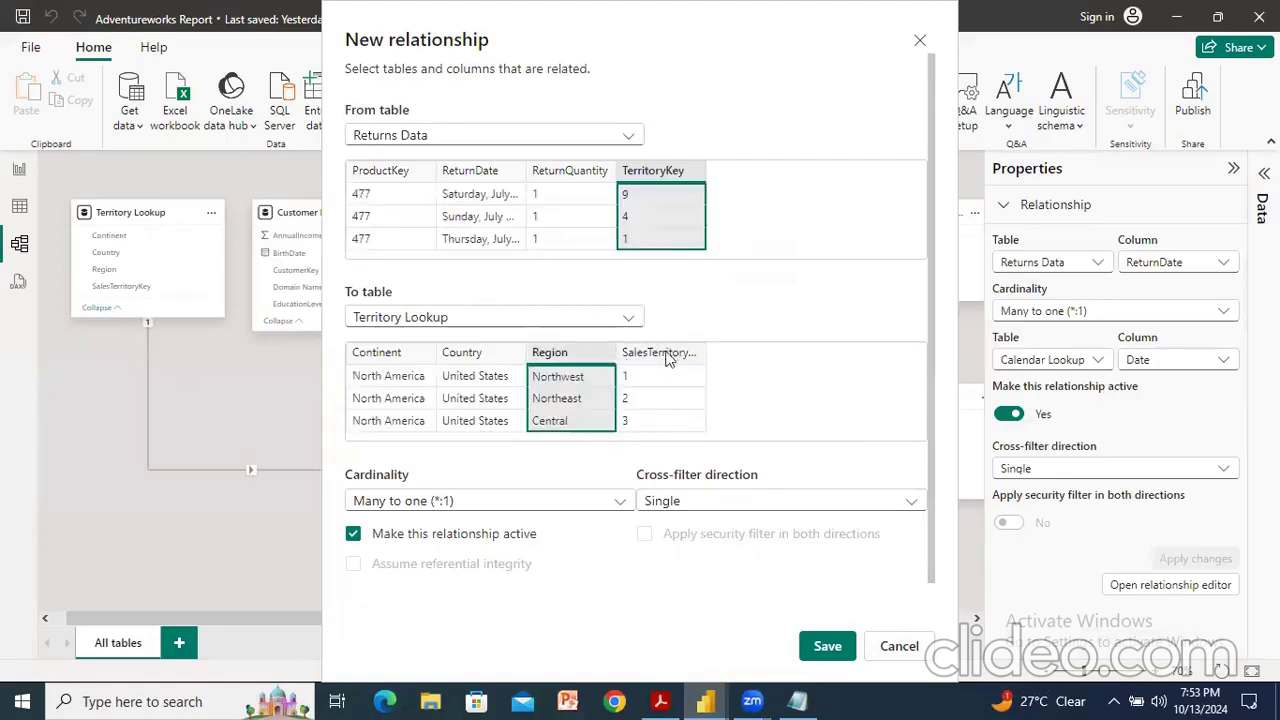
left_click(664, 355)
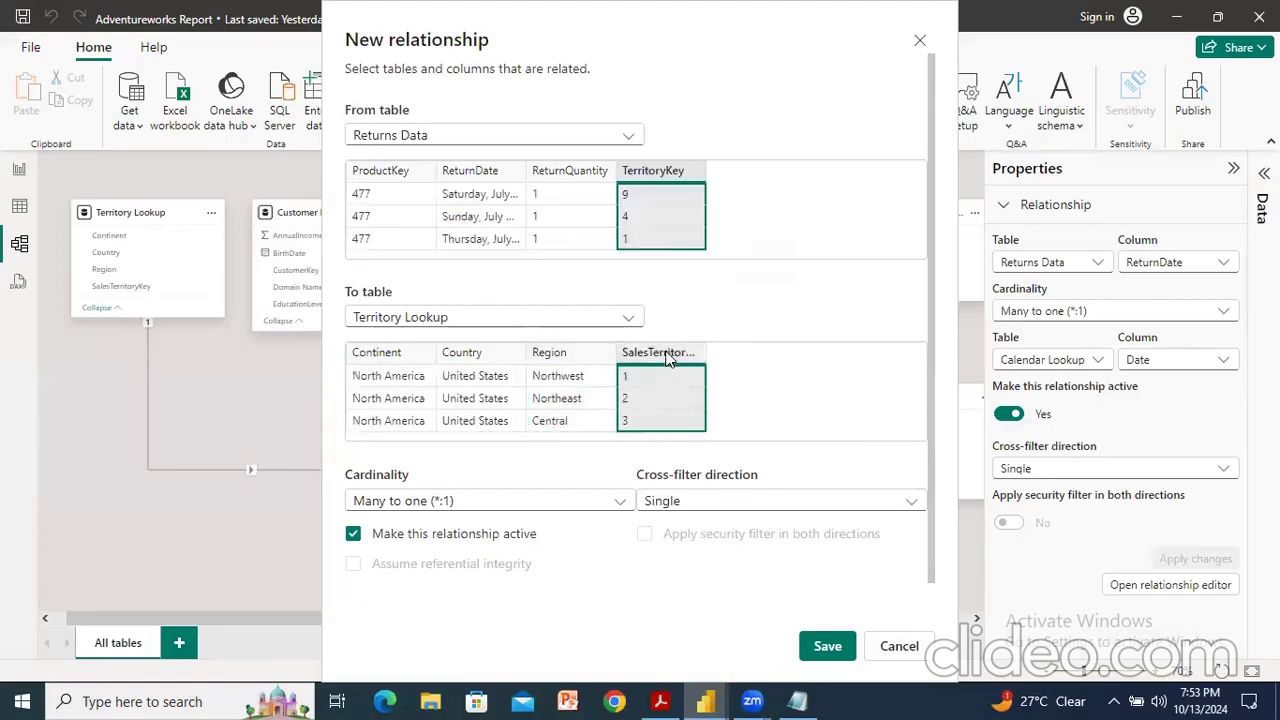
left_click(827, 647)
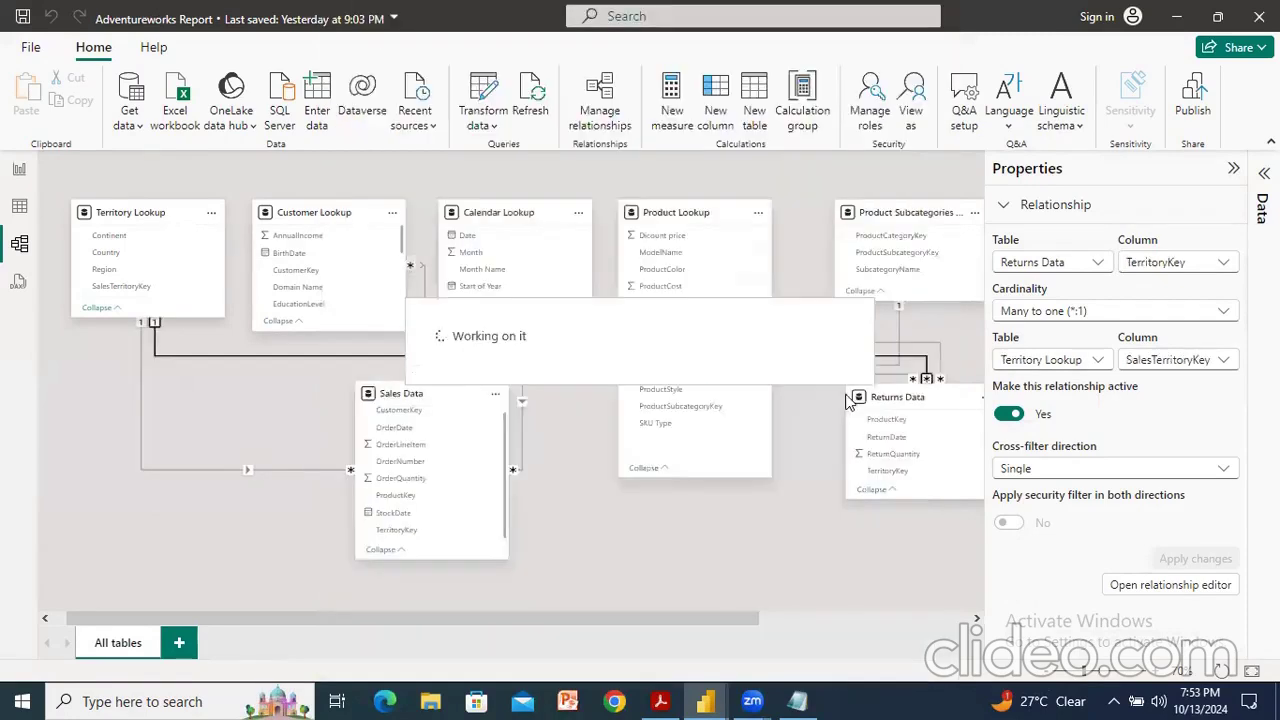
Examine how the Sales Data and Returns Data fact tables connect through the shared Territory, Calendar and Product lookup tables.
left_click(1155, 677)
left_click_drag(383, 622, 648, 632)
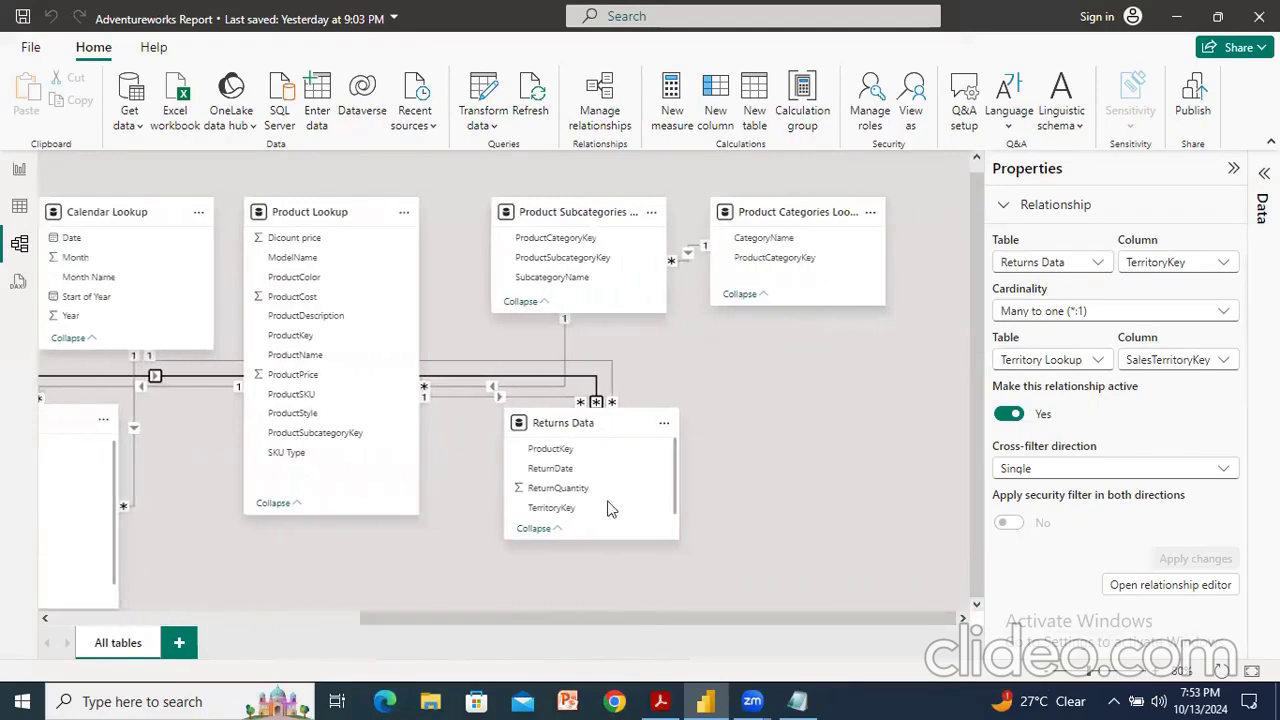
mouse_move(581, 410)
left_click_drag(666, 618, 523, 619)
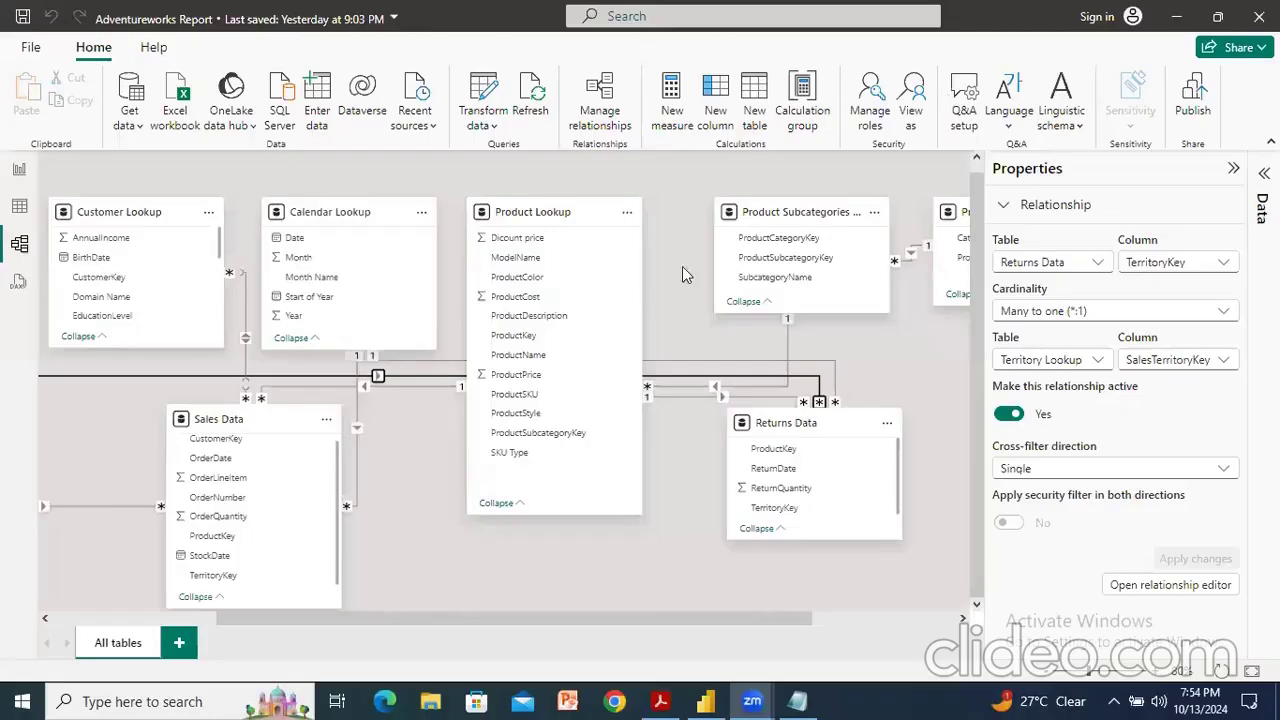
left_click_drag(682, 615, 746, 615)
mouse_move(640, 622)
left_mouse_down()
mouse_move(594, 615)
mouse_move(683, 627)
mouse_move(619, 627)
left_mouse_up()
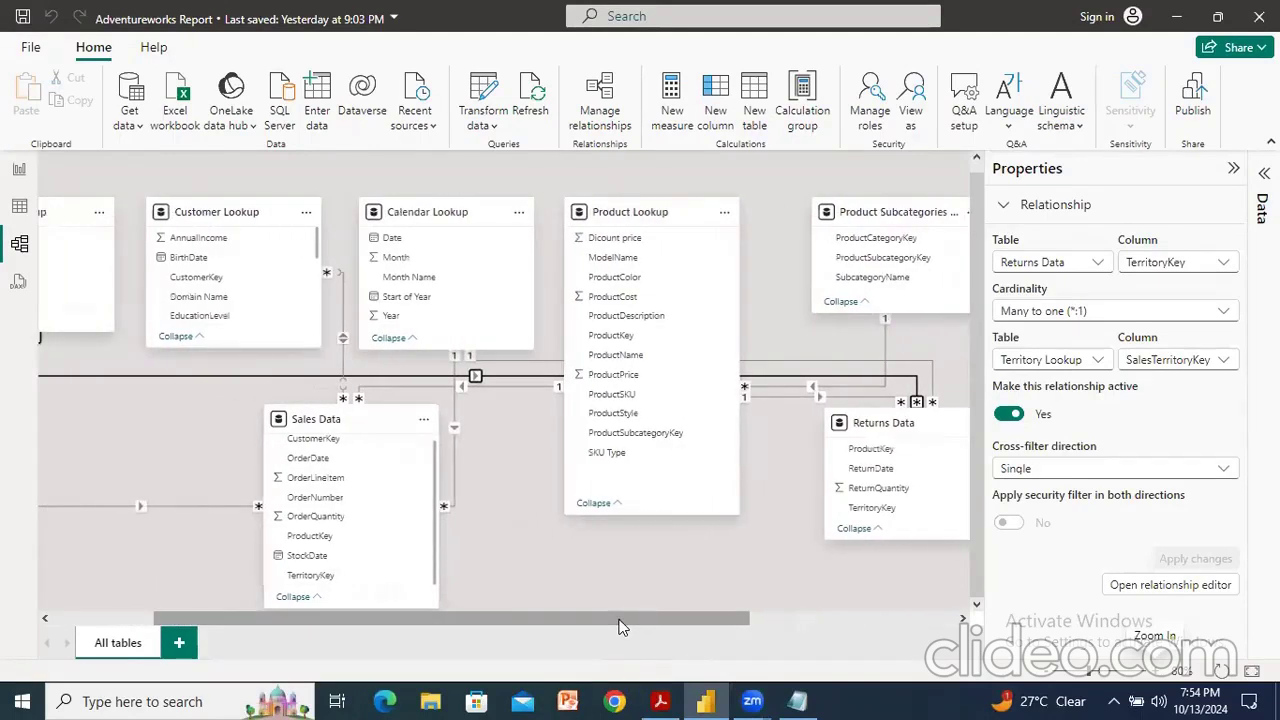
left_click_drag(619, 627, 470, 621)
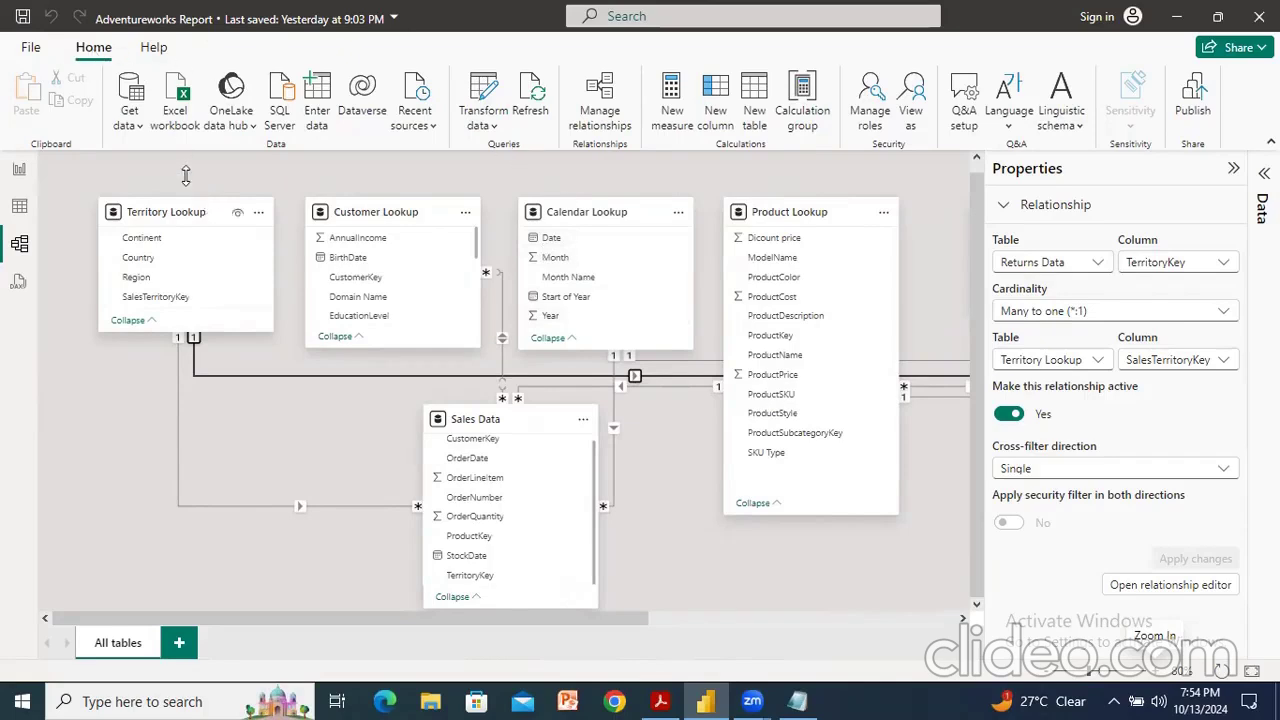
Open the list of relationships and inspect the settings of the one from Returns Data (ReturnDate) to Calendar Lookup (Date) without changing it.
left_click(610, 106)
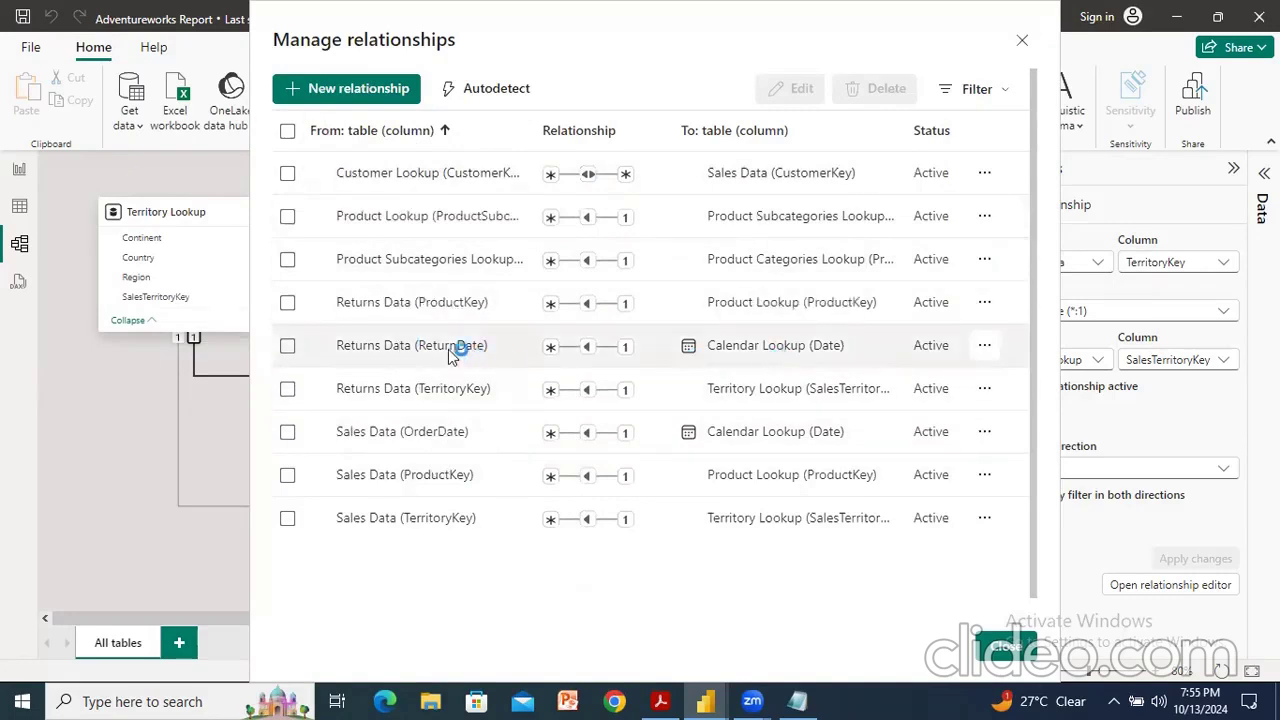
left_click(986, 345)
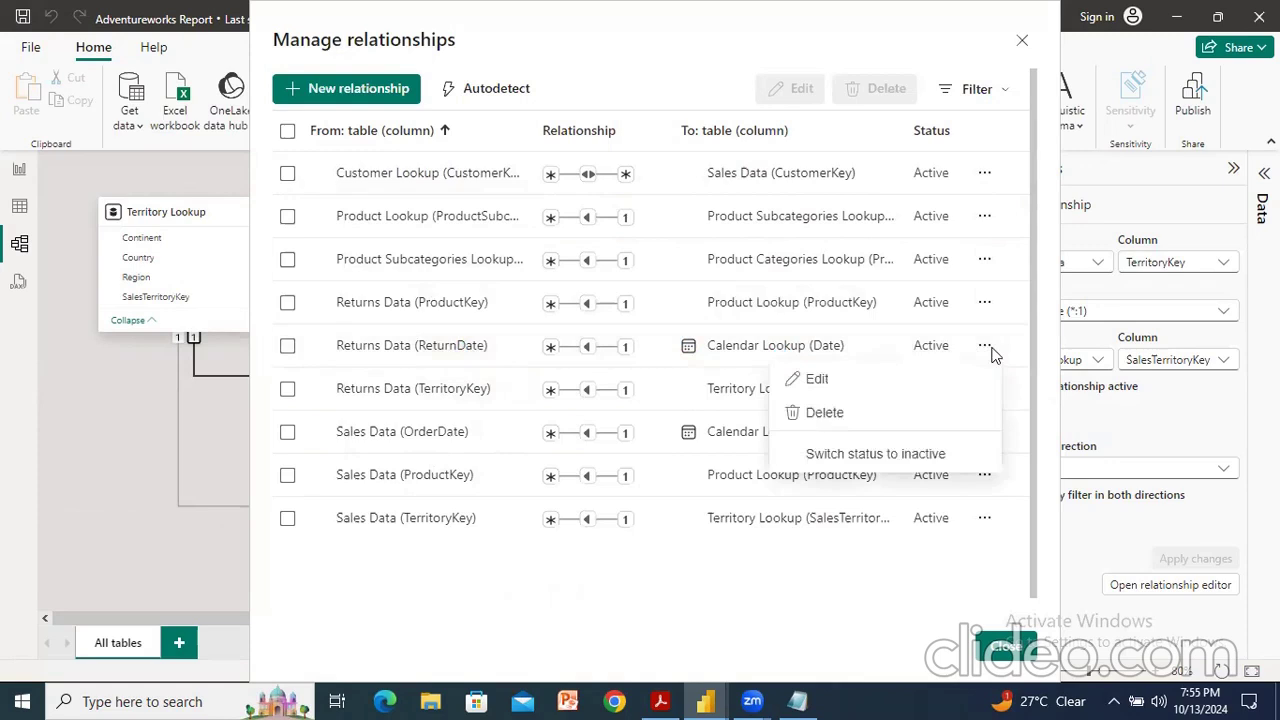
left_click(818, 379)
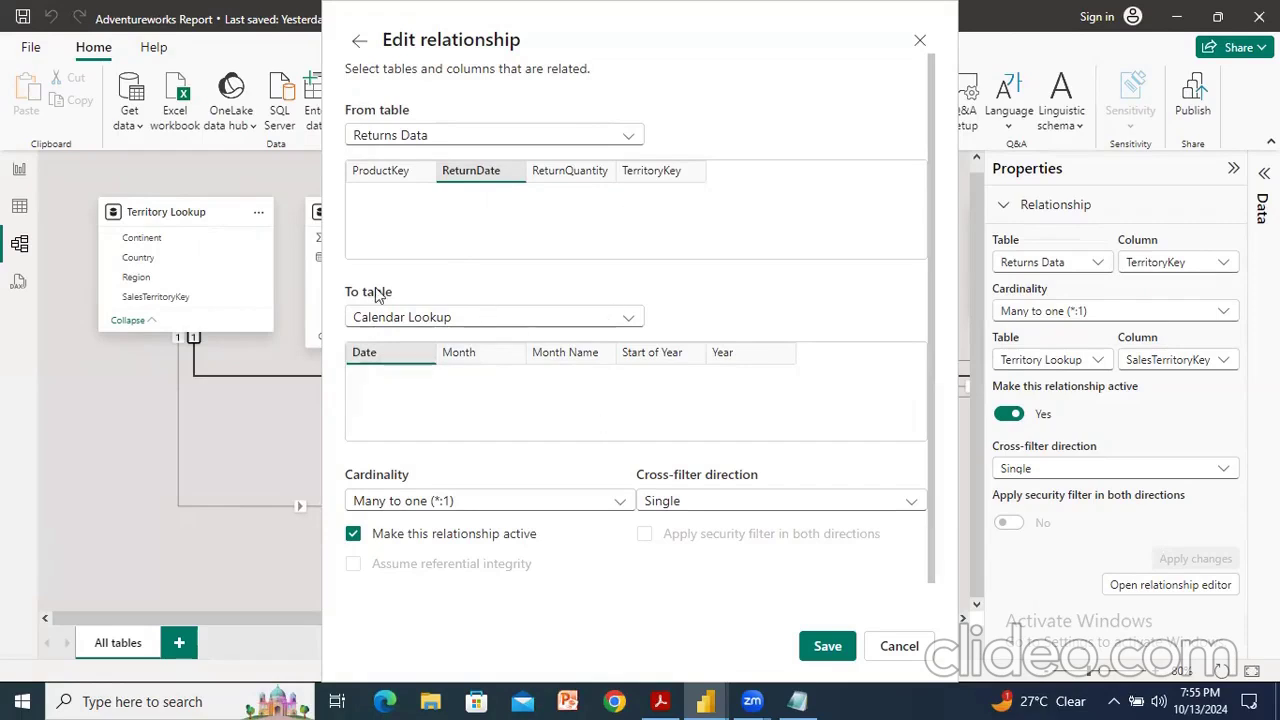
left_click(897, 646)
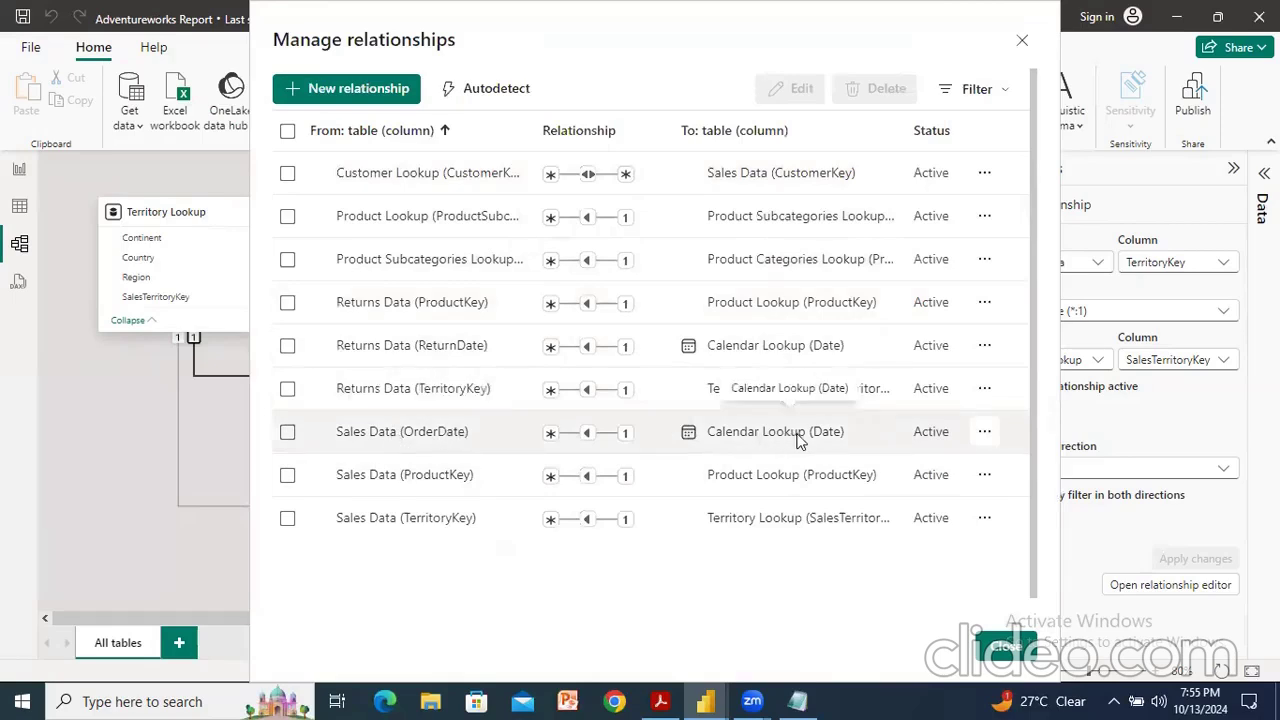
Change the Sales Data to Calendar Lookup relationship to use StockDate instead of OrderDate, leaving it inactive.
left_click(984, 431)
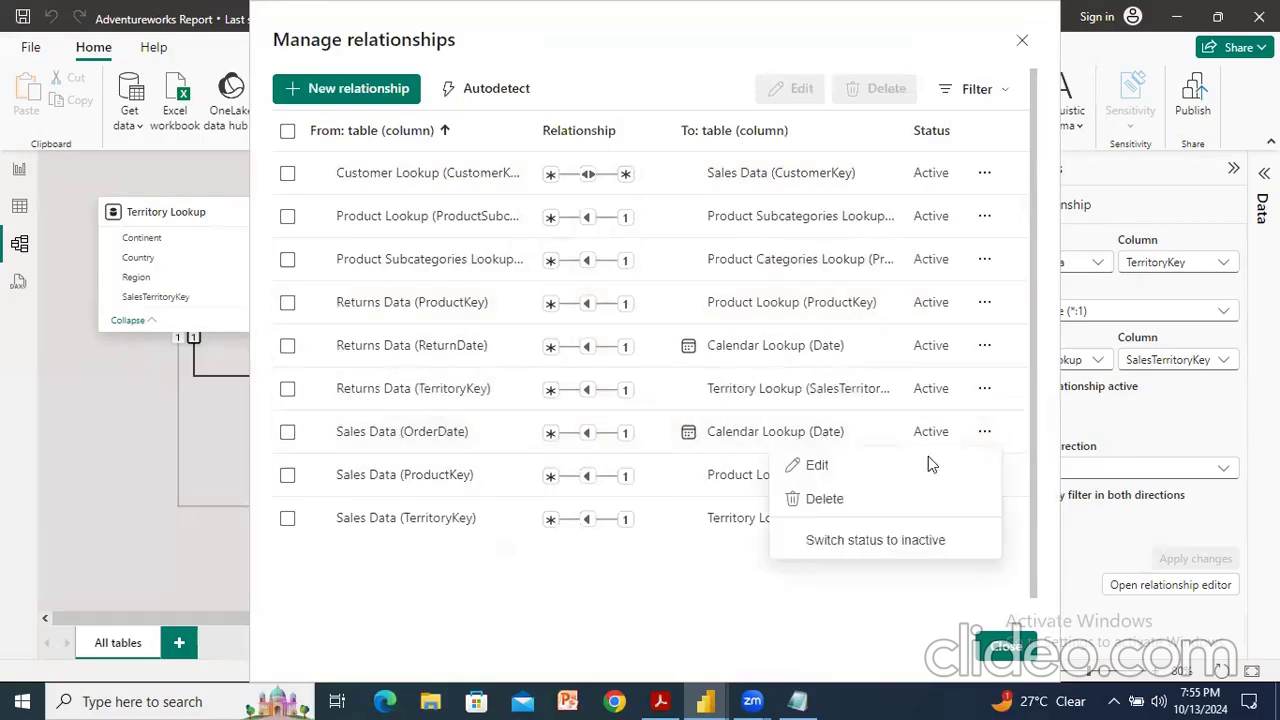
left_click(858, 468)
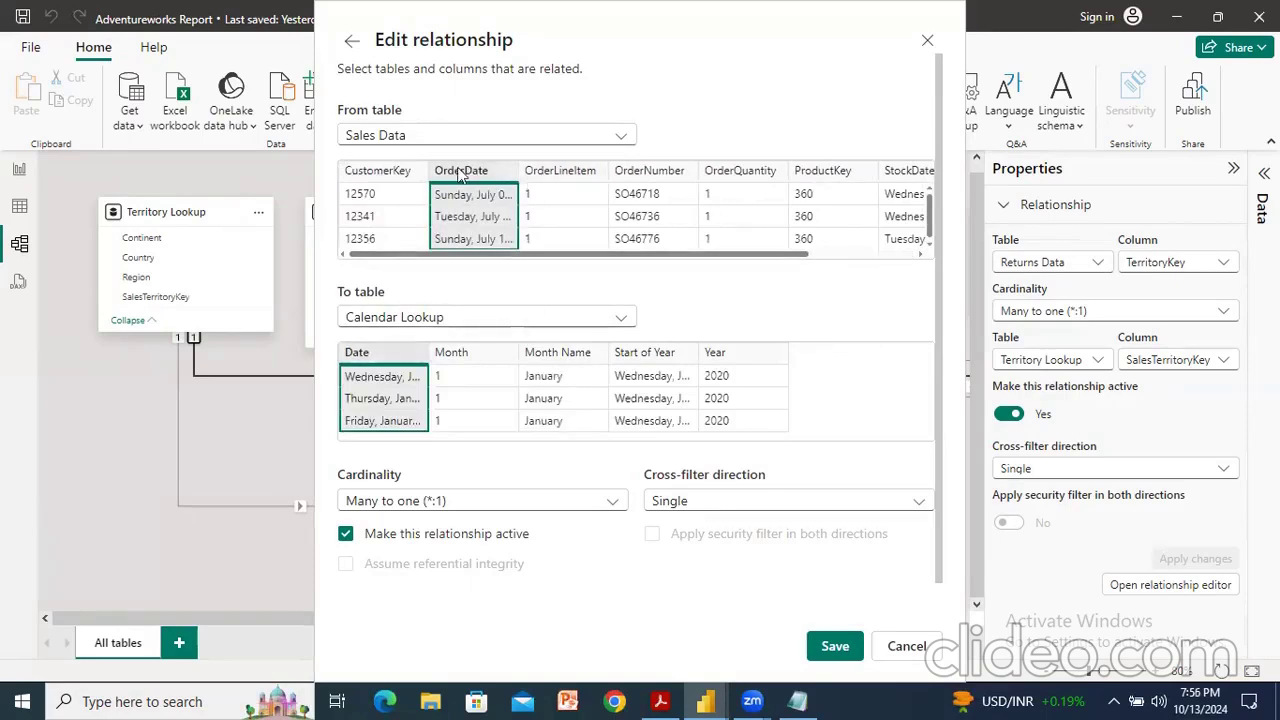
left_click_drag(624, 258, 760, 258)
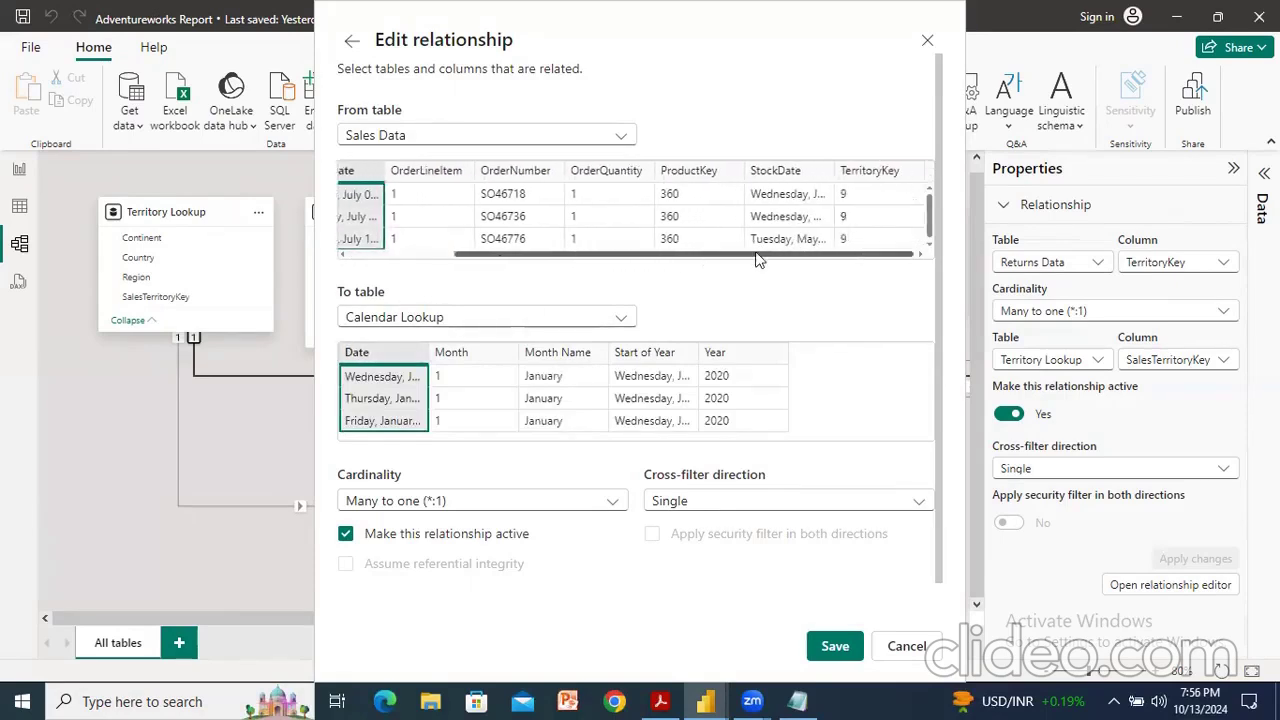
left_click(780, 175)
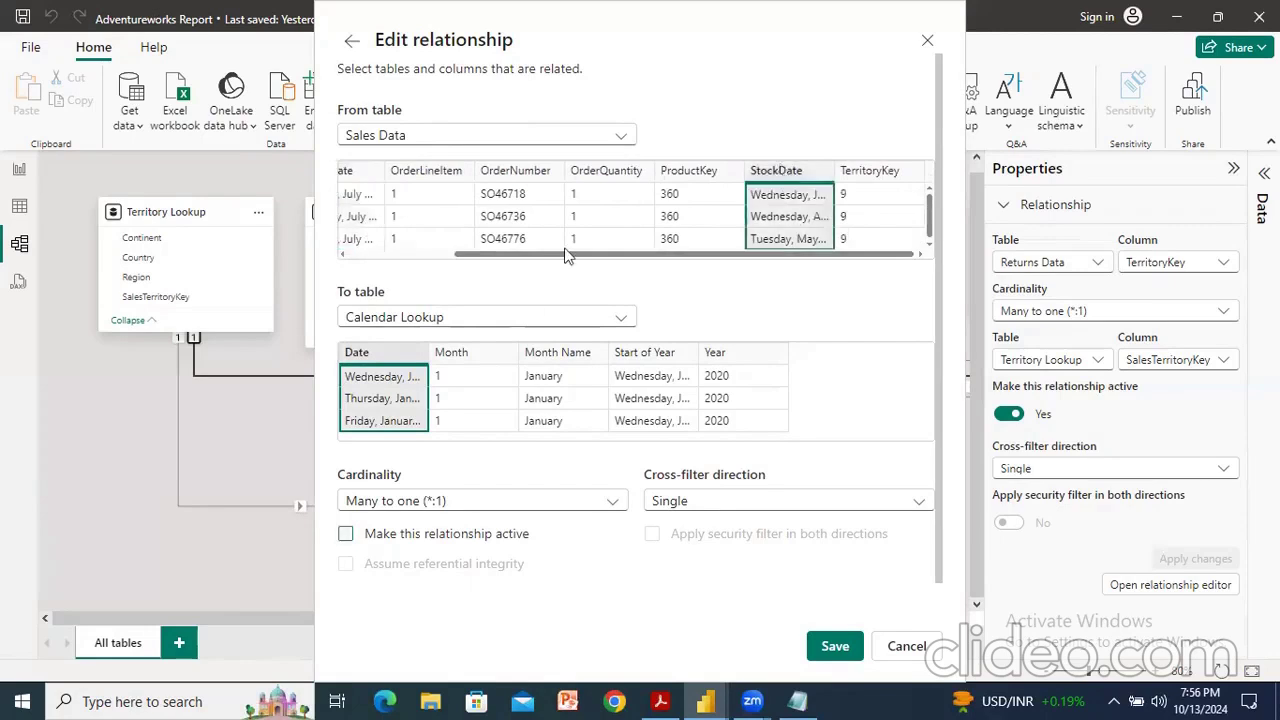
left_click(832, 646)
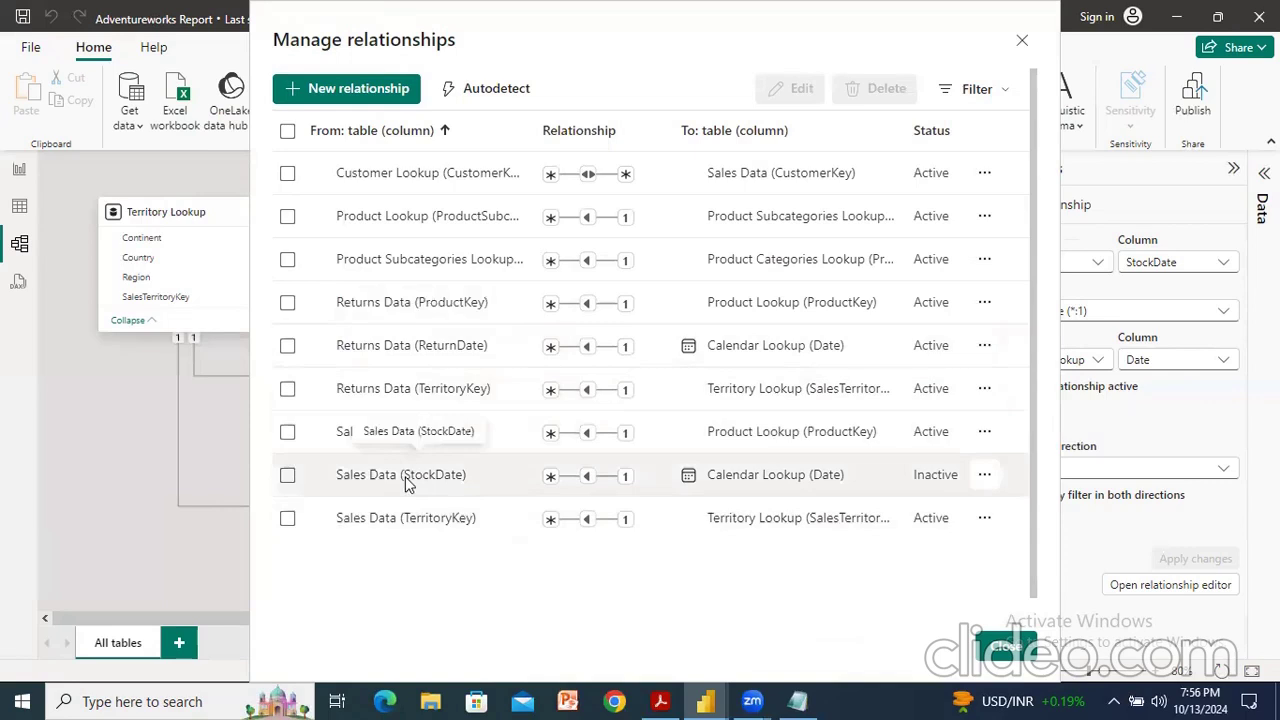
Set the Sales Data column of the Calendar Lookup relationship back to OrderDate as an active relationship, and close the relationship list.
left_click(984, 476)
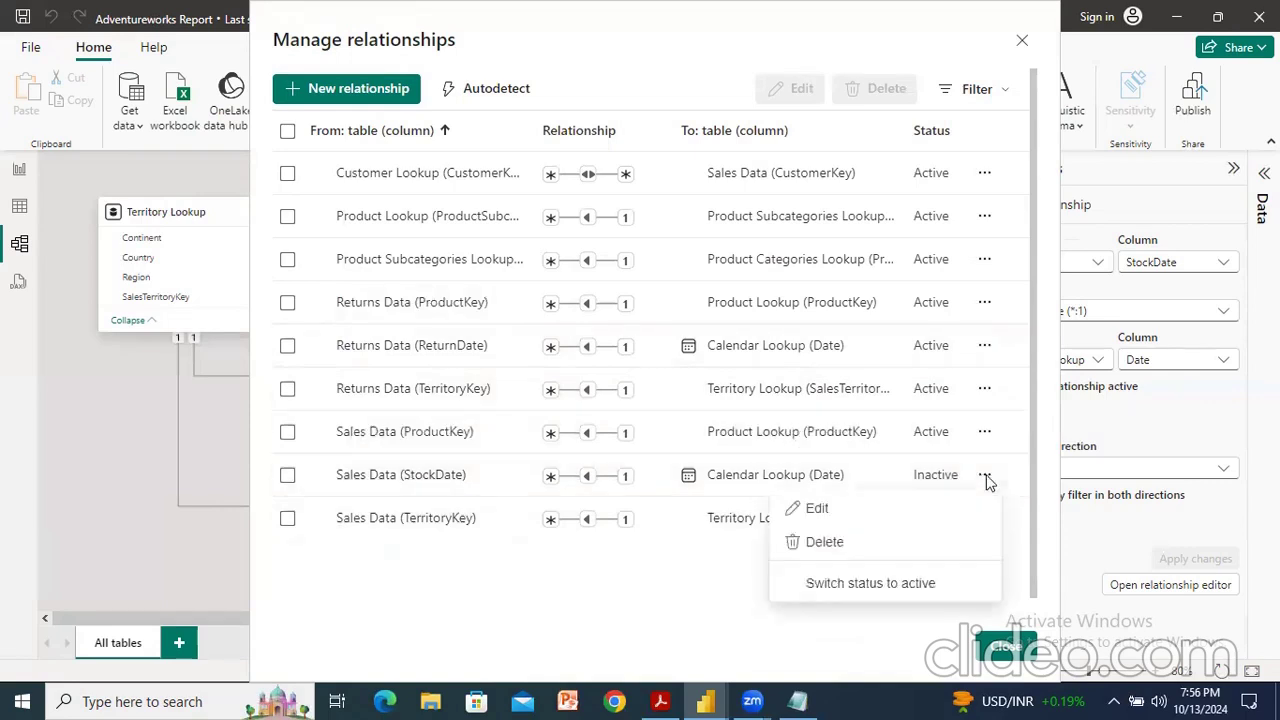
left_click(808, 511)
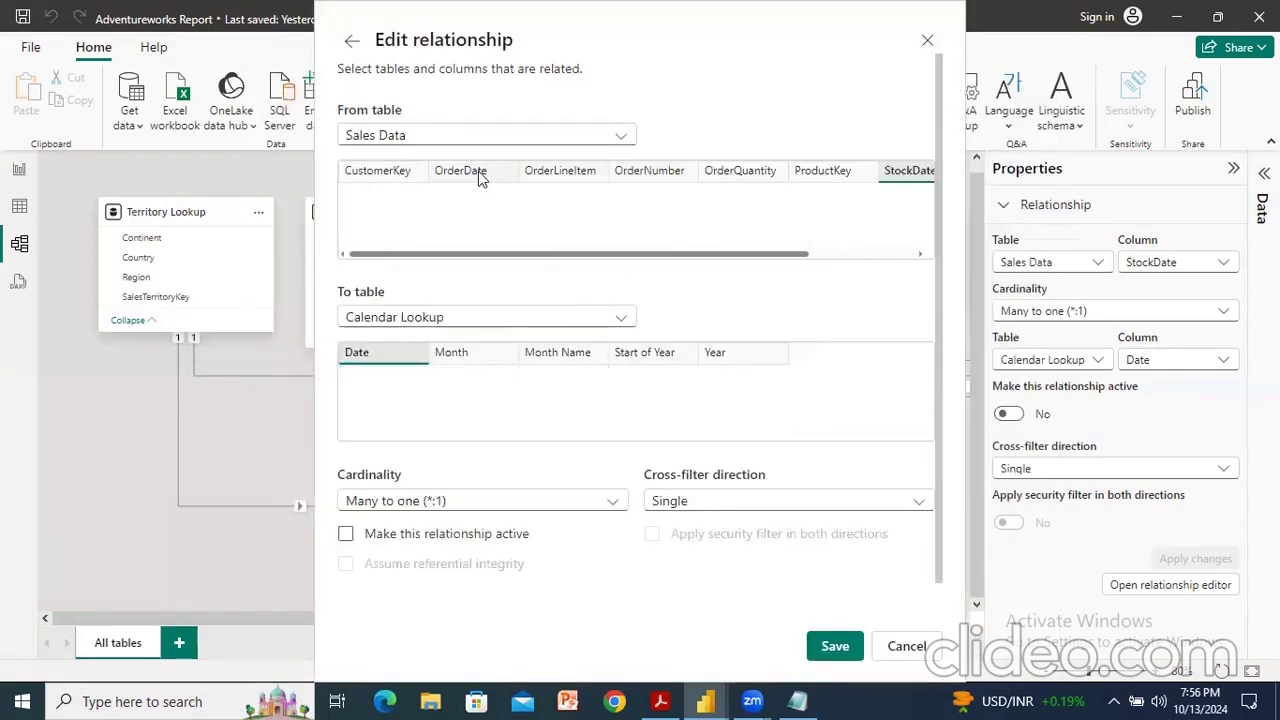
left_click(476, 172)
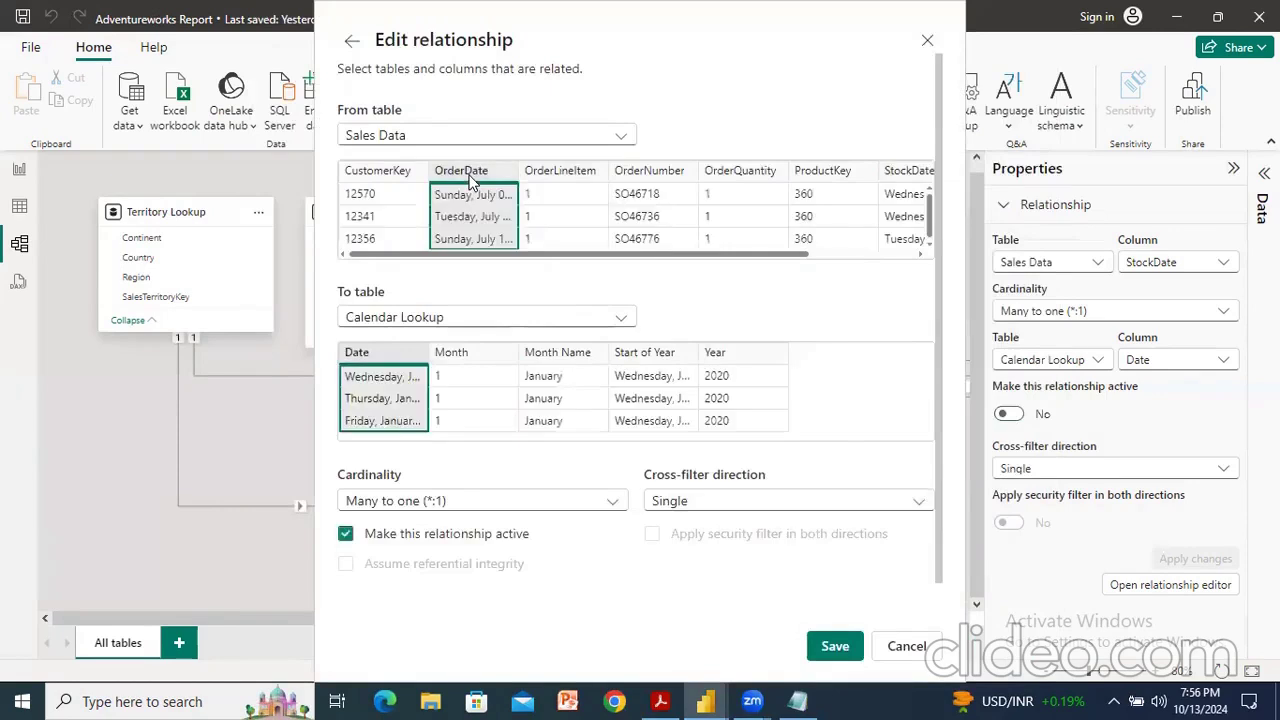
left_click(835, 647)
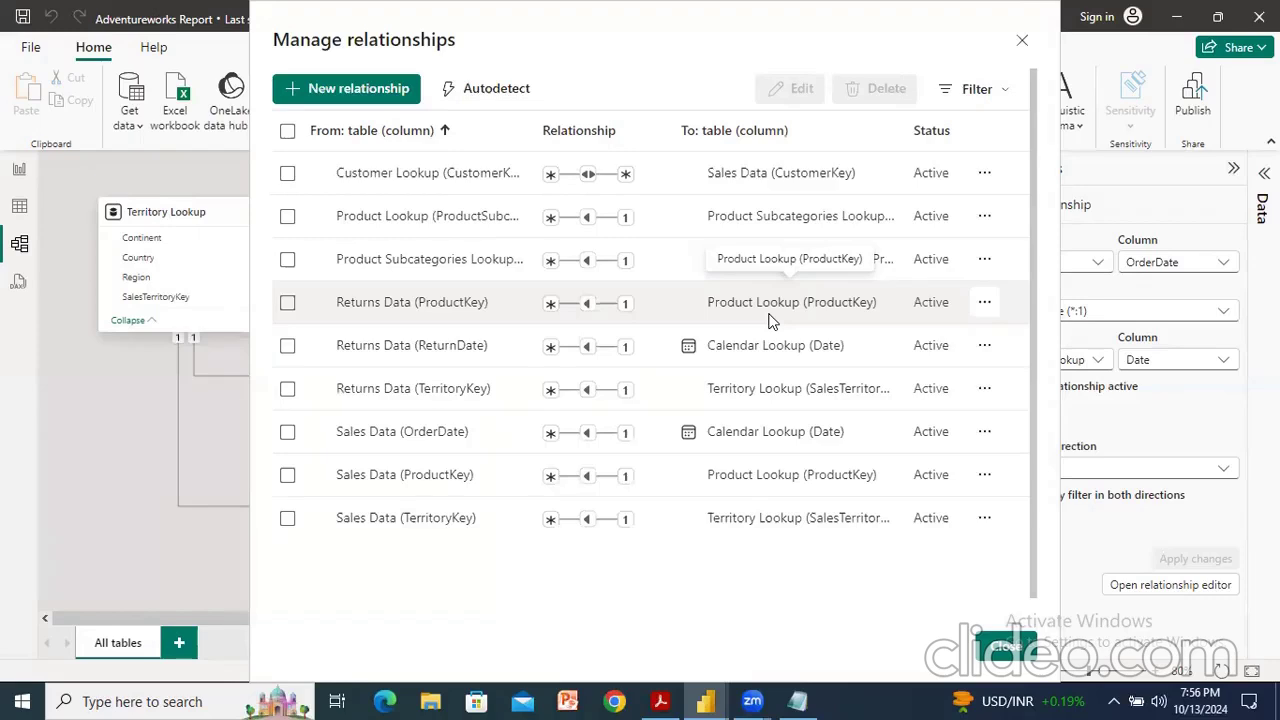
left_click(1008, 648)
Look across the model diagram from Territory Lookup to Returns Data to review the relationship lines.
scroll(564, 625, "right", 5)
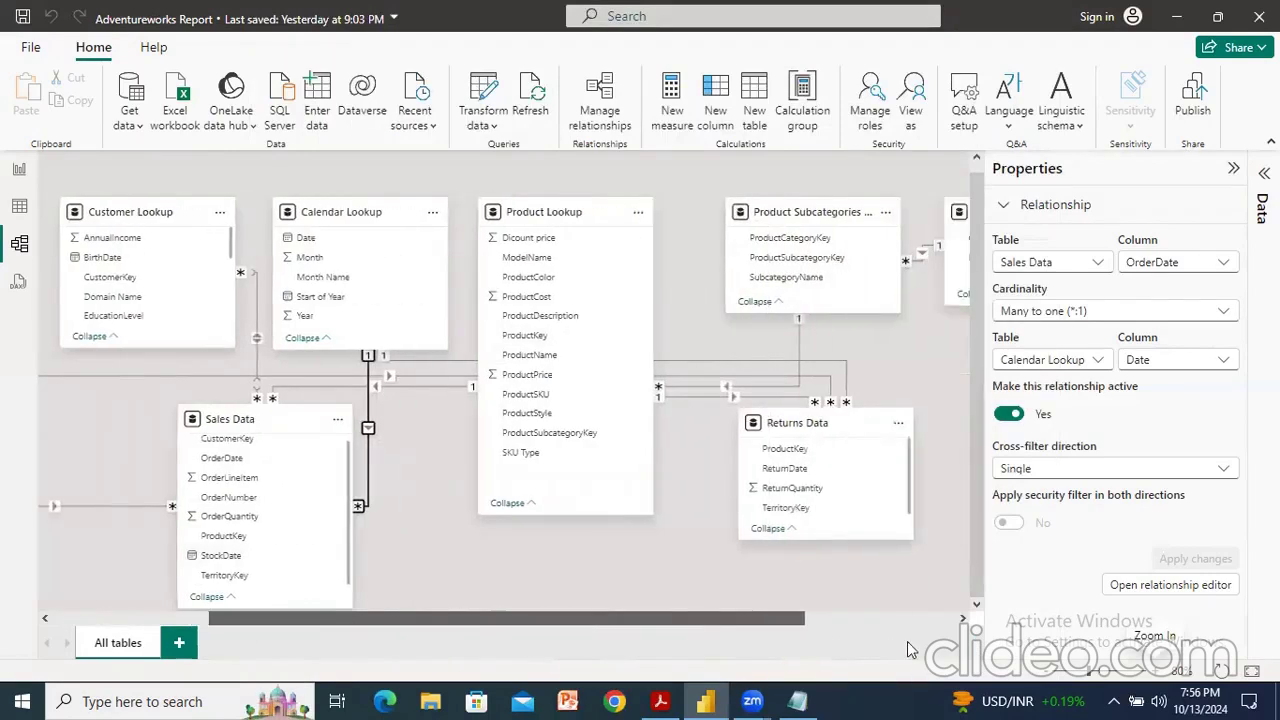
scroll(480, 640, "left", 2)
scroll(380, 673, "left", 5)
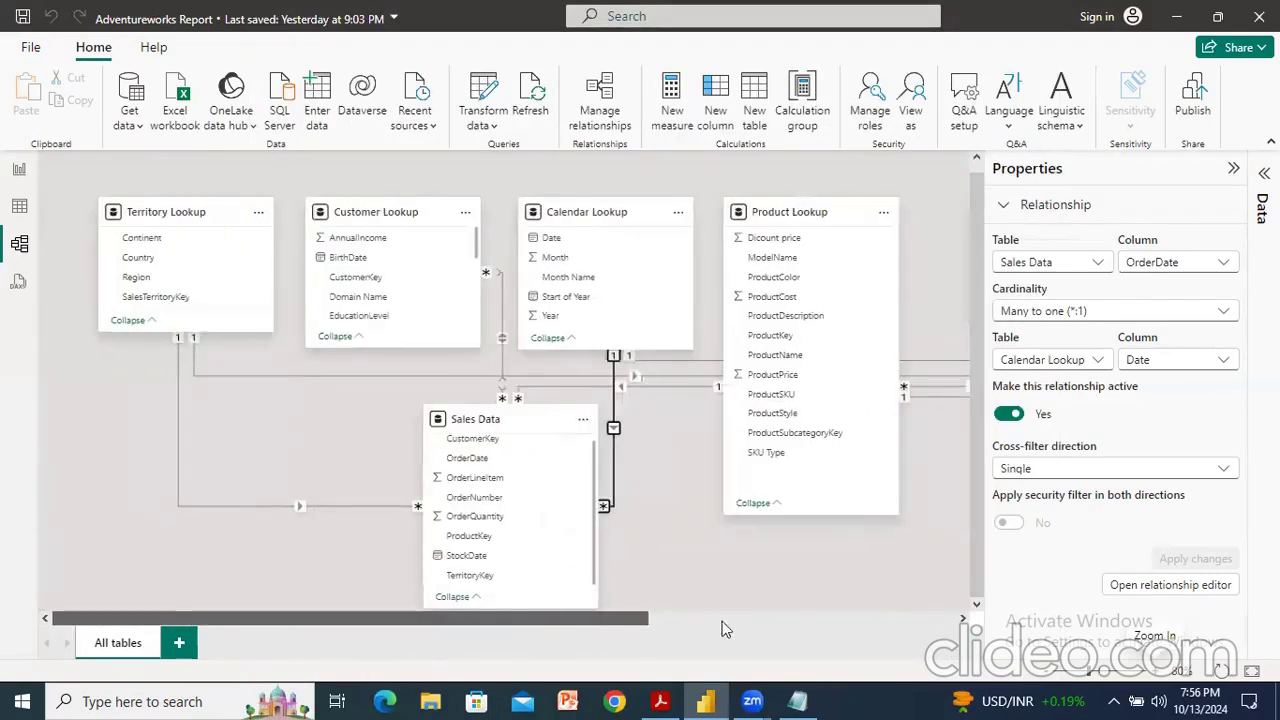
scroll(430, 674, "right", 4)
Check the data modelling topic notes in Notepad, and return to Power BI to view the report page.
left_click(797, 700)
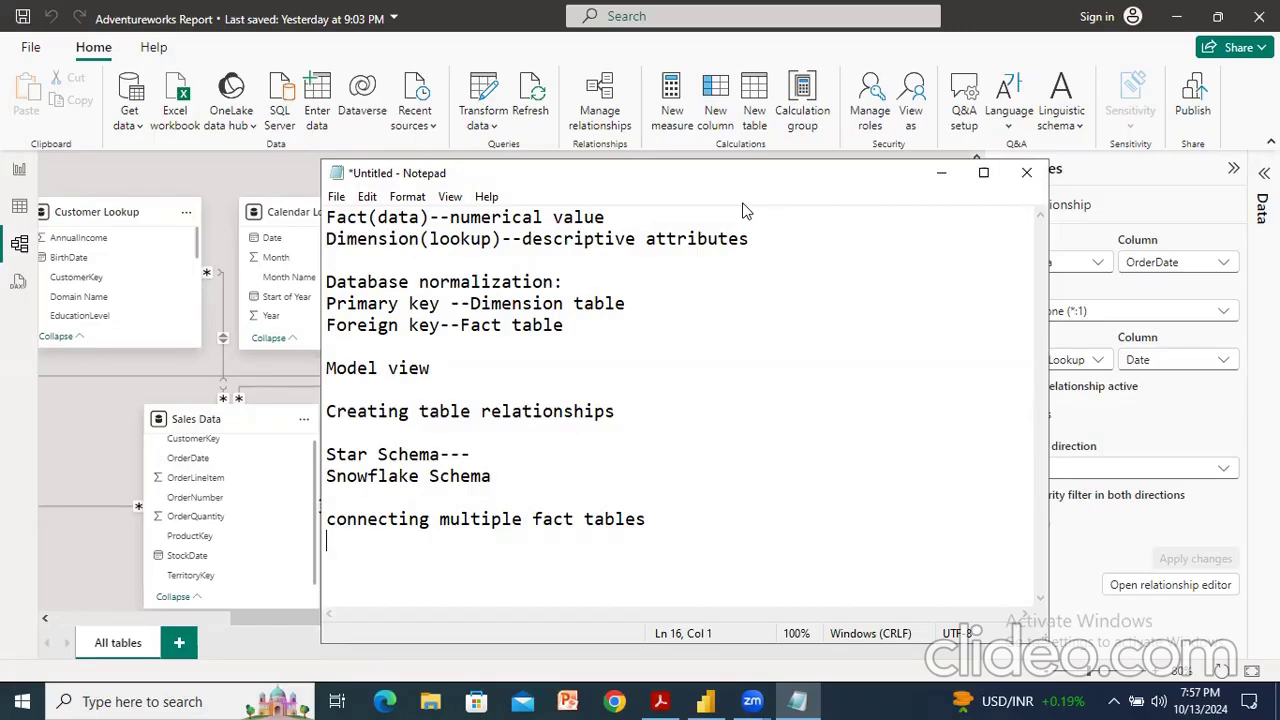
left_click(208, 176)
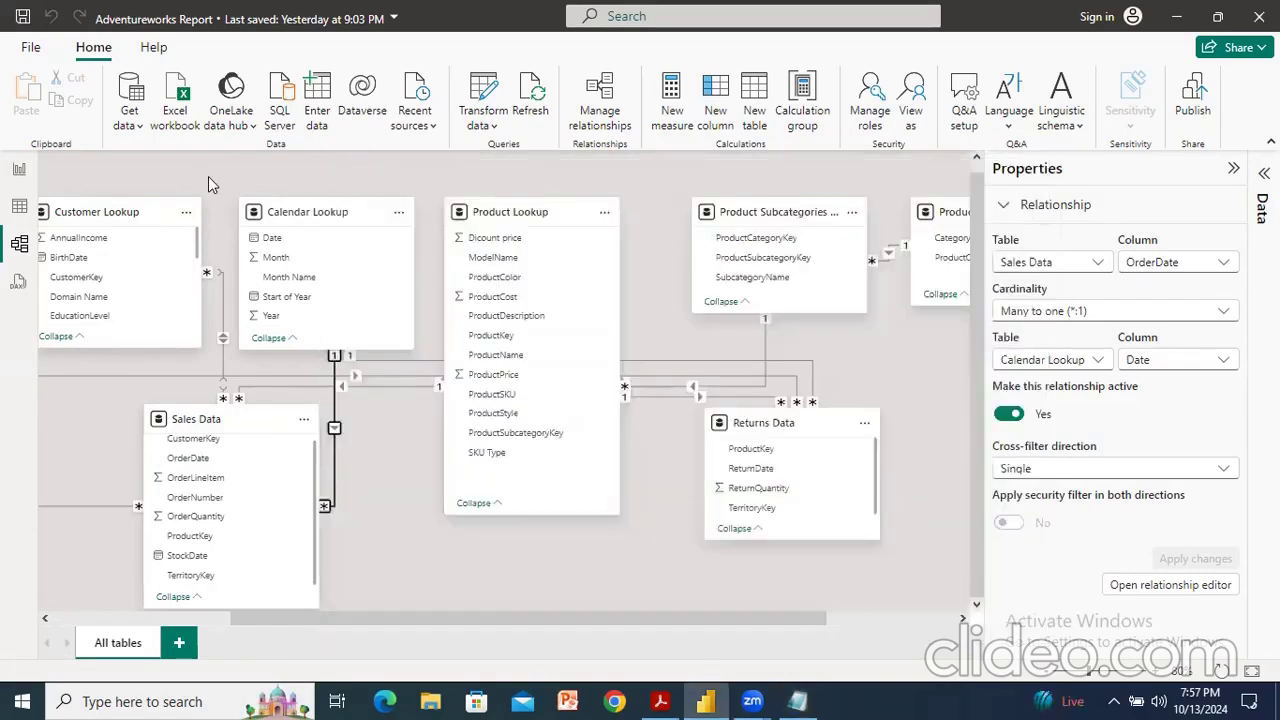
left_click(20, 172)
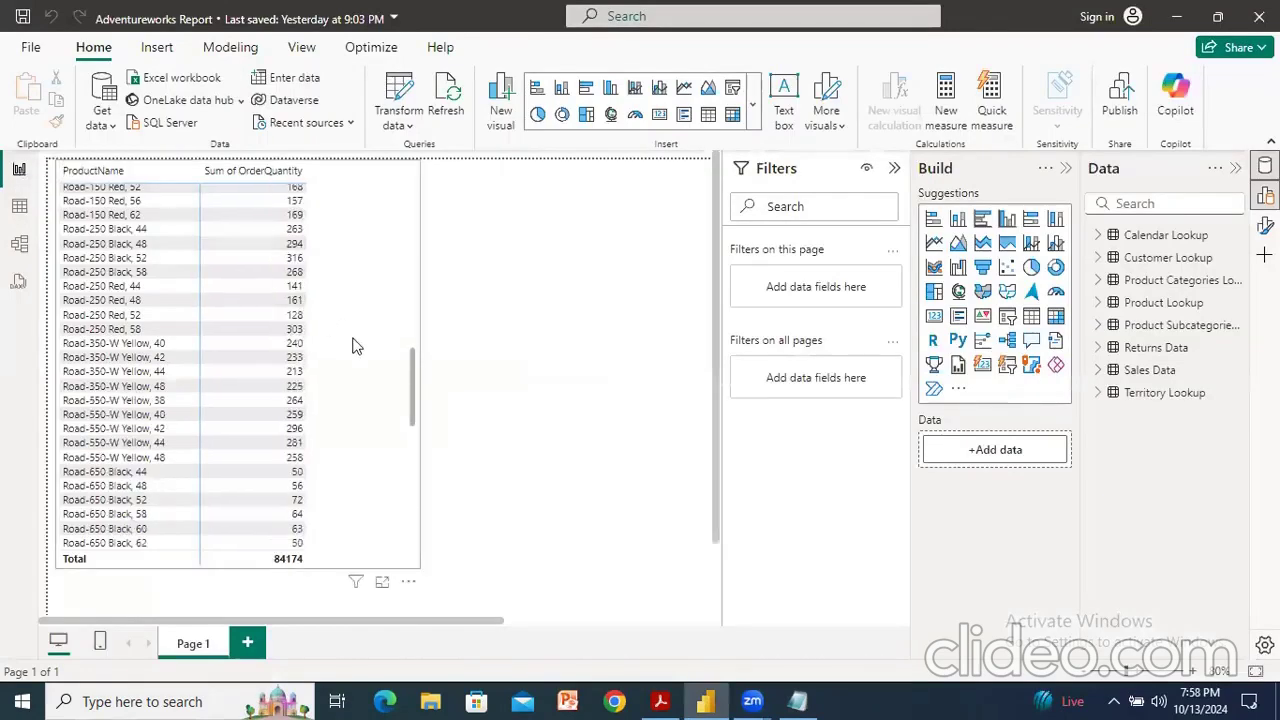
Review the order quantities per product, and replace ProductName in the matrix rows with Year from Calendar Lookup.
scroll(375, 363, "up", 15)
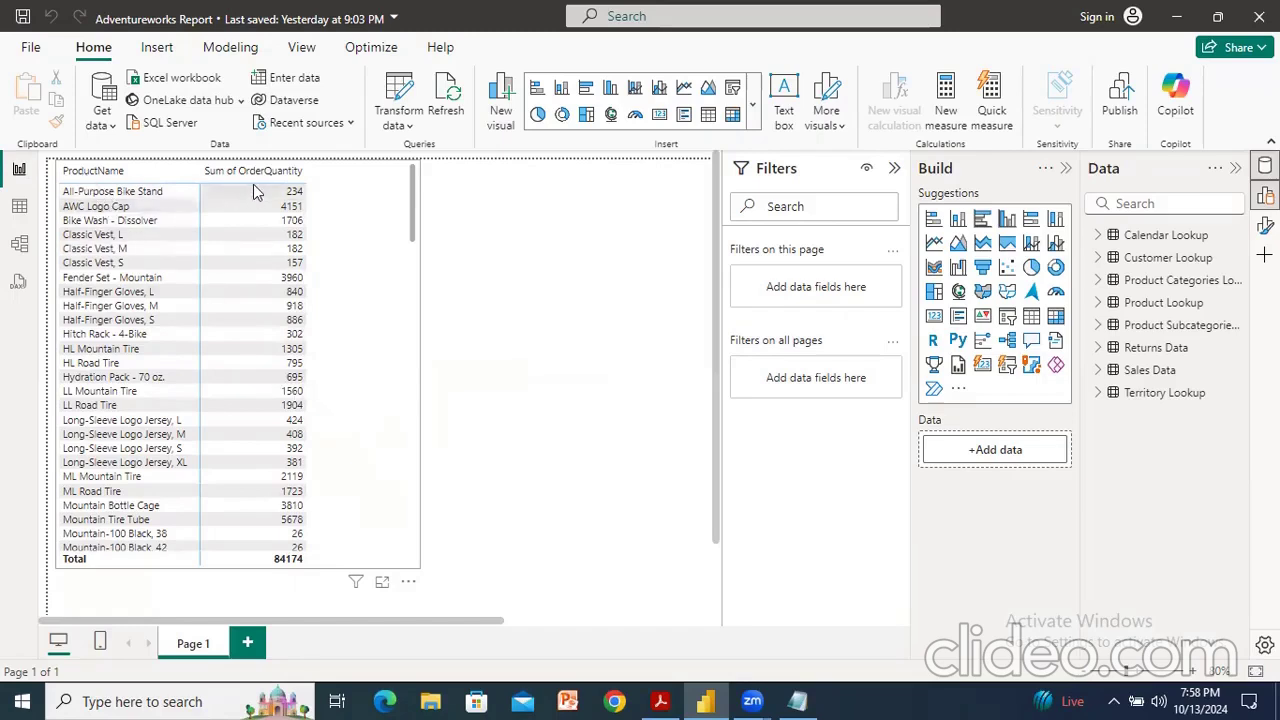
scroll(270, 455, "down", 15)
scroll(280, 450, "up", 15)
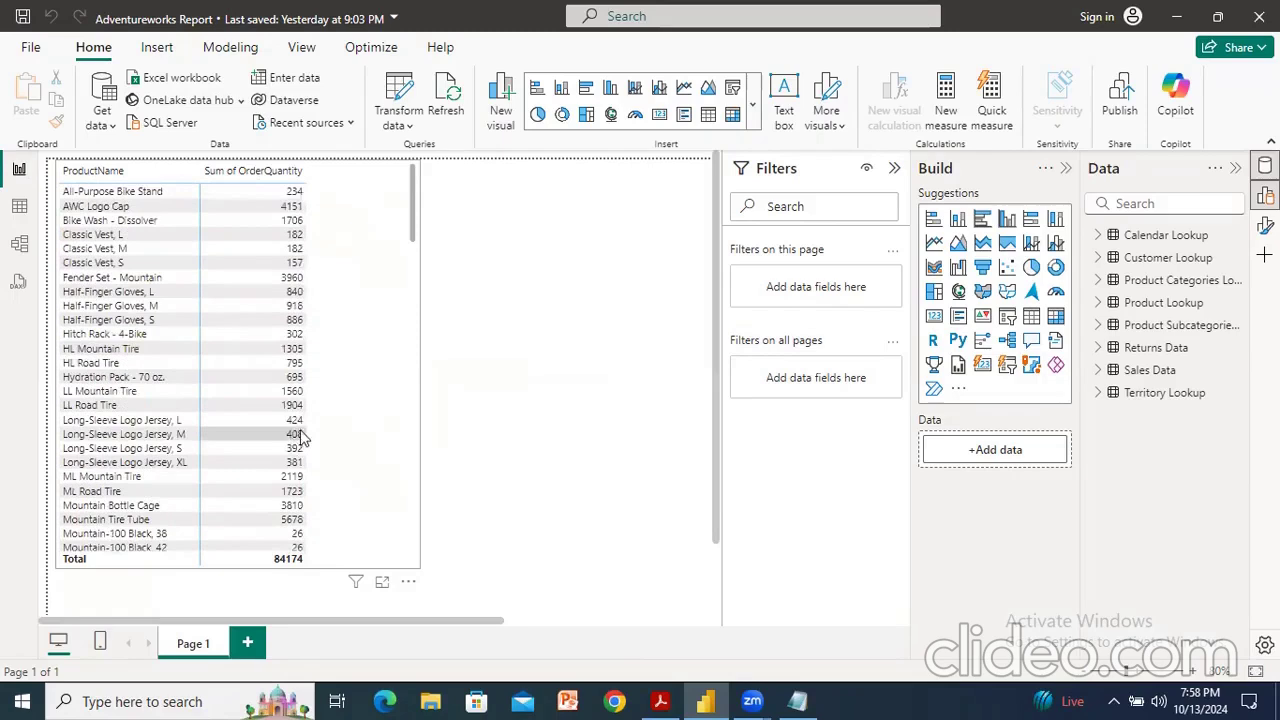
left_click(392, 300)
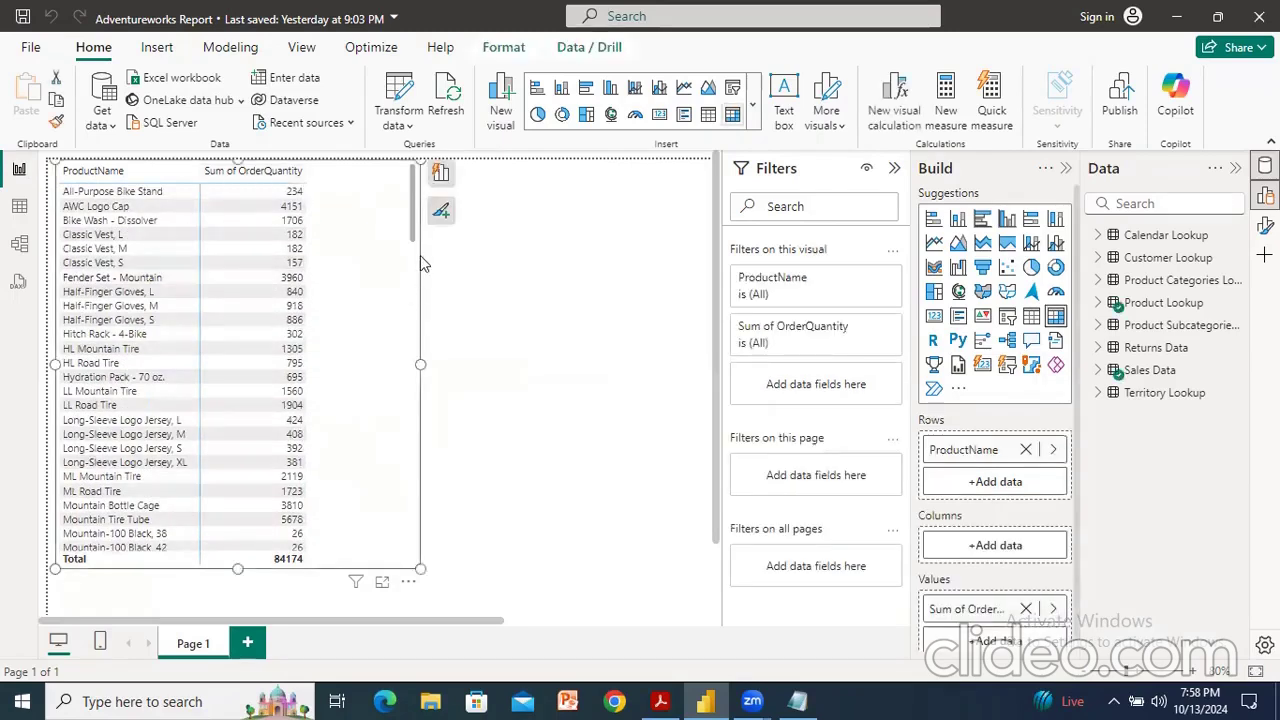
left_click(441, 172)
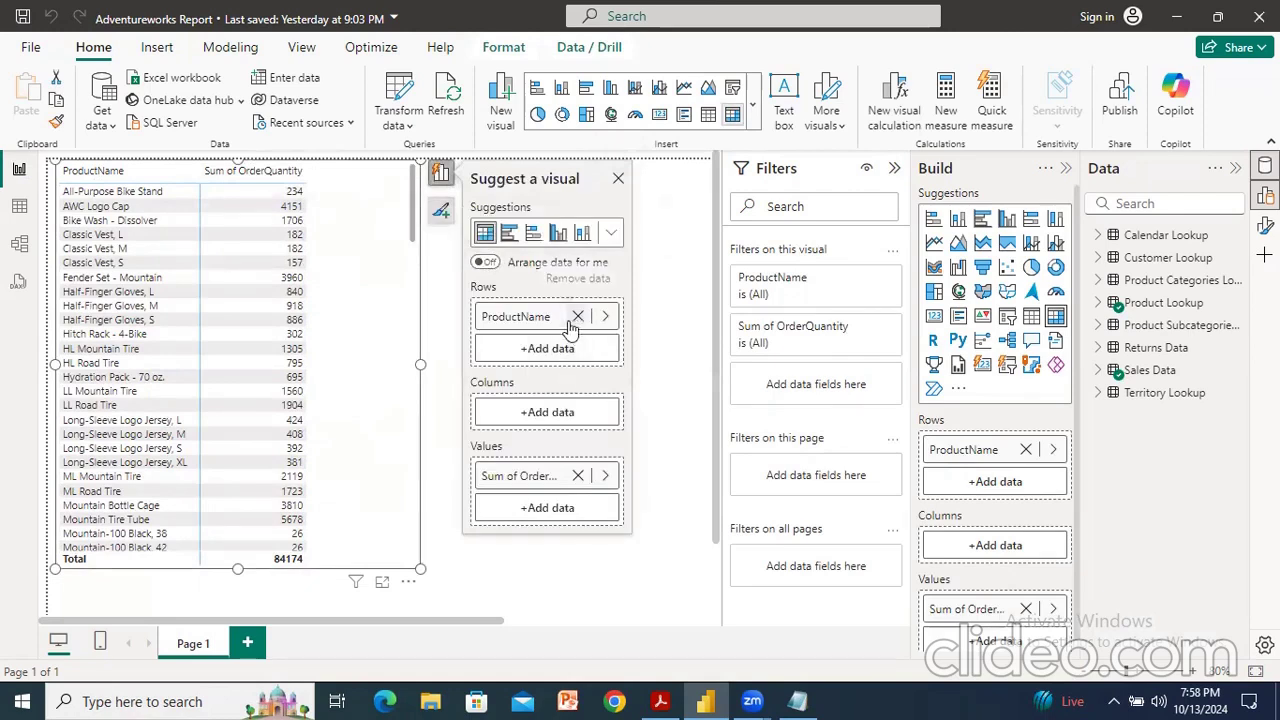
left_click(578, 317)
left_click(576, 316)
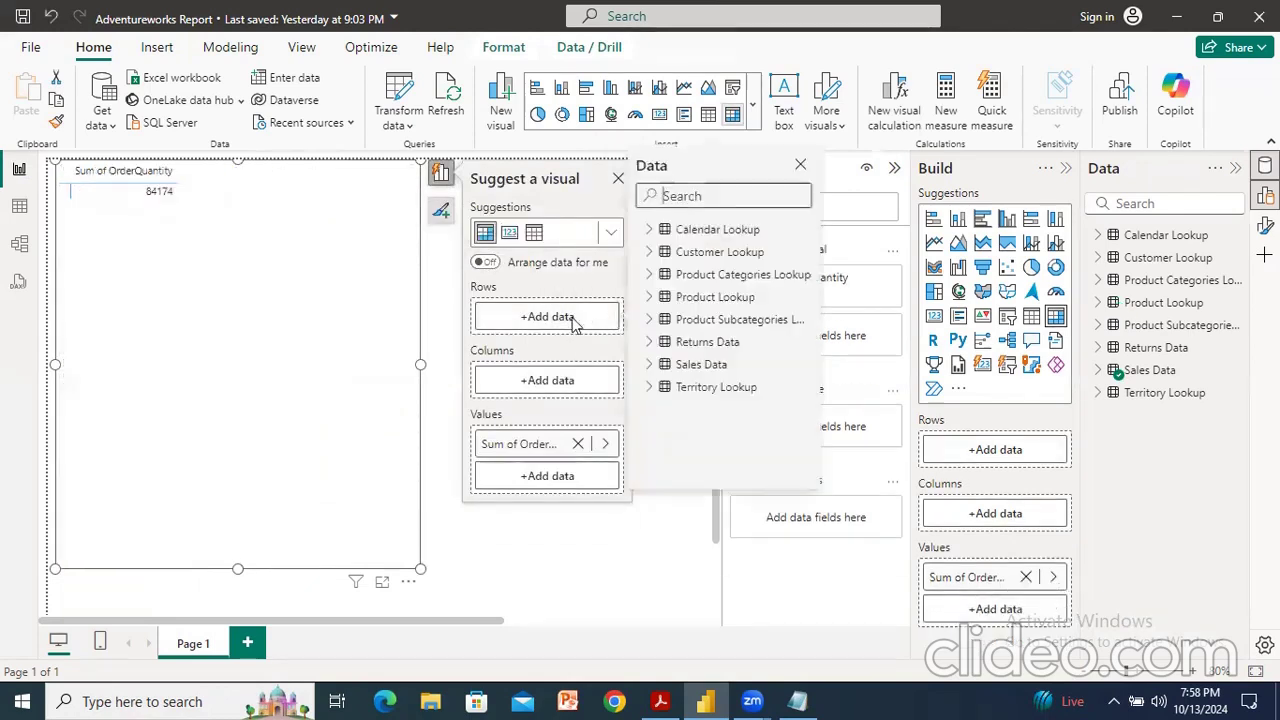
left_click(650, 229)
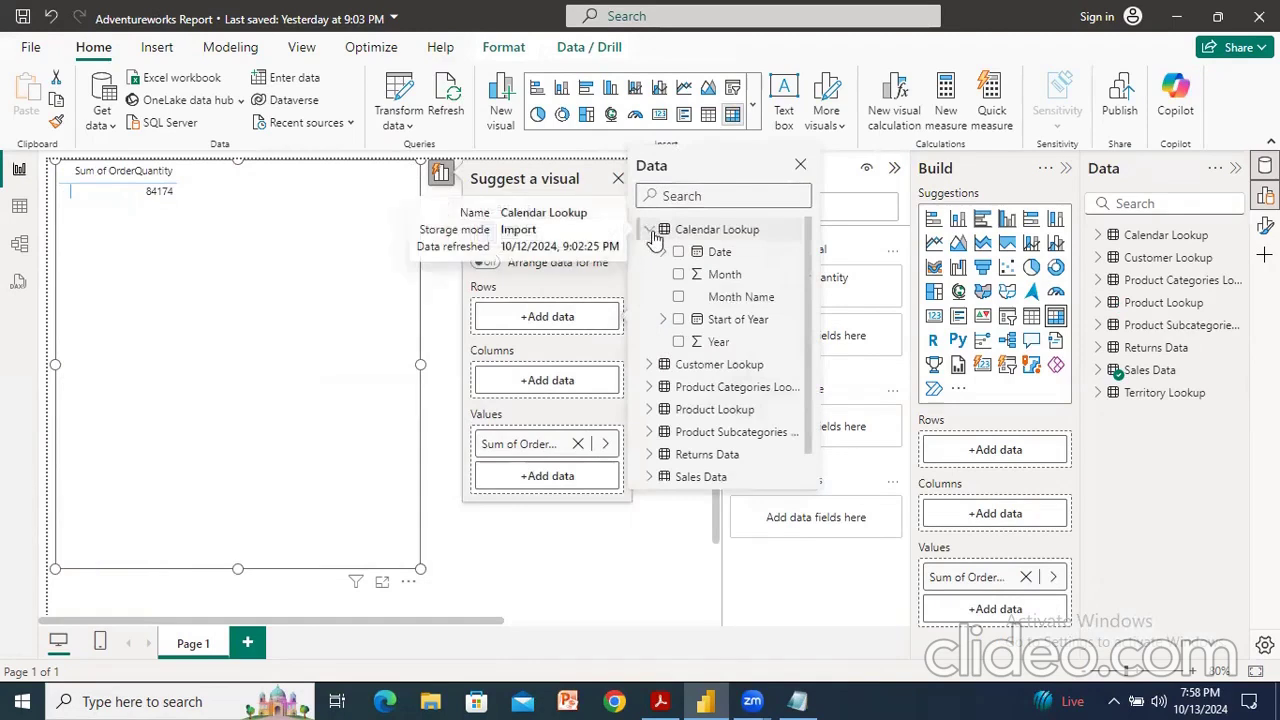
left_click(679, 341)
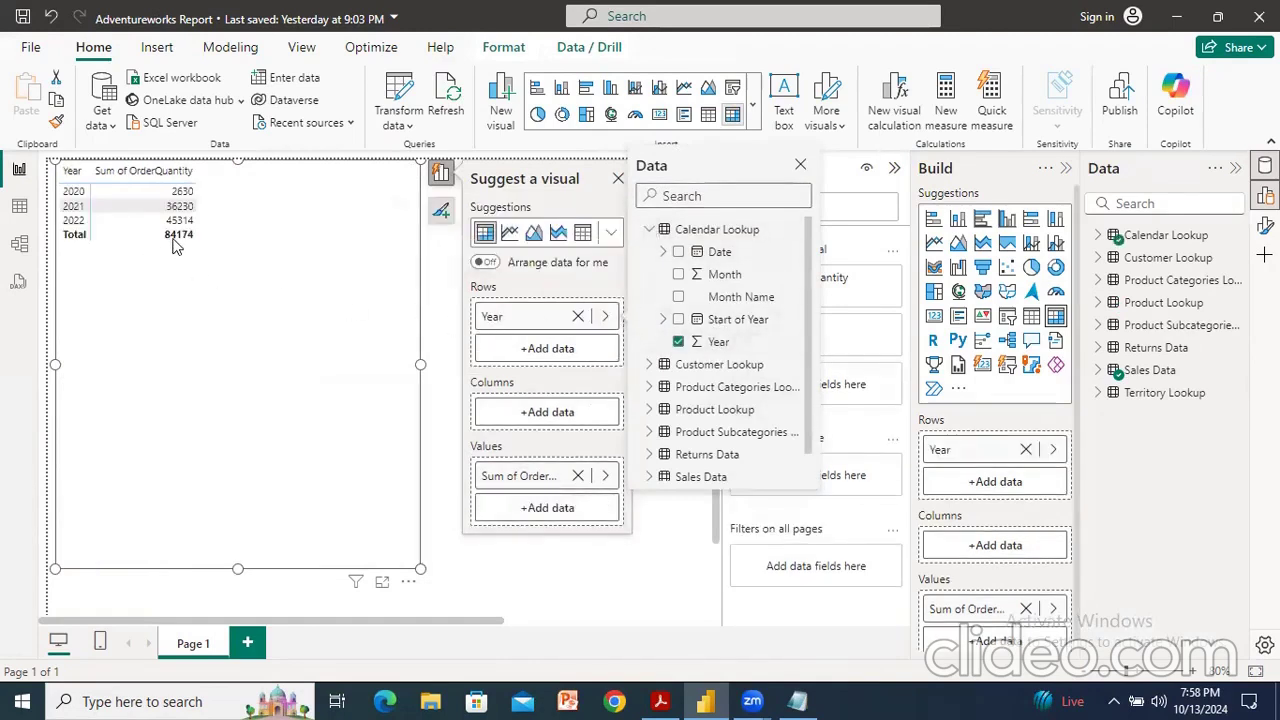
Replace Year in the matrix rows with EducationLevel from Customer Lookup.
left_click(578, 316)
left_click(576, 317)
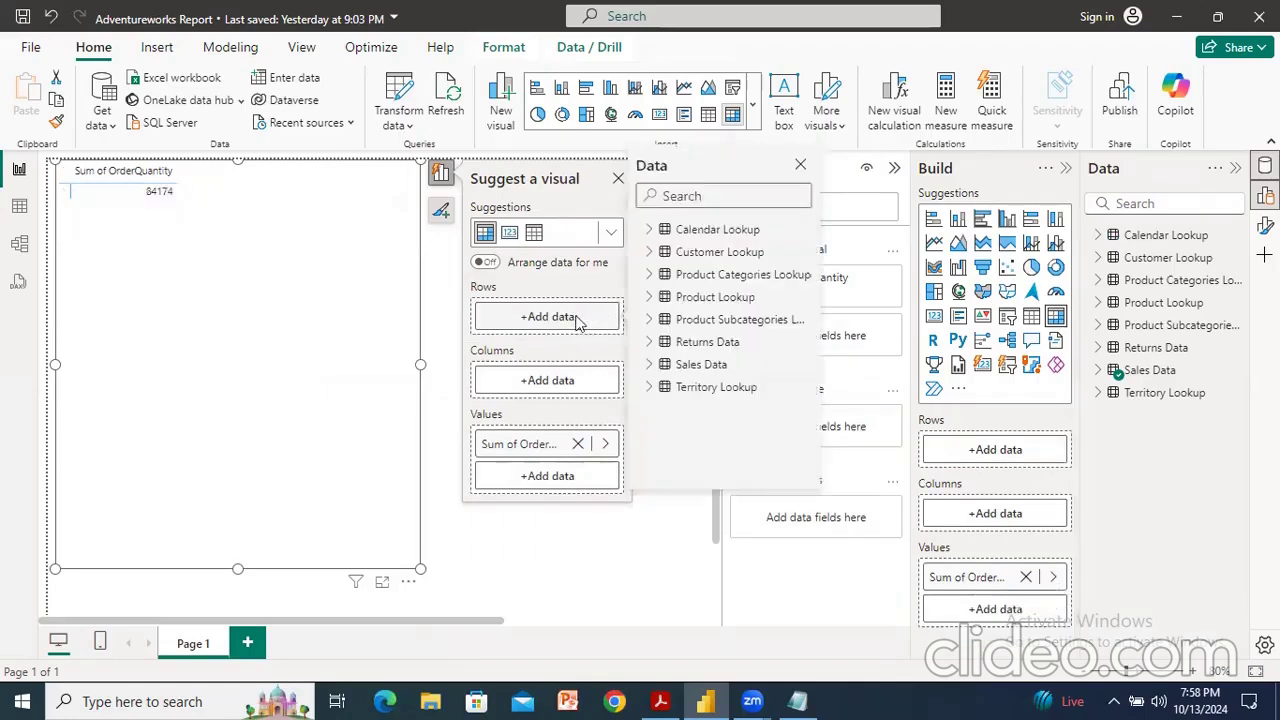
left_click(652, 254)
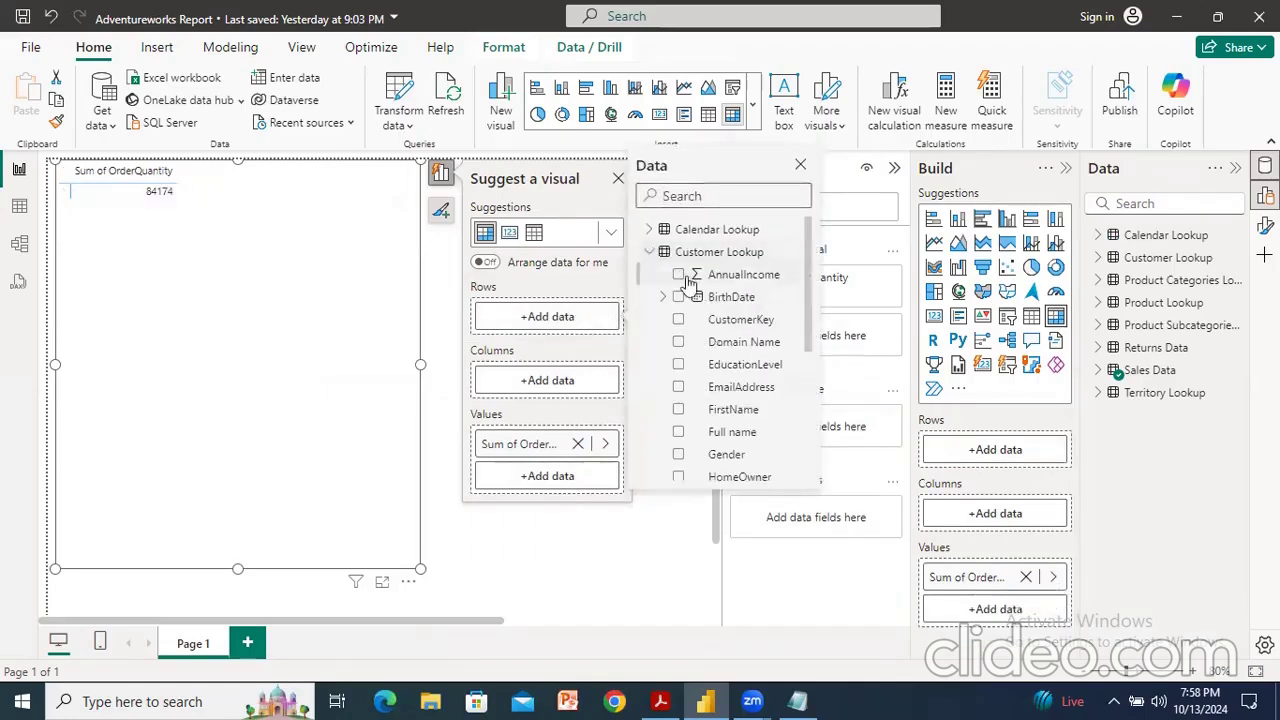
scroll(735, 340, "down", 3)
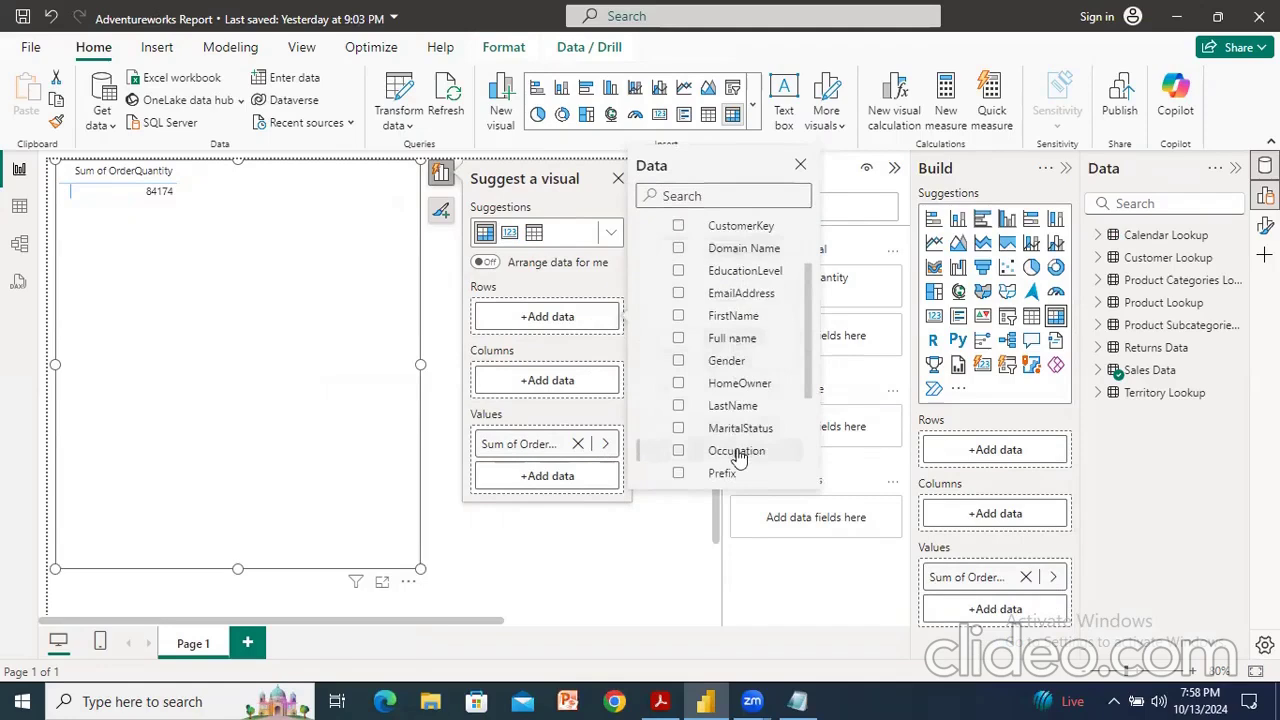
scroll(737, 400, "down", 5)
scroll(737, 398, "up", 3)
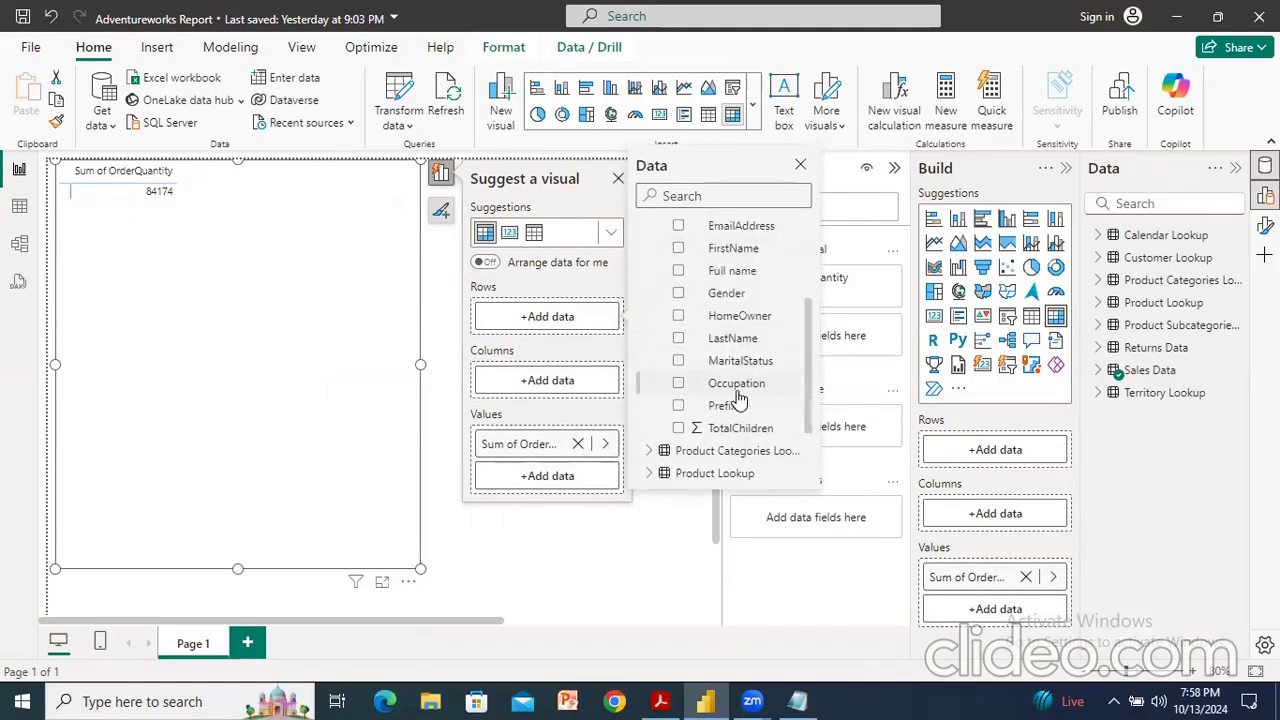
scroll(737, 395, "up", 3)
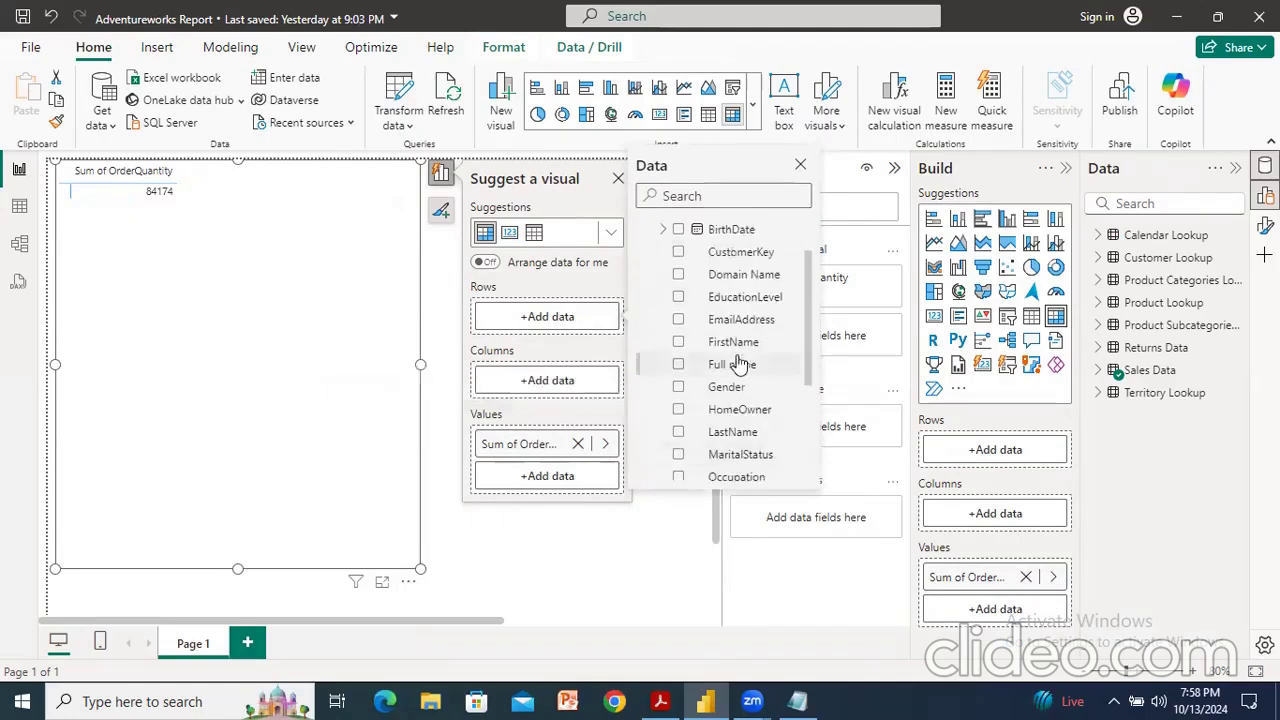
left_click(733, 300)
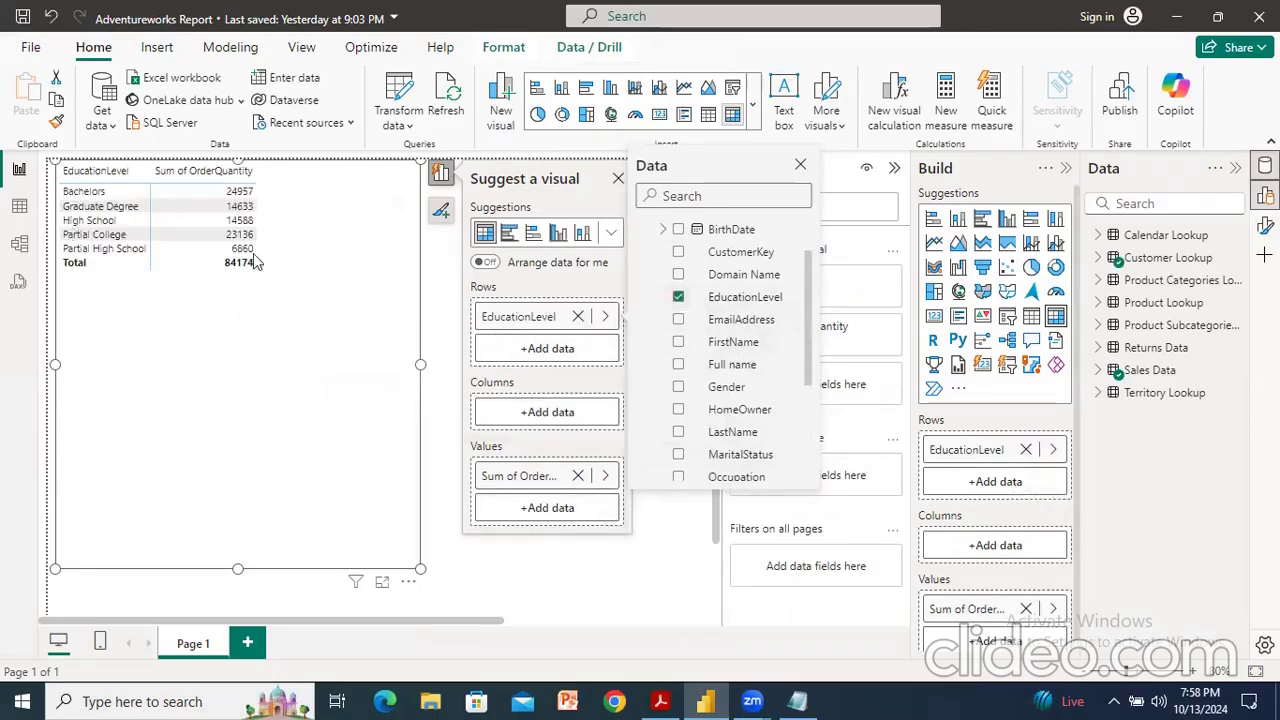
Replace EducationLevel in the matrix rows with CategoryName from Product Categories Lookup.
left_click(577, 317)
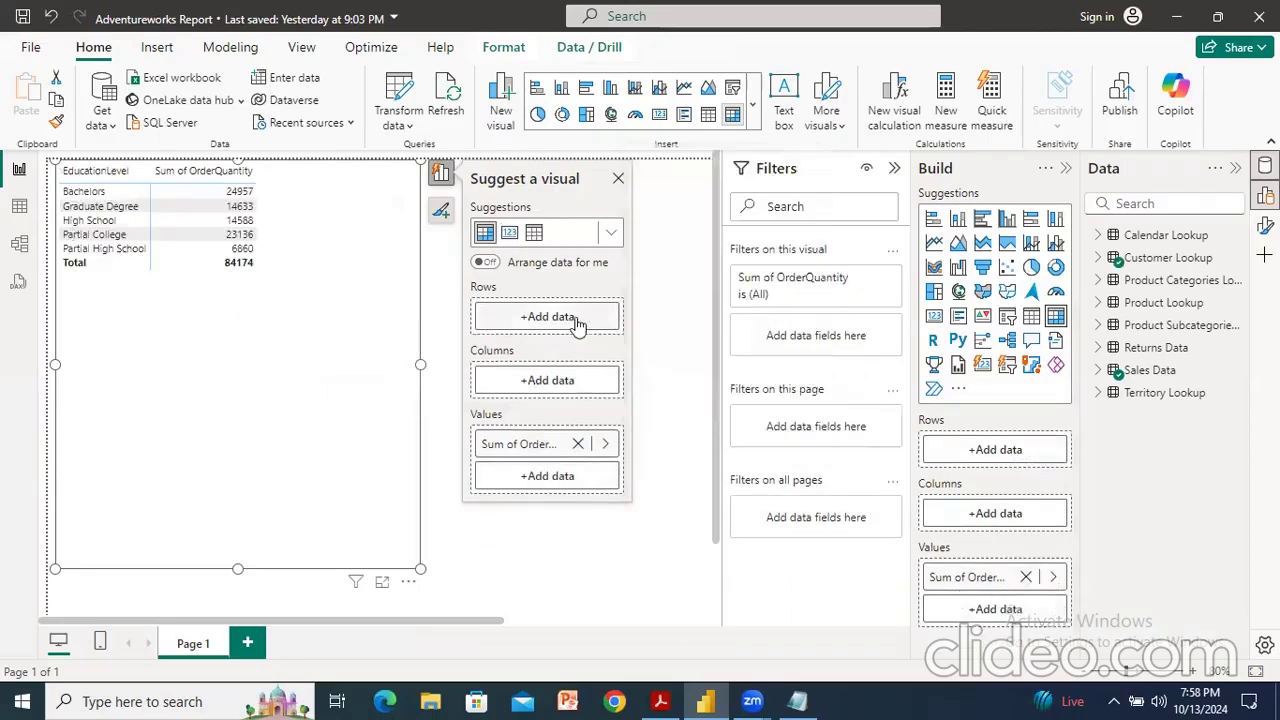
left_click(582, 316)
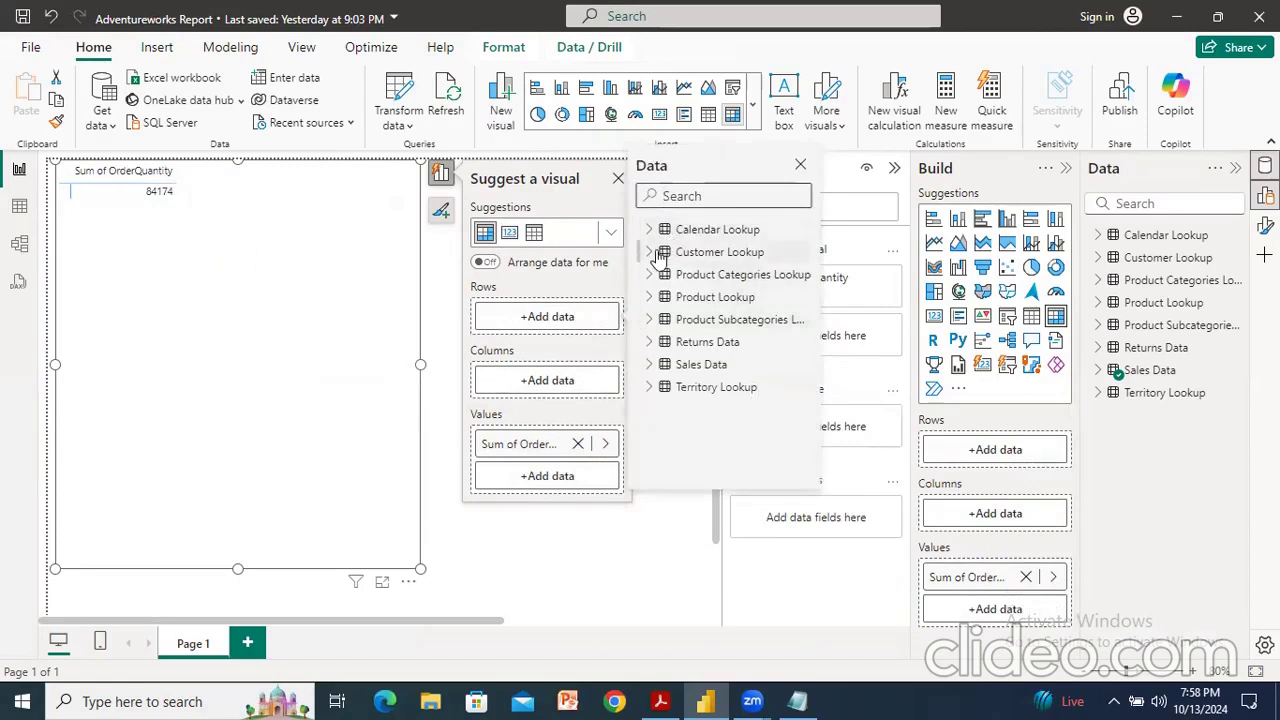
left_click(649, 274)
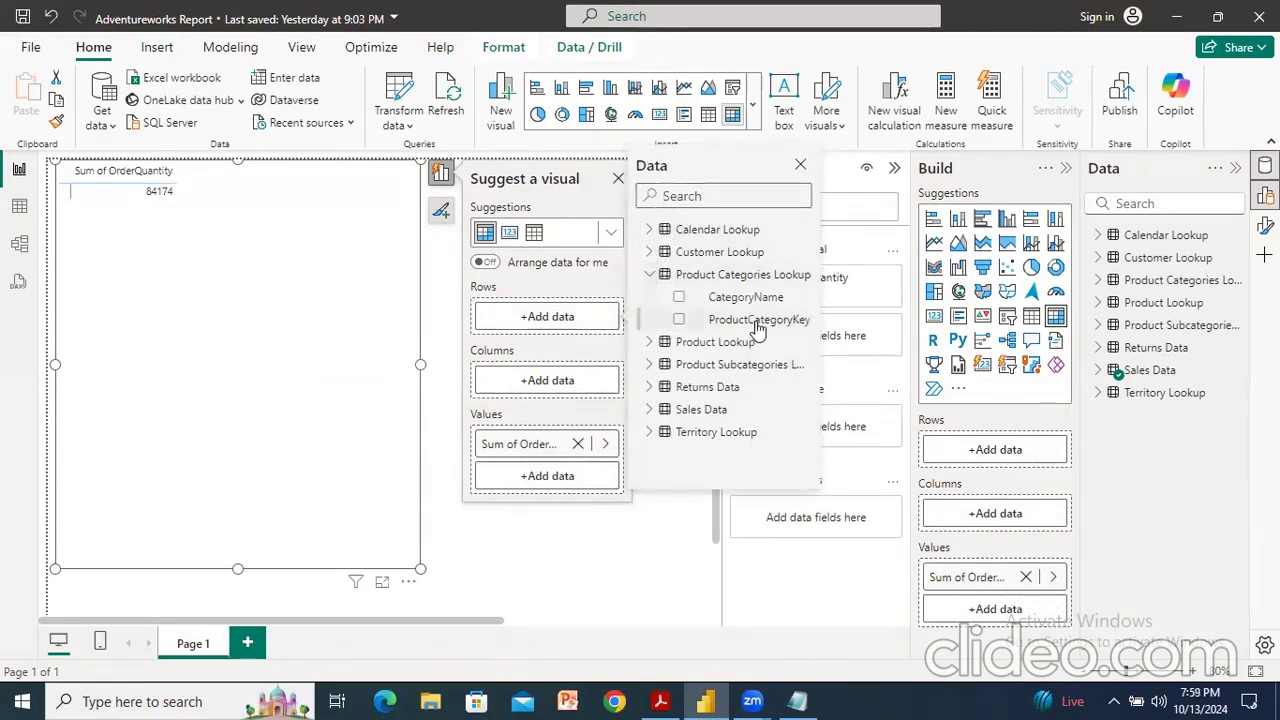
left_click(679, 297)
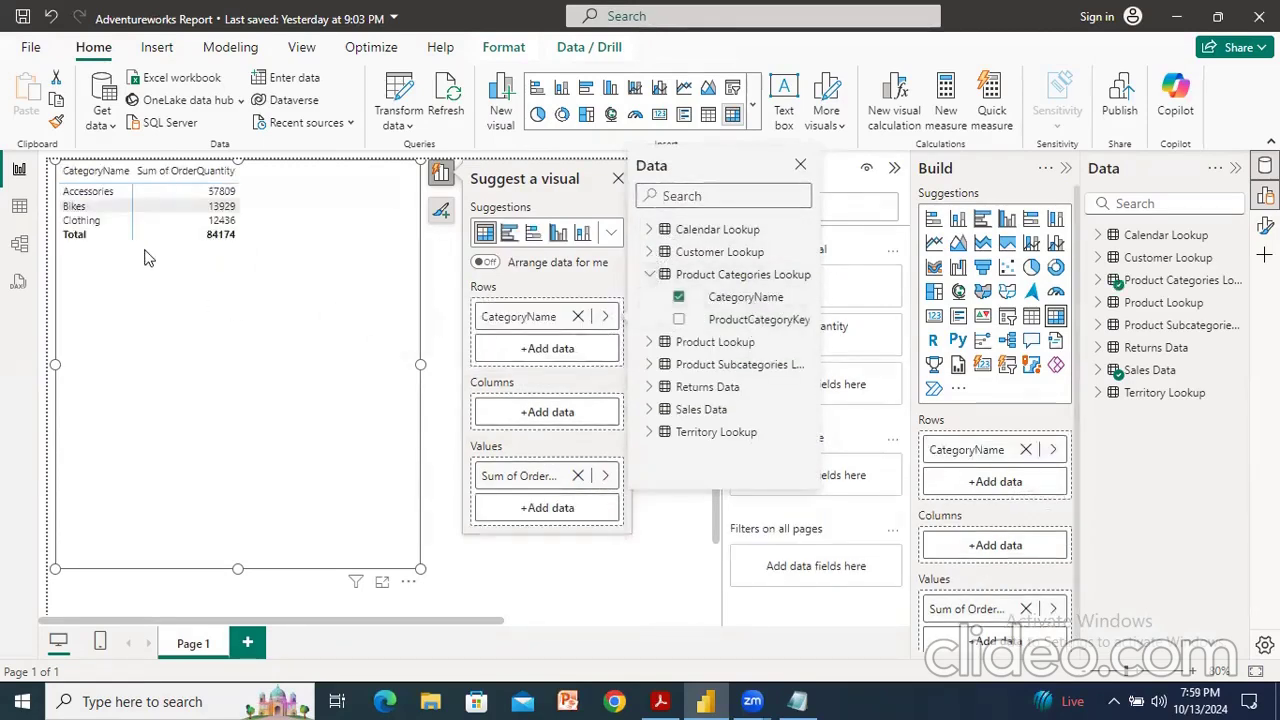
Replace CategoryName in the rows with ProductSubcategoryKey and SubcategoryName from Product Subcategories Lookup, and remove the key to leave only SubcategoryName.
left_click(577, 316)
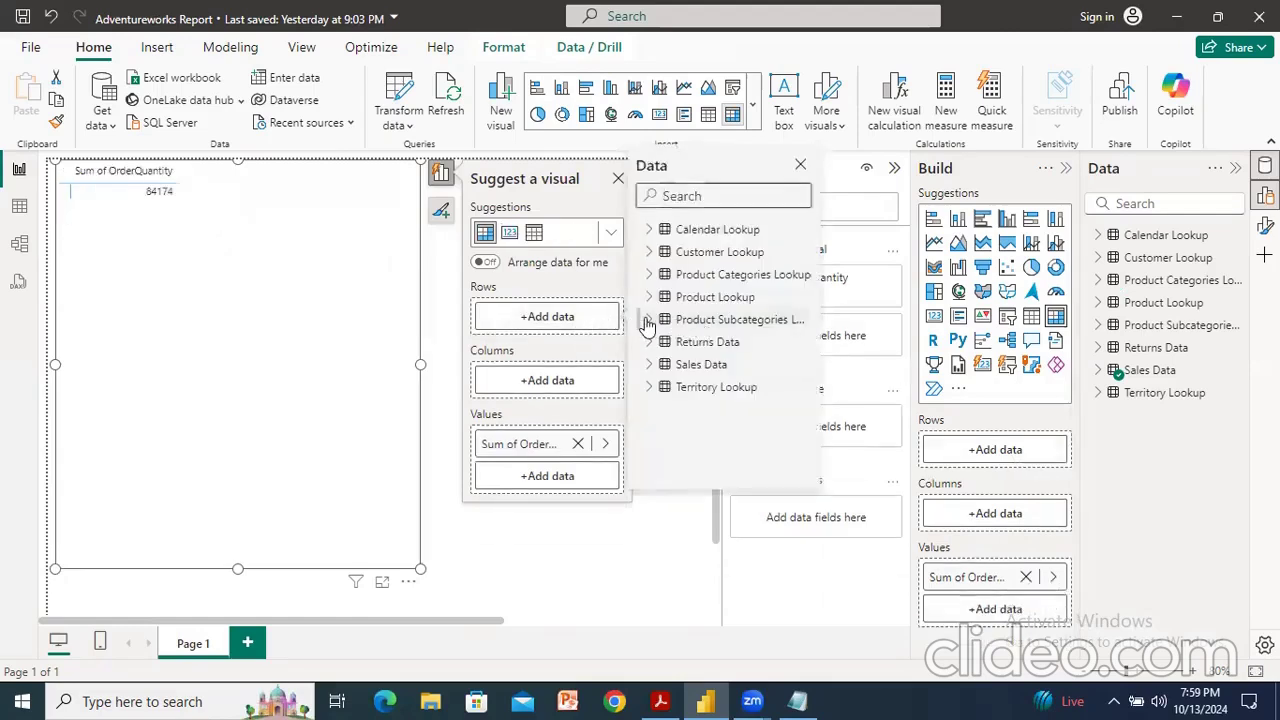
left_click(649, 320)
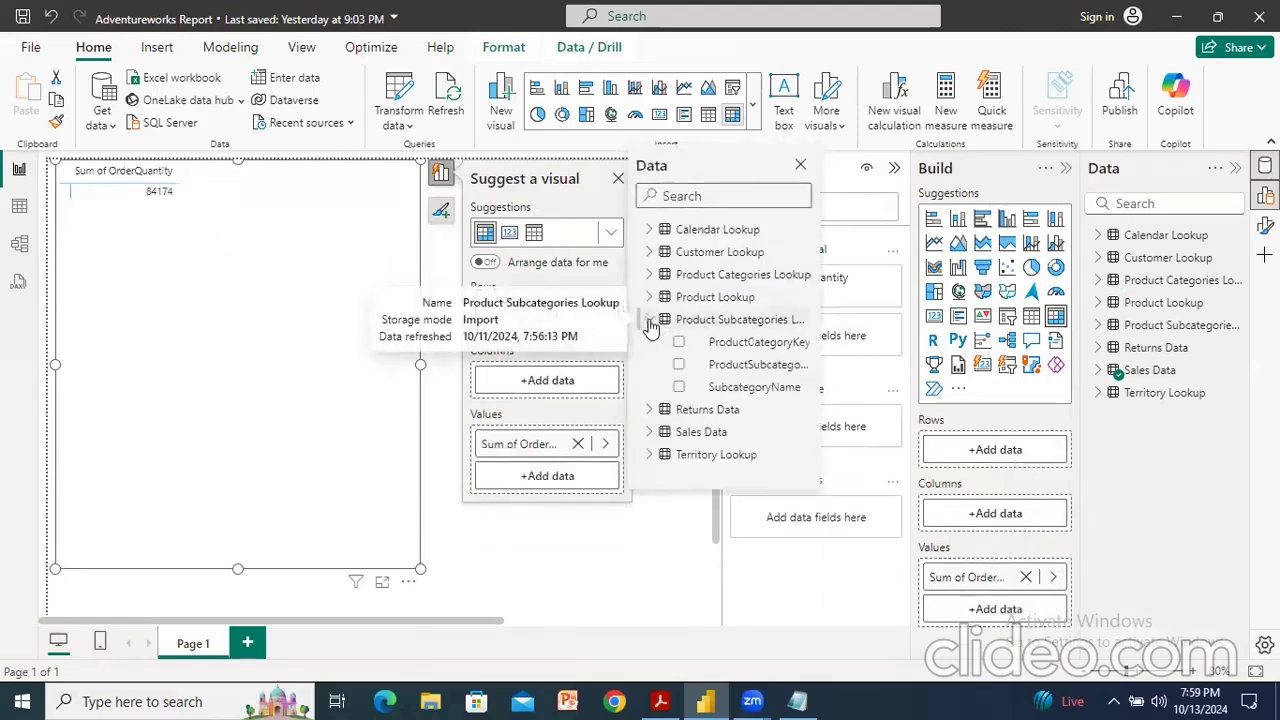
left_click(740, 366)
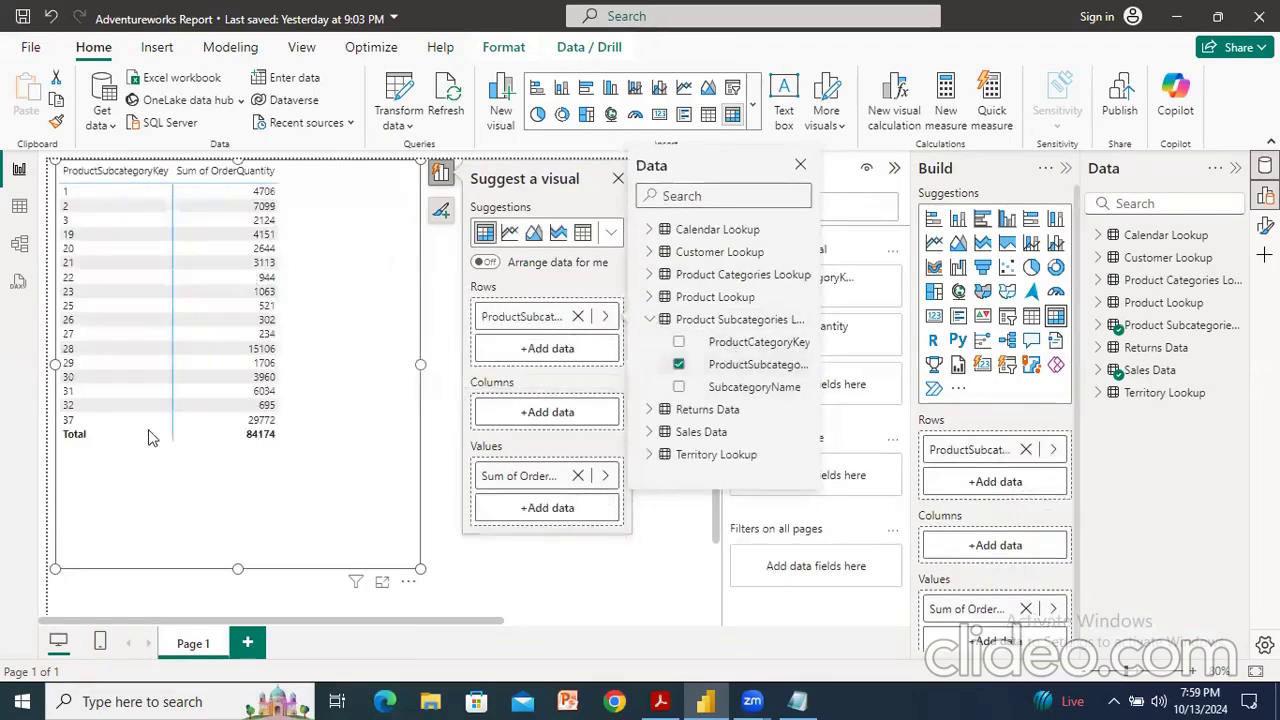
left_click(748, 390)
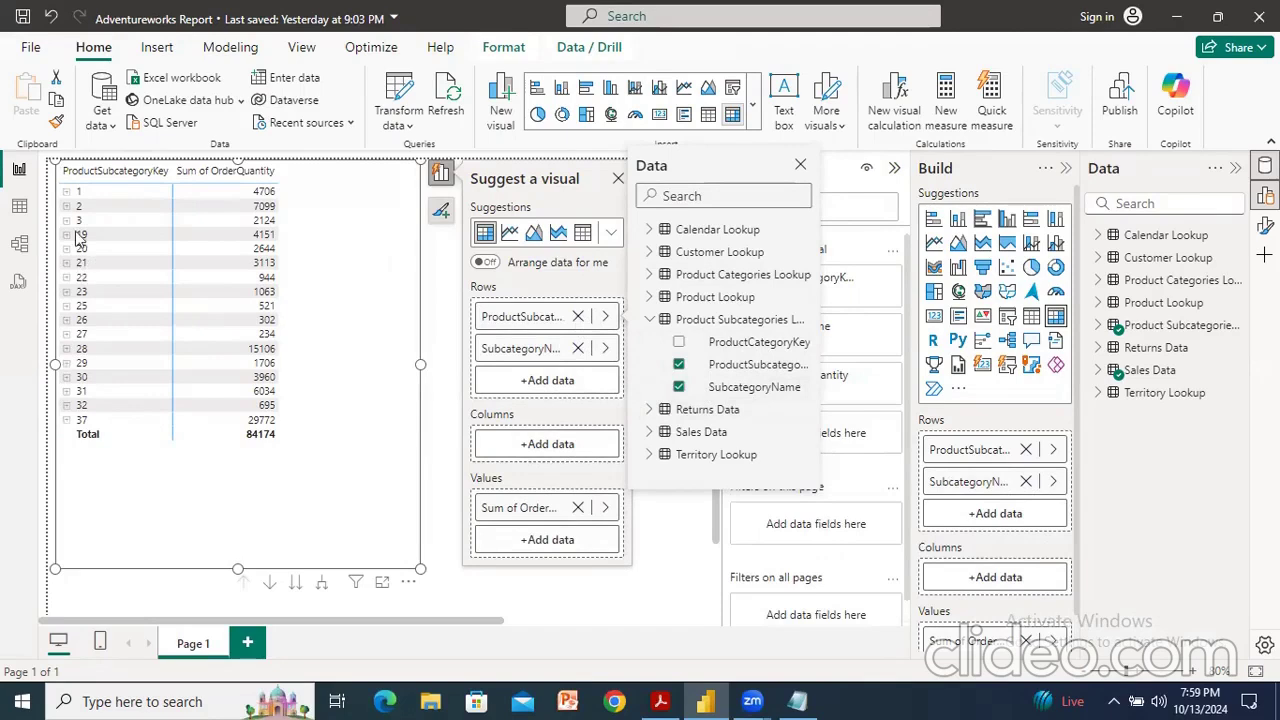
left_click(577, 317)
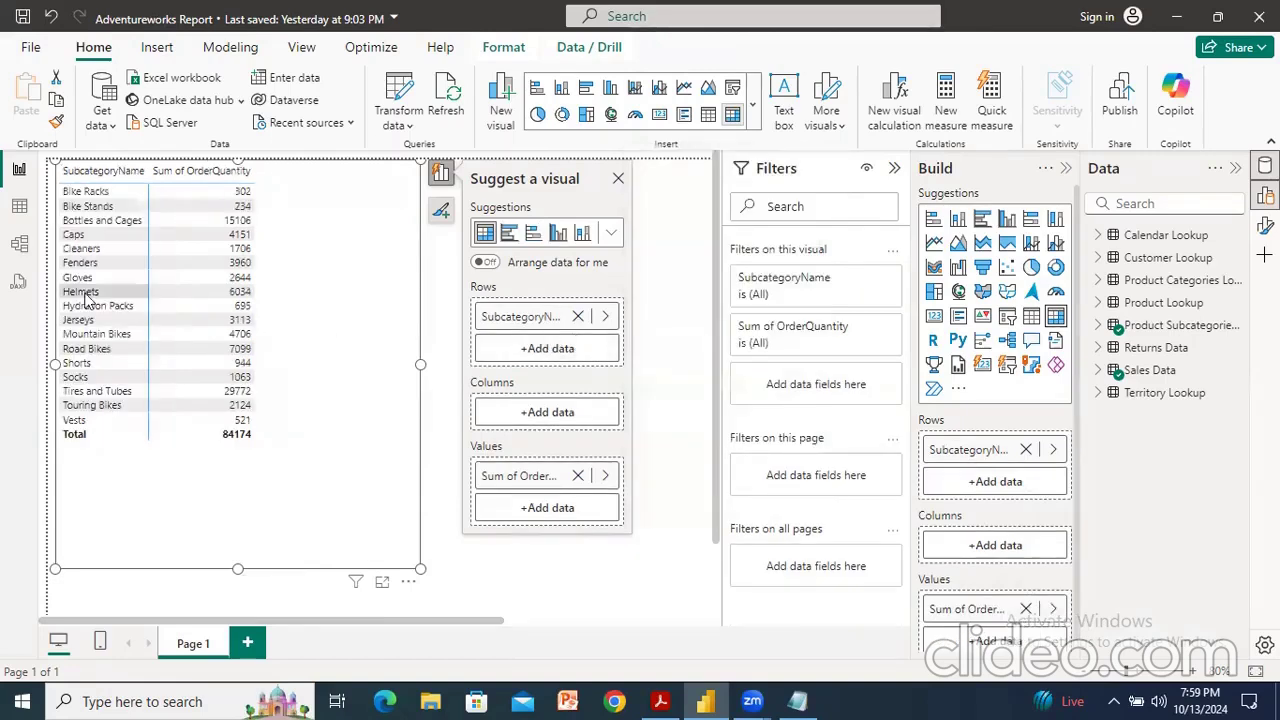
Replace SubcategoryName in the matrix rows with ProductKey from the Returns Data table.
left_click(577, 316)
left_click(560, 318)
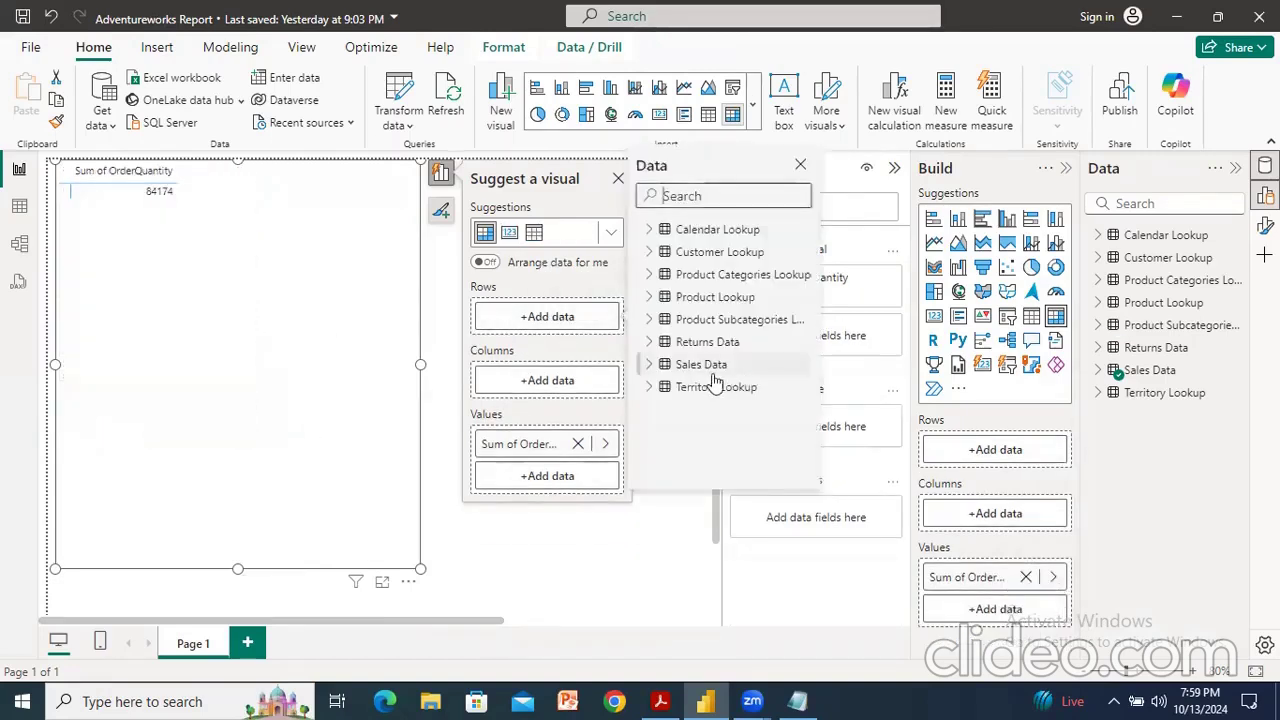
left_click(650, 343)
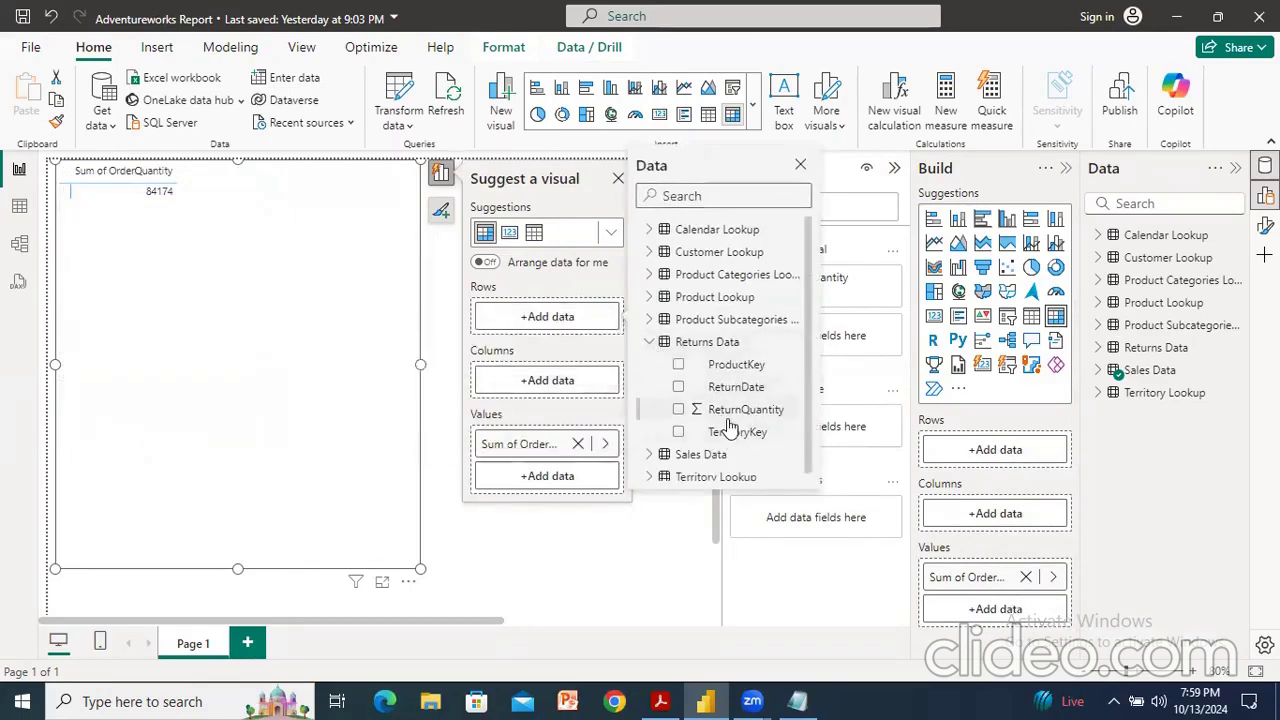
left_click(735, 366)
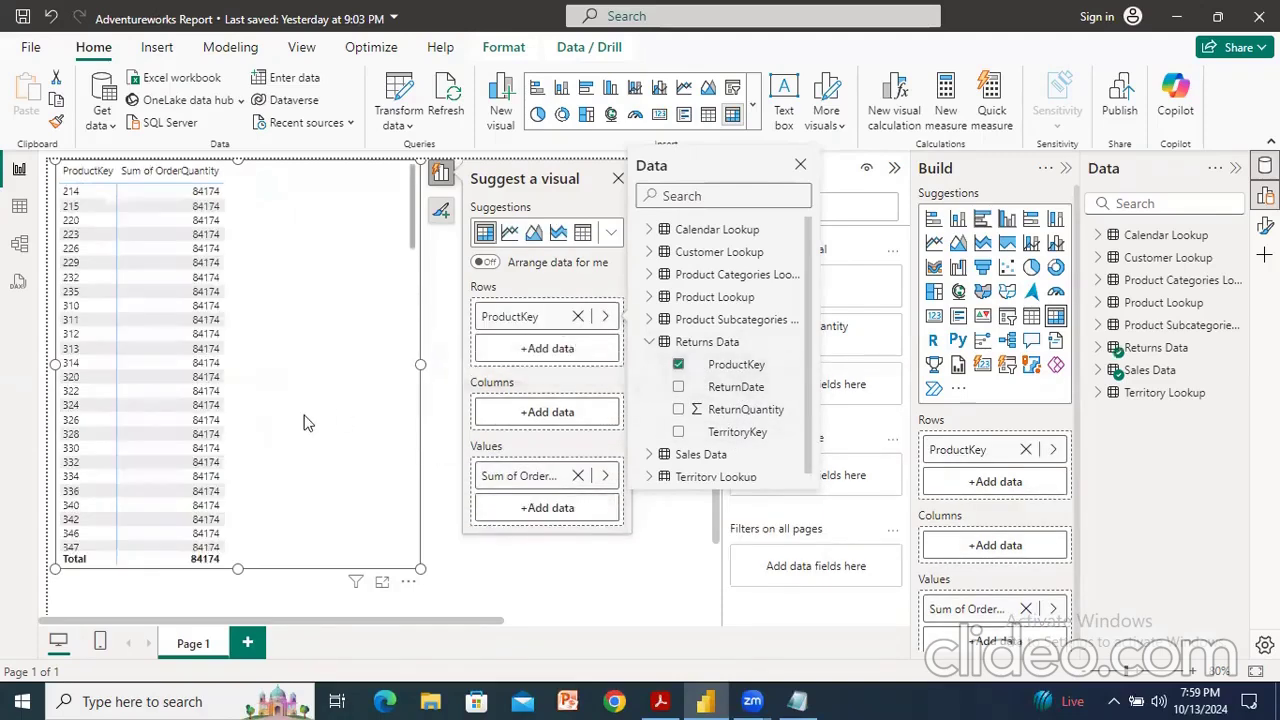
Replace the OrderQuantity sum in the matrix values with ReturnQuantity from Returns Data.
left_click(578, 476)
left_click(580, 477)
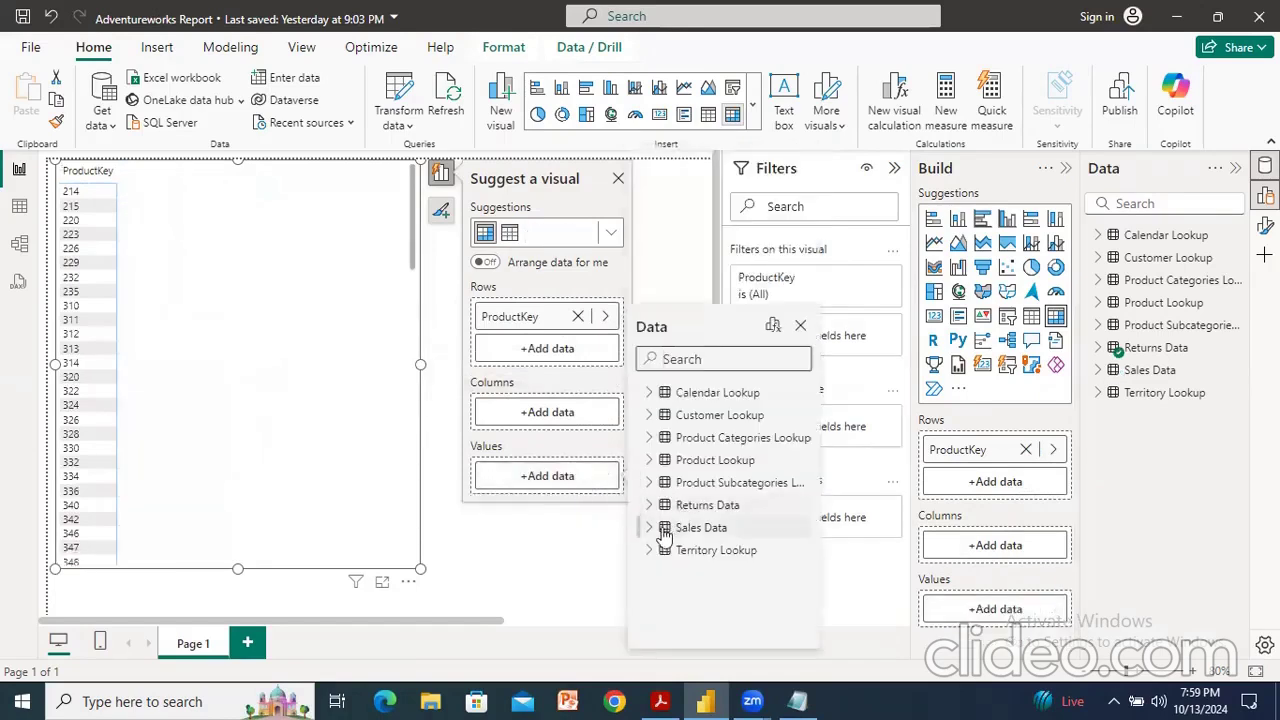
left_click(650, 505)
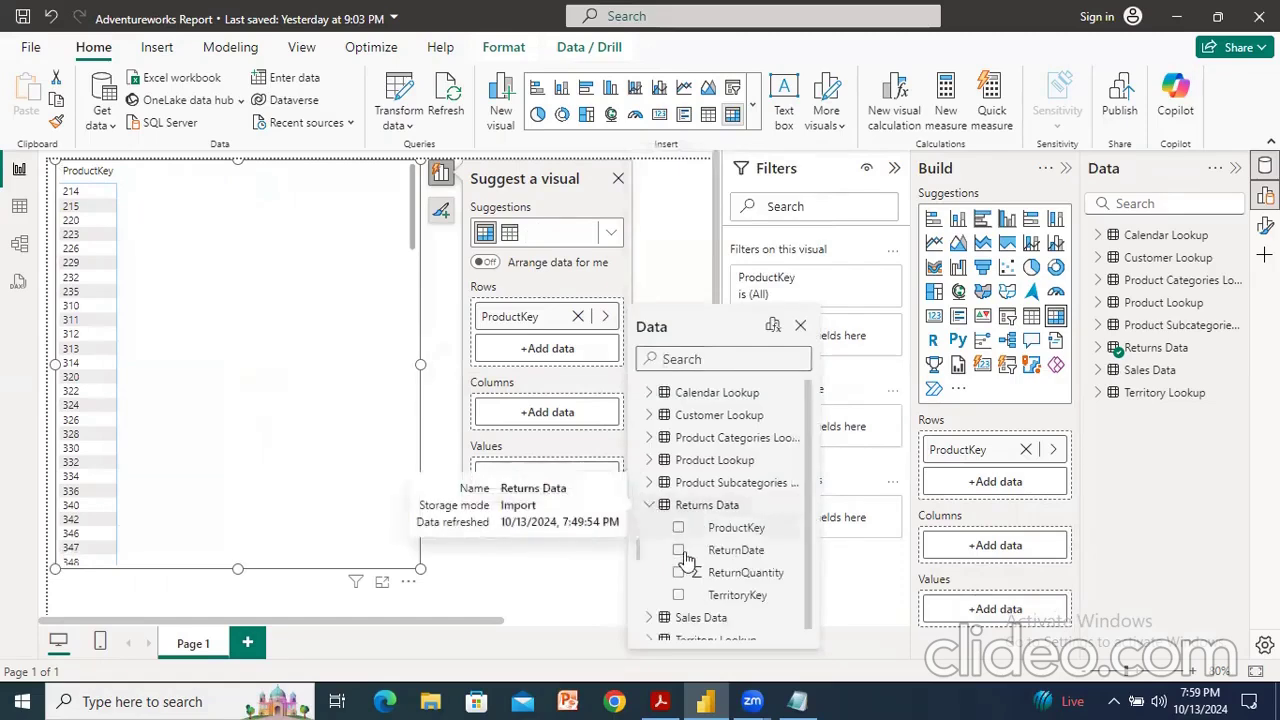
left_click(740, 572)
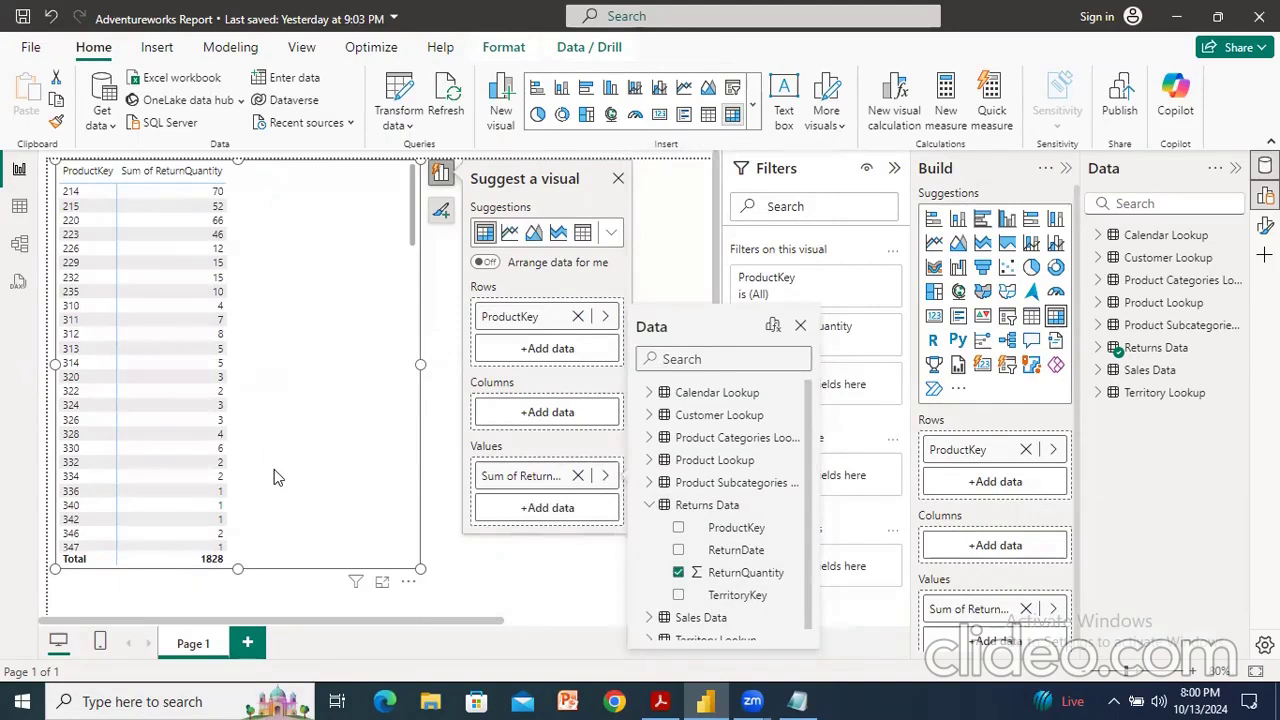
Replace ProductKey in the matrix rows with Region from Territory Lookup.
left_click(578, 317)
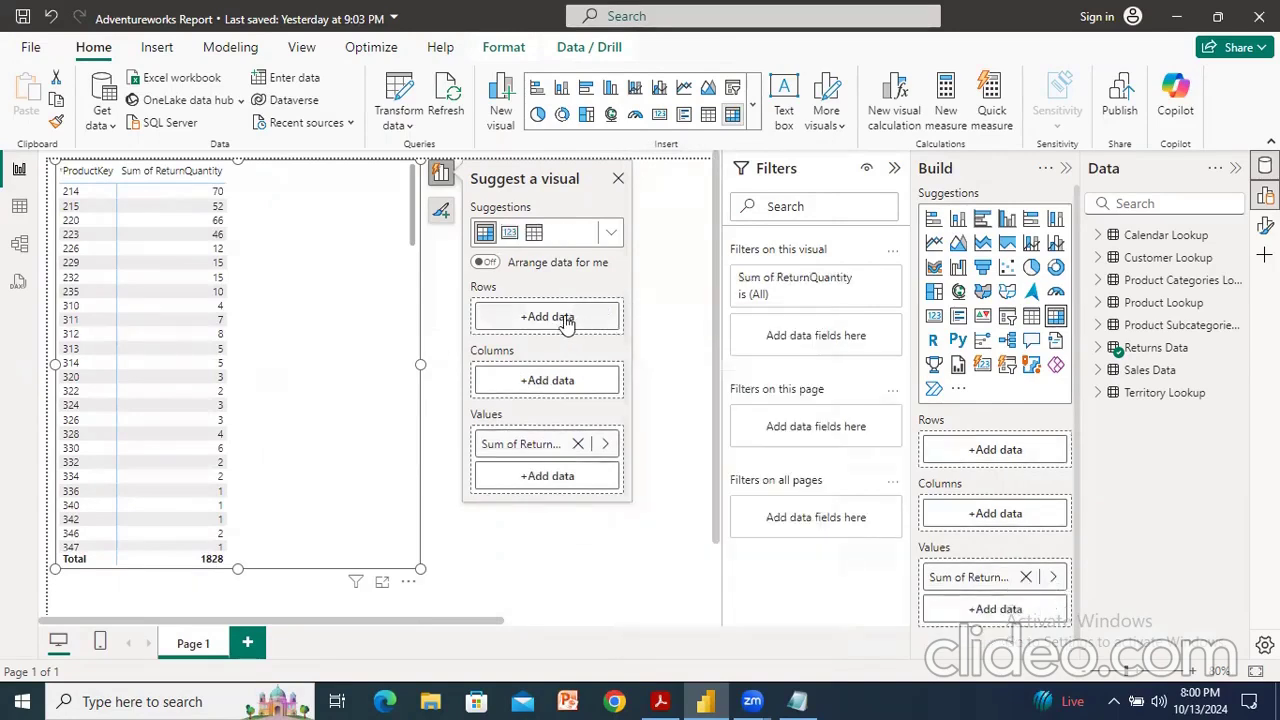
left_click(568, 320)
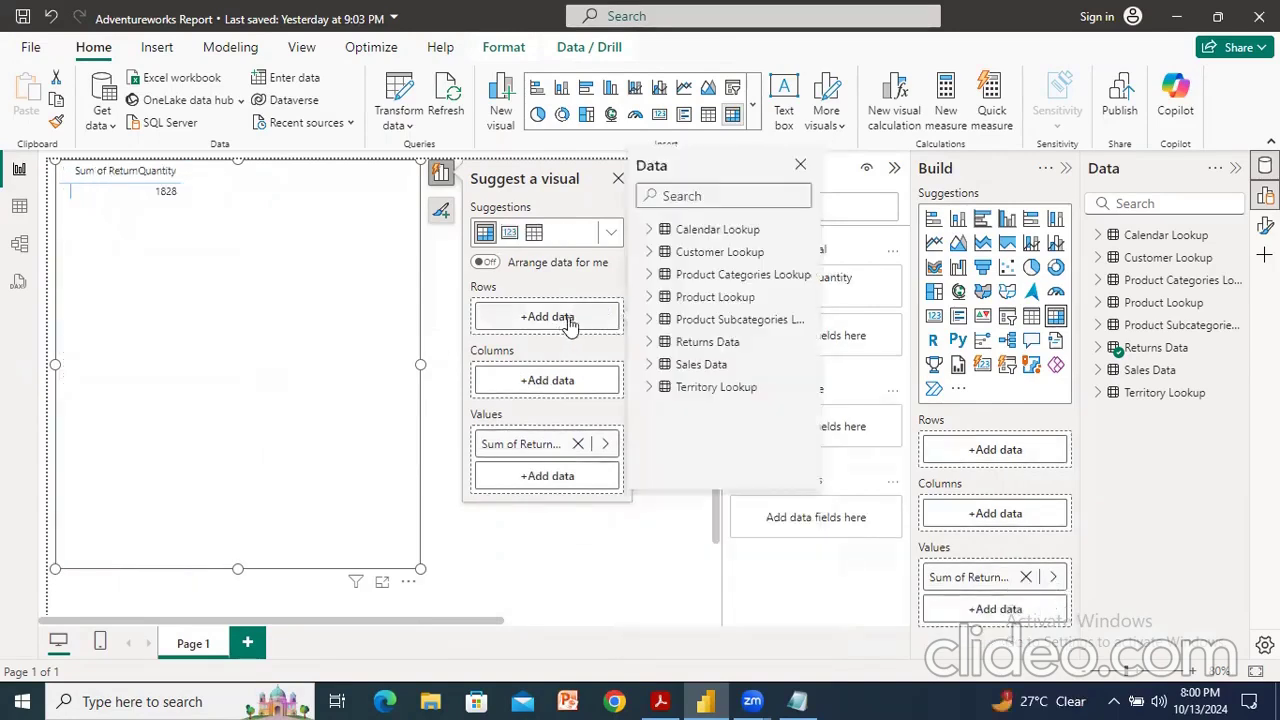
left_click(643, 390)
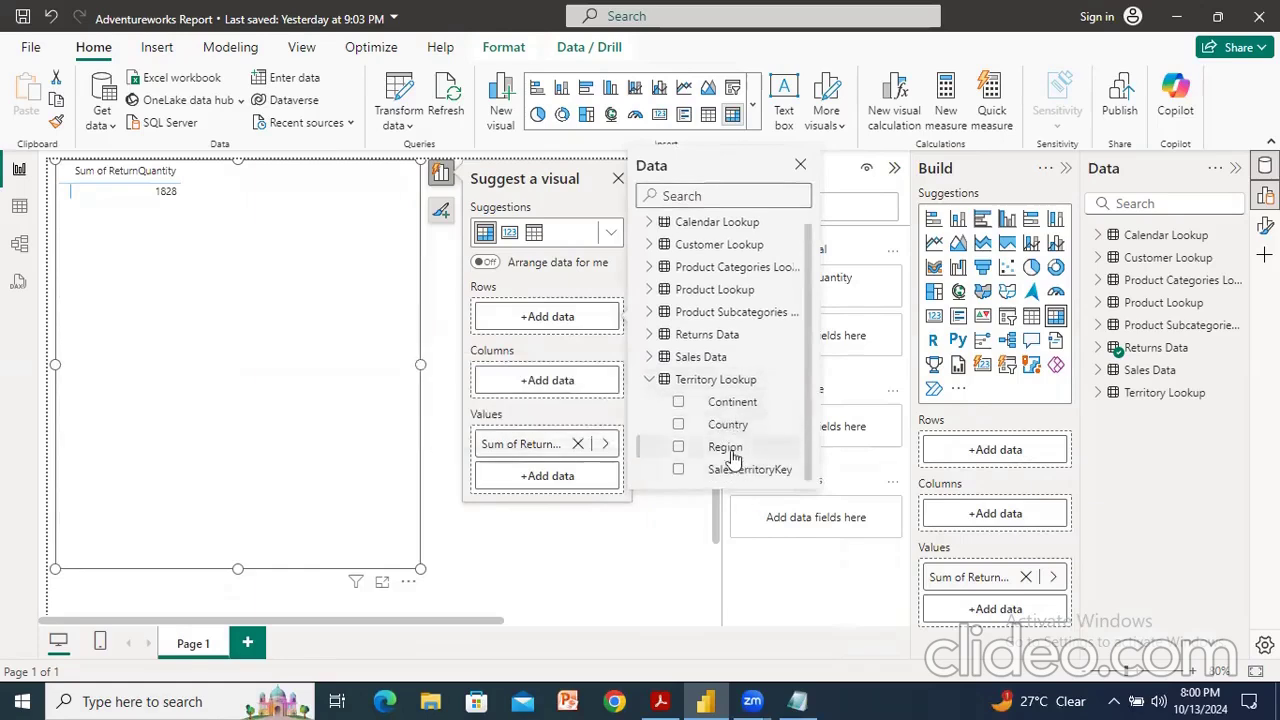
left_click(677, 446)
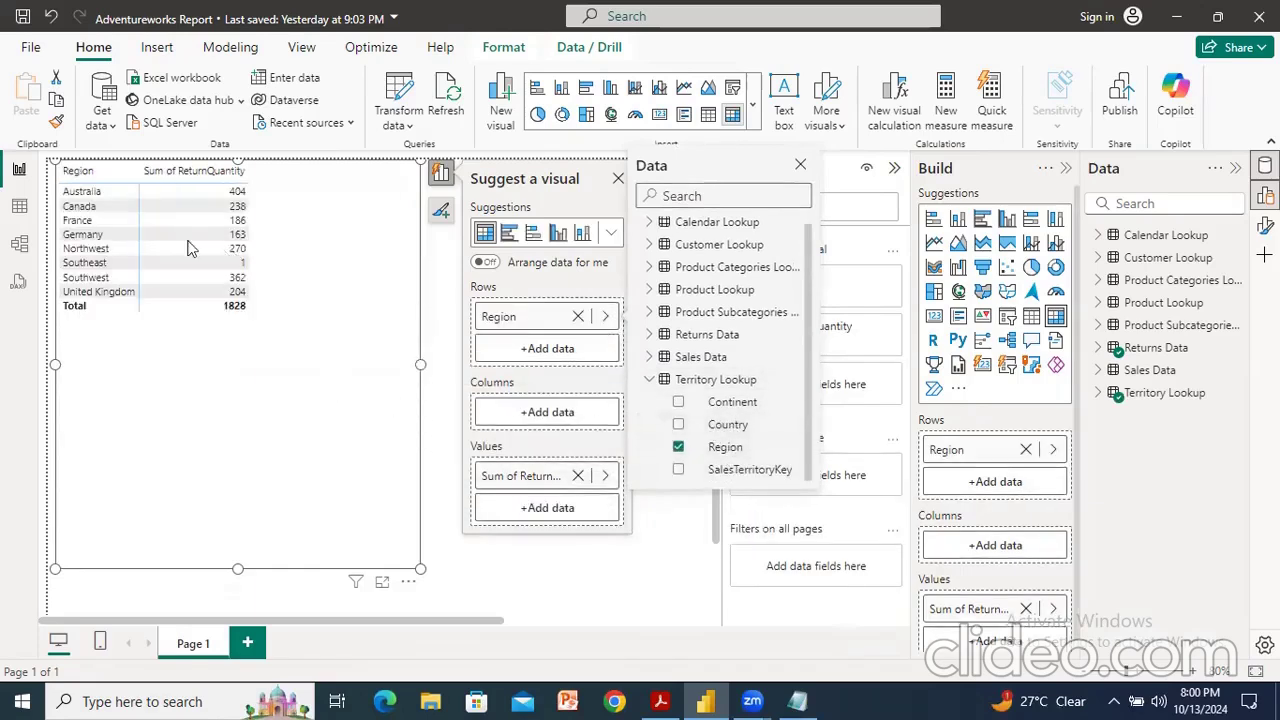